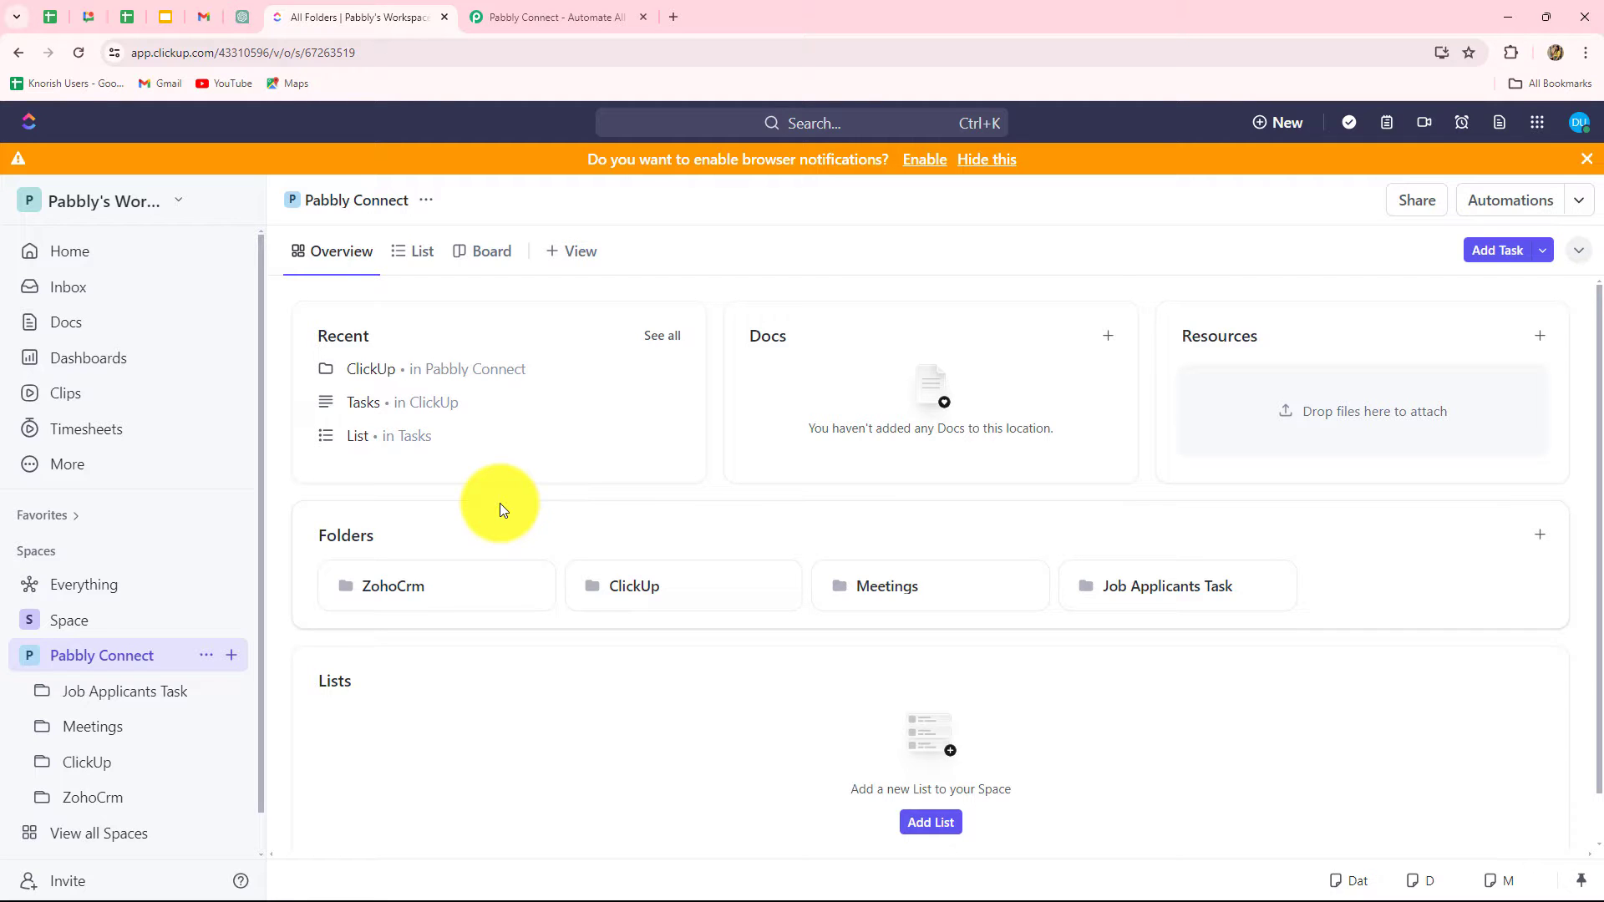
Step: Switch from ClickUp to the Pabbly Connect homepage tab
{"action": "left_click", "coordinate": [526, 19]}
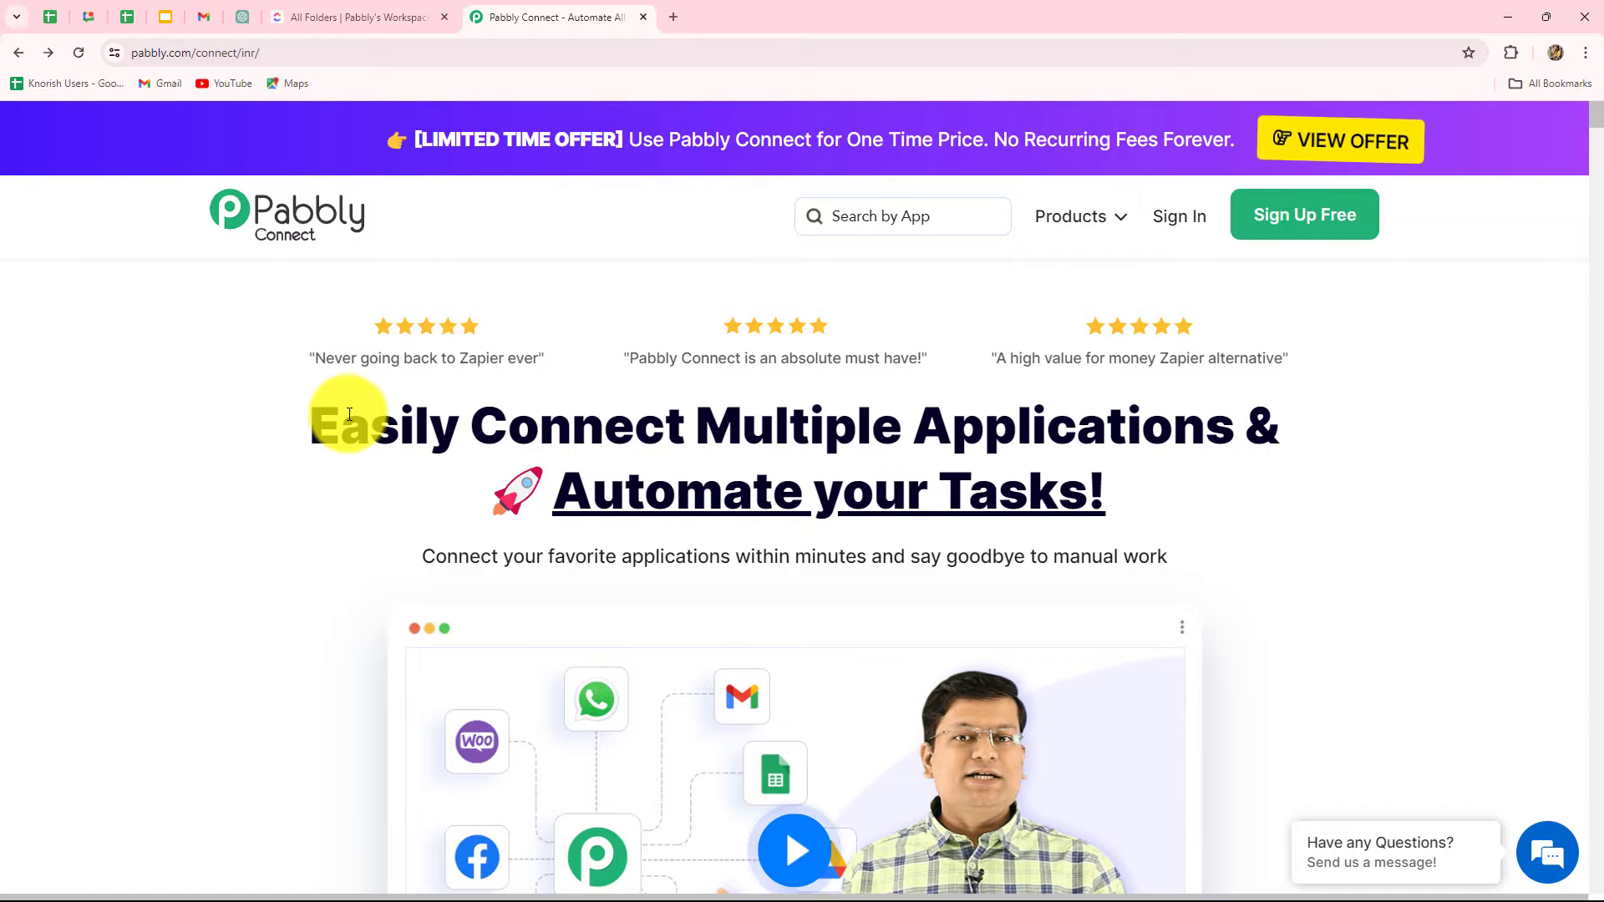
Step: Sign in to the Pabbly account
{"action": "left_click_drag", "start_coordinate": [343, 422], "coordinate": [1437, 501]}
{"action": "left_click", "coordinate": [1438, 502]}
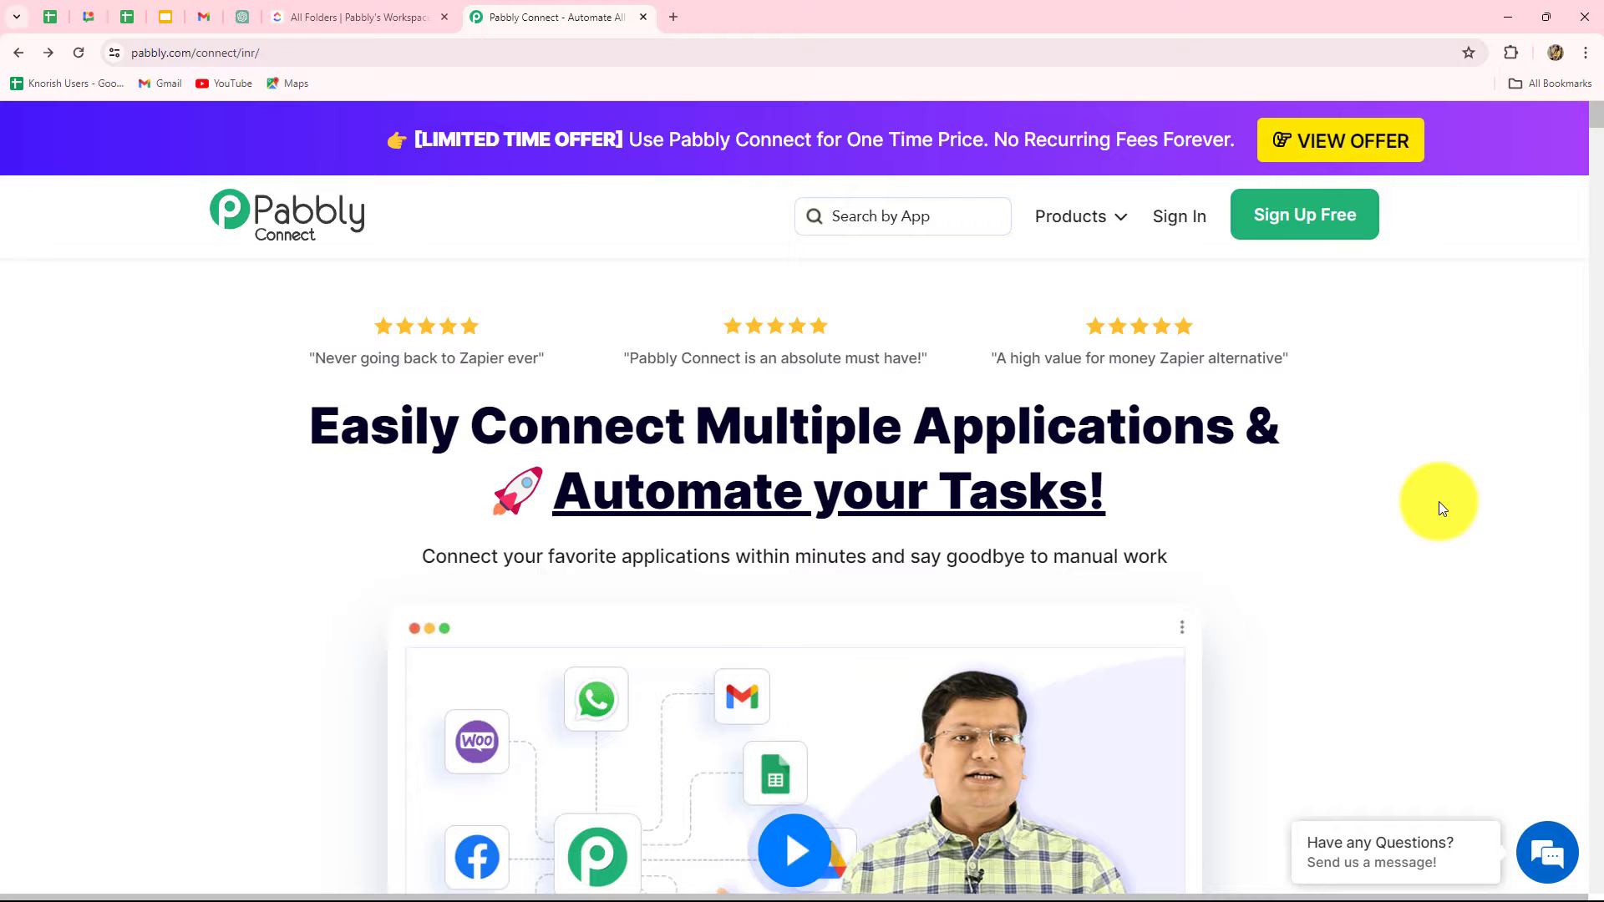
{"action": "left_click", "coordinate": [1174, 218]}
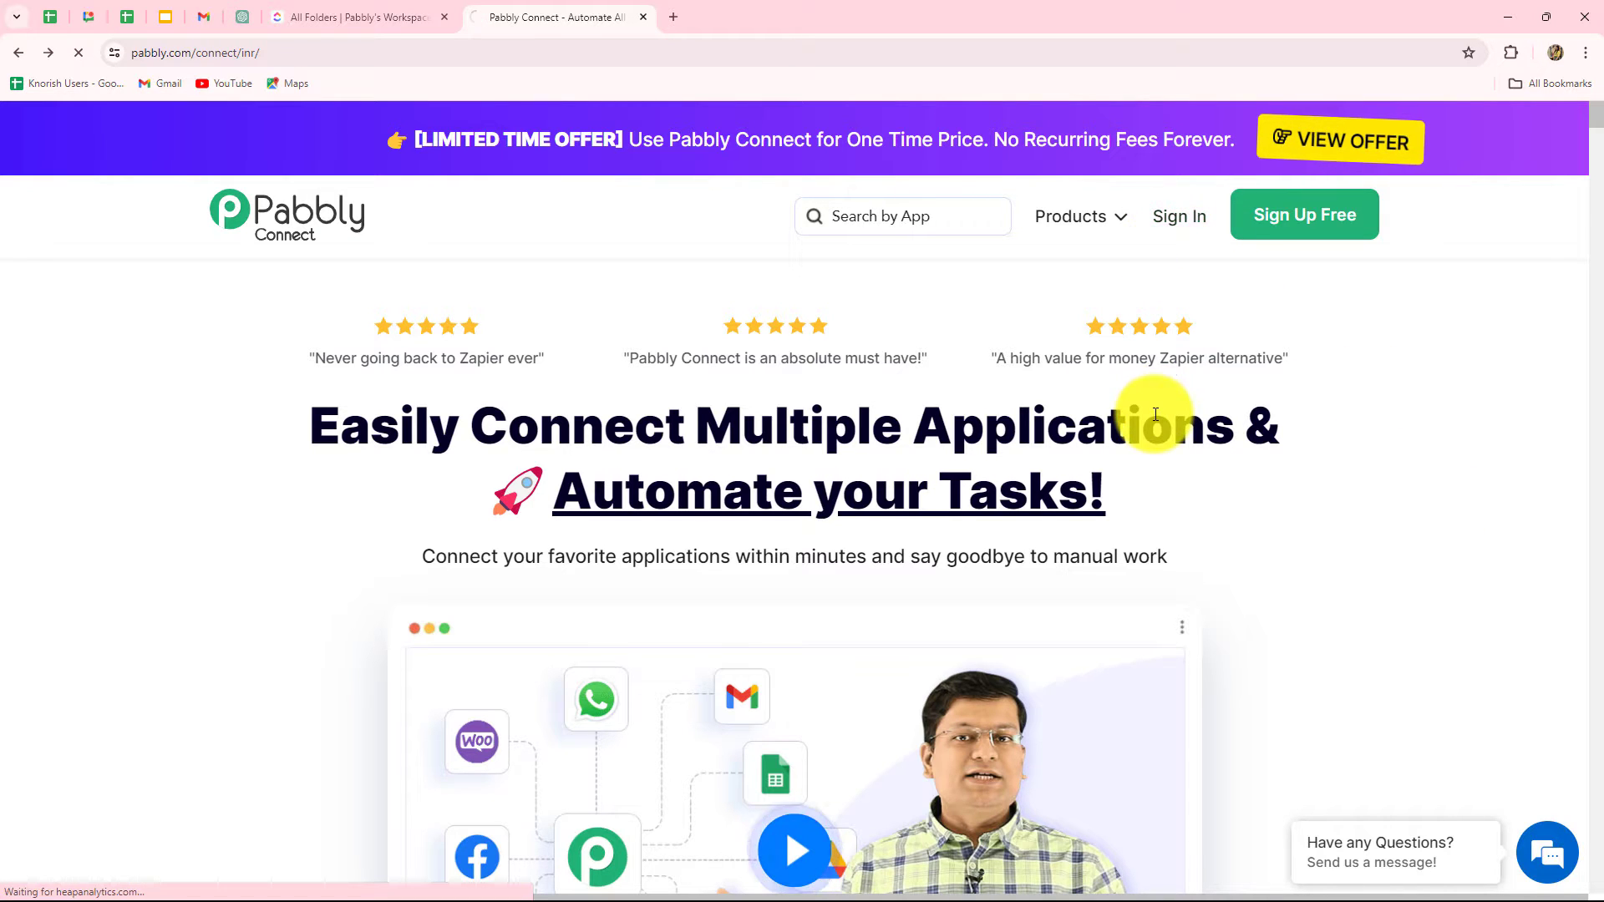
Step: Open the Pabbly Connect app via Access Now and start a new workflow
{"action": "scroll", "coordinate": [837, 735], "scroll_direction": "down", "scroll_amount": 2}
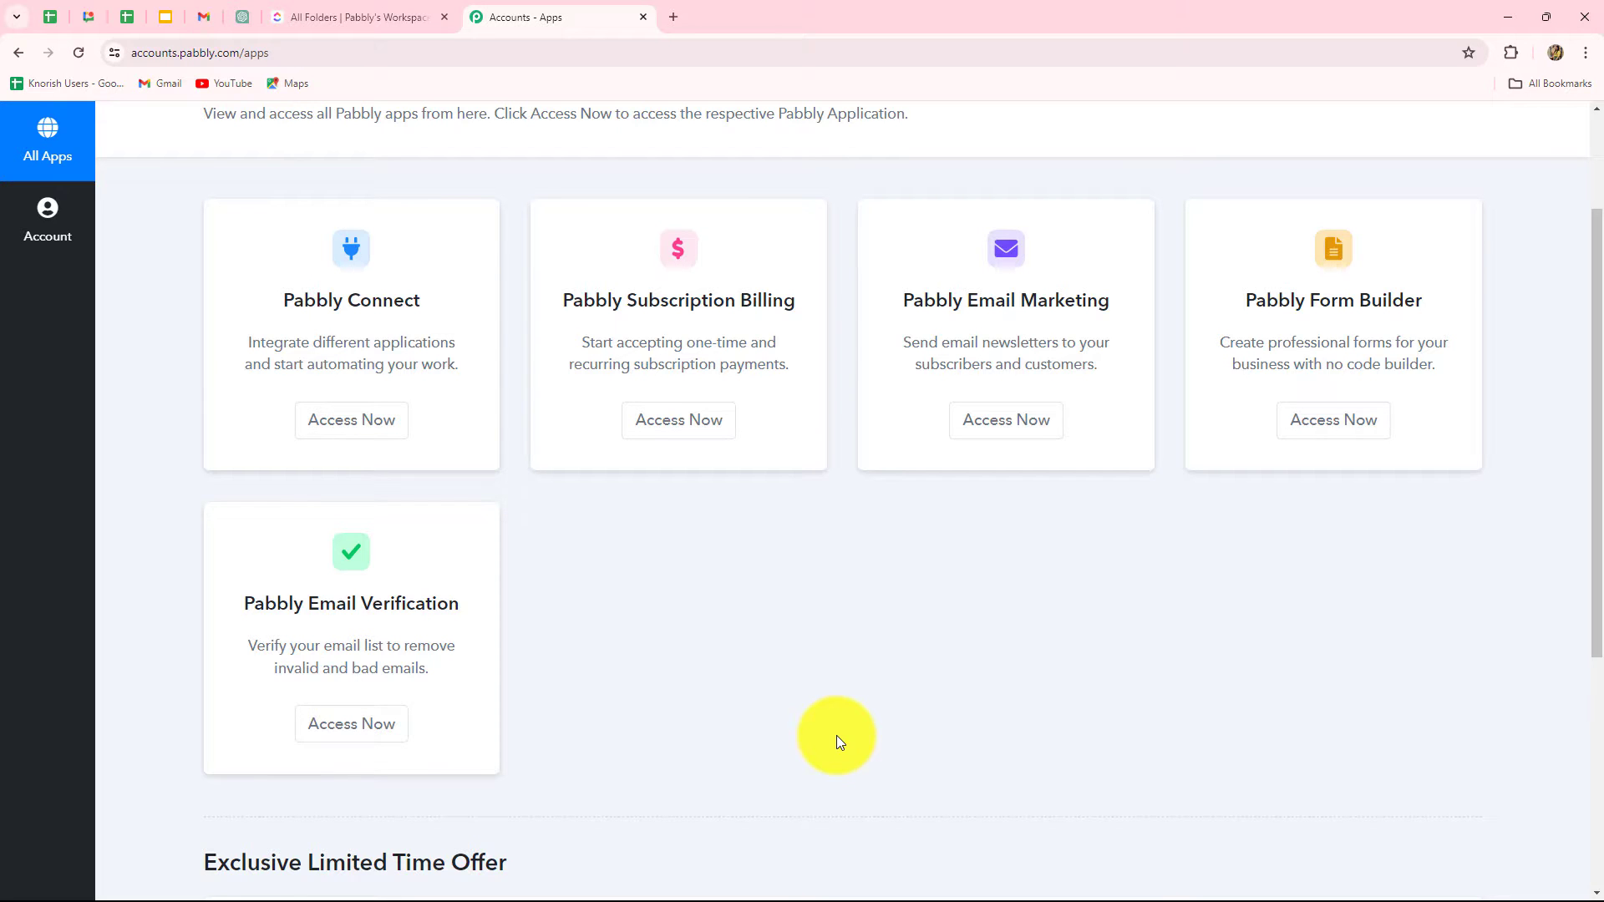
{"action": "left_click_drag", "start_coordinate": [279, 315], "coordinate": [383, 429]}
{"action": "left_click", "coordinate": [384, 428]}
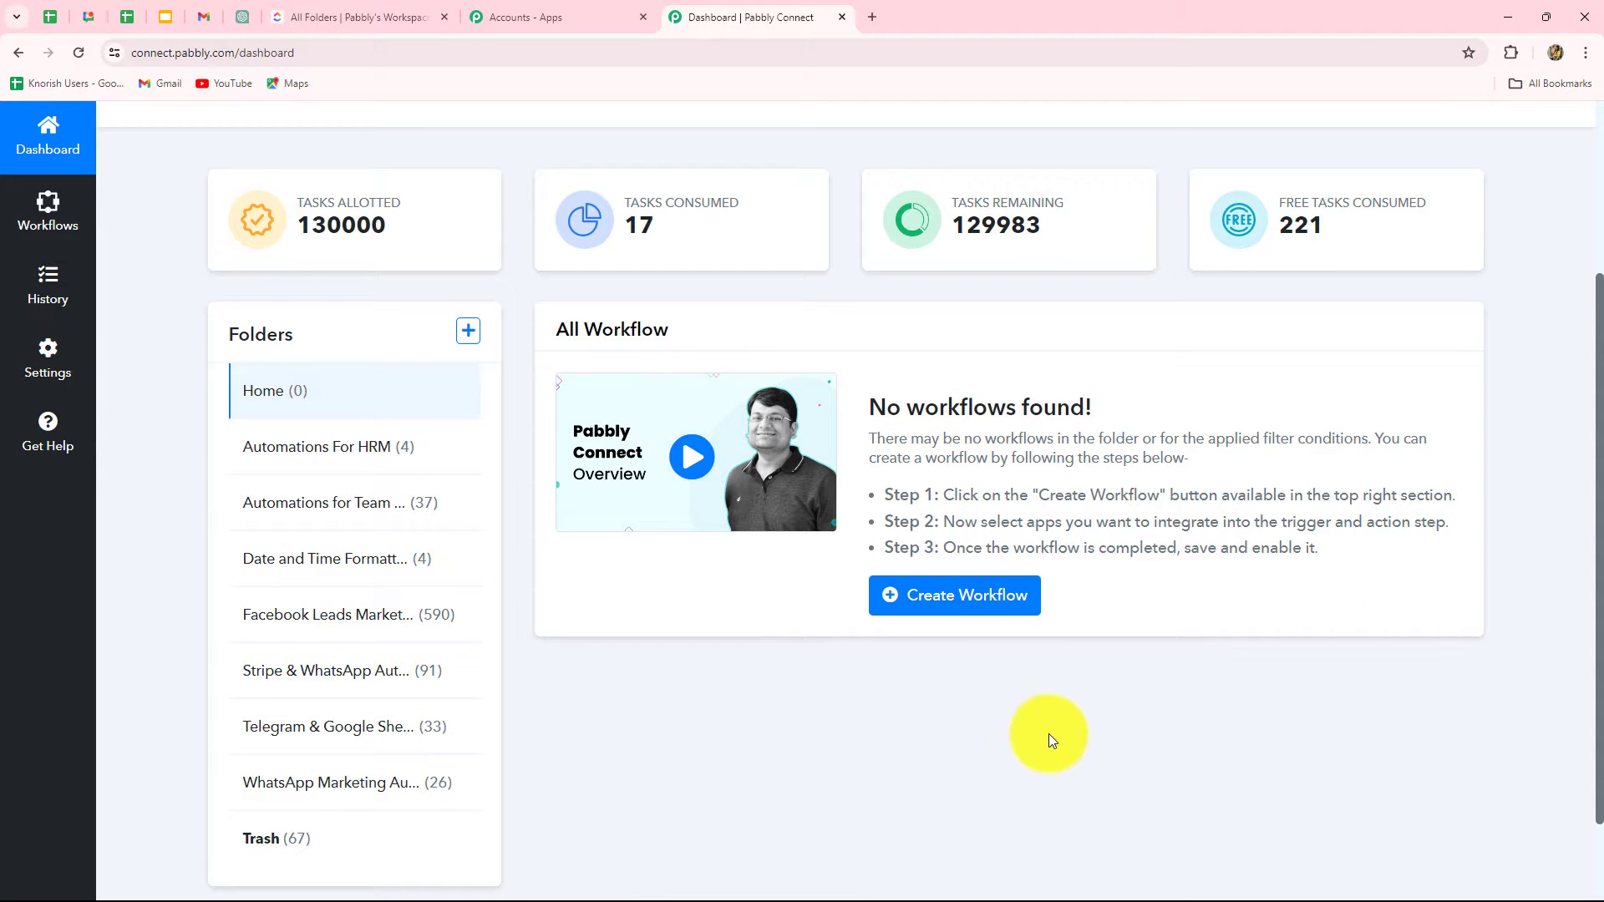
{"action": "scroll", "coordinate": [1049, 735], "scroll_direction": "down", "scroll_amount": 1}
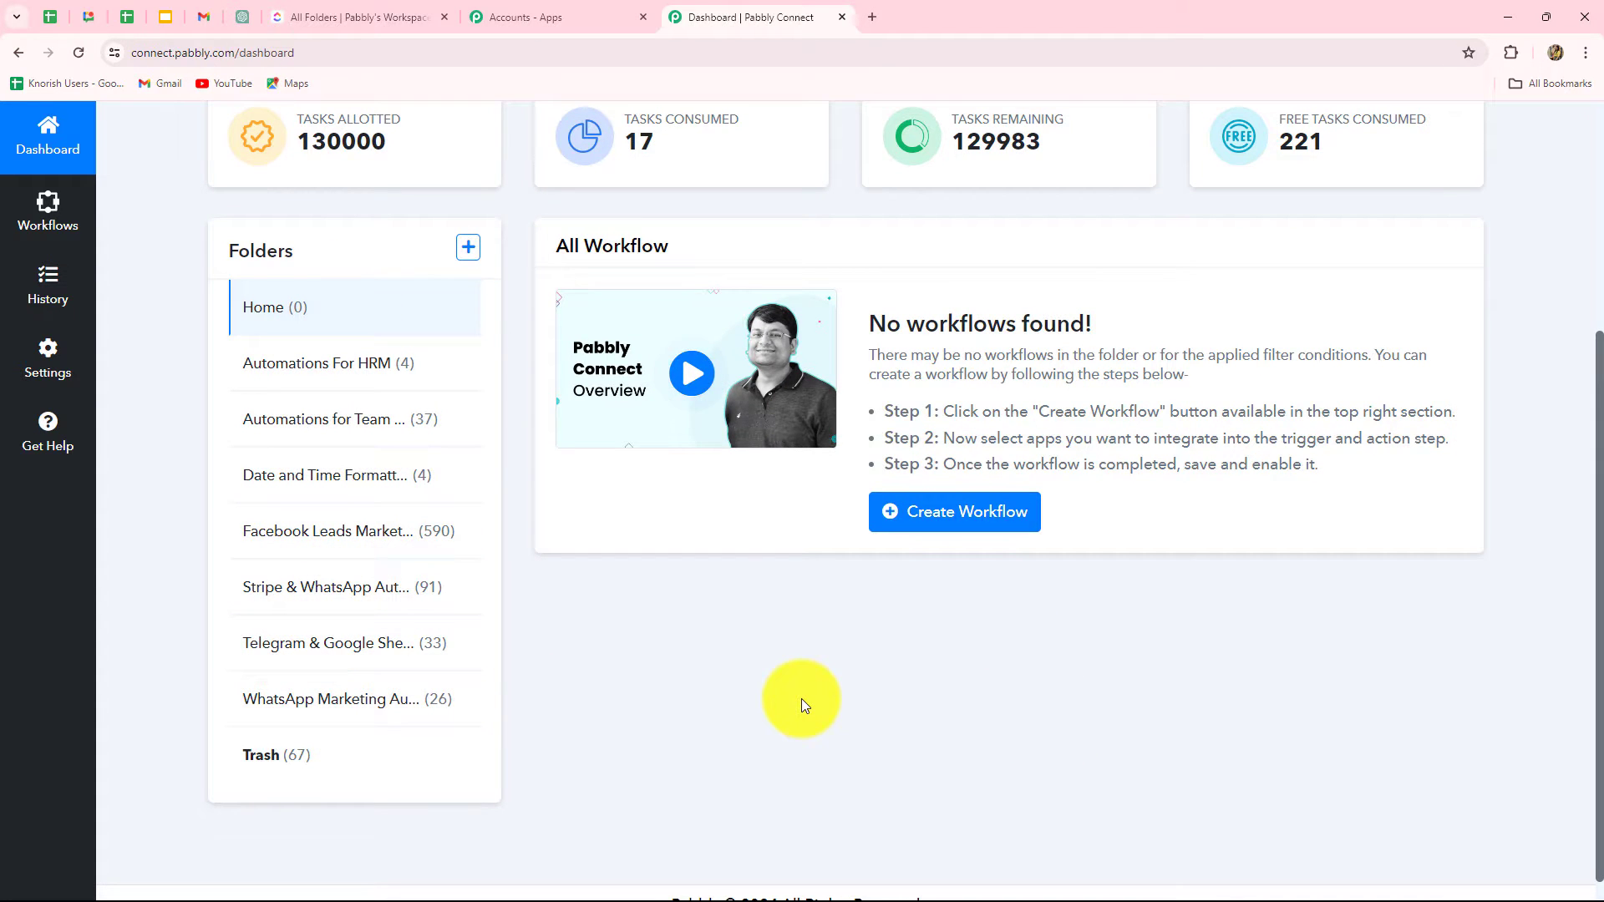
{"action": "scroll", "coordinate": [800, 699], "scroll_direction": "up", "scroll_amount": 3}
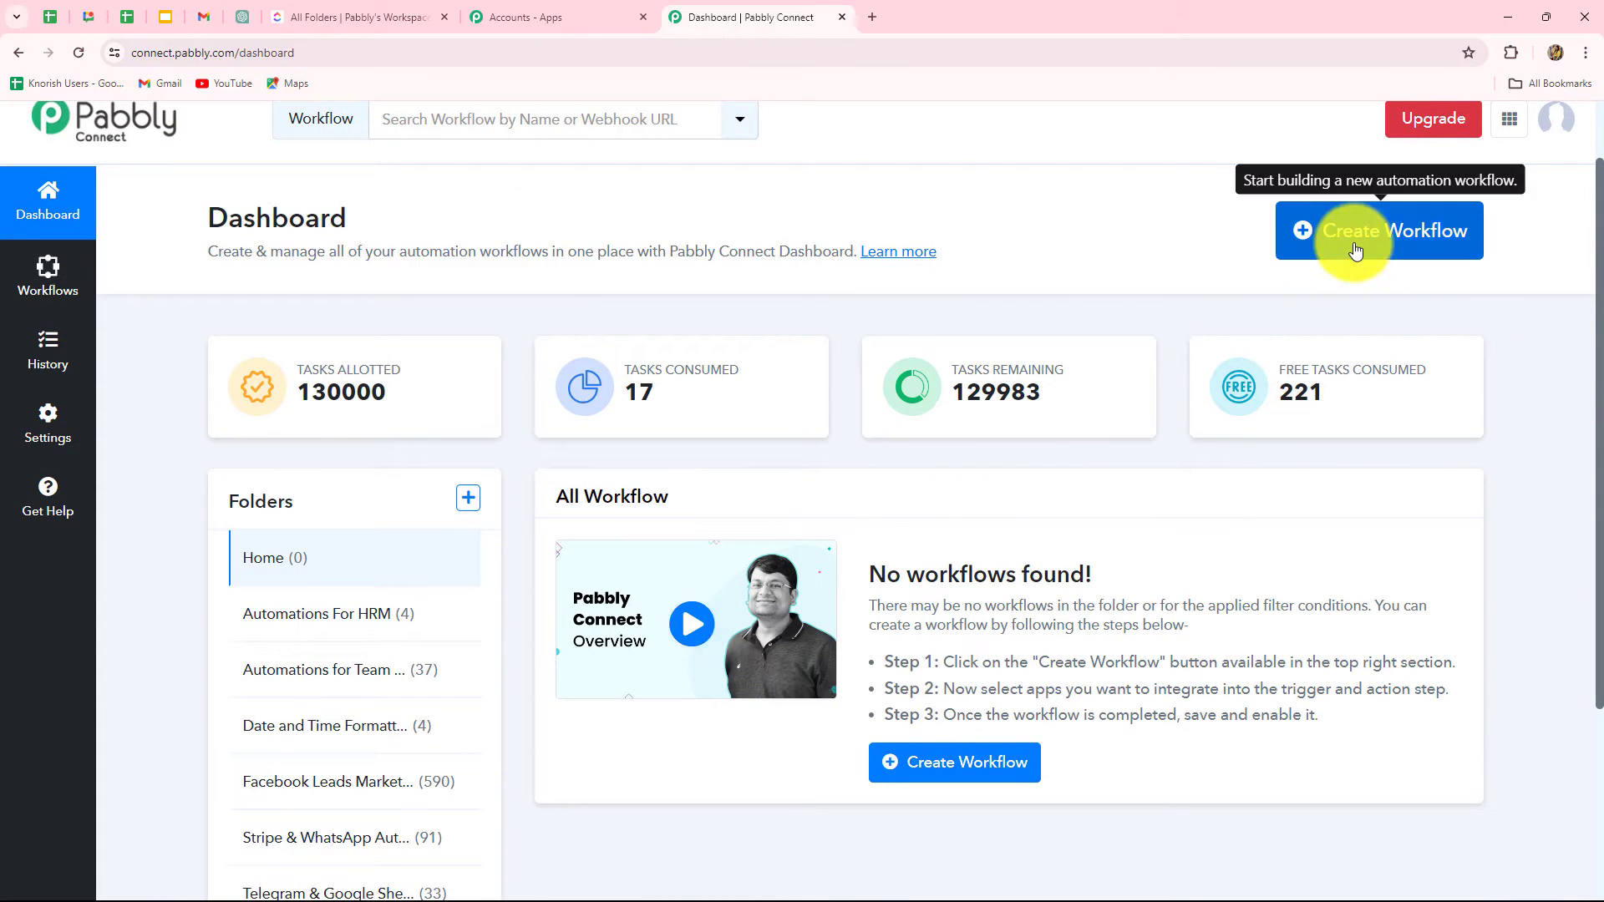
{"action": "left_click", "coordinate": [1353, 247]}
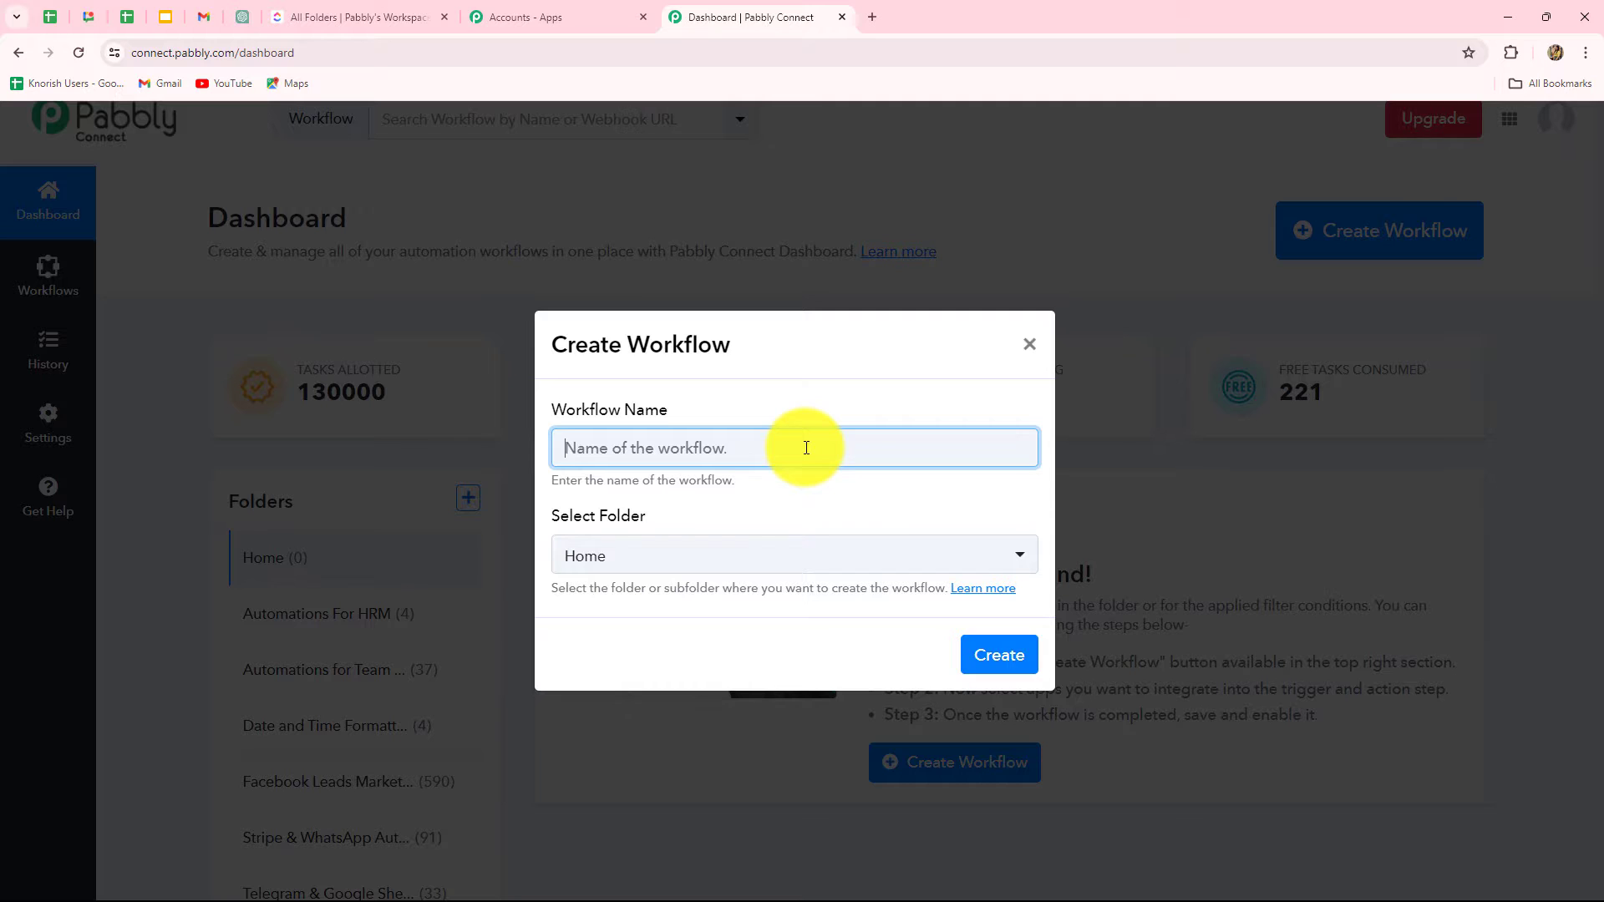
Step: Create 'Create ClickUp Task for New GoHighLevel Task' in the Automations for Team & Tasks Management folder
{"action": "type", "text": "Create ClickUp Task for New GoHighLevel Task"}
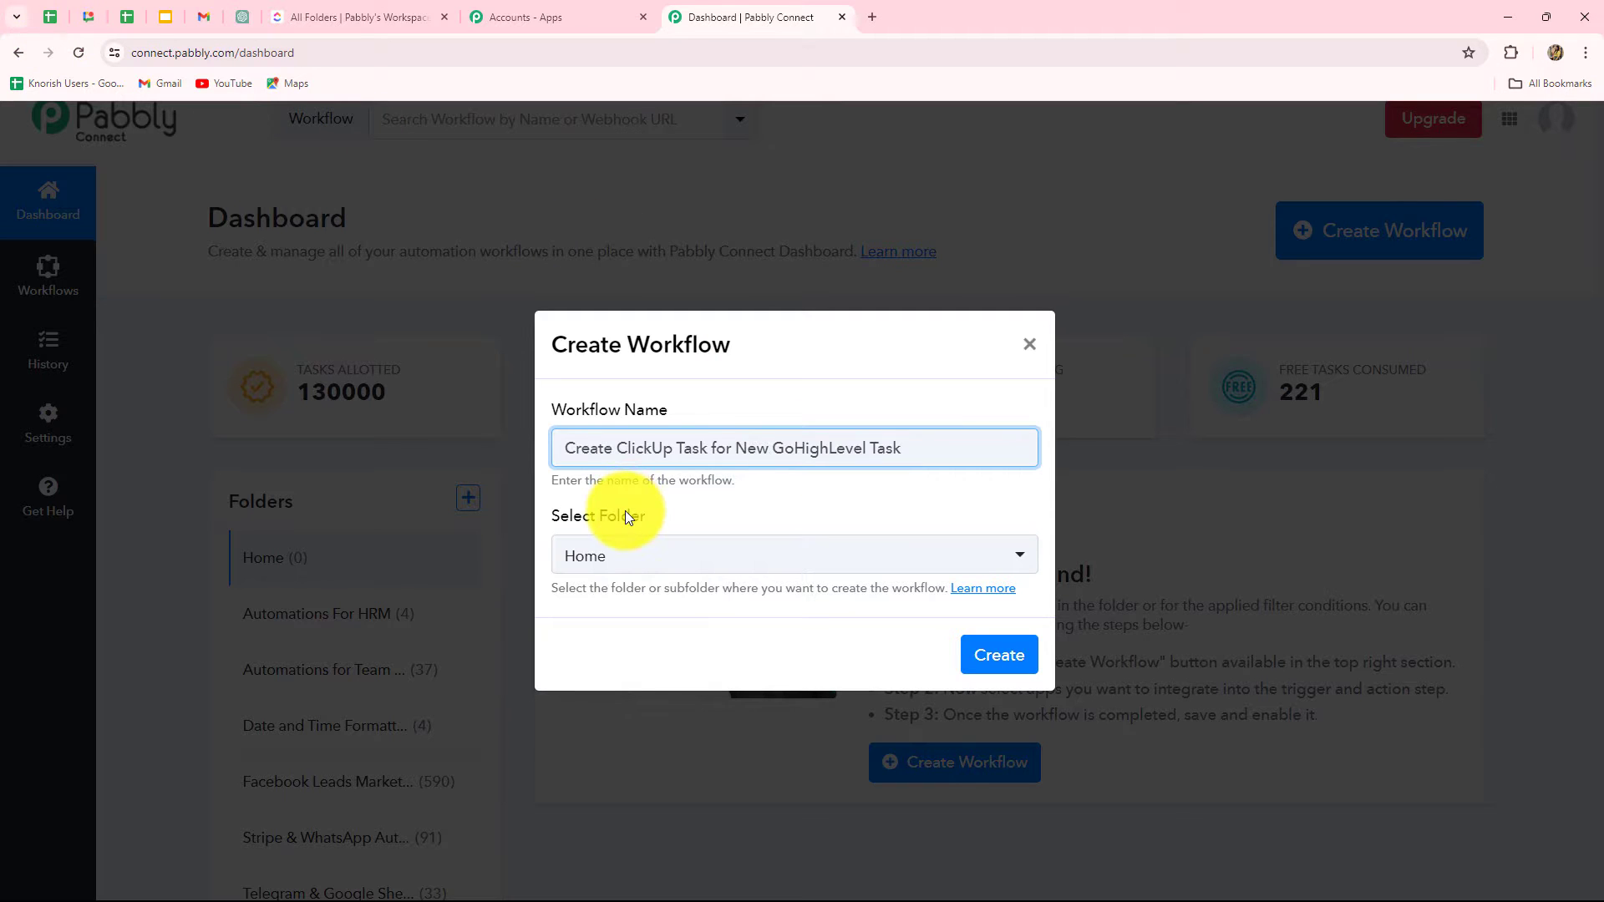
{"action": "left_click", "coordinate": [630, 564]}
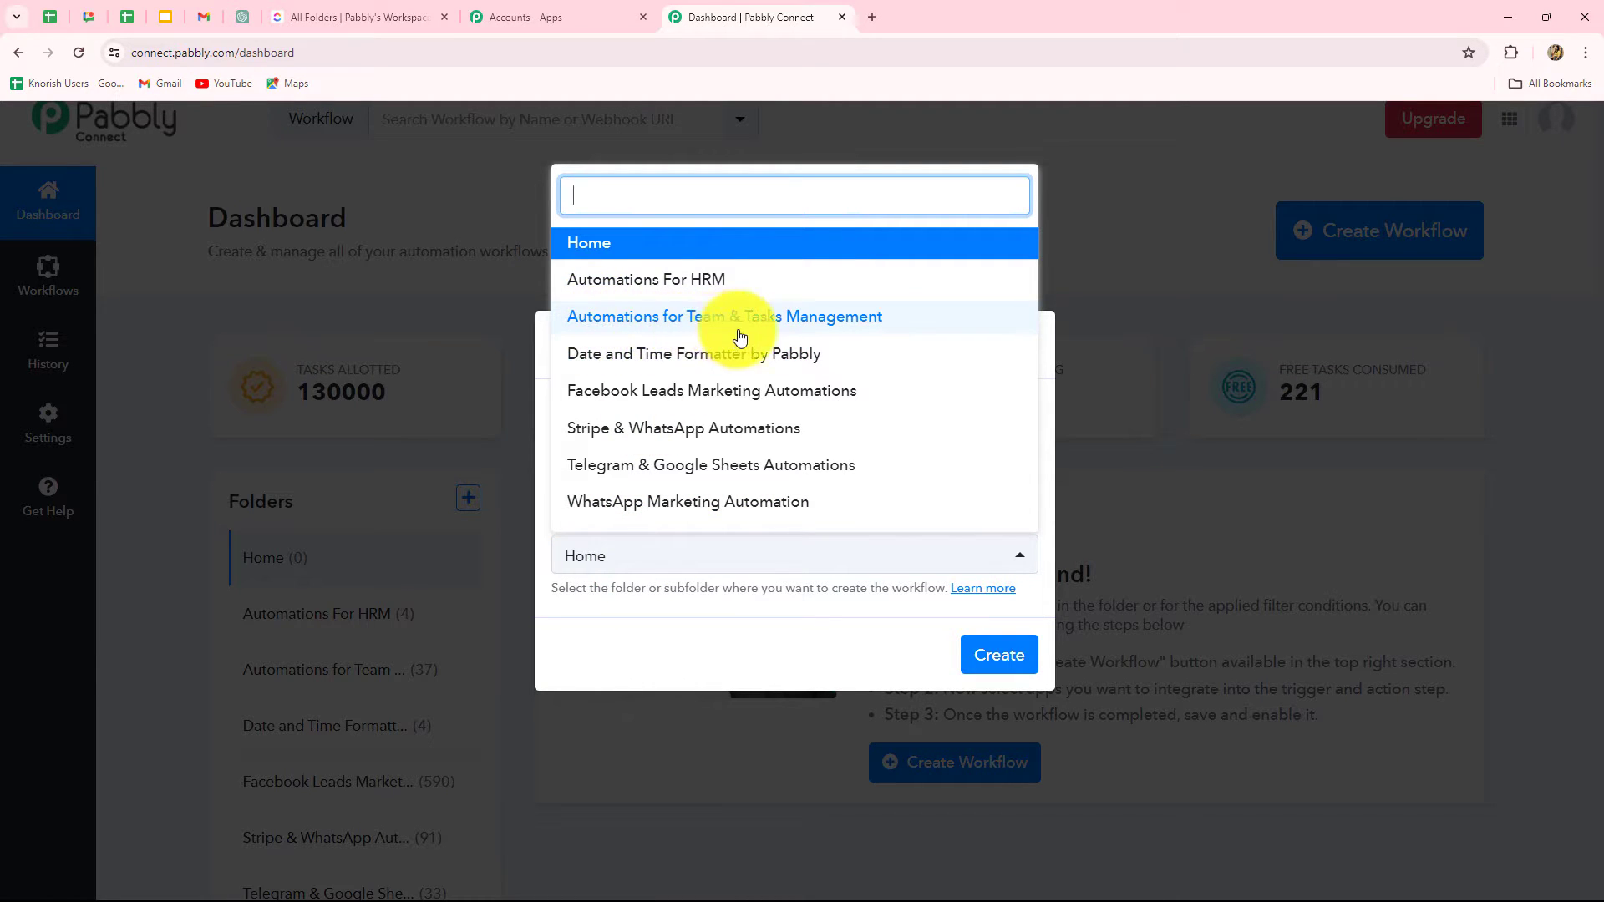
{"action": "left_click", "coordinate": [792, 325]}
{"action": "left_click", "coordinate": [974, 655]}
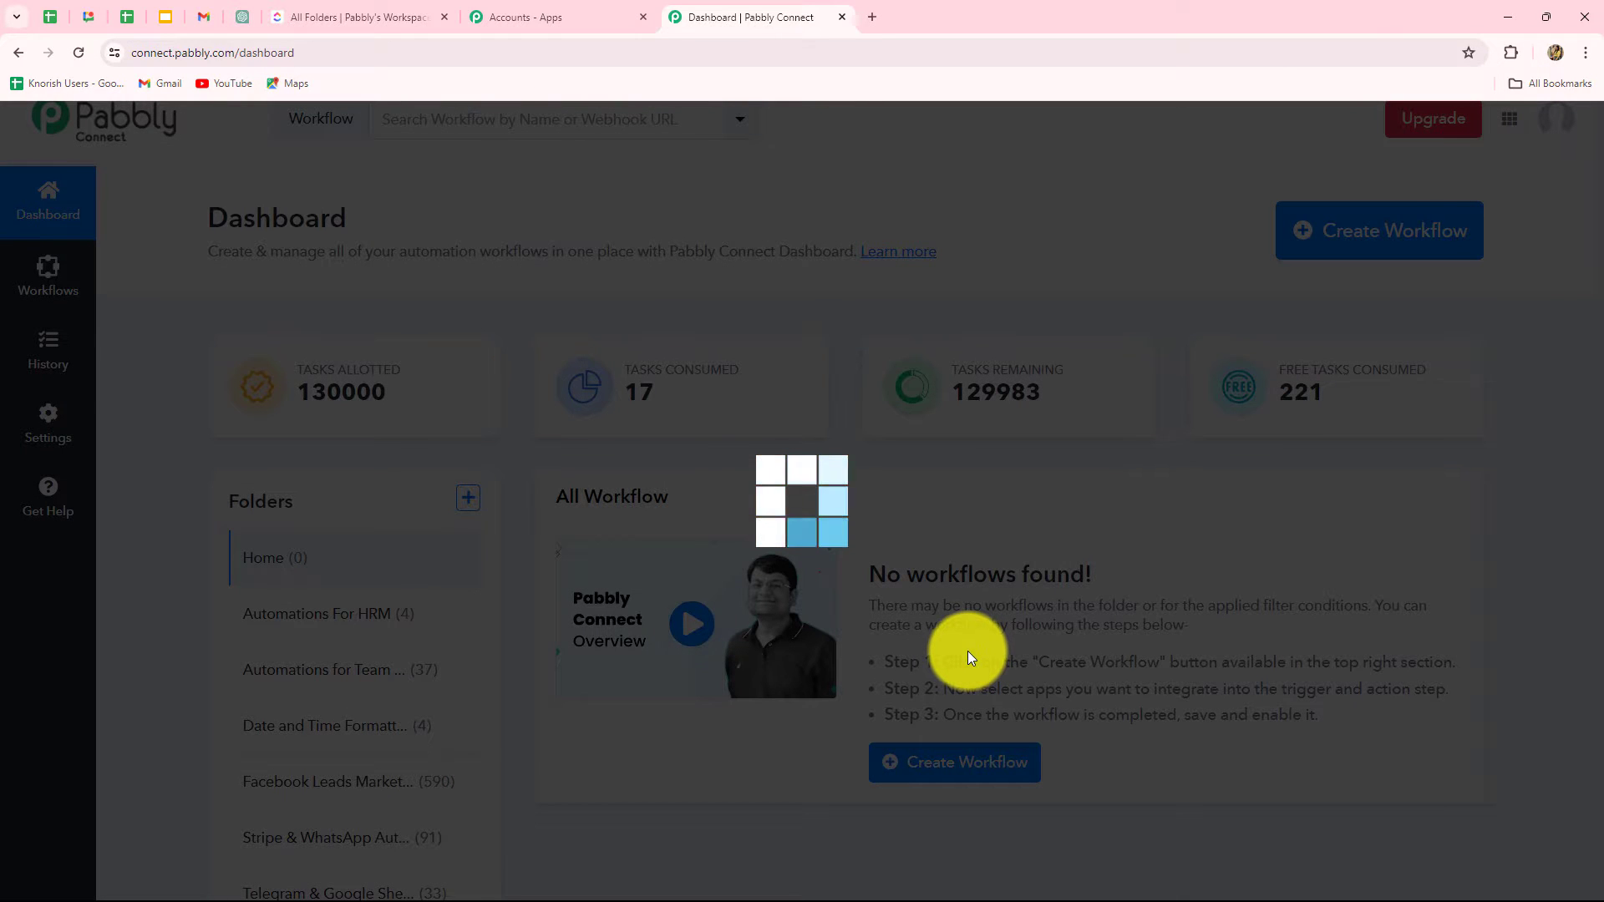
{"action": "scroll", "coordinate": [1278, 627], "scroll_direction": "down", "scroll_amount": 2}
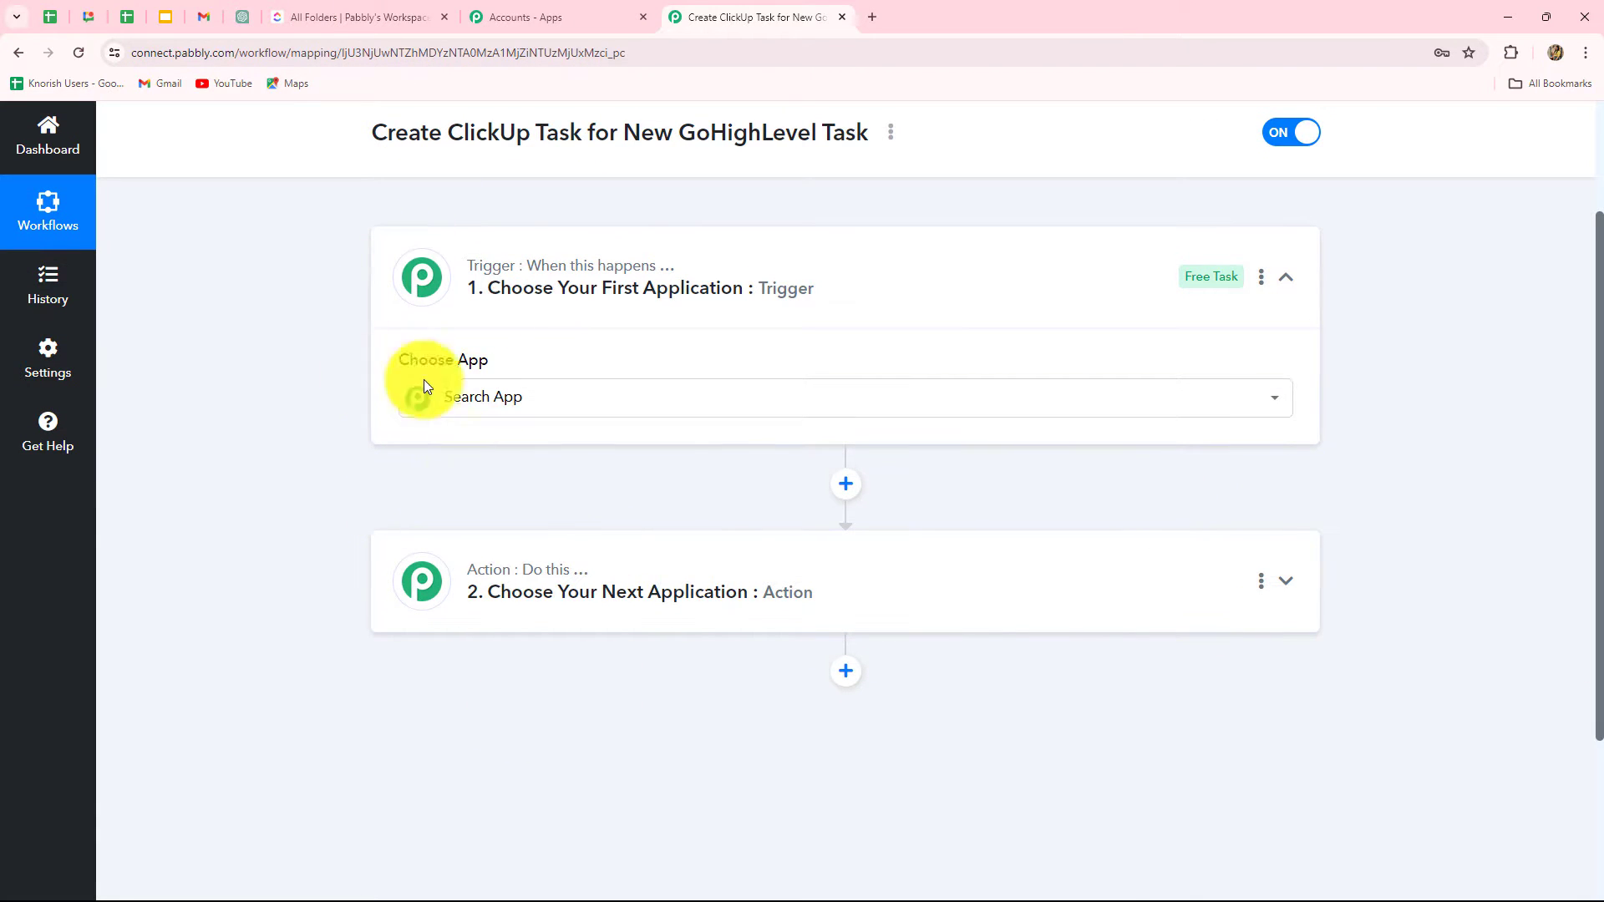
Step: Open the trigger step's Search App list and browse the available apps
{"action": "left_click", "coordinate": [510, 399]}
{"action": "scroll", "coordinate": [391, 665], "scroll_direction": "down", "scroll_amount": 3}
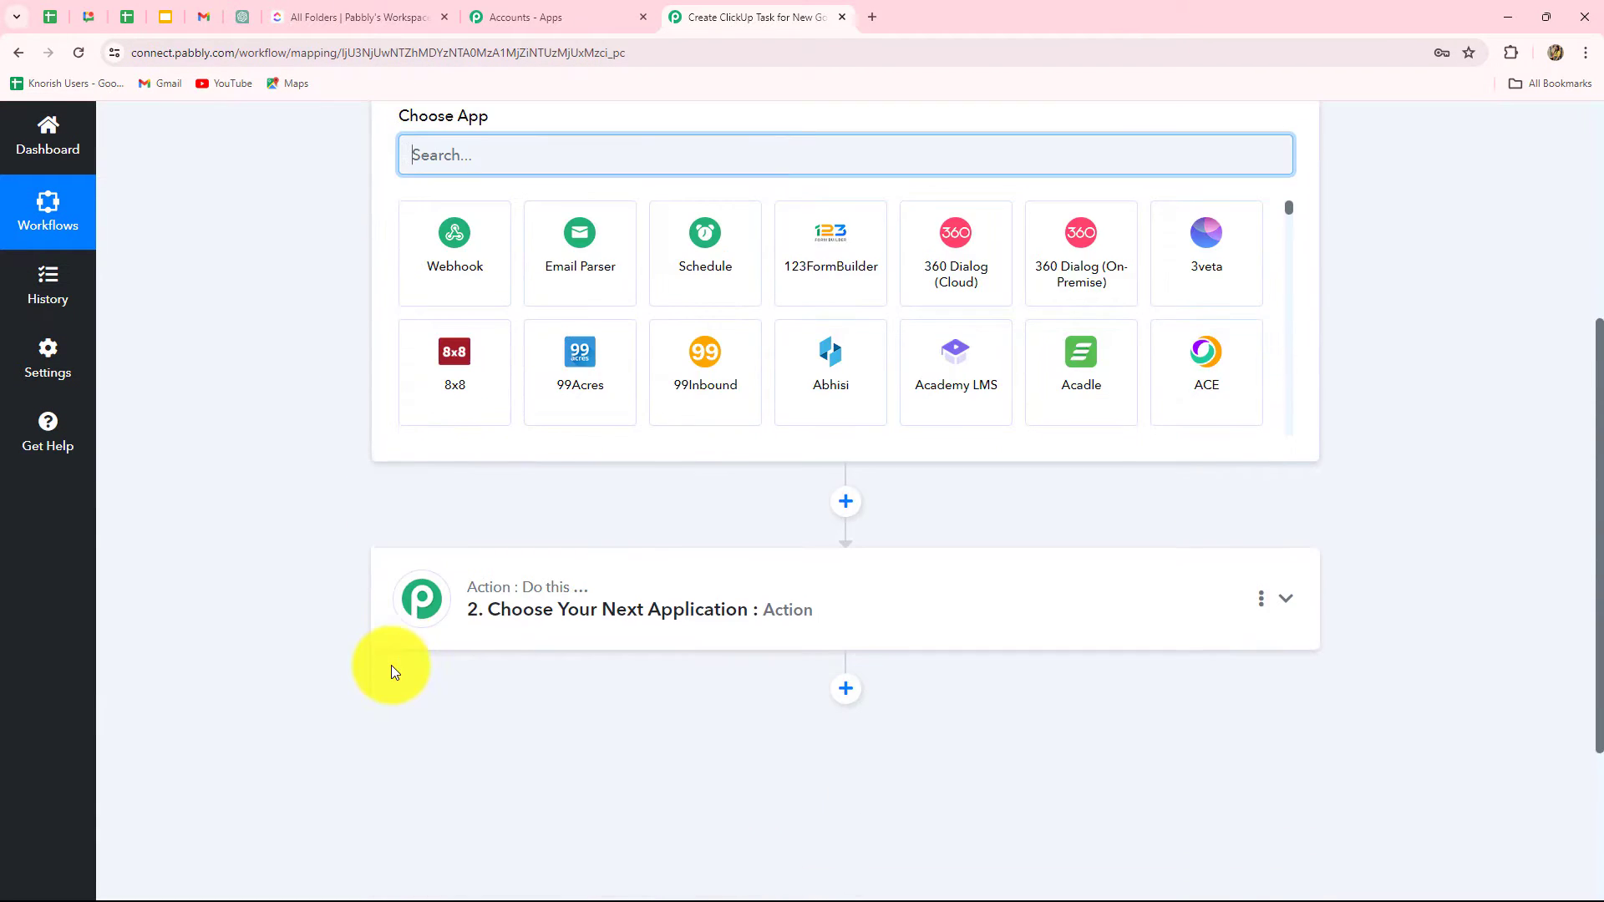
{"action": "scroll", "coordinate": [389, 666], "scroll_direction": "up", "scroll_amount": 2}
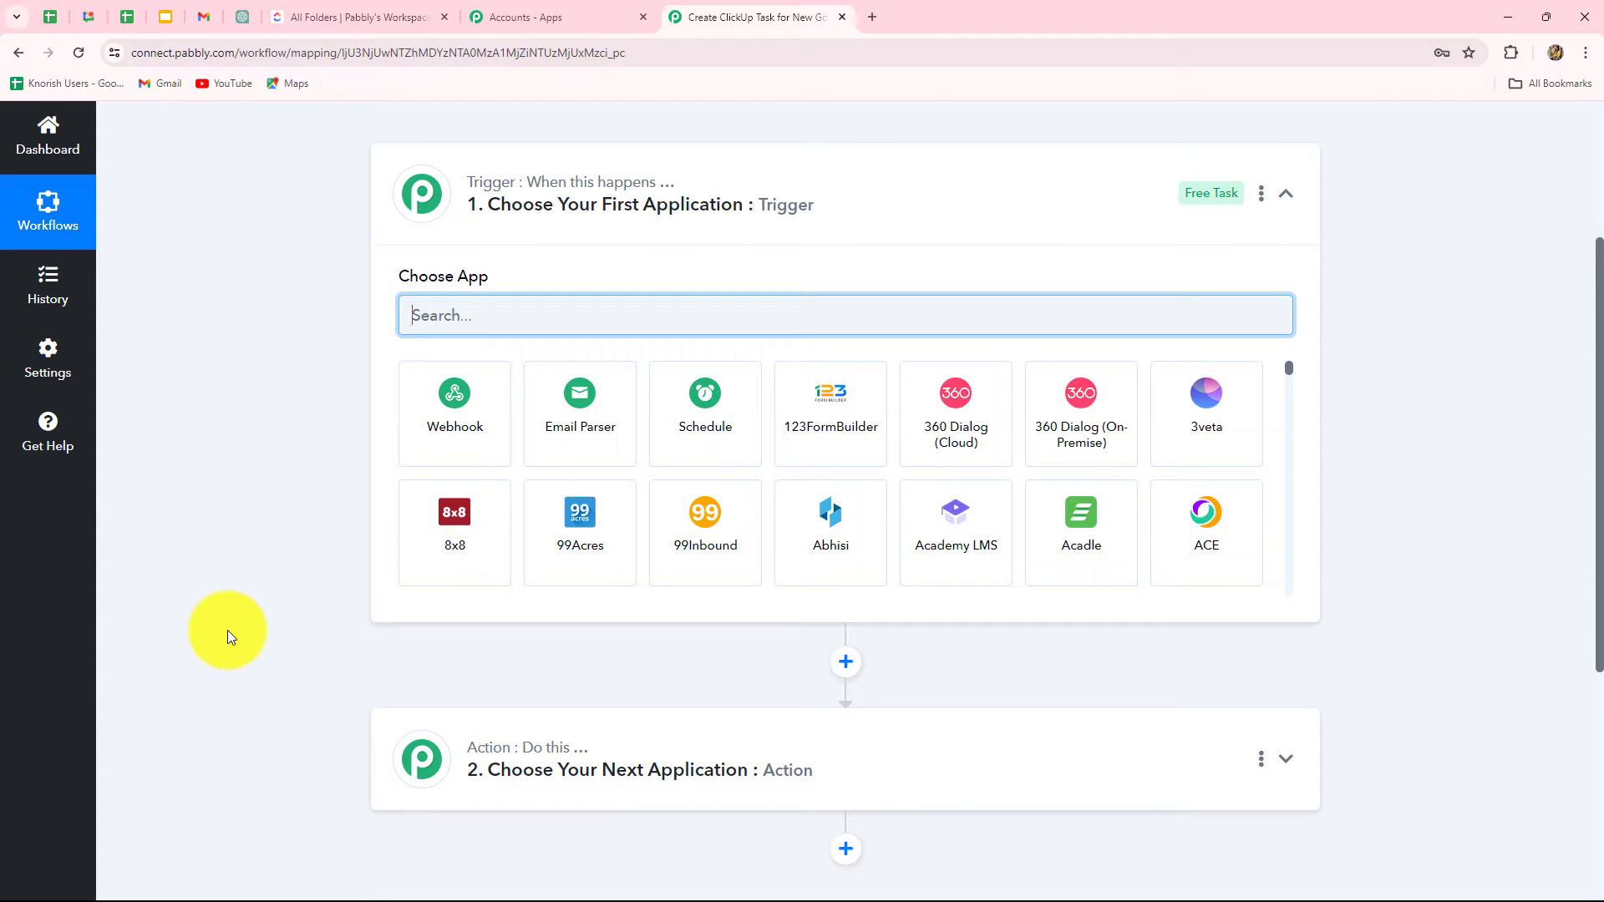
Step: Set the trigger to LeadConnector V1 with the Task Added event
{"action": "type", "text": "Lead"}
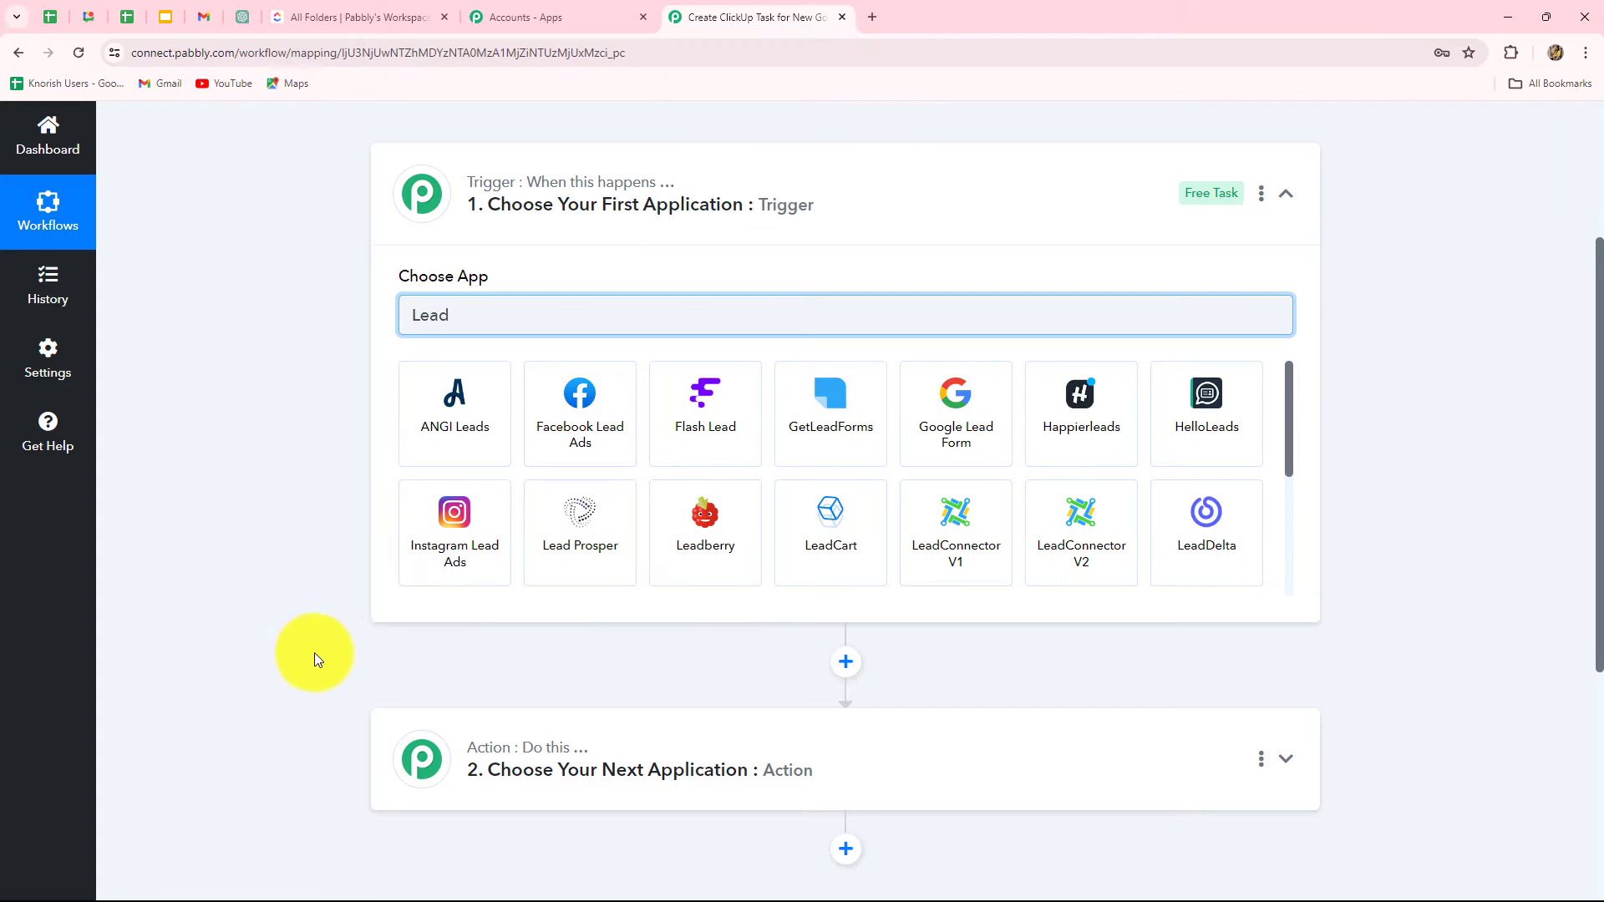
{"action": "left_click", "coordinate": [919, 568]}
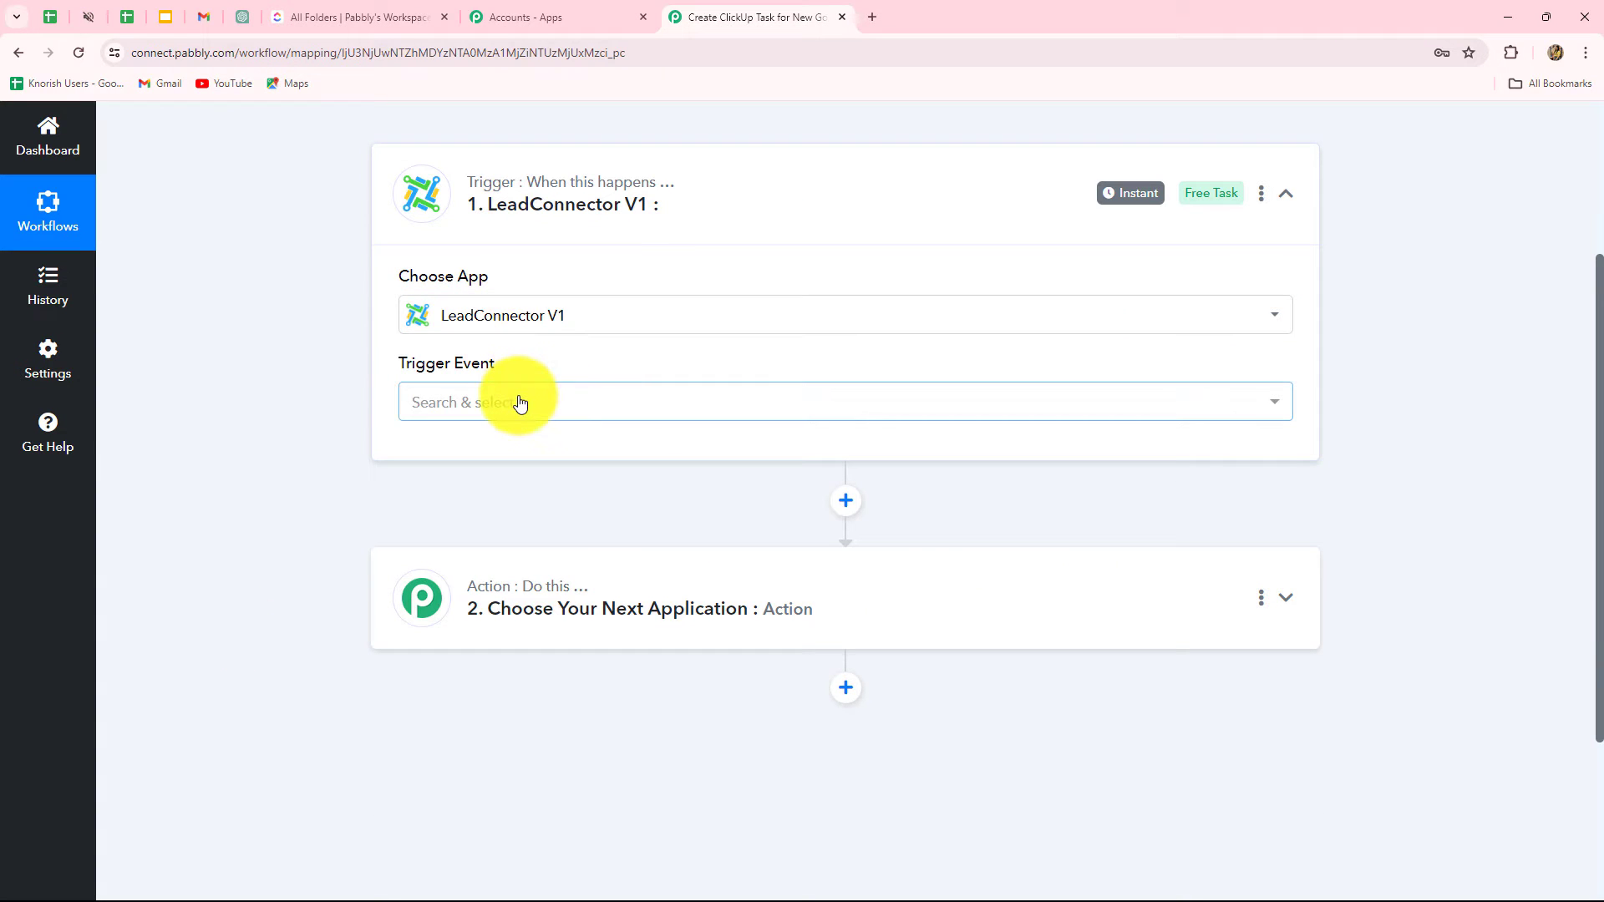
{"action": "left_click", "coordinate": [520, 405]}
{"action": "left_click", "coordinate": [531, 314]}
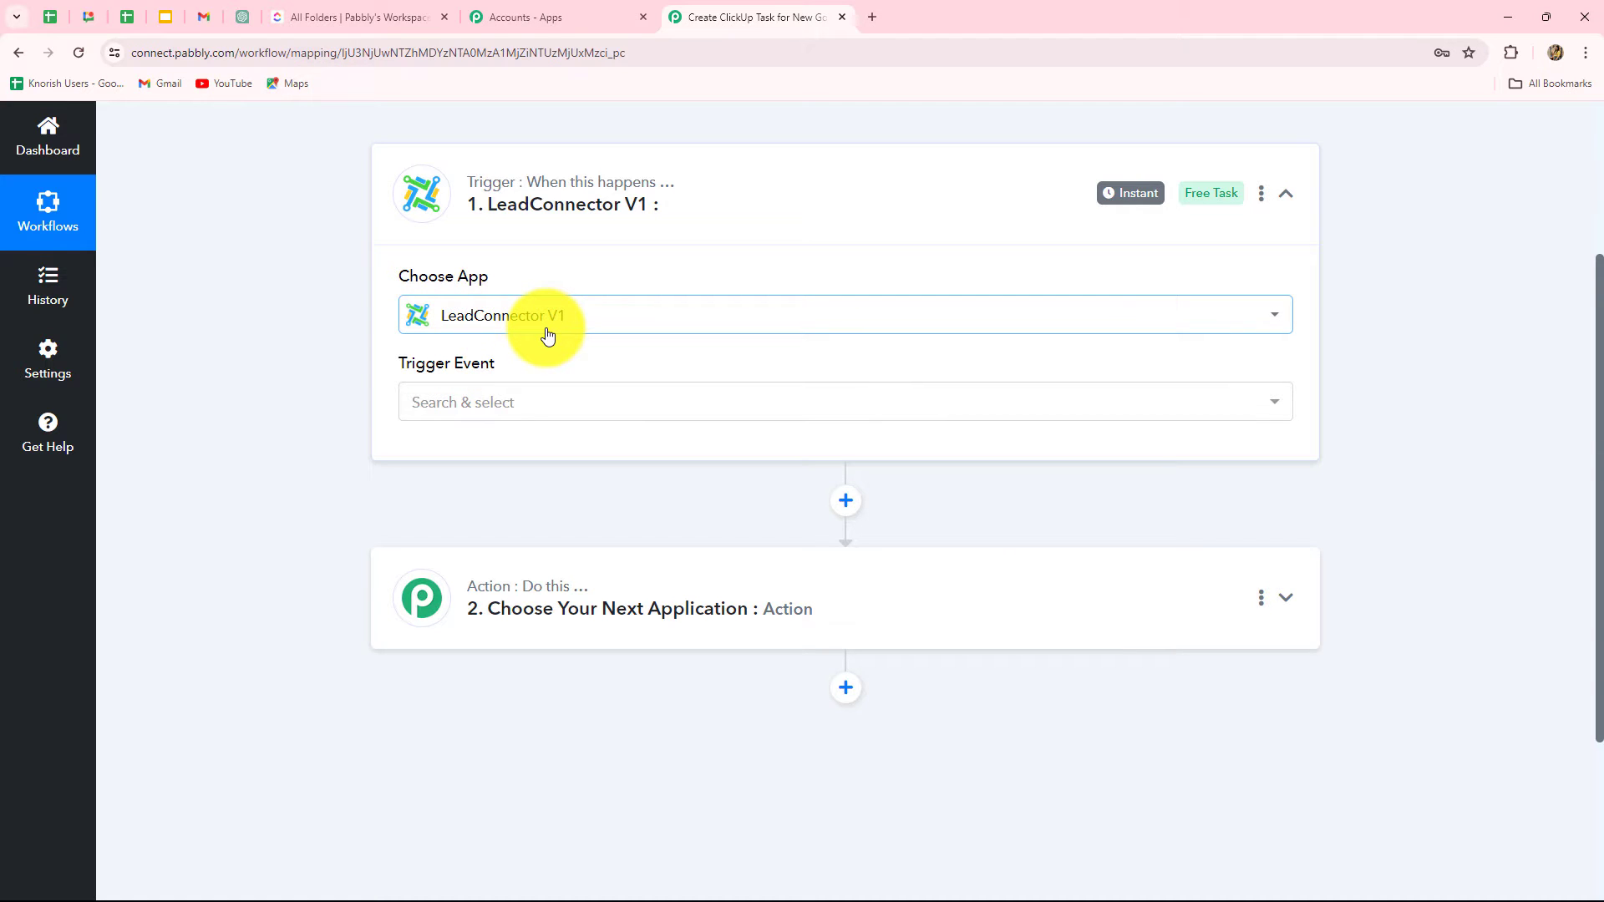
{"action": "left_click", "coordinate": [494, 417]}
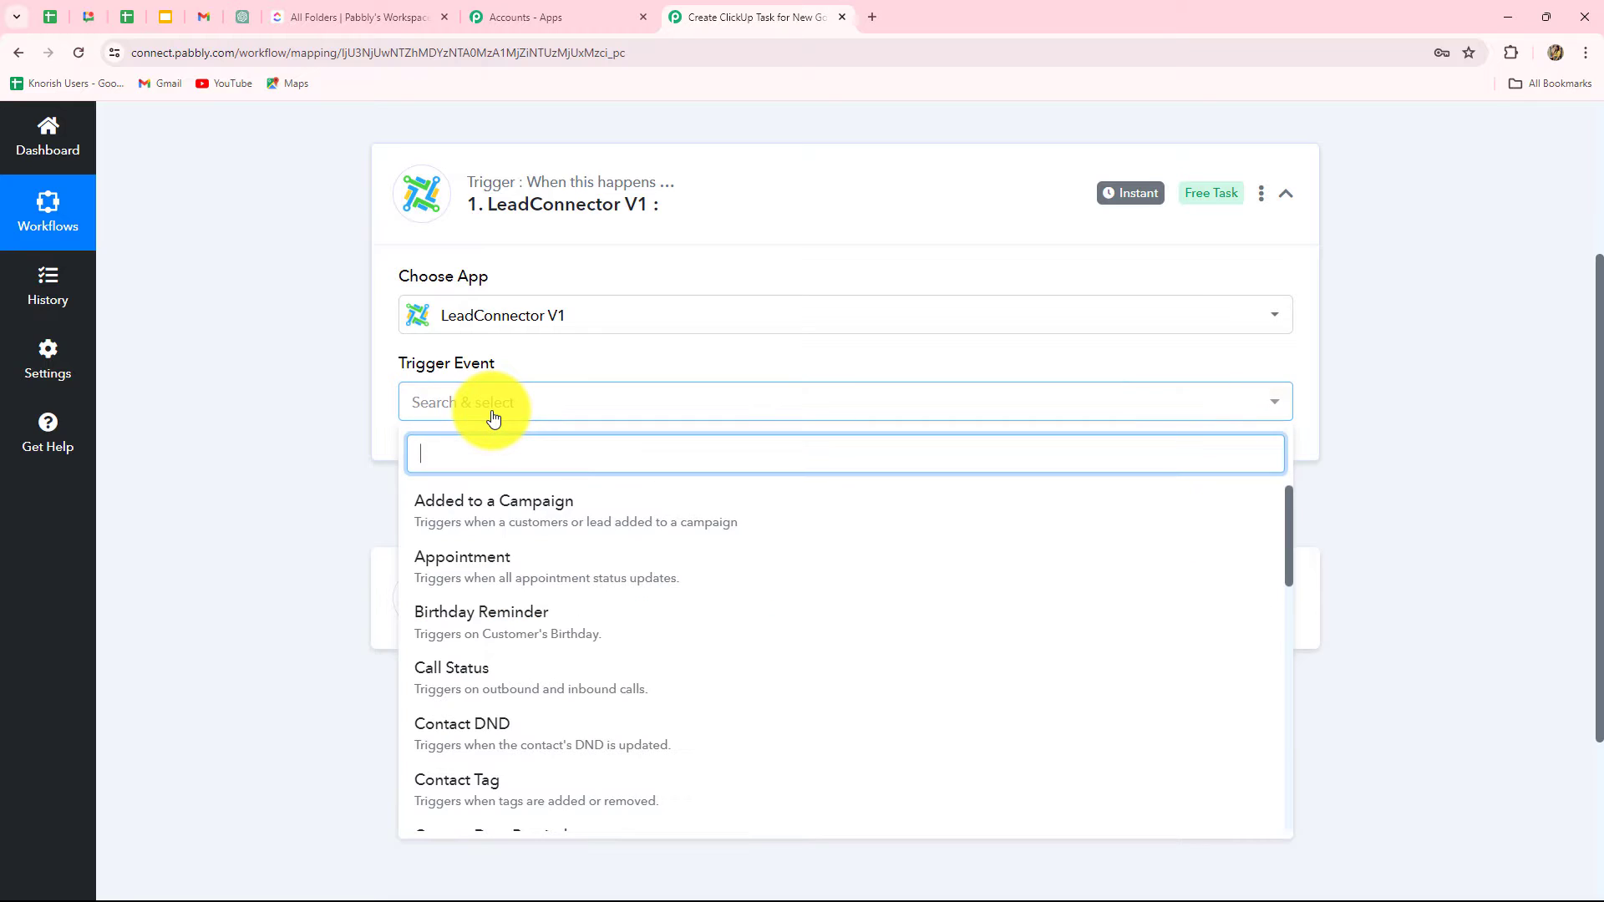
{"action": "type", "text": "tas"}
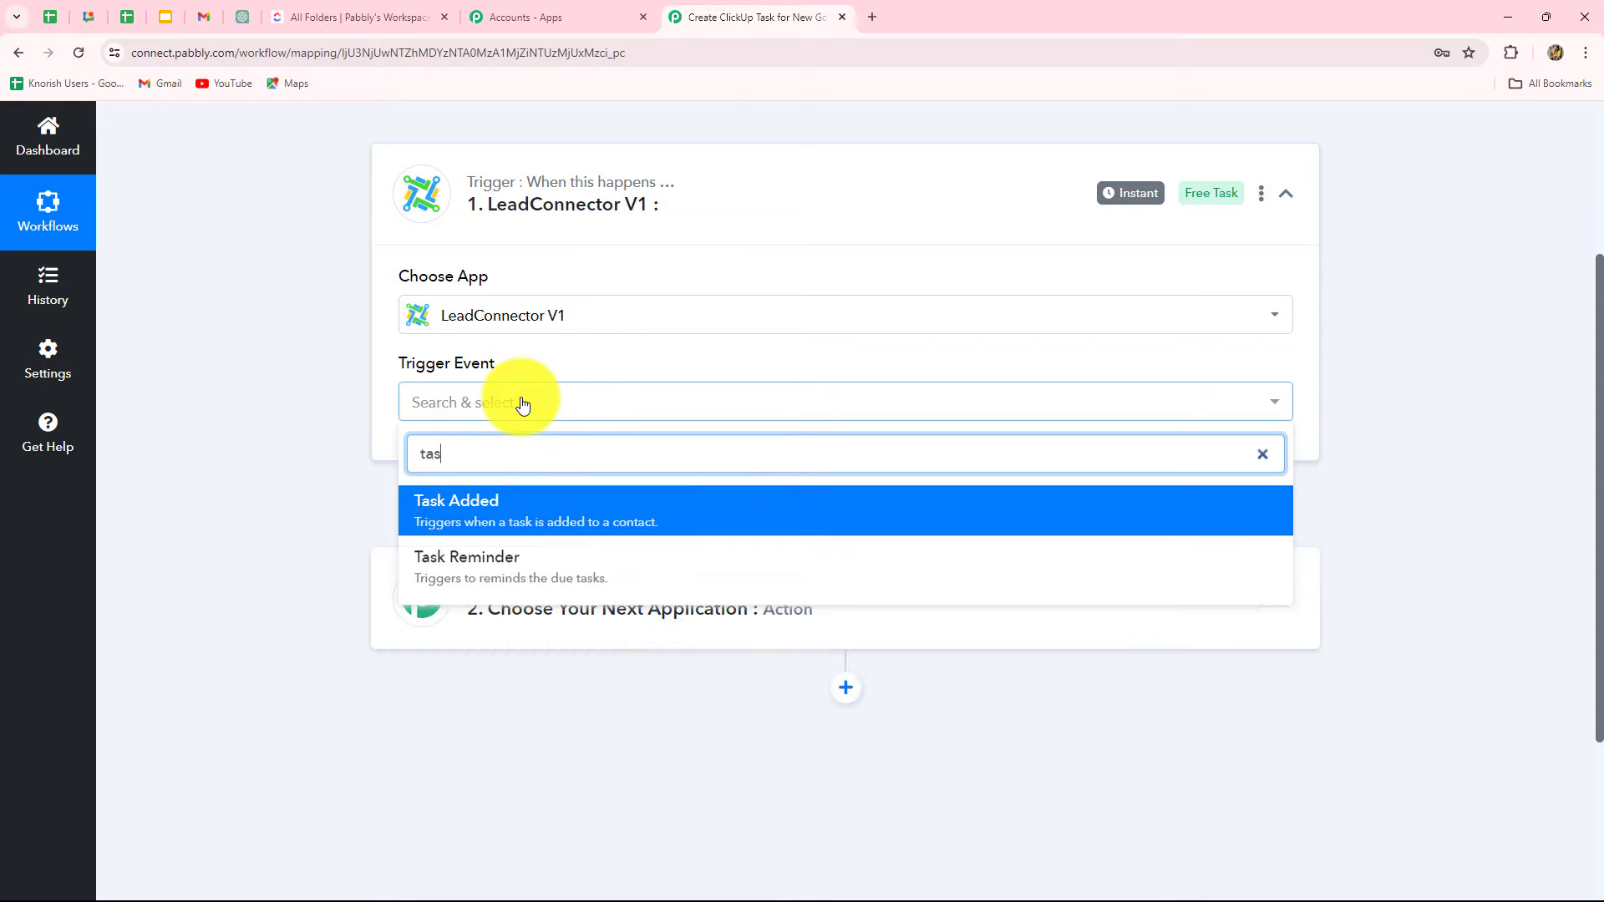
{"action": "left_click", "coordinate": [508, 506]}
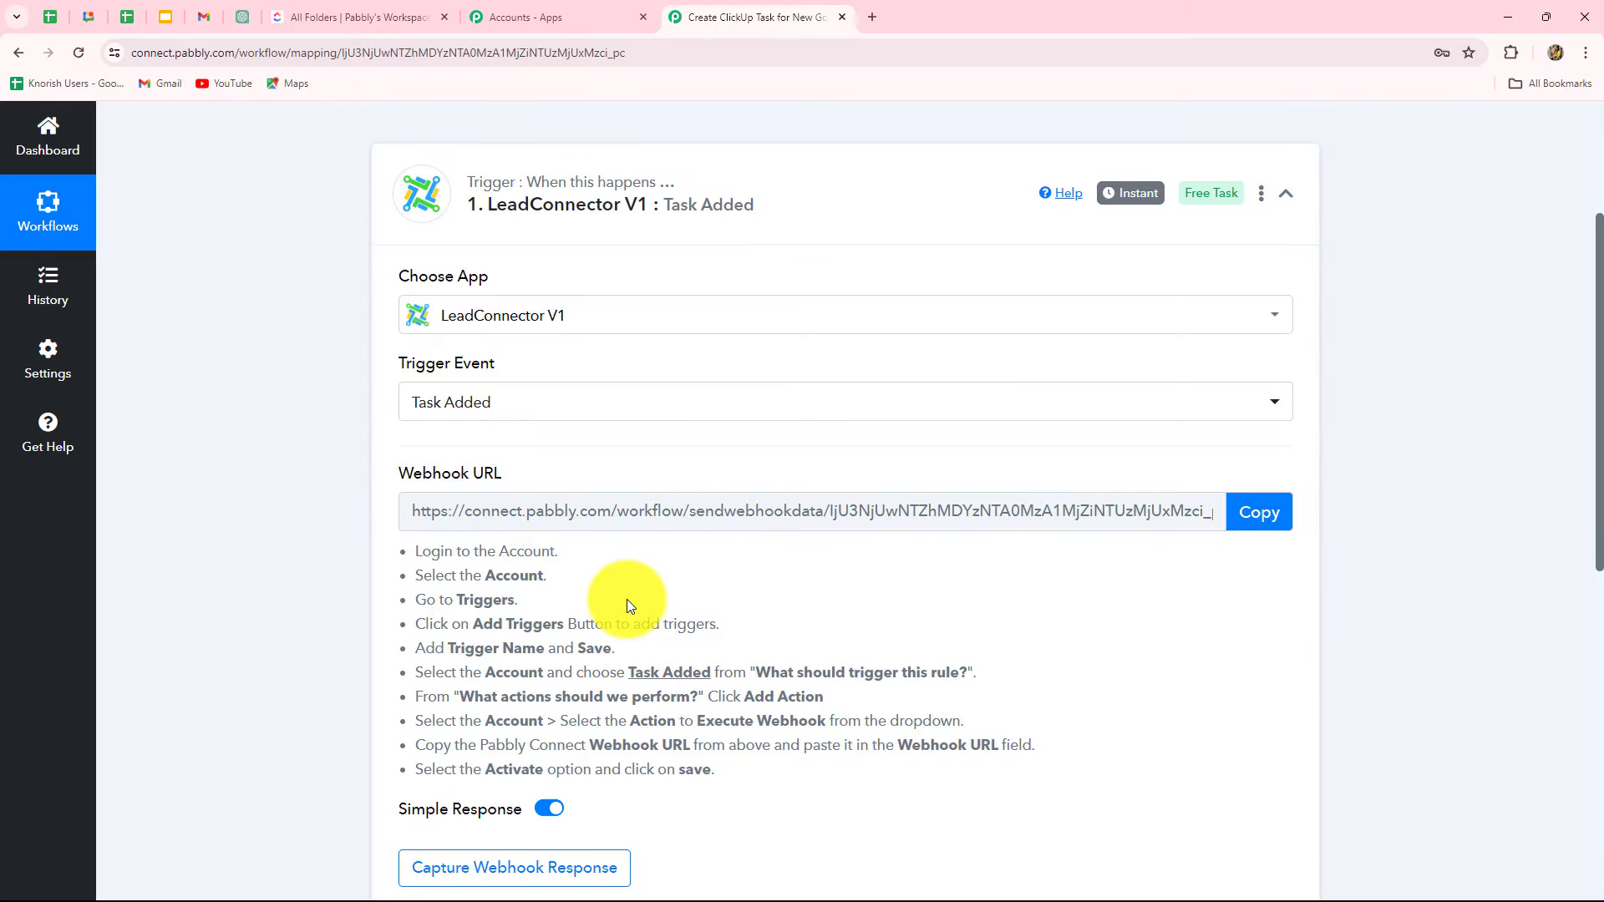
Step: Copy the trigger's generated webhook URL
{"action": "scroll", "coordinate": [625, 603], "scroll_direction": "down", "scroll_amount": 1}
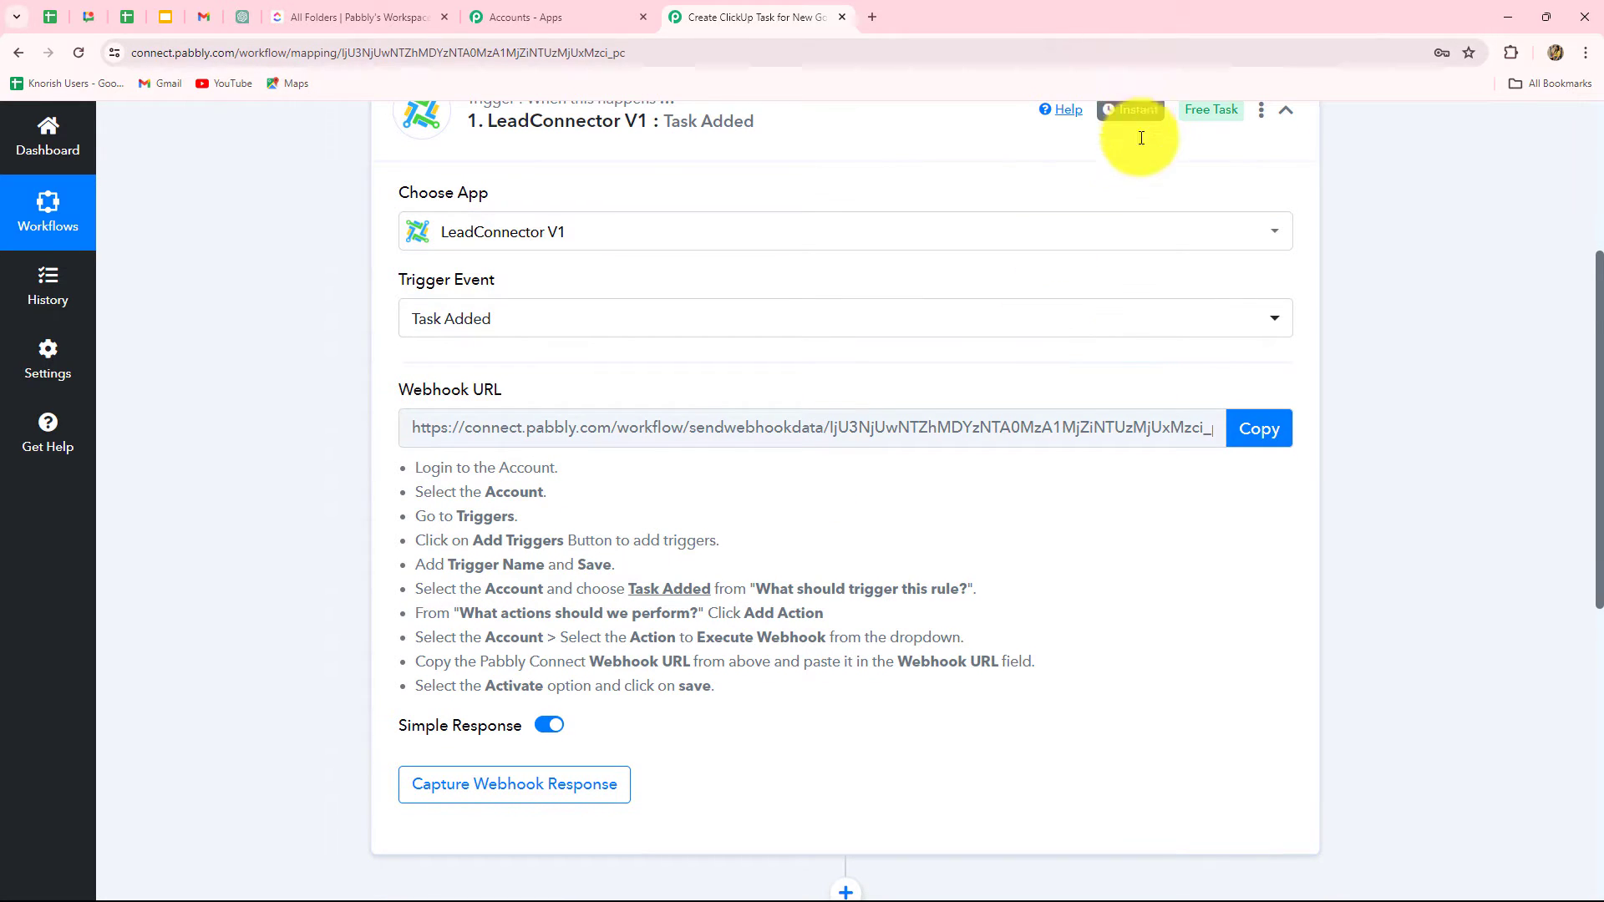
{"action": "mouse_move", "coordinate": [1153, 117]}
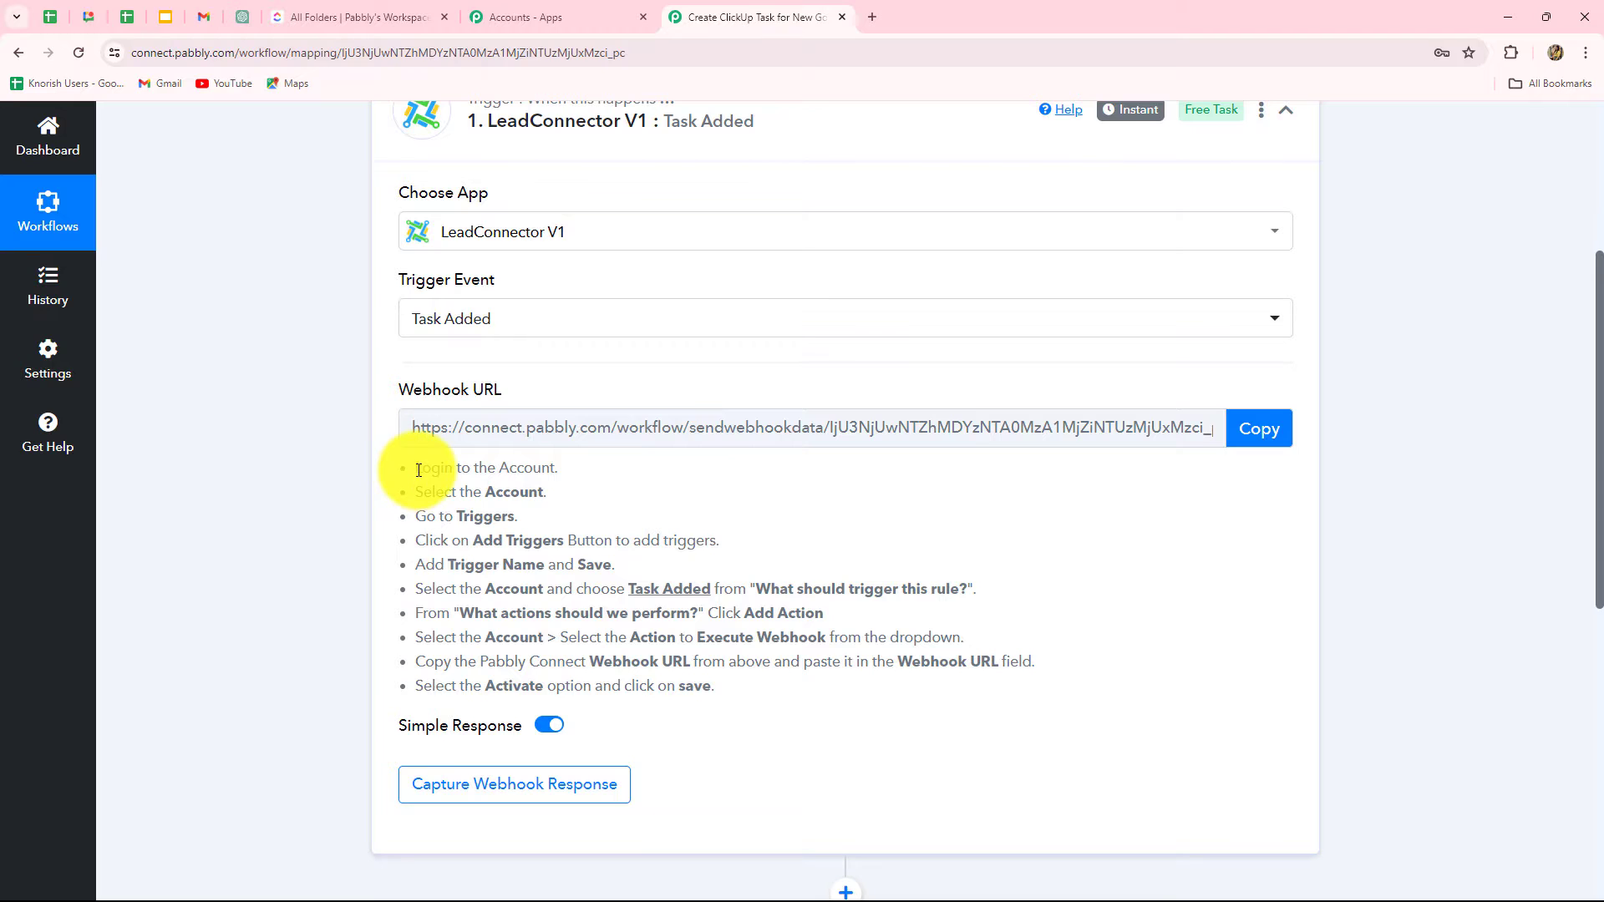
{"action": "left_click_drag", "start_coordinate": [414, 470], "coordinate": [1006, 625]}
{"action": "left_click", "coordinate": [1014, 606]}
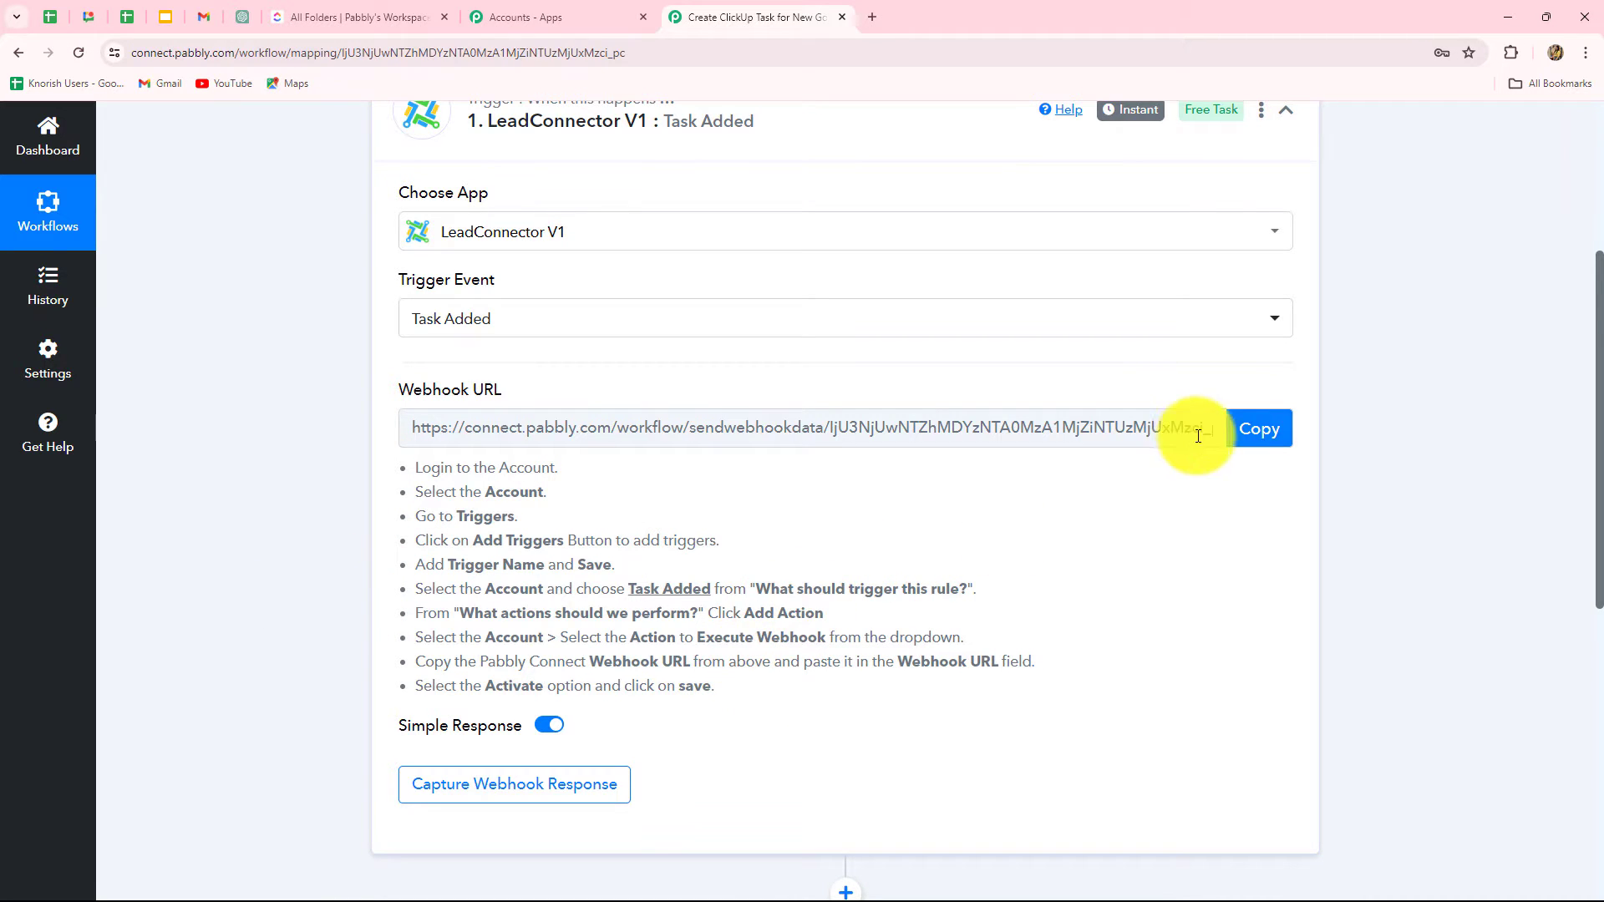
{"action": "left_click", "coordinate": [1237, 430]}
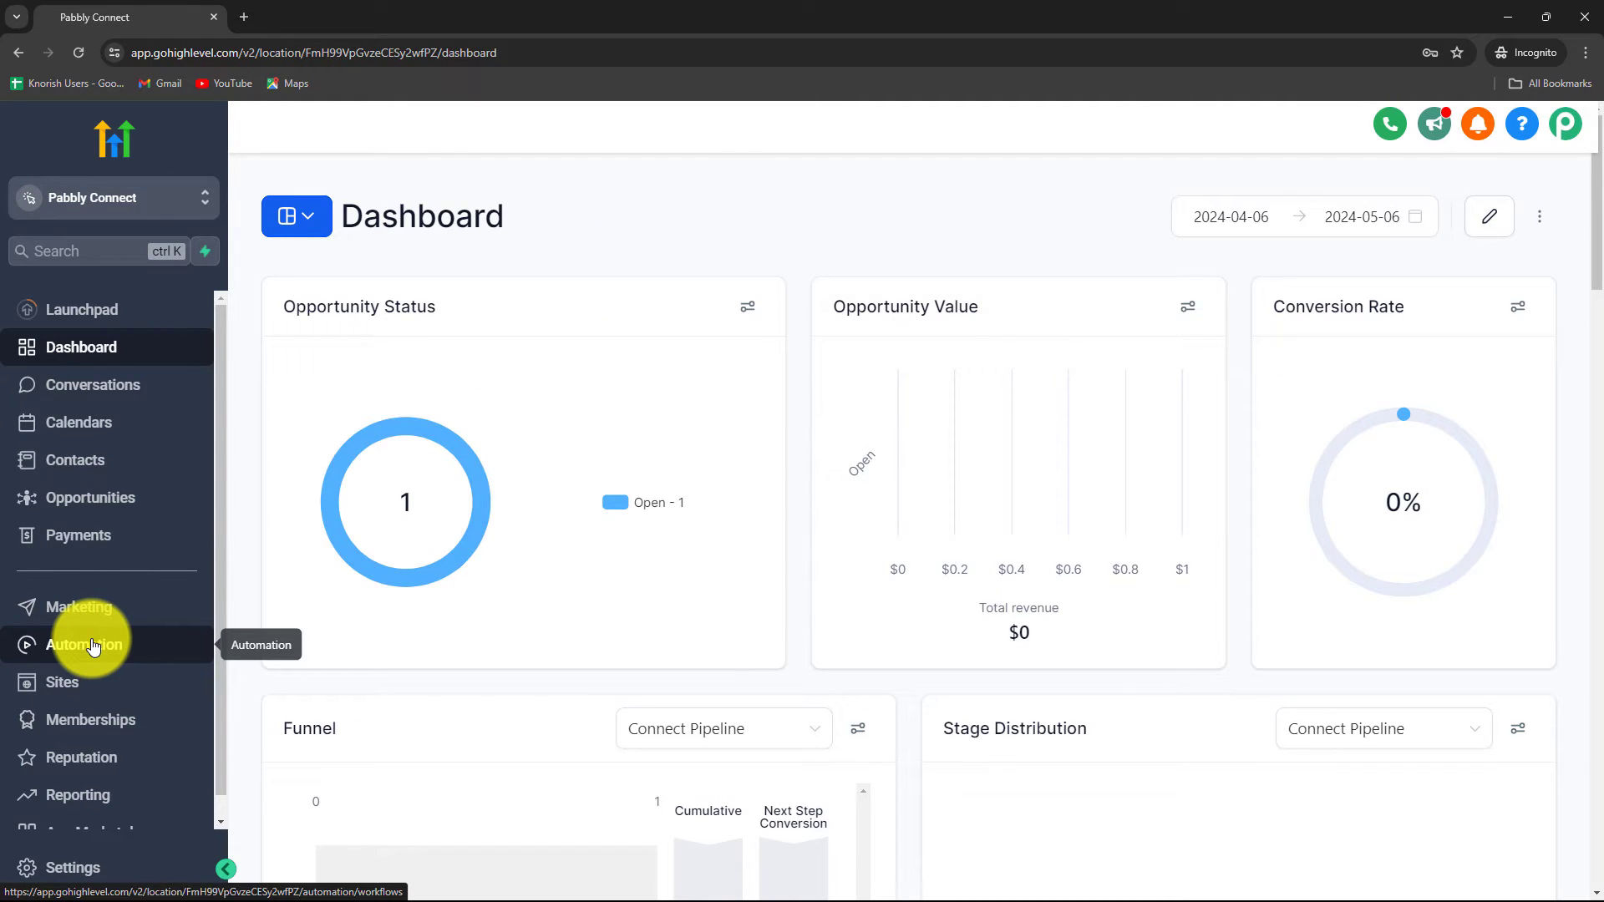
Step: Create a new GoHighLevel workflow from scratch under Automation > Workflows
{"action": "left_click", "coordinate": [92, 647]}
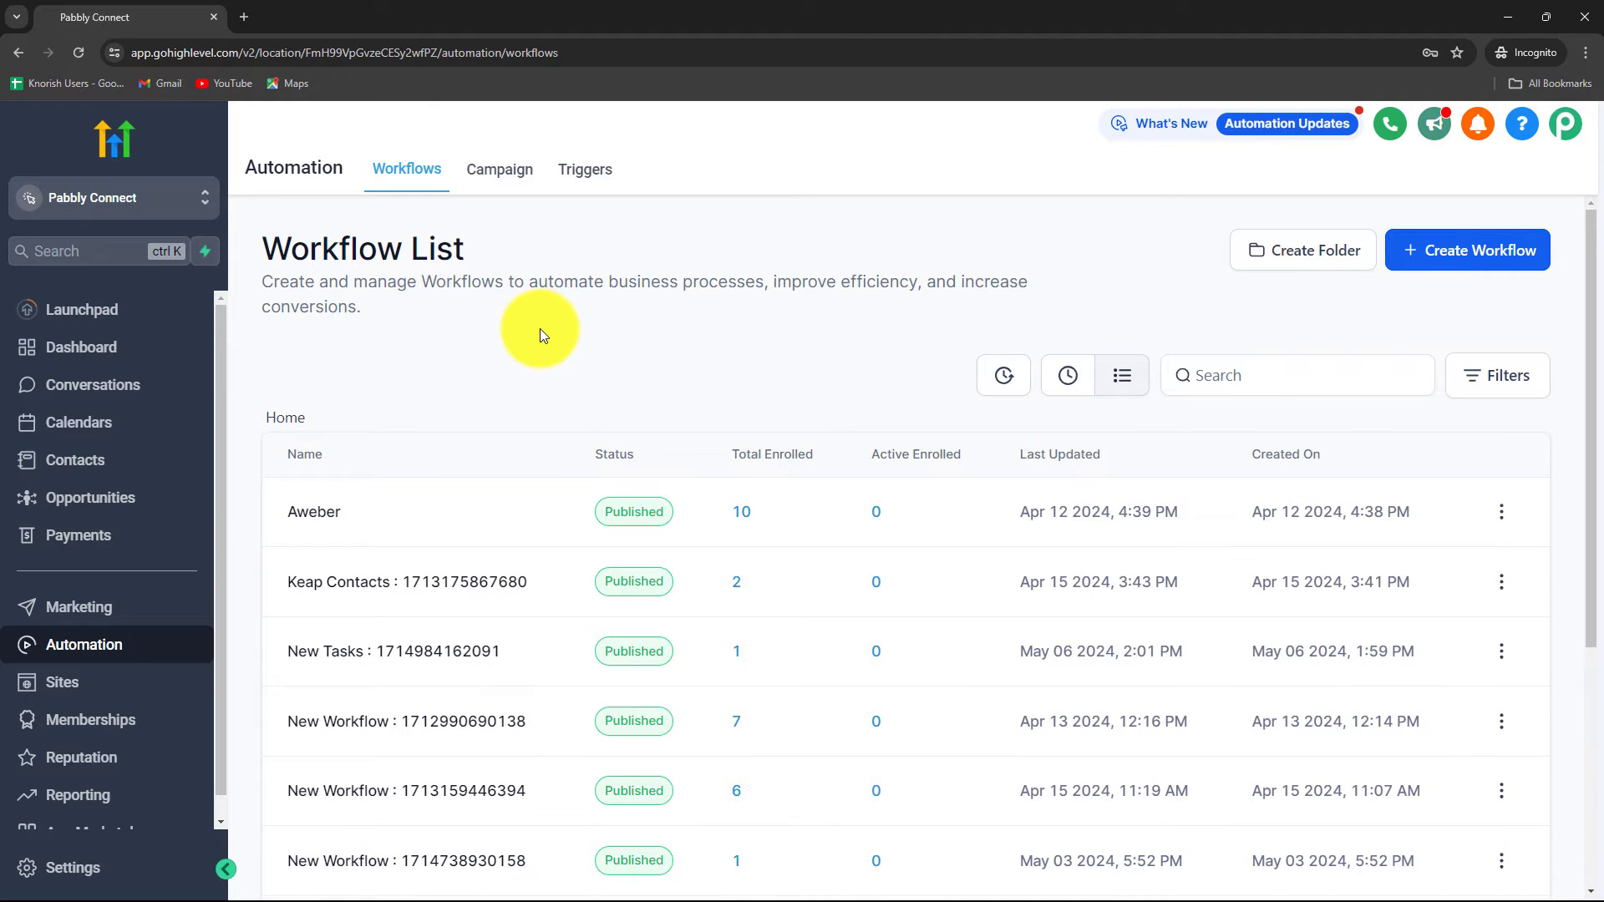
{"action": "scroll", "coordinate": [524, 380], "scroll_direction": "down", "scroll_amount": 5}
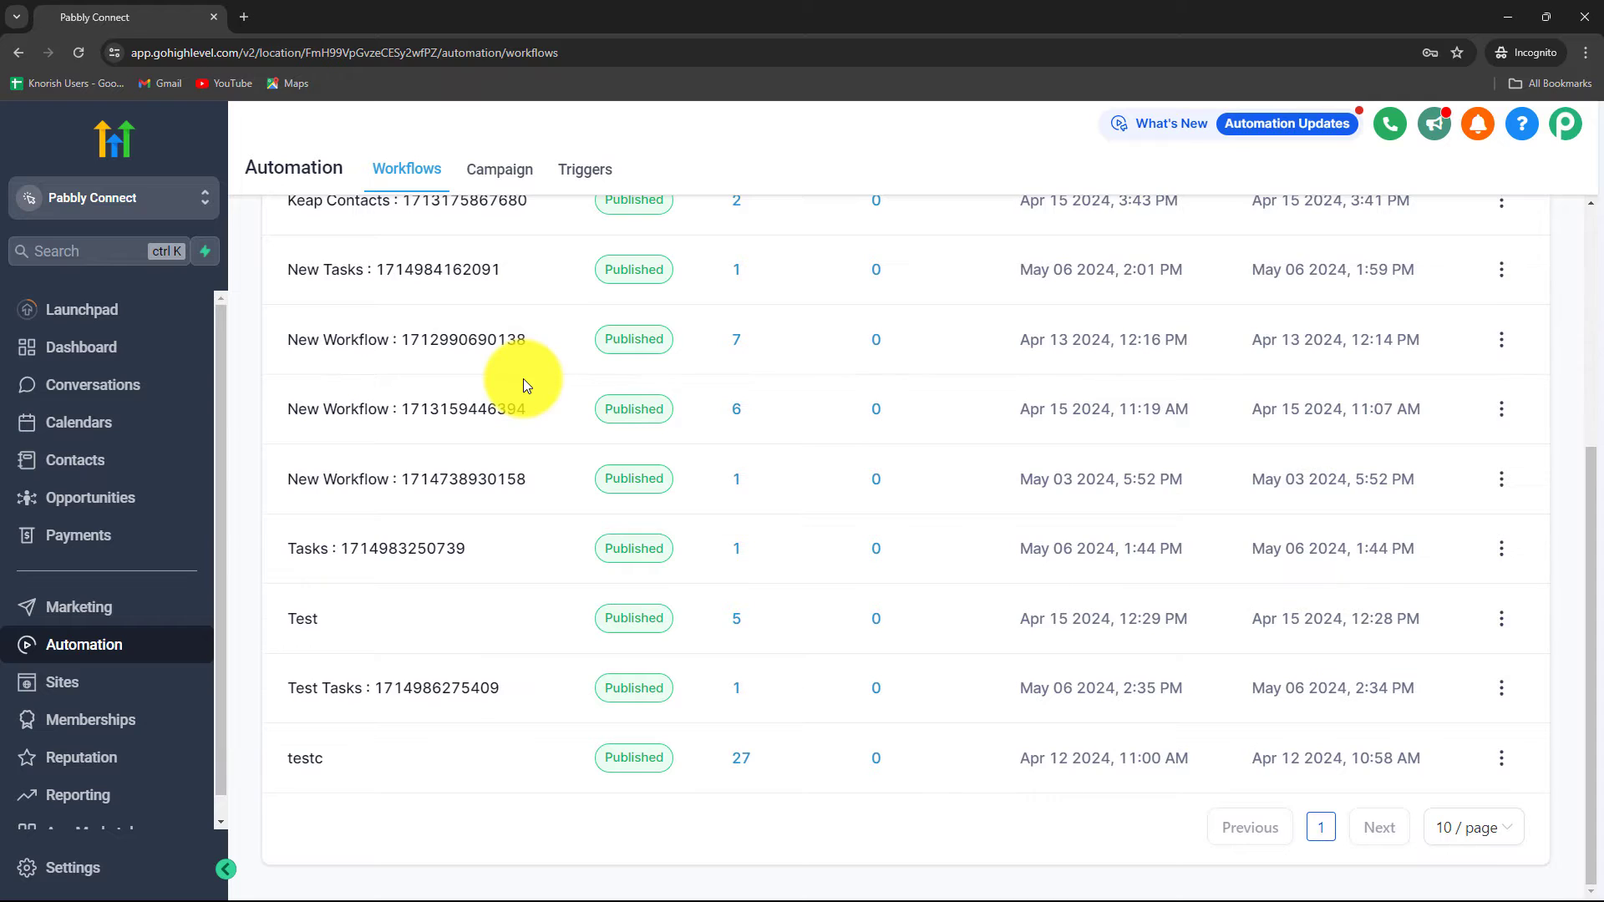
{"action": "scroll", "coordinate": [524, 380], "scroll_direction": "up", "scroll_amount": 4}
{"action": "scroll", "coordinate": [524, 380], "scroll_direction": "up", "scroll_amount": 1}
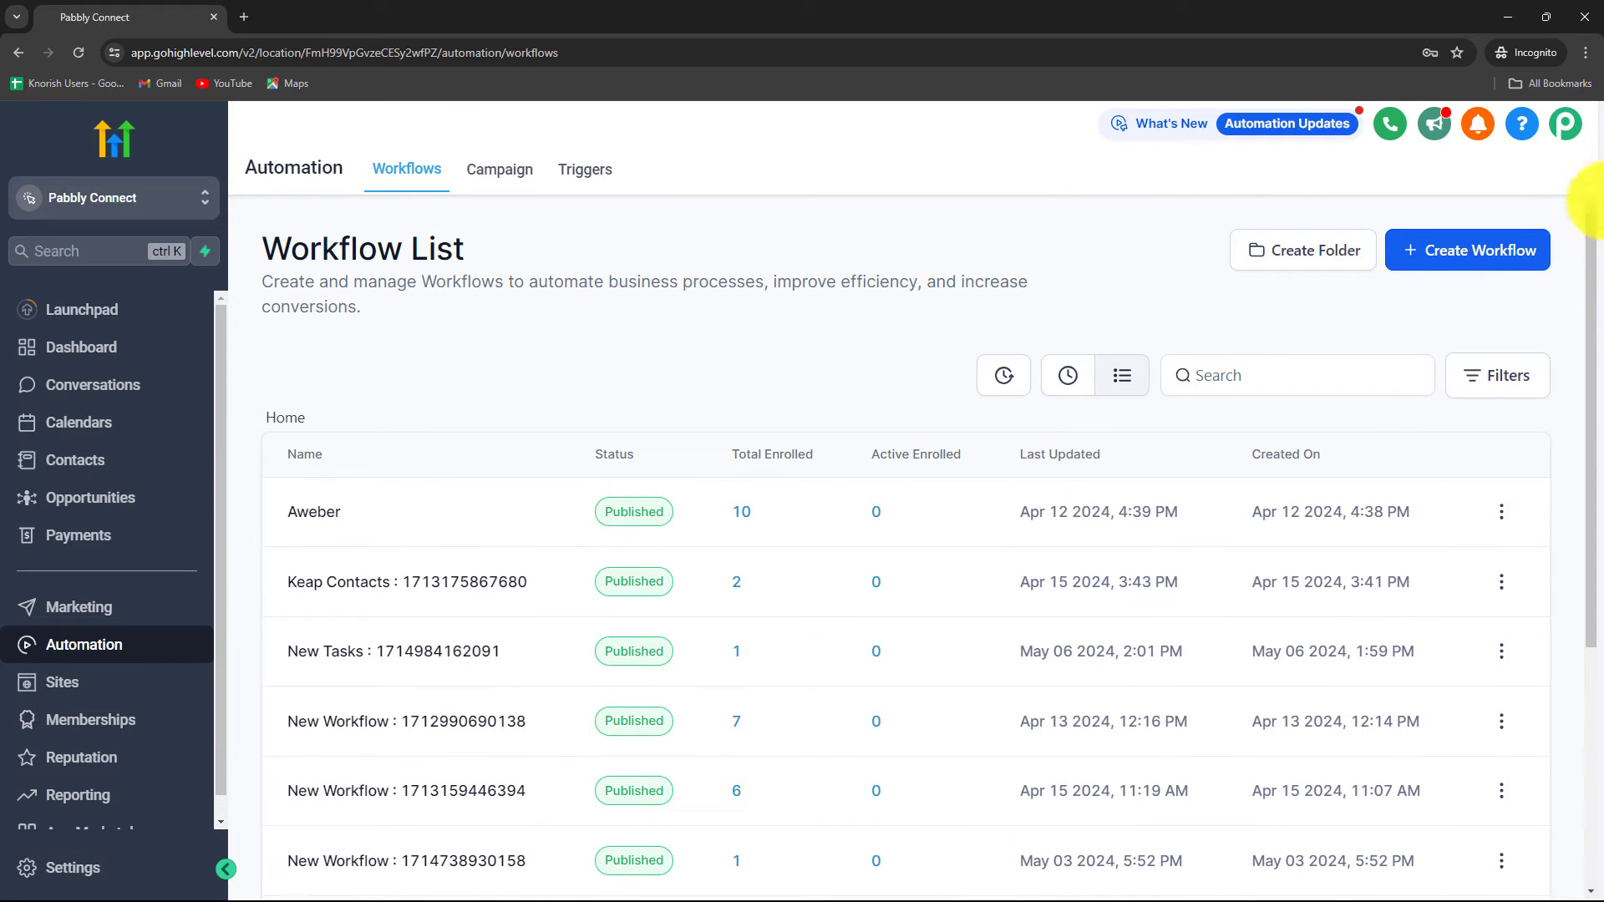
{"action": "left_click", "coordinate": [1519, 255]}
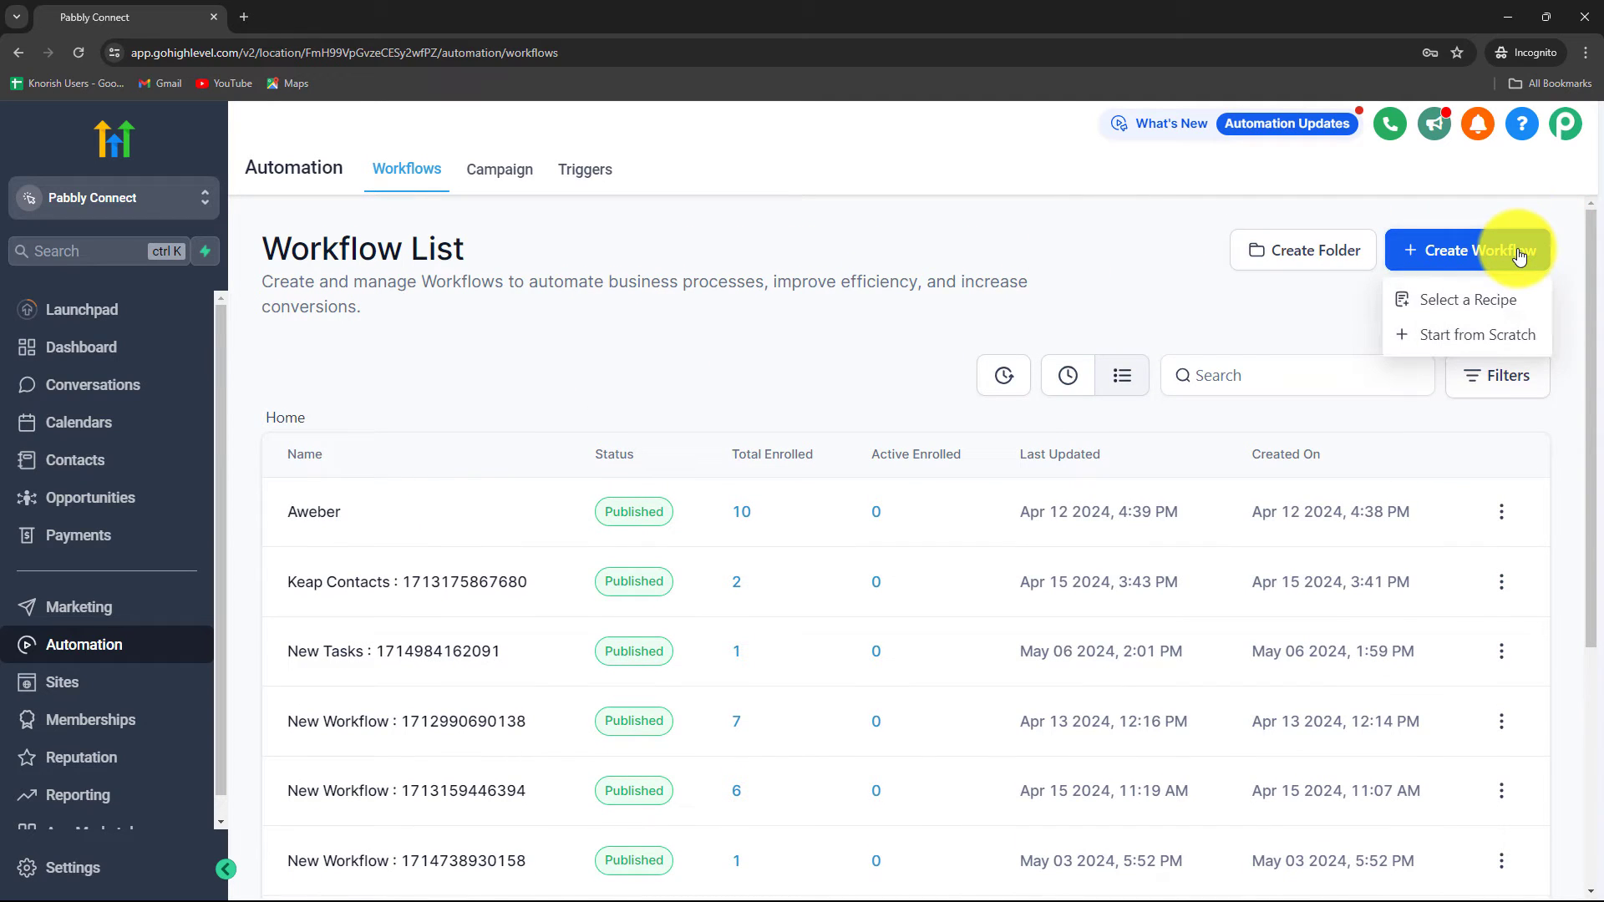
{"action": "left_click", "coordinate": [1446, 349]}
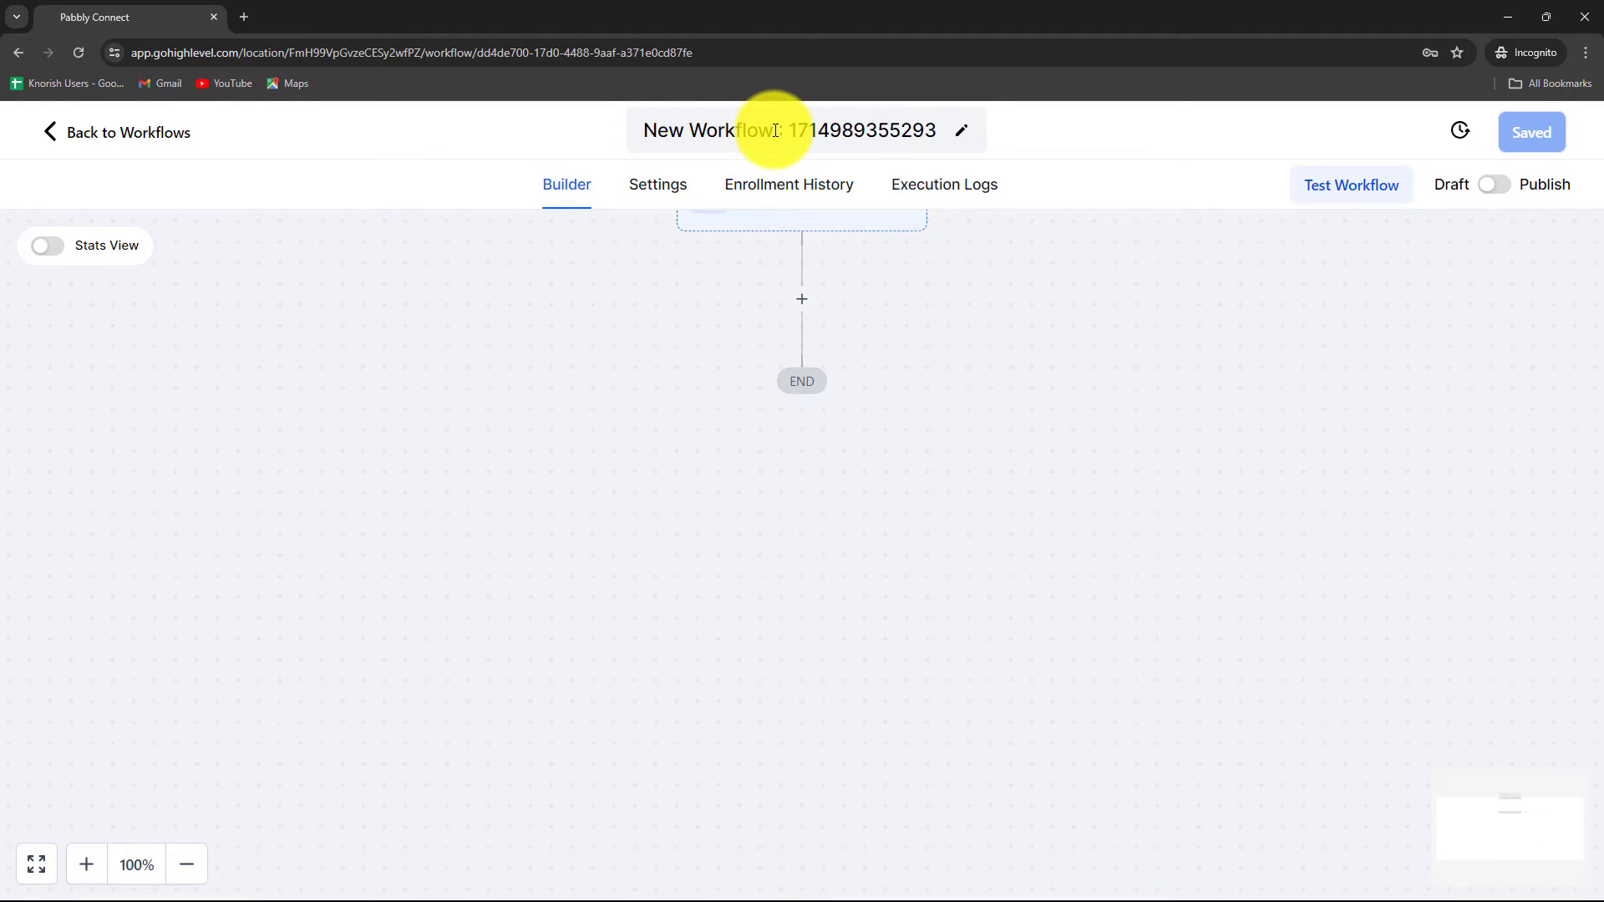
Step: Rename the GoHighLevel workflow to 'New Tasks'
{"action": "left_click_drag", "start_coordinate": [775, 129], "coordinate": [583, 143]}
{"action": "key", "text": "BackSpace"}
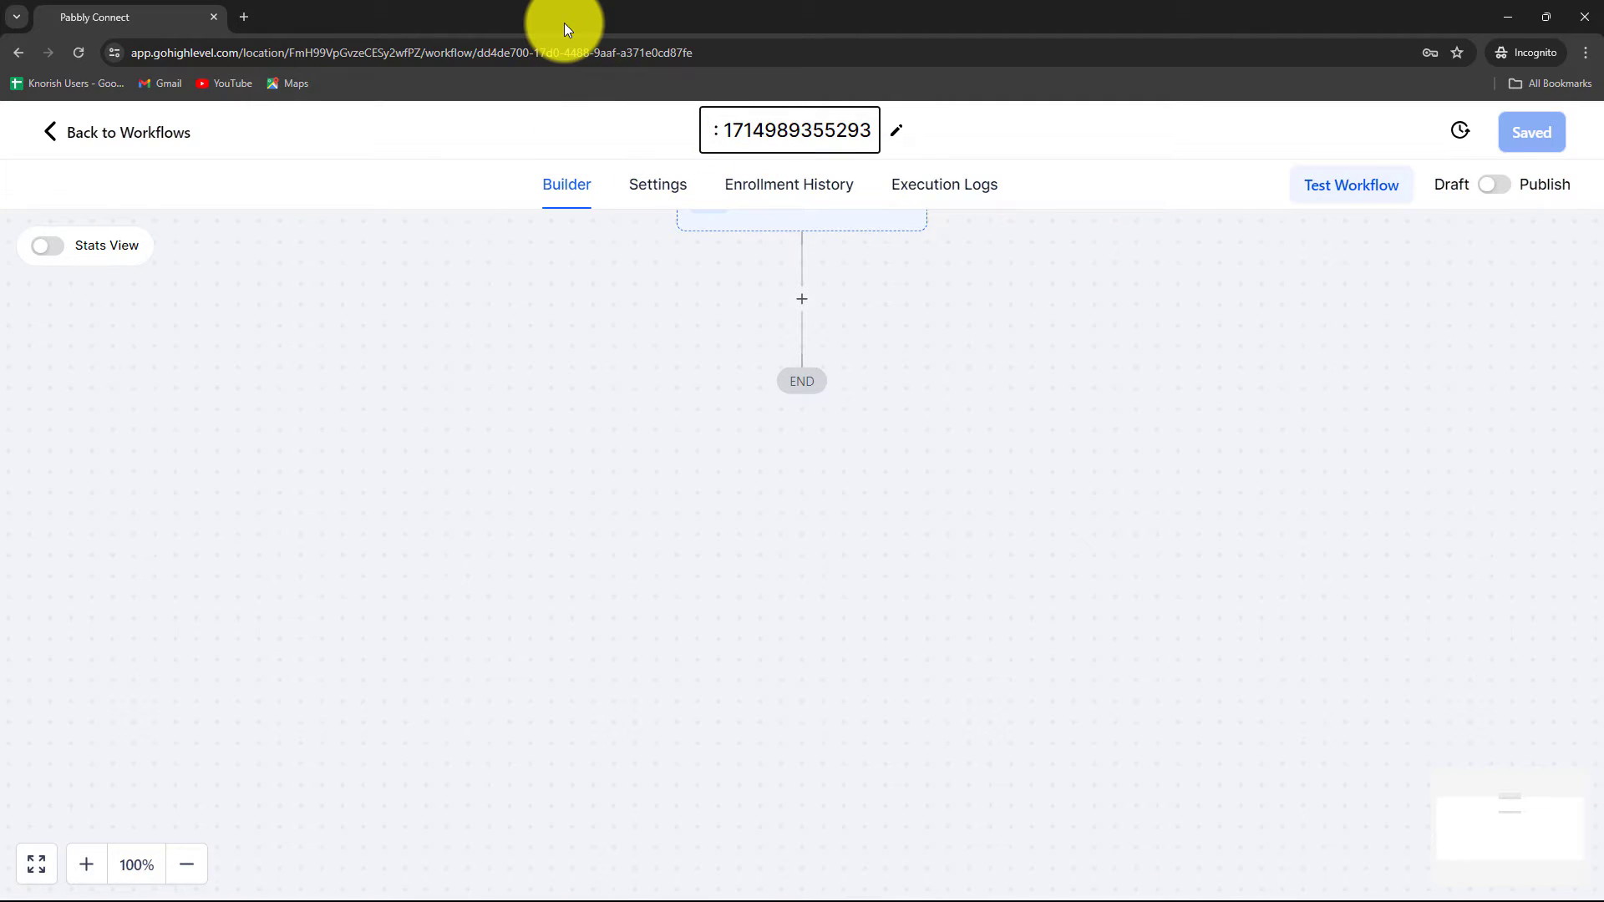
{"action": "type", "text": "New Tasks"}
{"action": "left_click", "coordinate": [692, 314]}
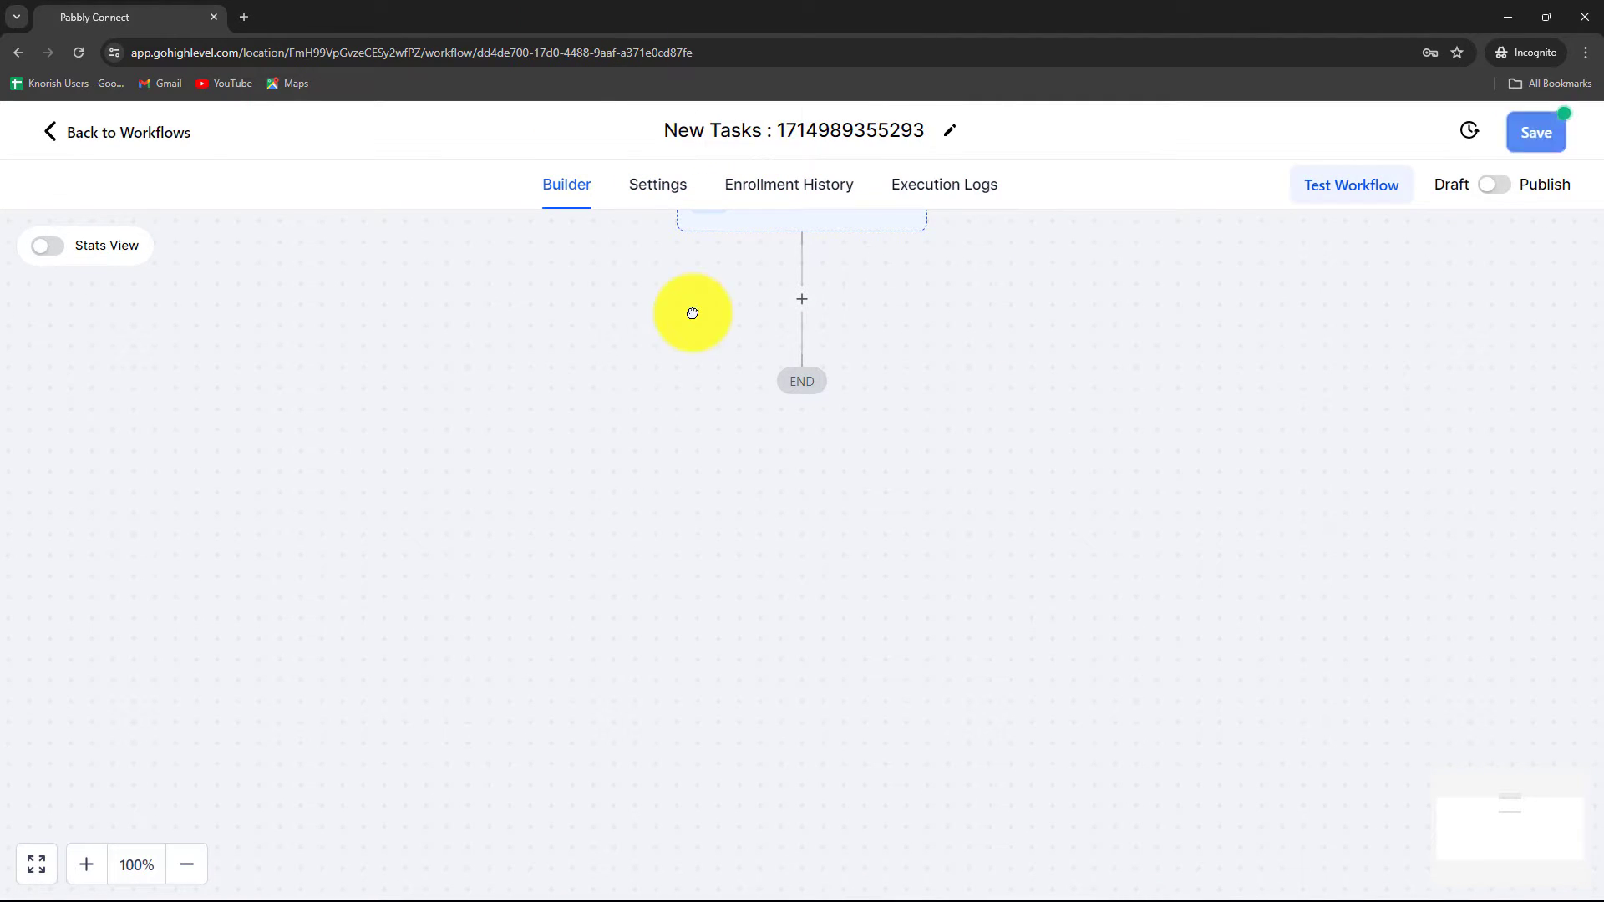
{"action": "scroll", "coordinate": [662, 424], "scroll_direction": "up", "scroll_amount": 3}
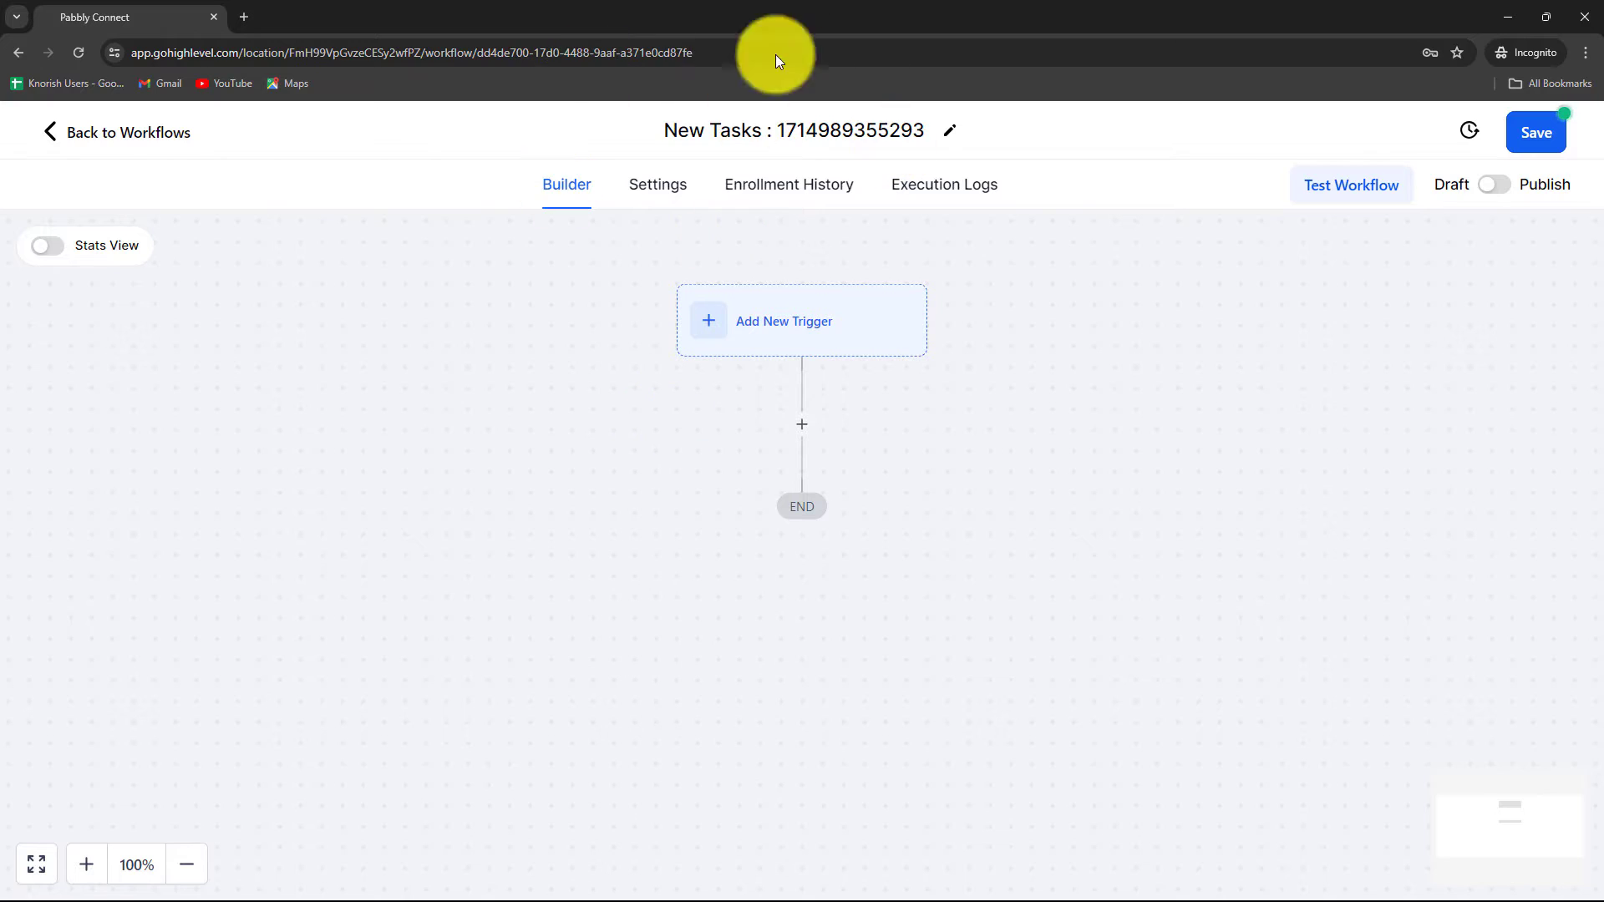
Step: Add and save a Task Added trigger on the workflow
{"action": "left_click", "coordinate": [762, 334]}
{"action": "type", "text": "Tas"}
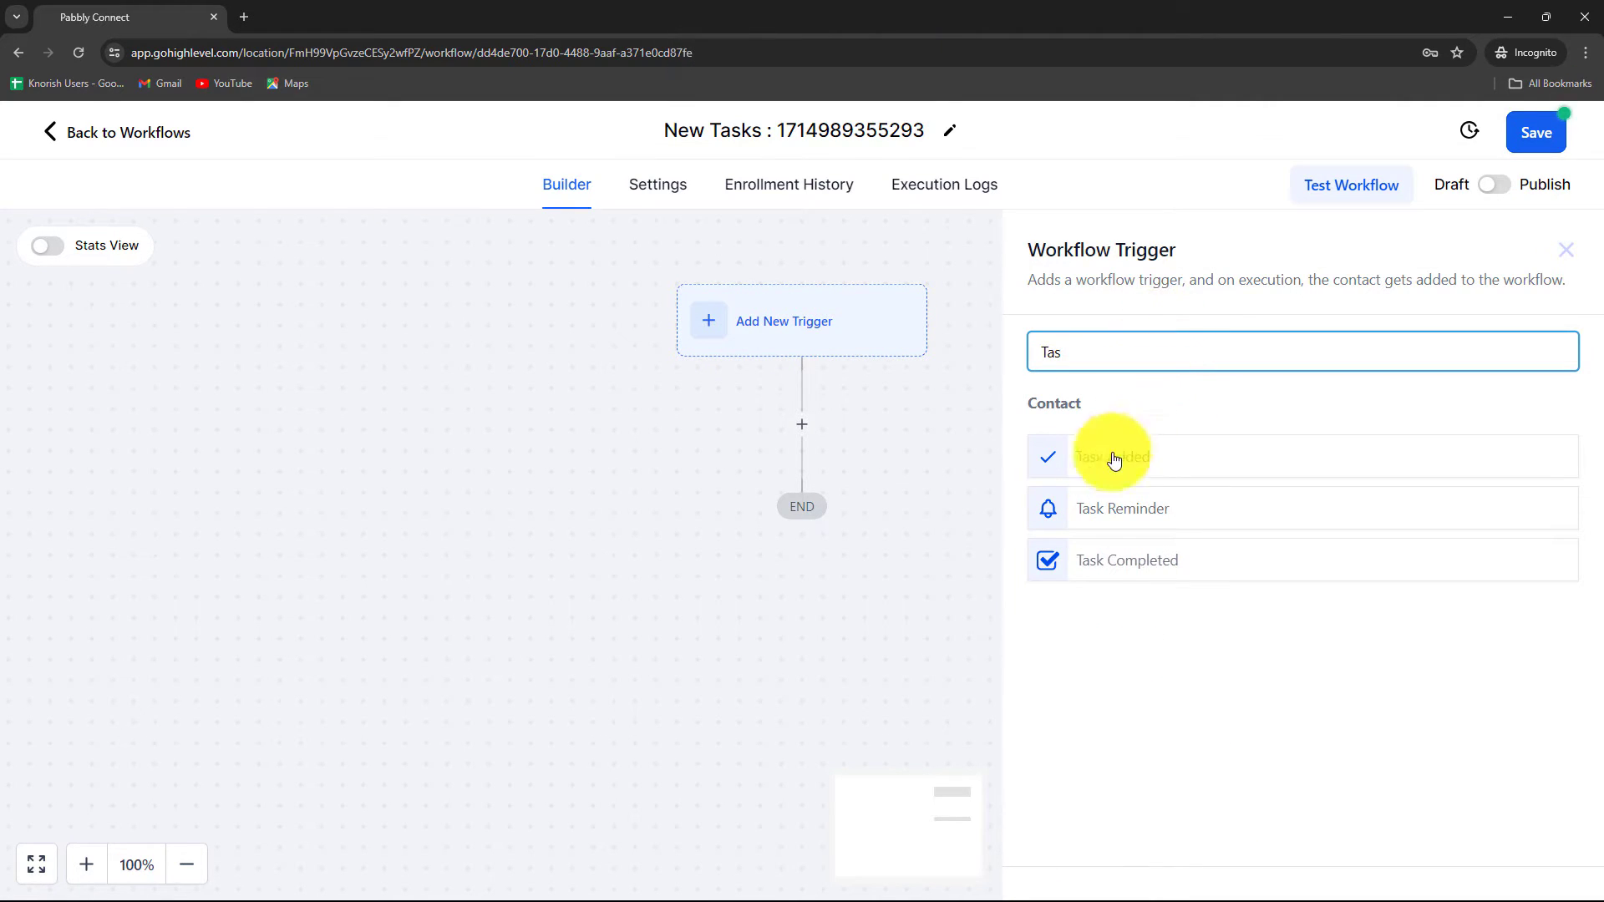
{"action": "left_click", "coordinate": [1093, 473]}
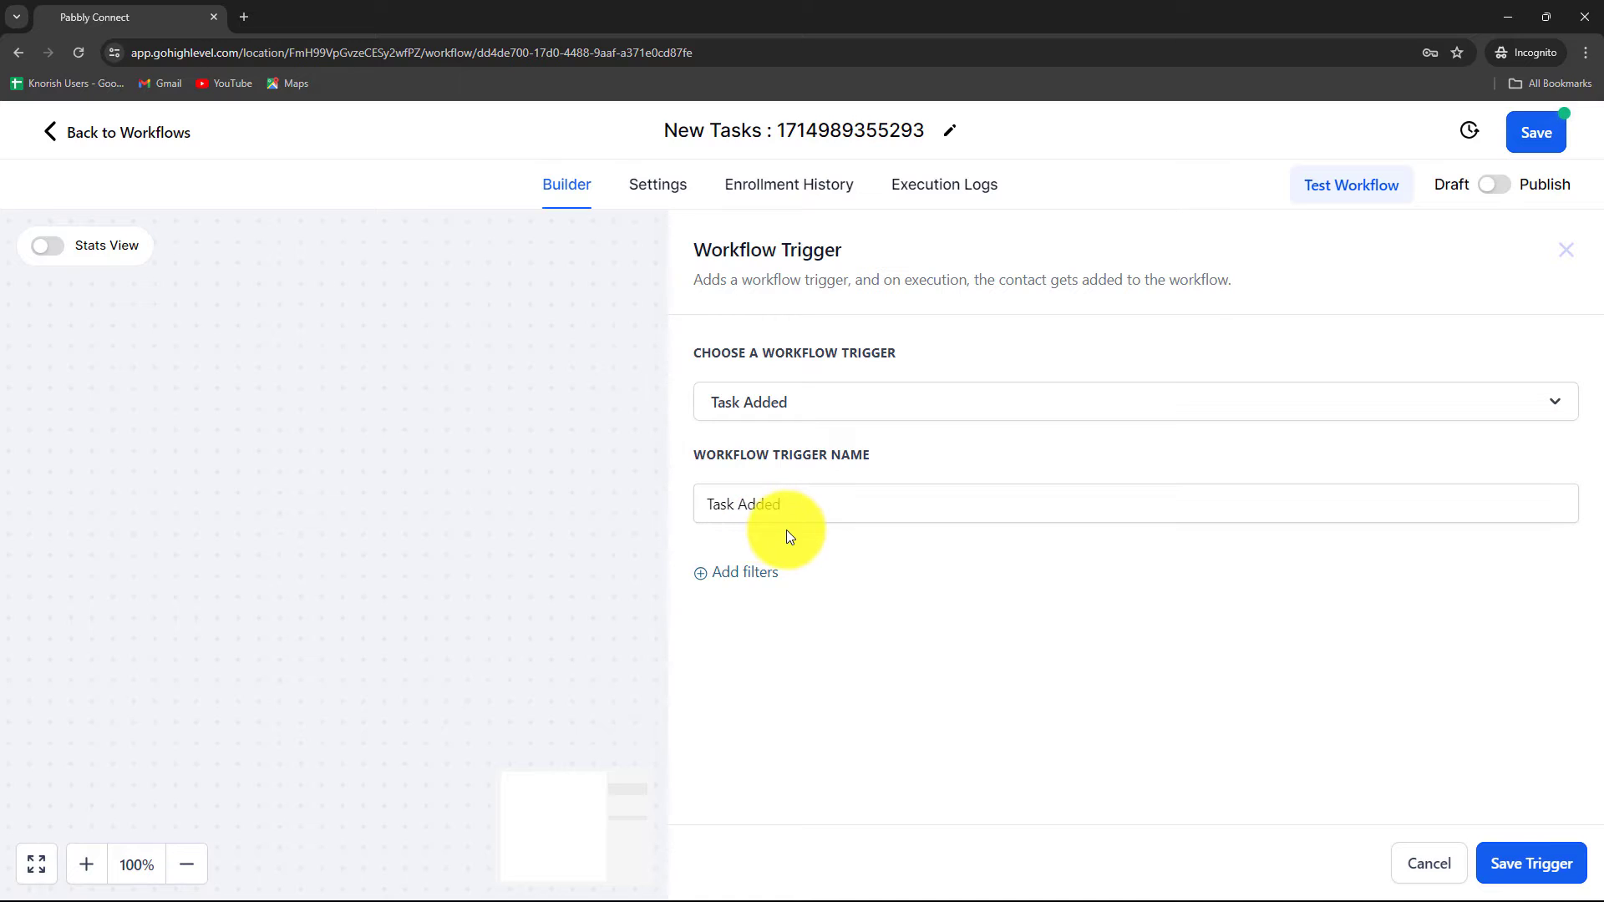
{"action": "left_click", "coordinate": [1504, 863]}
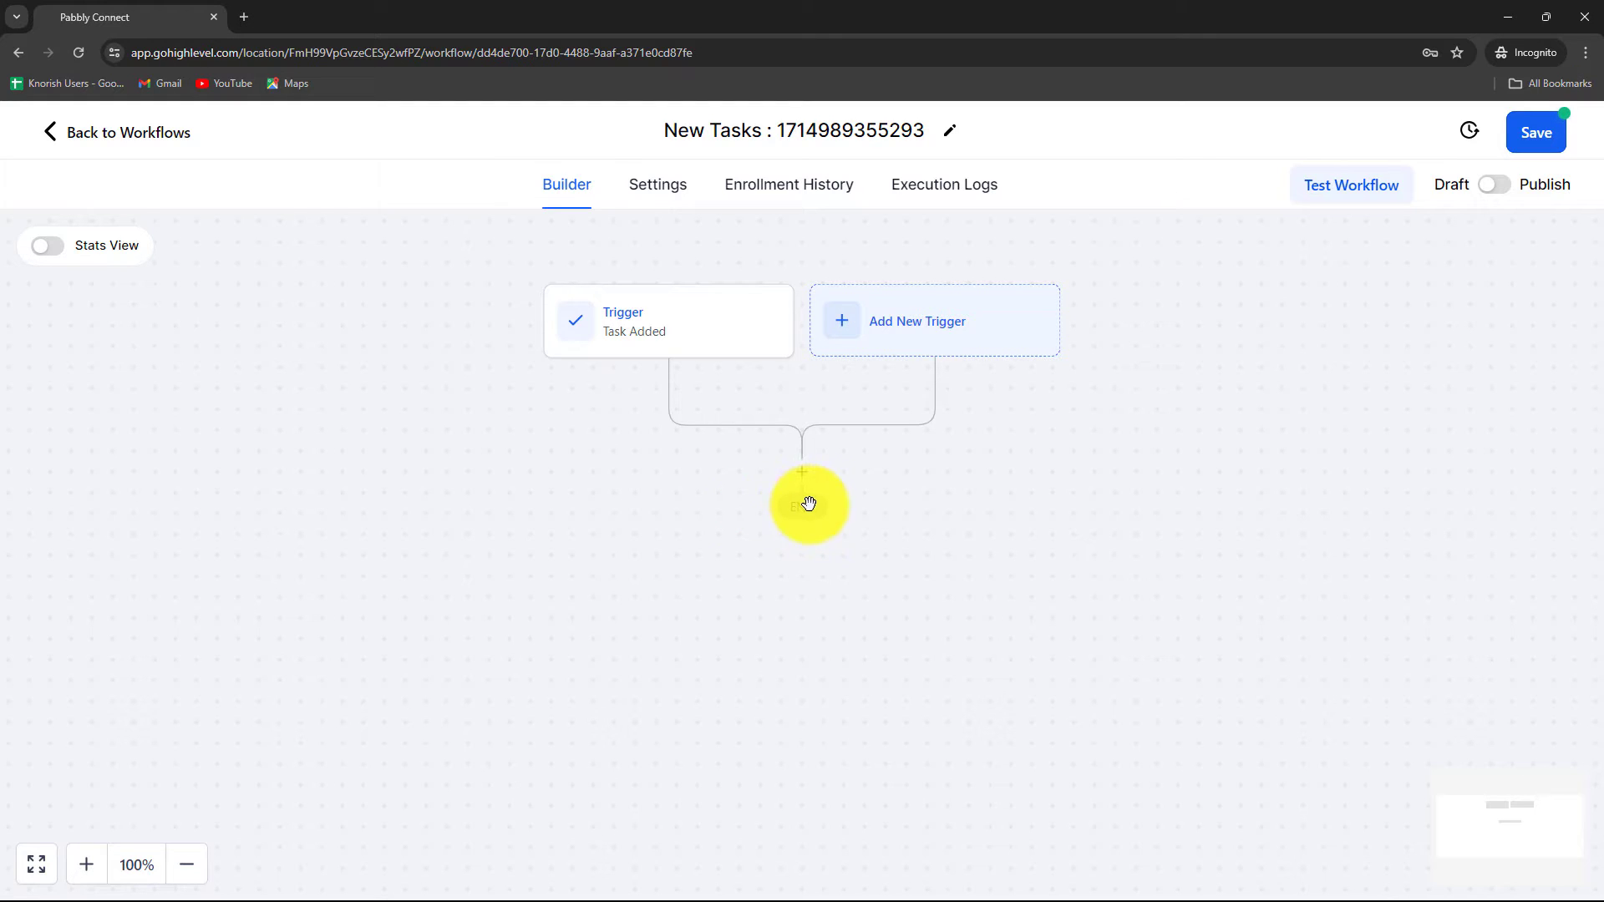
Step: Add a Webhook action that posts to the copied Pabbly Connect webhook URL
{"action": "left_click", "coordinate": [803, 473]}
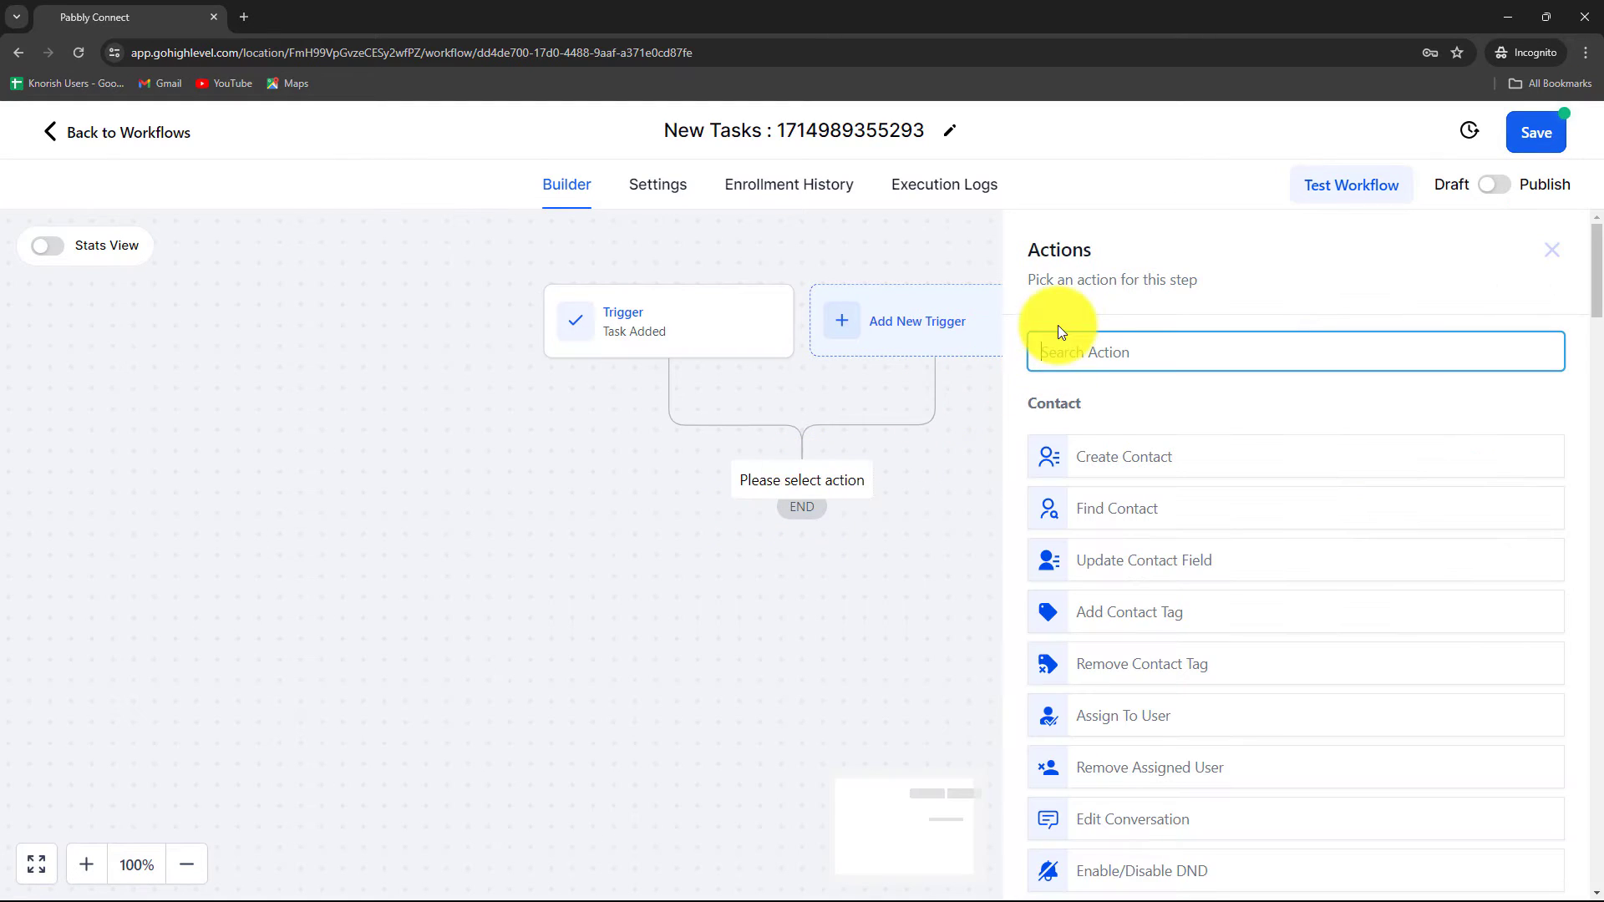
{"action": "key", "text": "Caps_Lock"}
{"action": "type", "text": "We"}
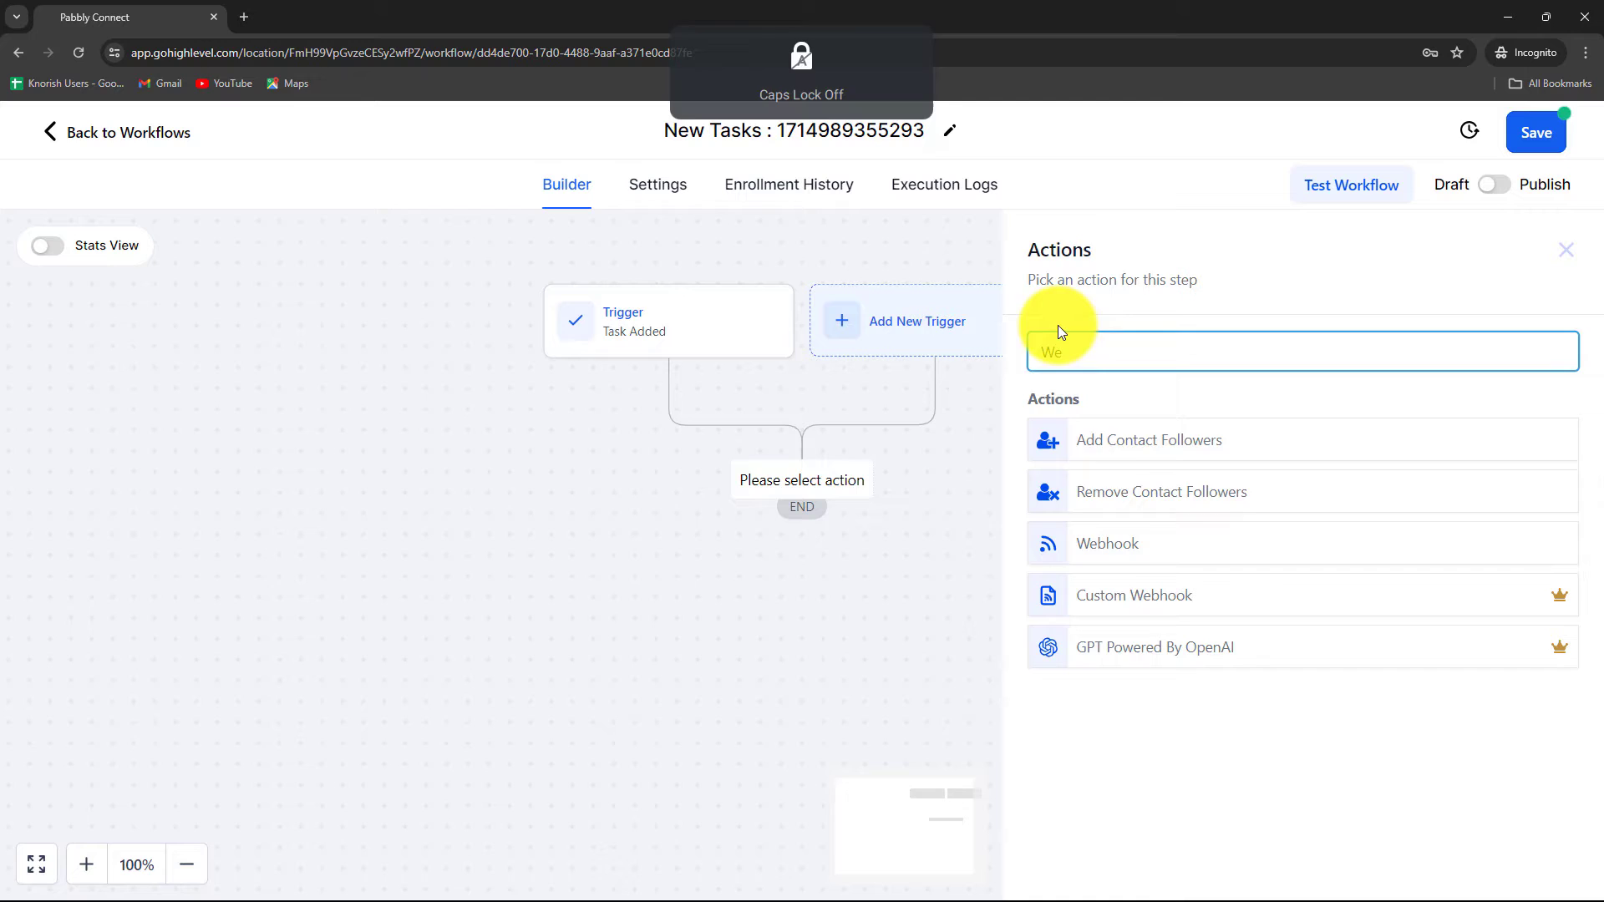
{"action": "left_click", "coordinate": [1108, 547]}
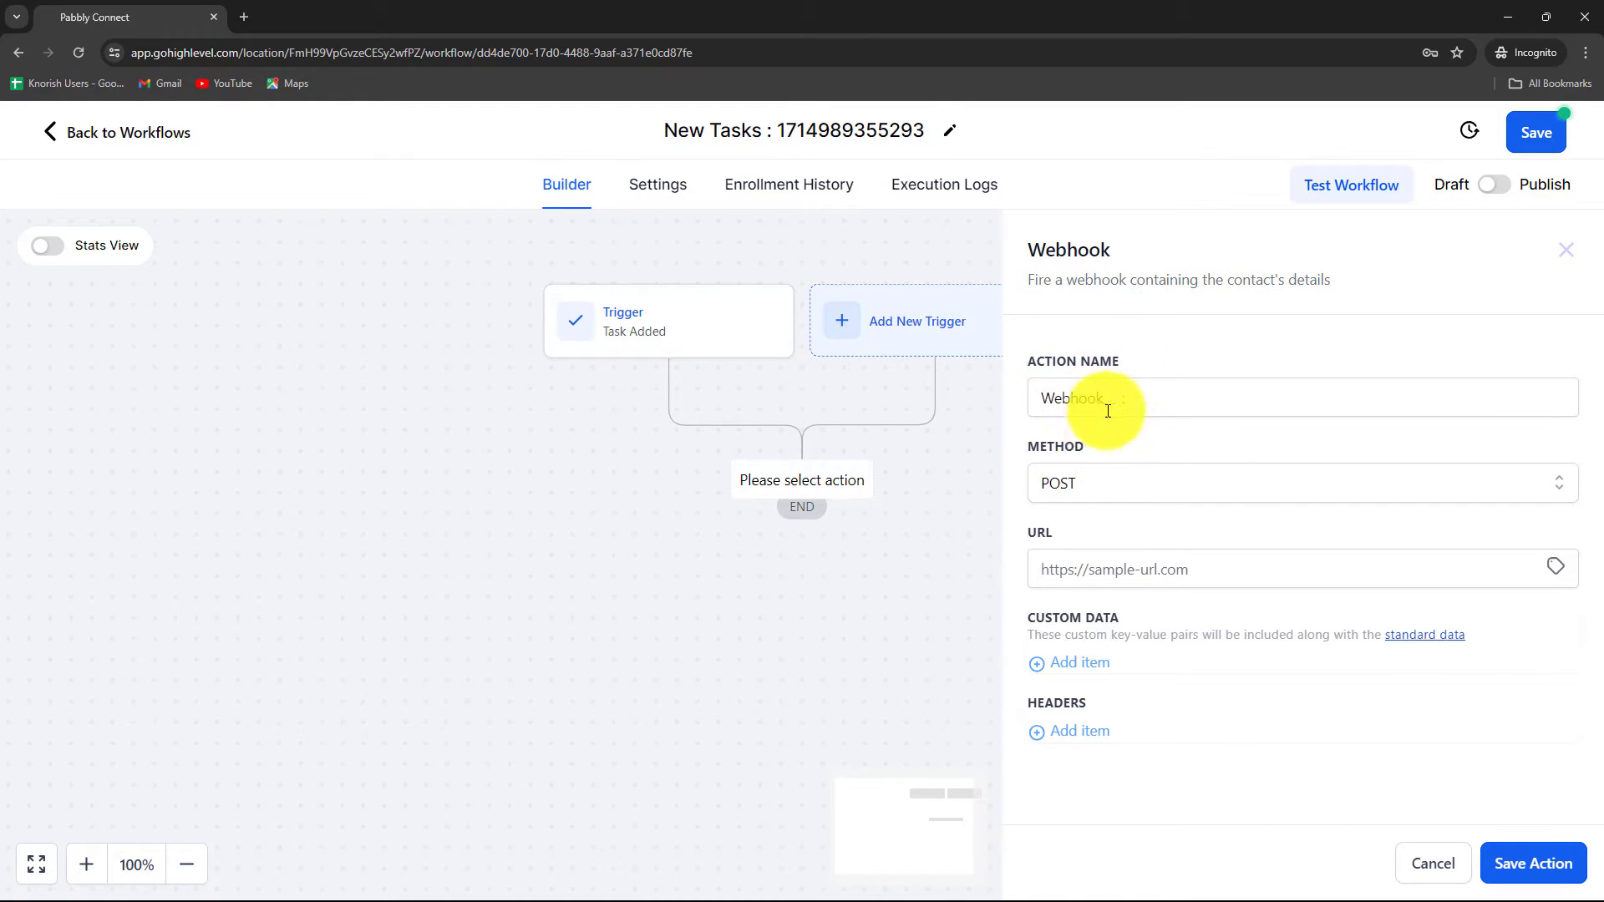
{"action": "left_click", "coordinate": [1083, 564]}
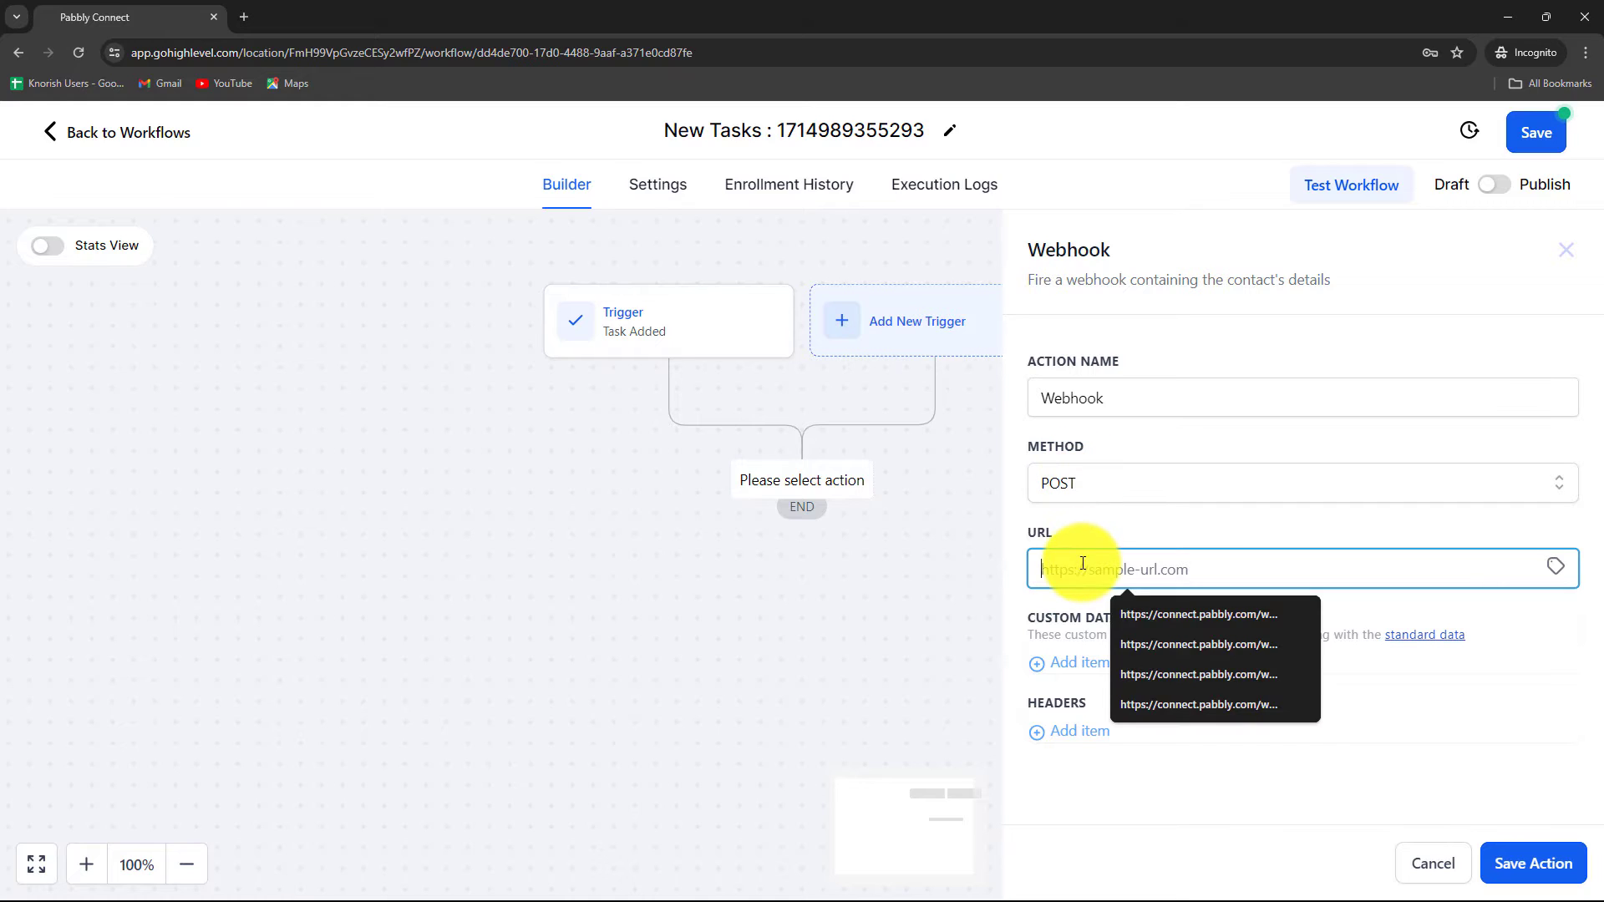
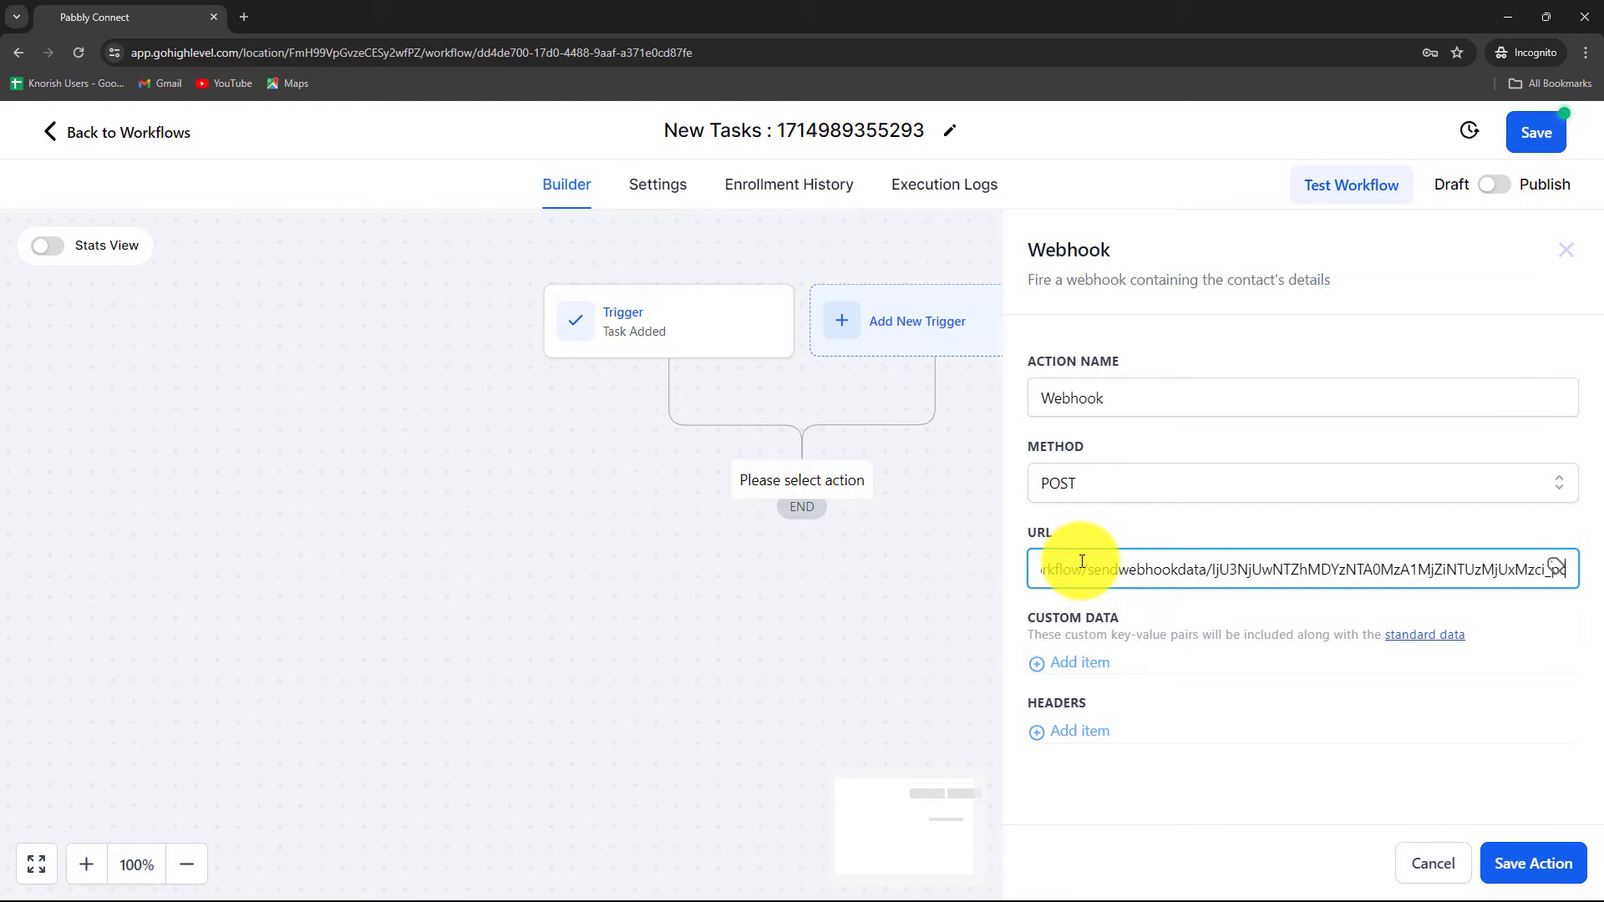
{"action": "left_click", "coordinate": [1519, 862]}
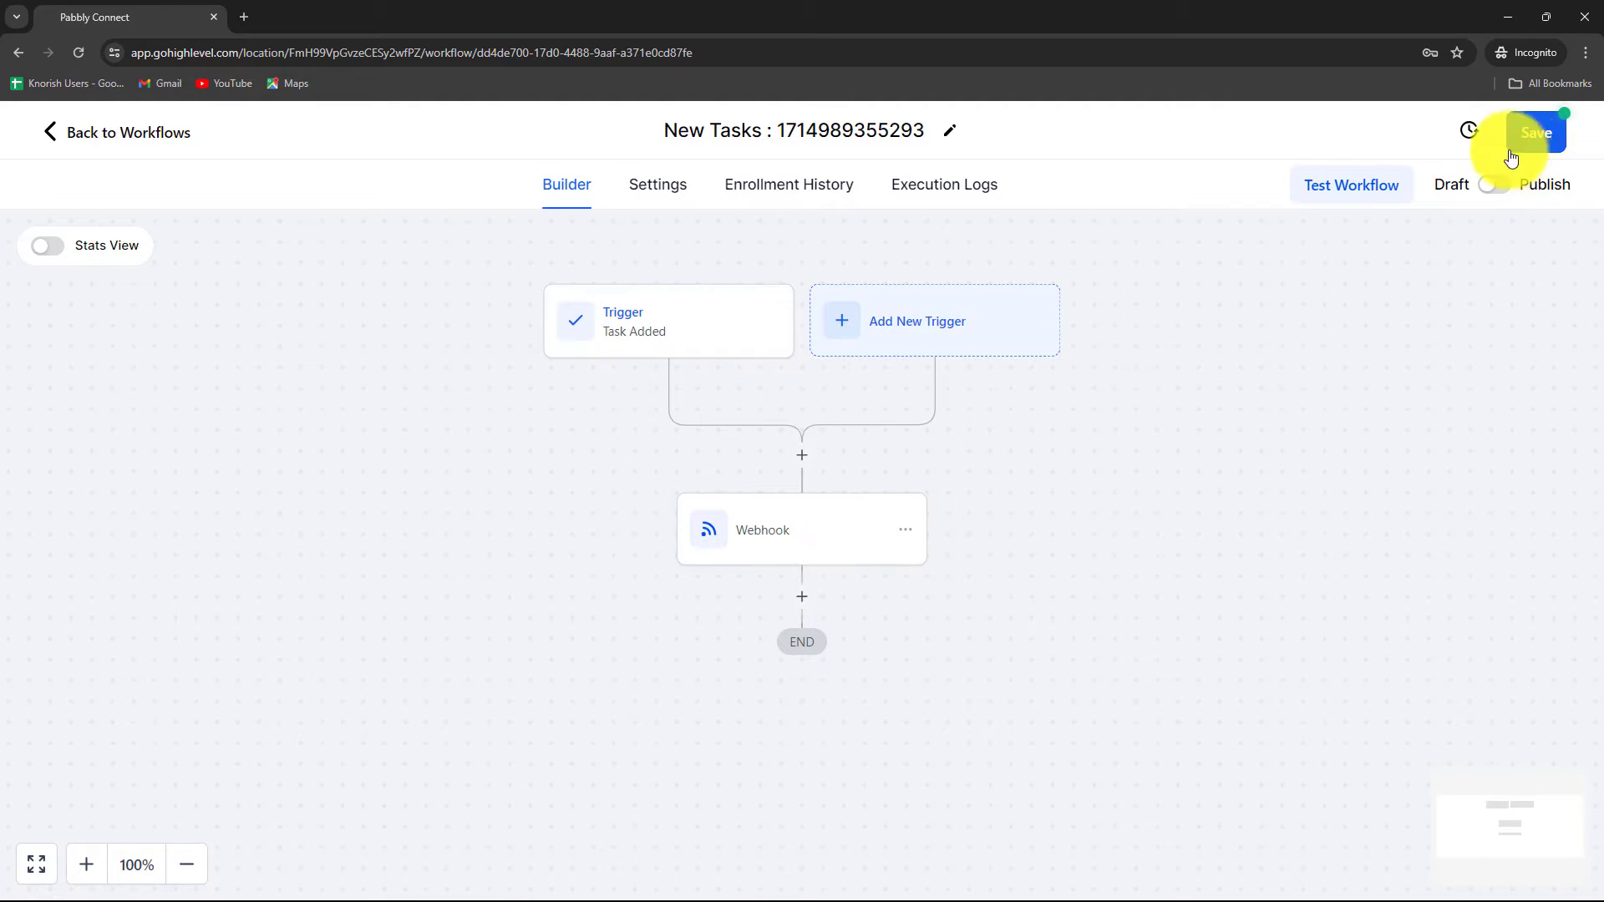
Step: Save the New Tasks workflow, switch it to Publish, and save again
{"action": "left_click", "coordinate": [1533, 133]}
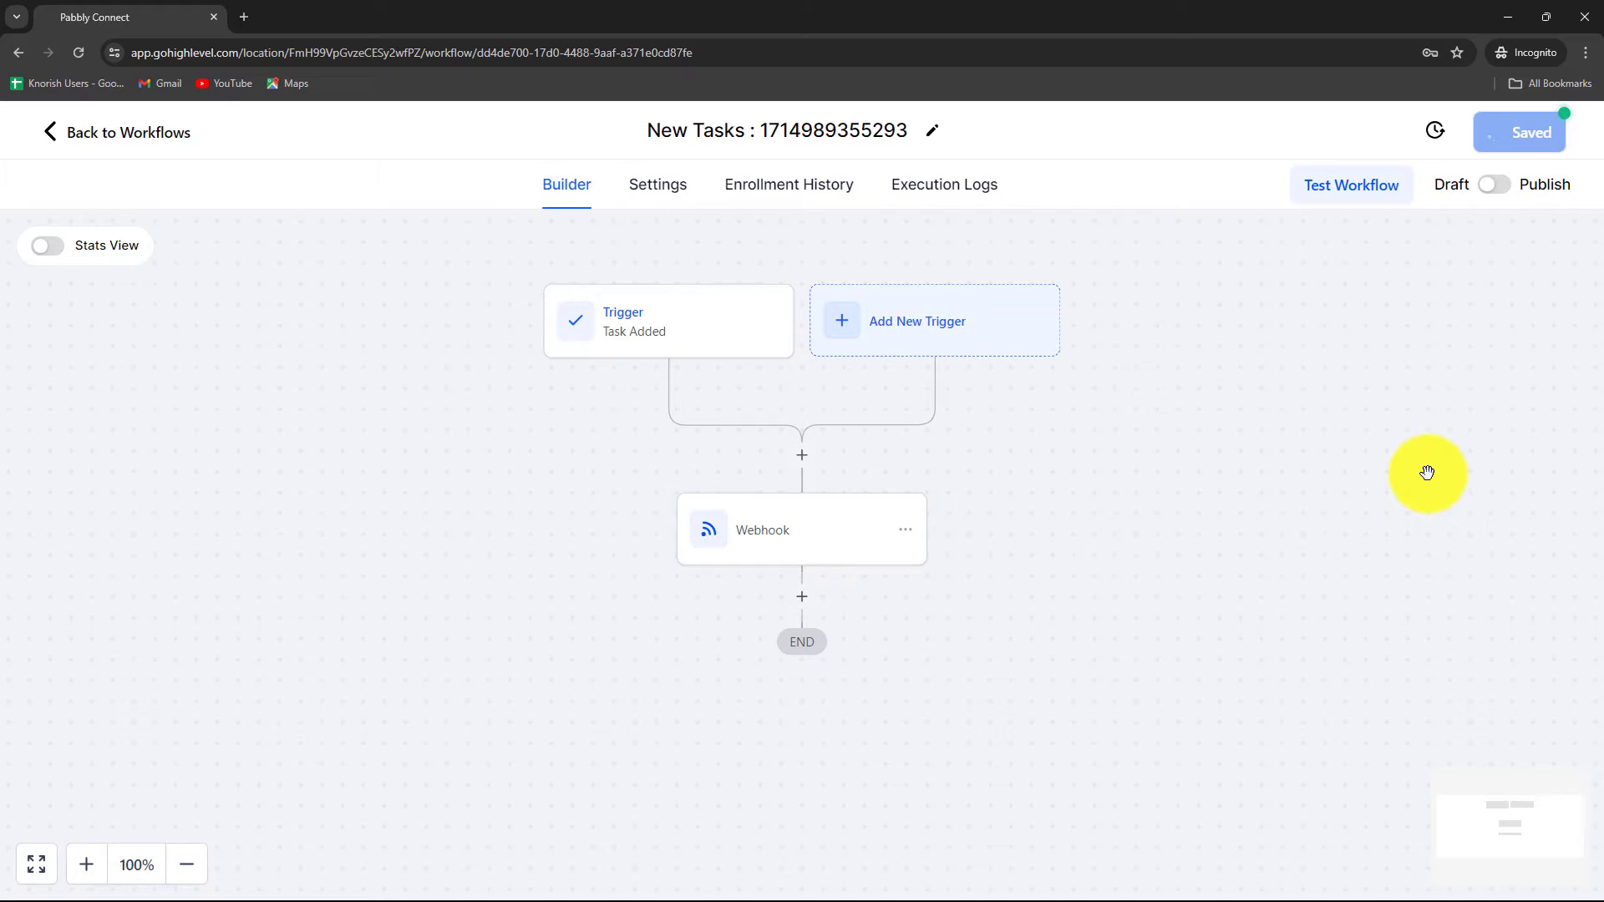
{"action": "left_click", "coordinate": [1493, 185]}
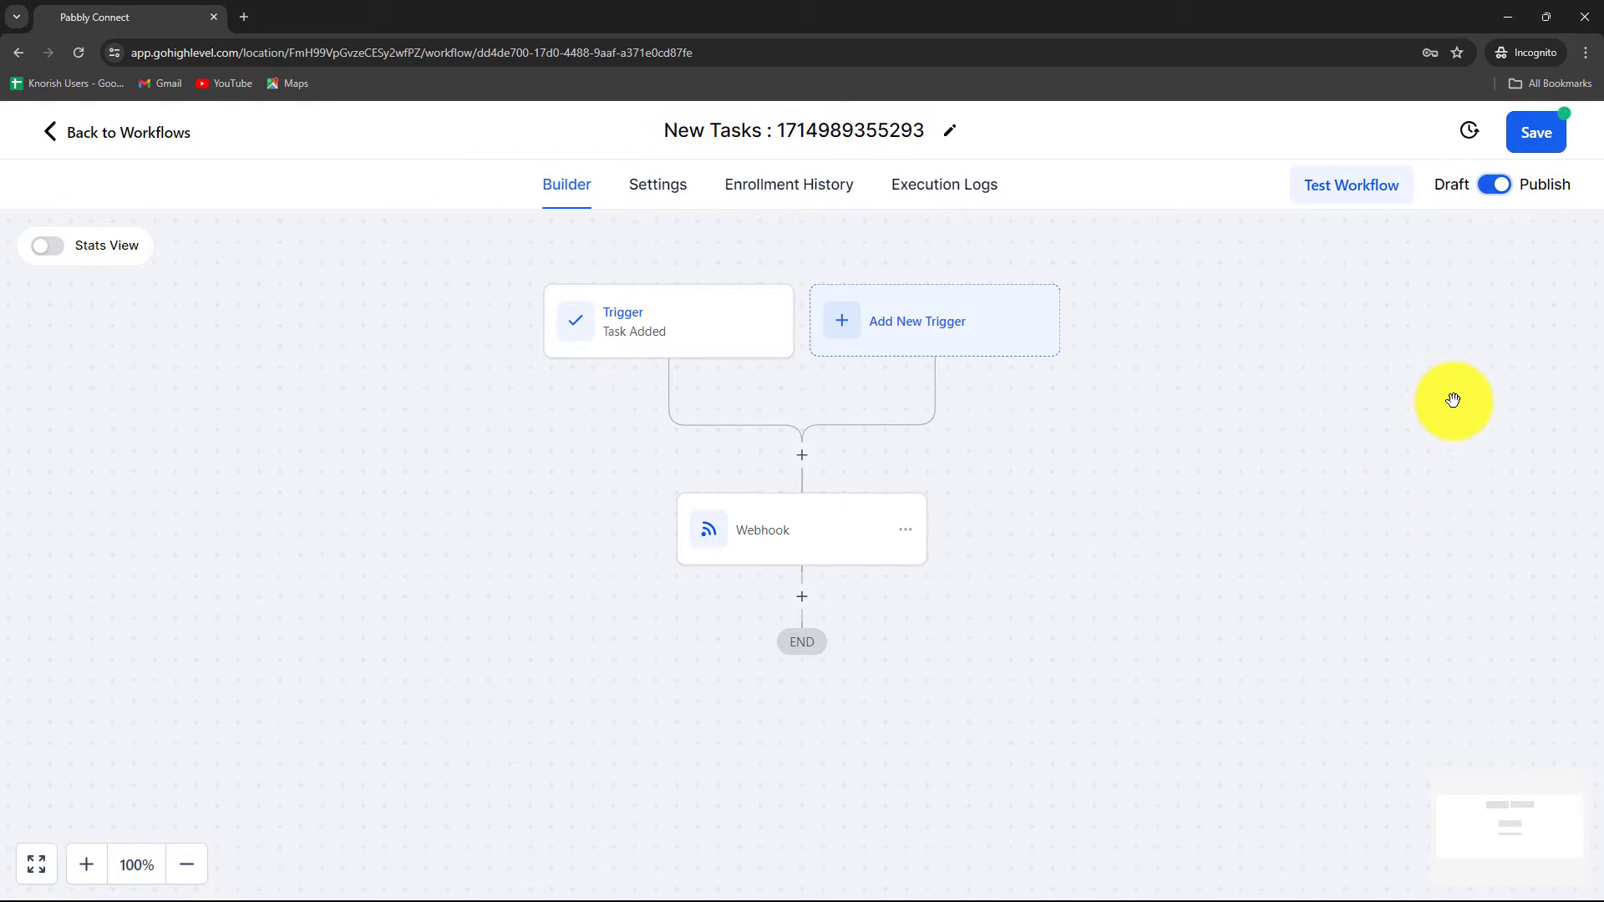
{"action": "left_click", "coordinate": [1532, 134]}
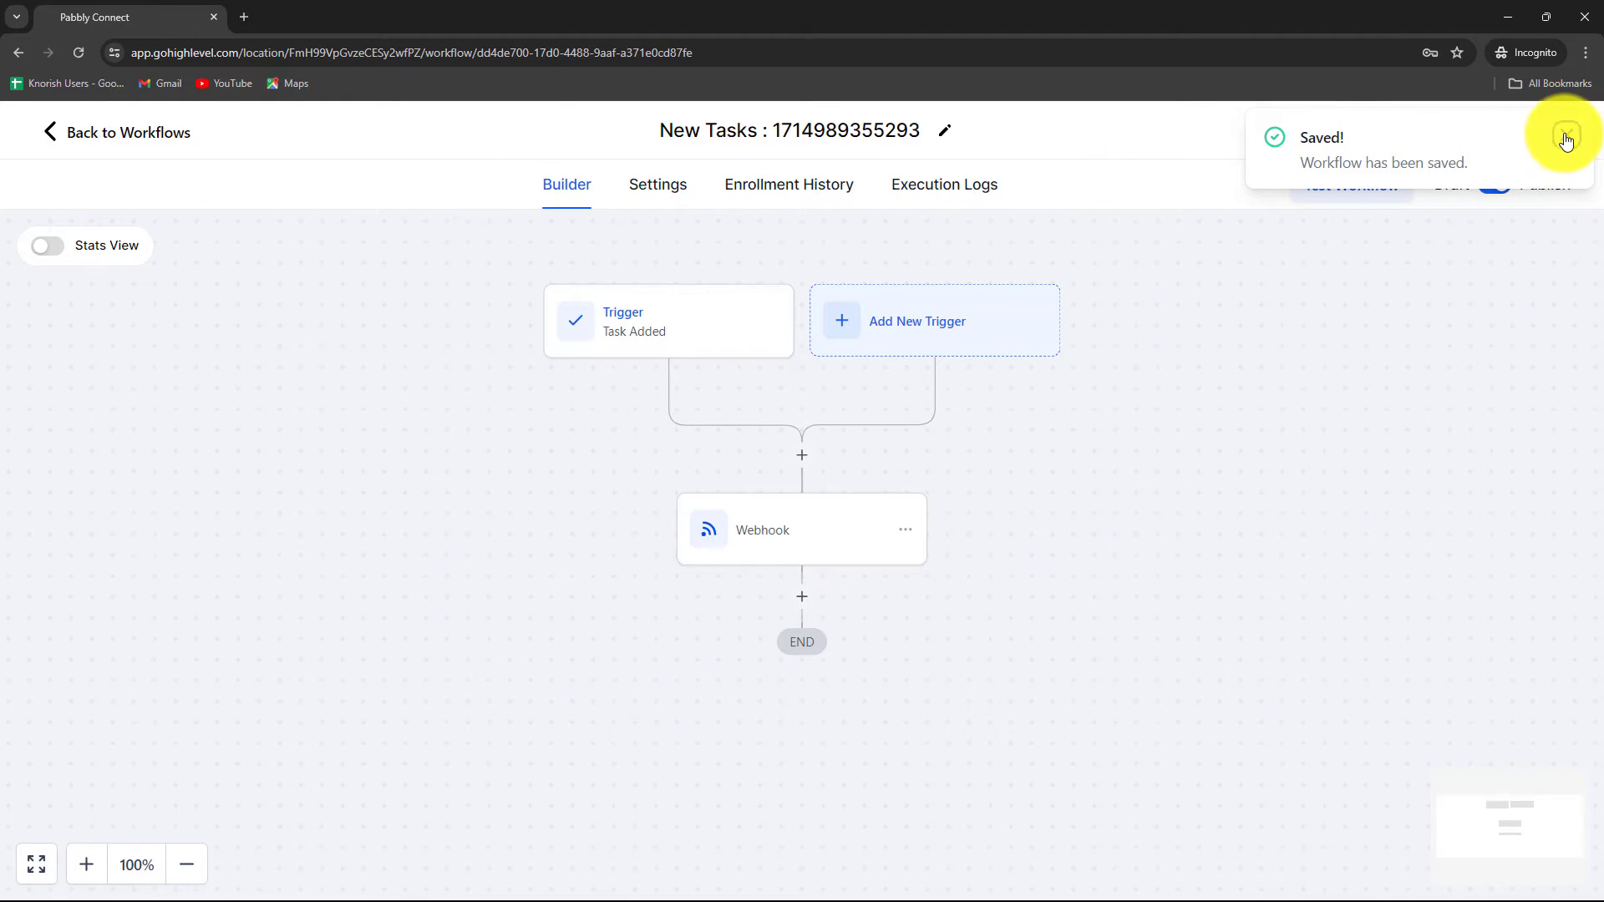
{"action": "left_click", "coordinate": [1567, 138]}
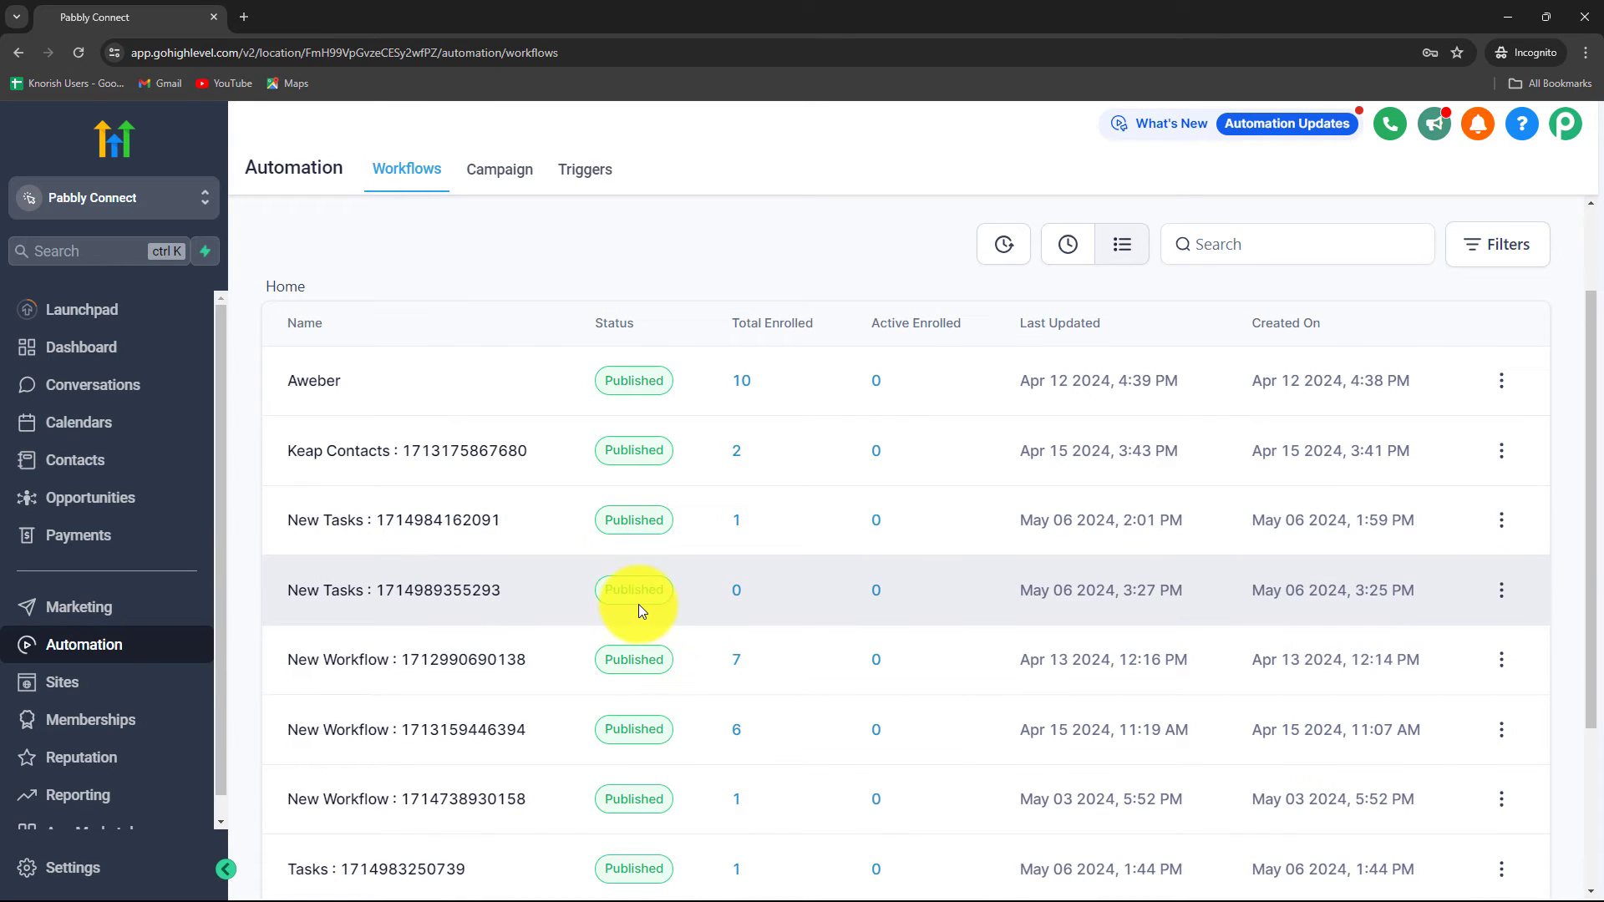
Step: Open the GoHighLevel Task List under Contacts and start a new task
{"action": "left_click", "coordinate": [1508, 16]}
{"action": "scroll", "coordinate": [799, 539], "scroll_direction": "down", "scroll_amount": 1}
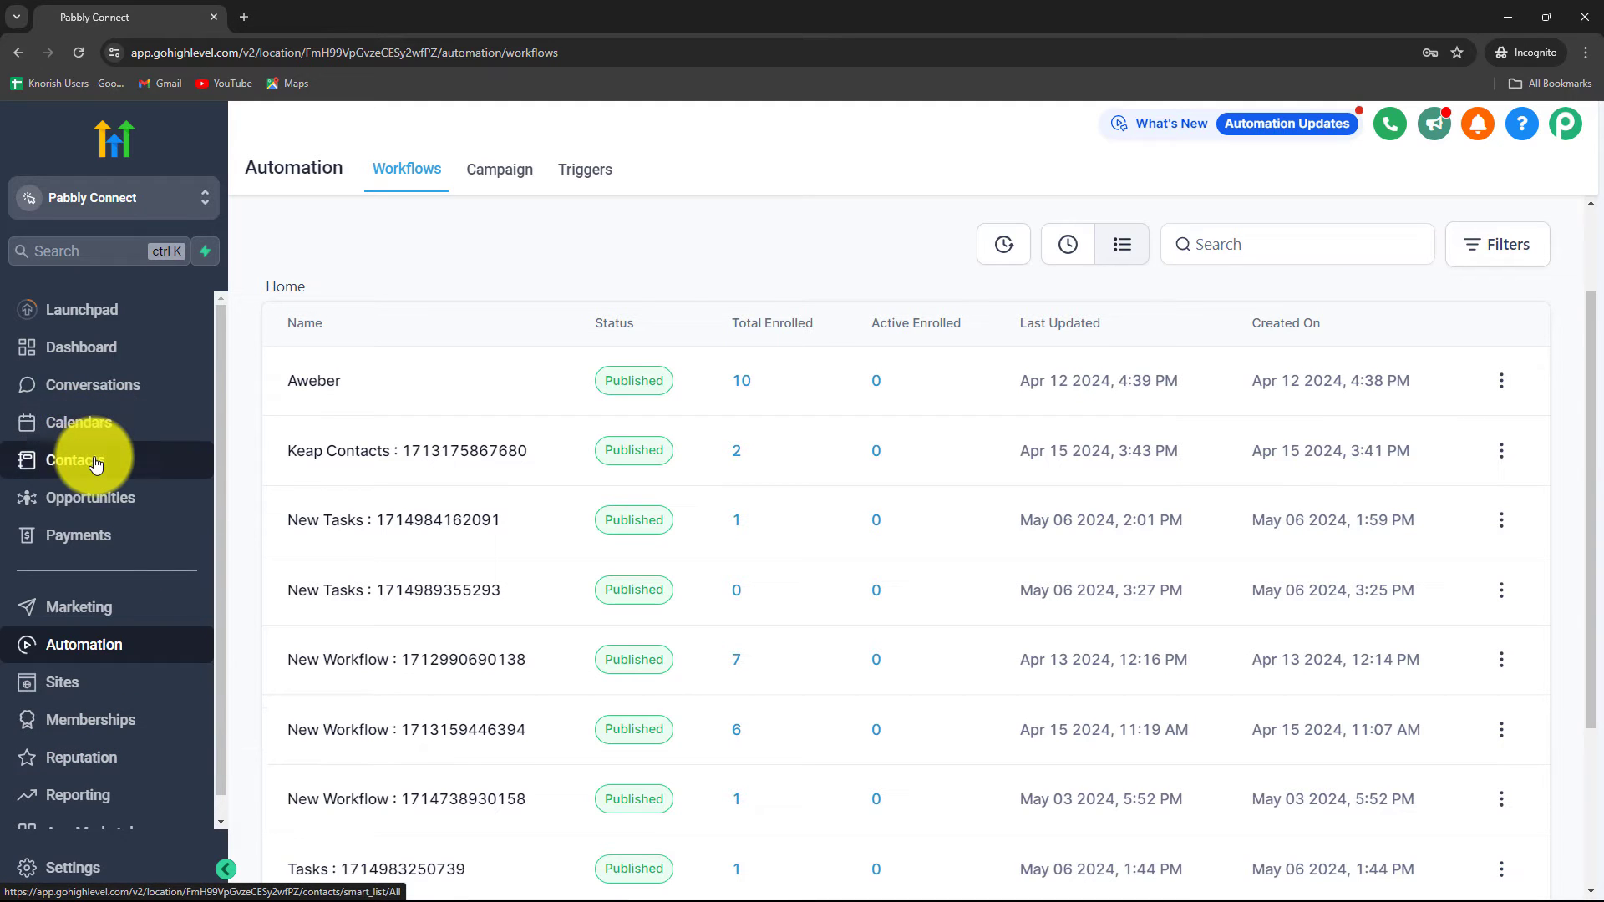
{"action": "left_click", "coordinate": [96, 464]}
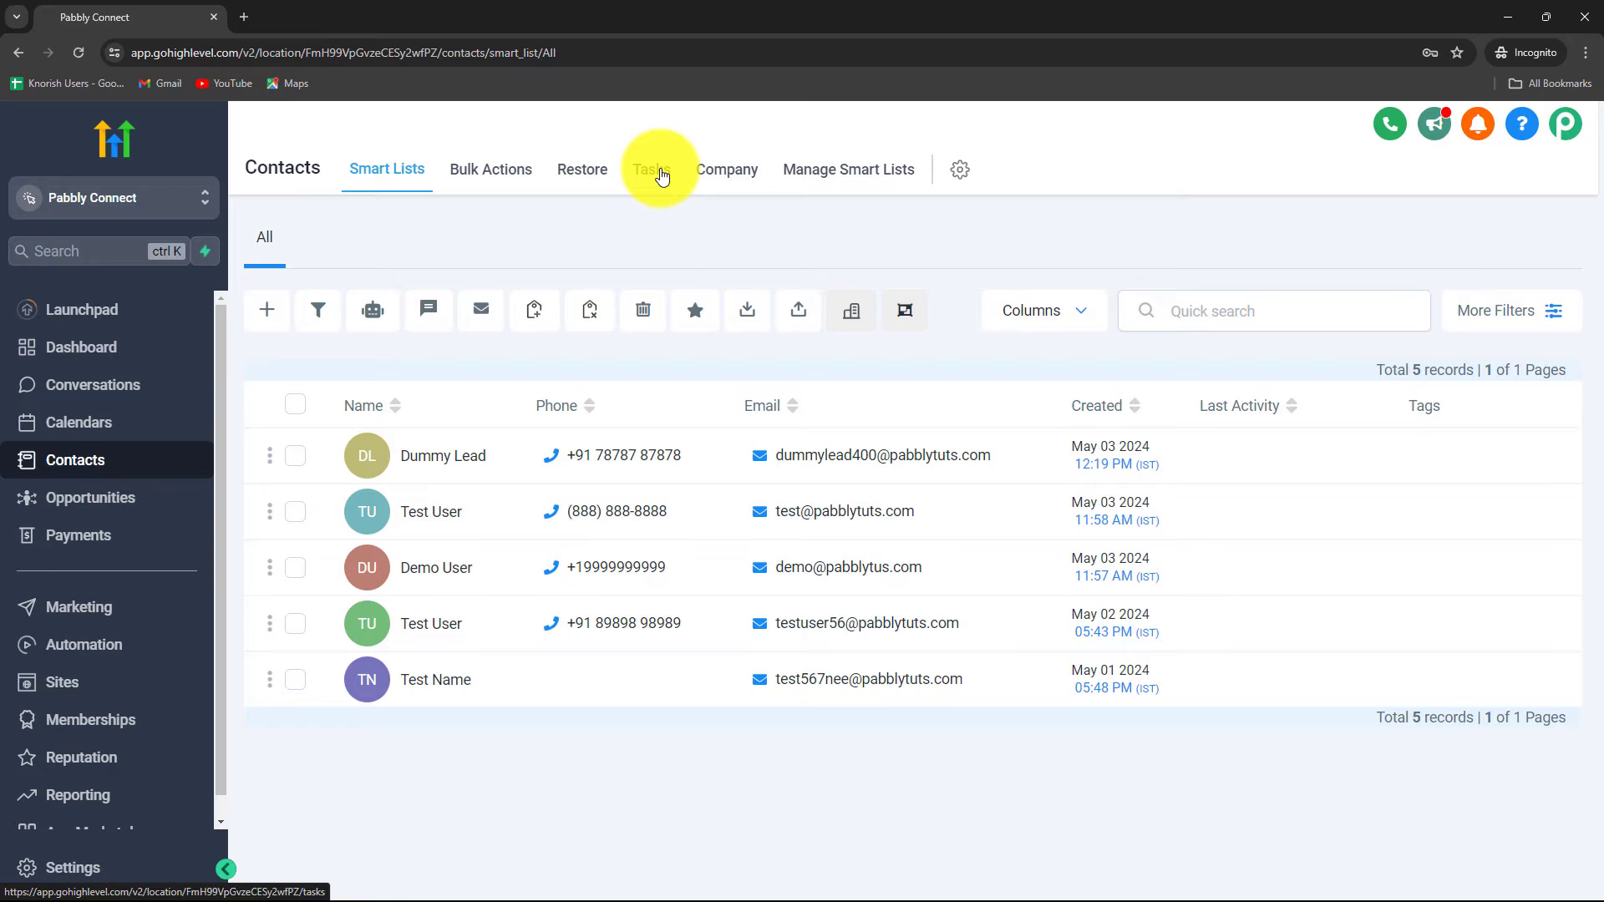
{"action": "left_click", "coordinate": [662, 175]}
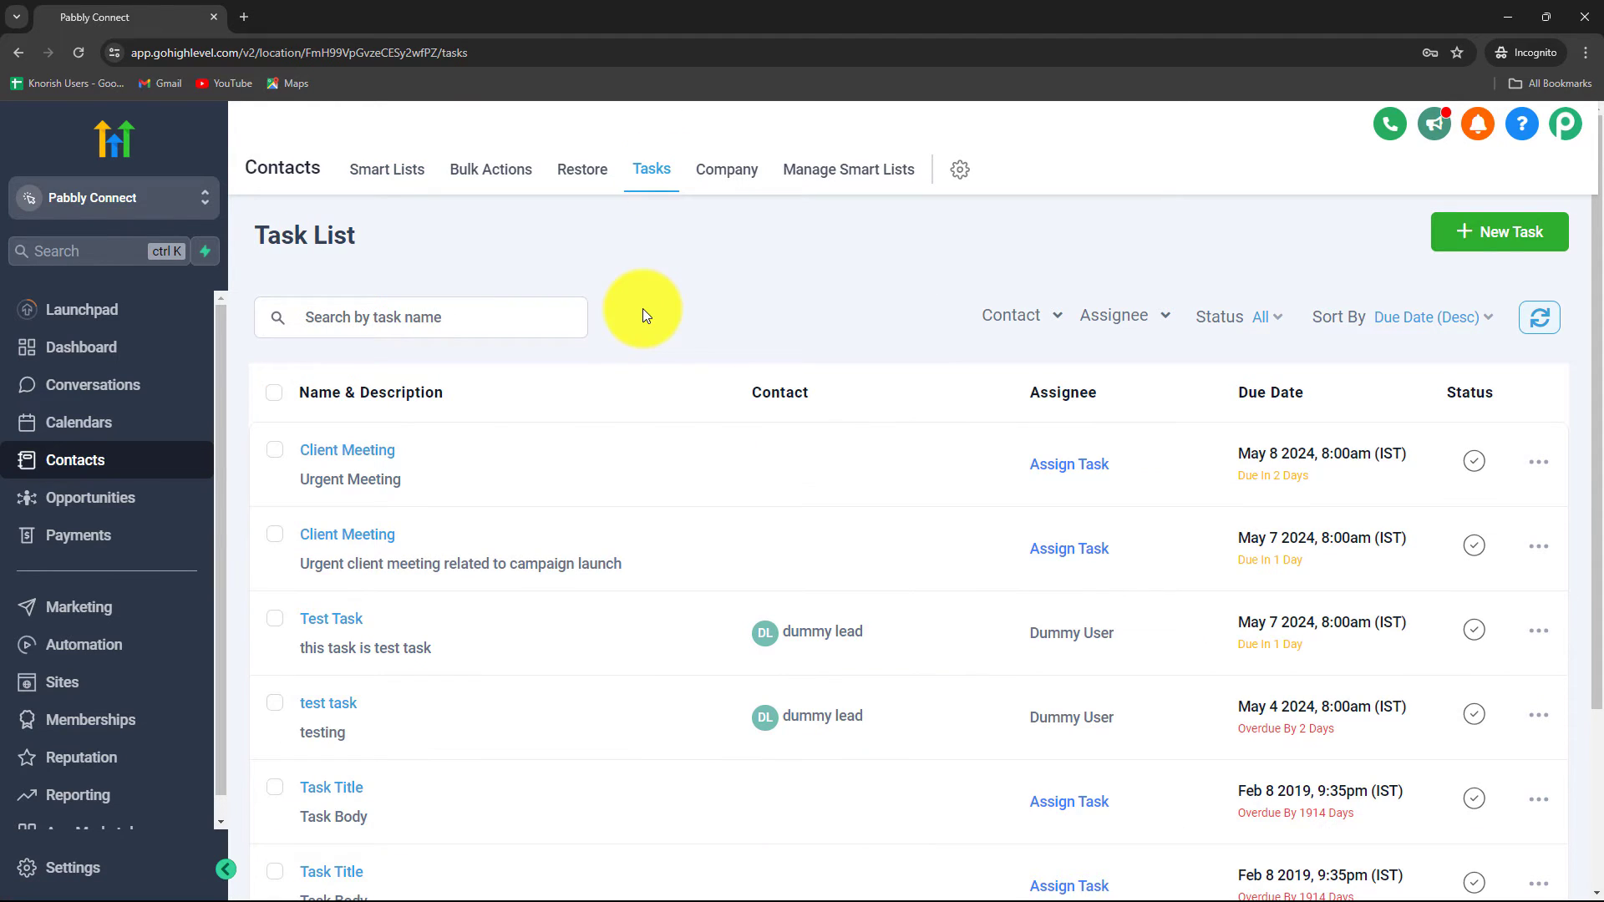
{"action": "left_click", "coordinate": [1504, 232]}
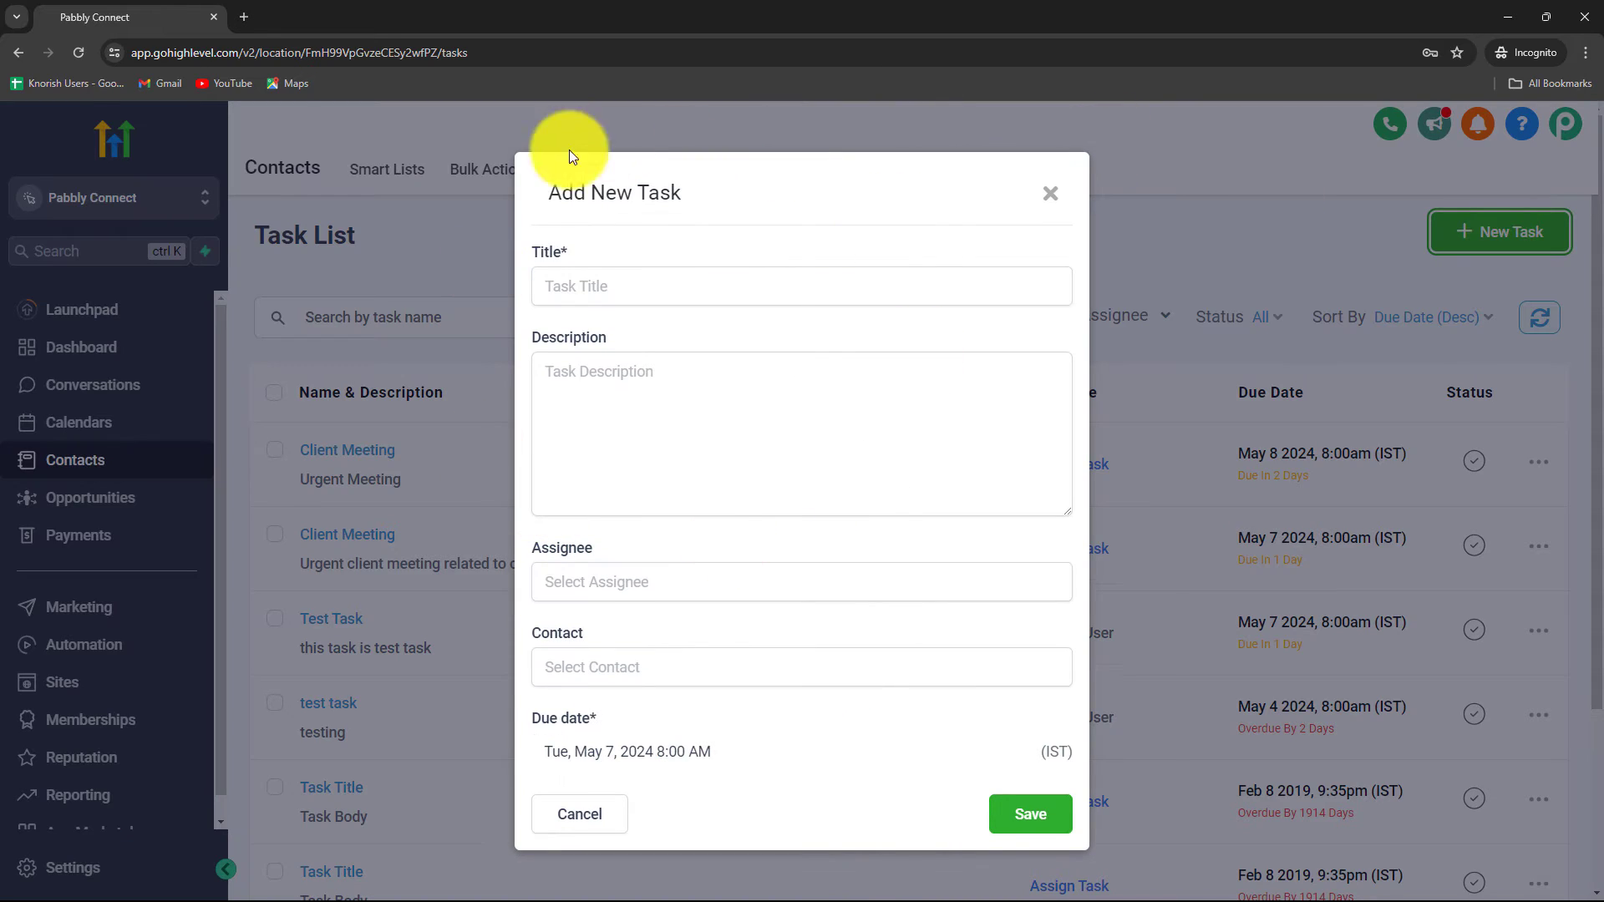
Step: Paste in the Client Meeting task title and the campaign-launch description
{"action": "left_click", "coordinate": [674, 288]}
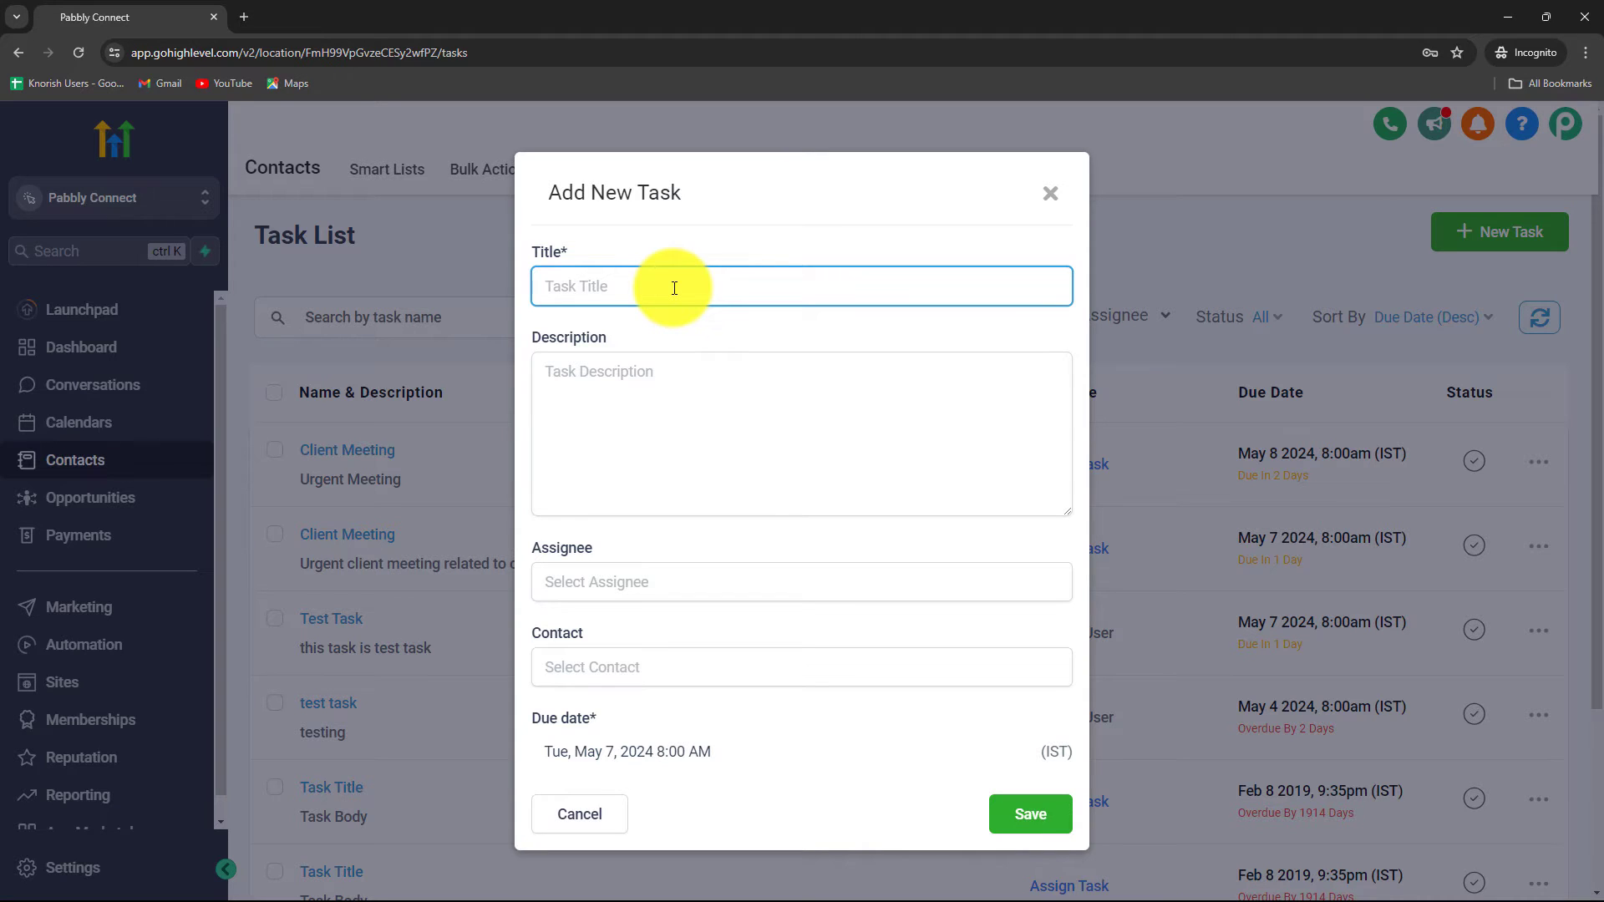
{"action": "type", "text": "New Campaign Launch"}
{"action": "left_click", "coordinate": [627, 384]}
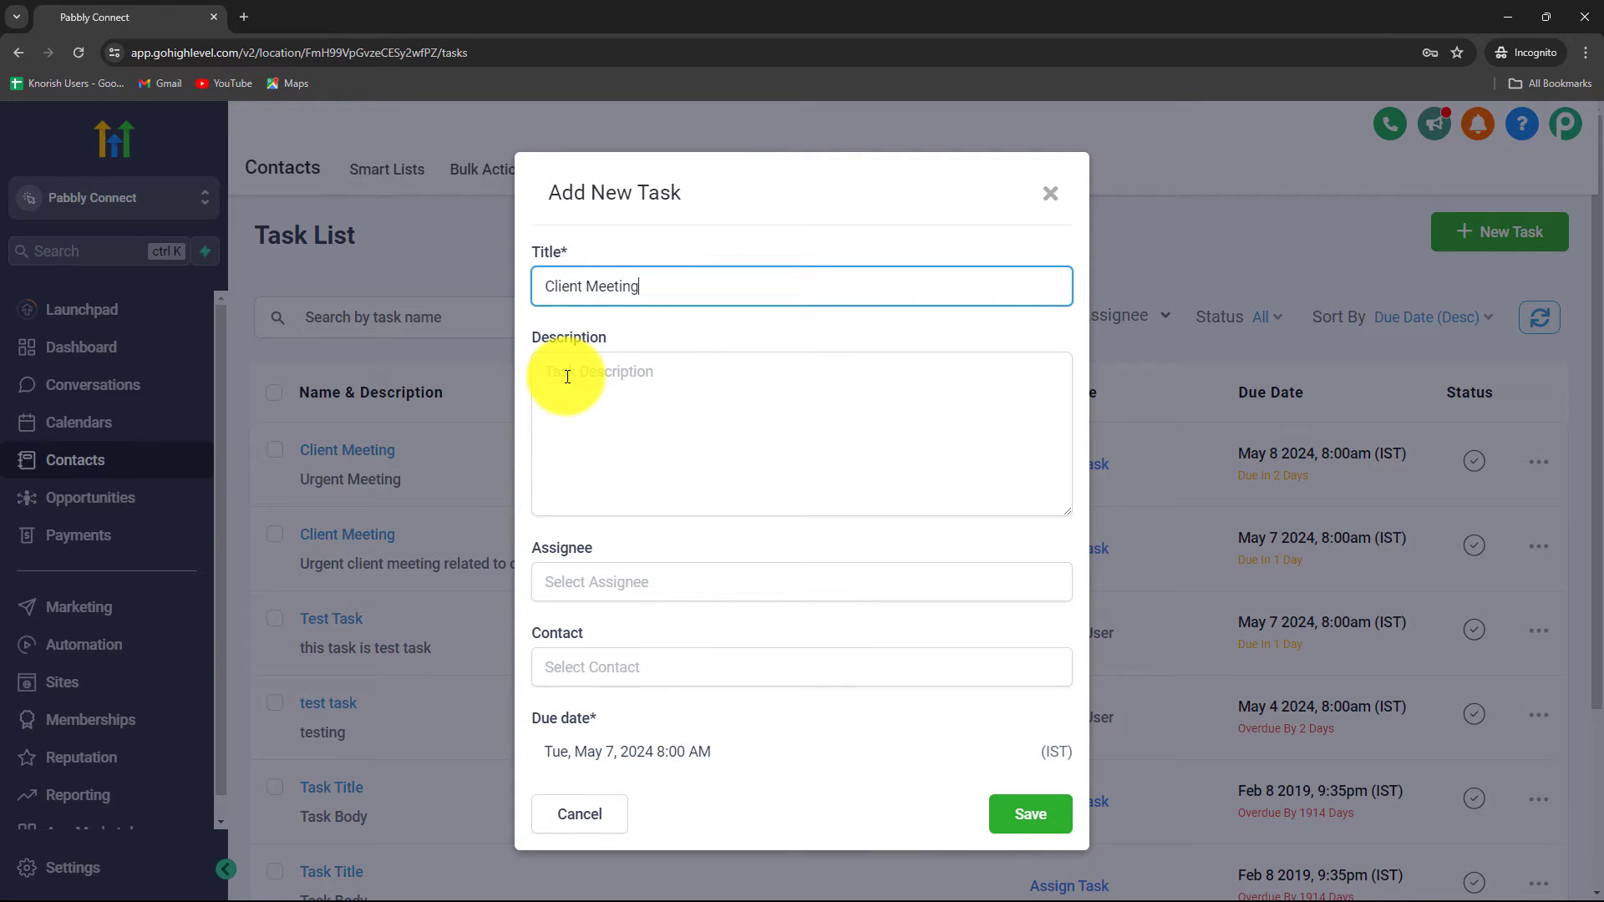
{"action": "left_click", "coordinate": [567, 378]}
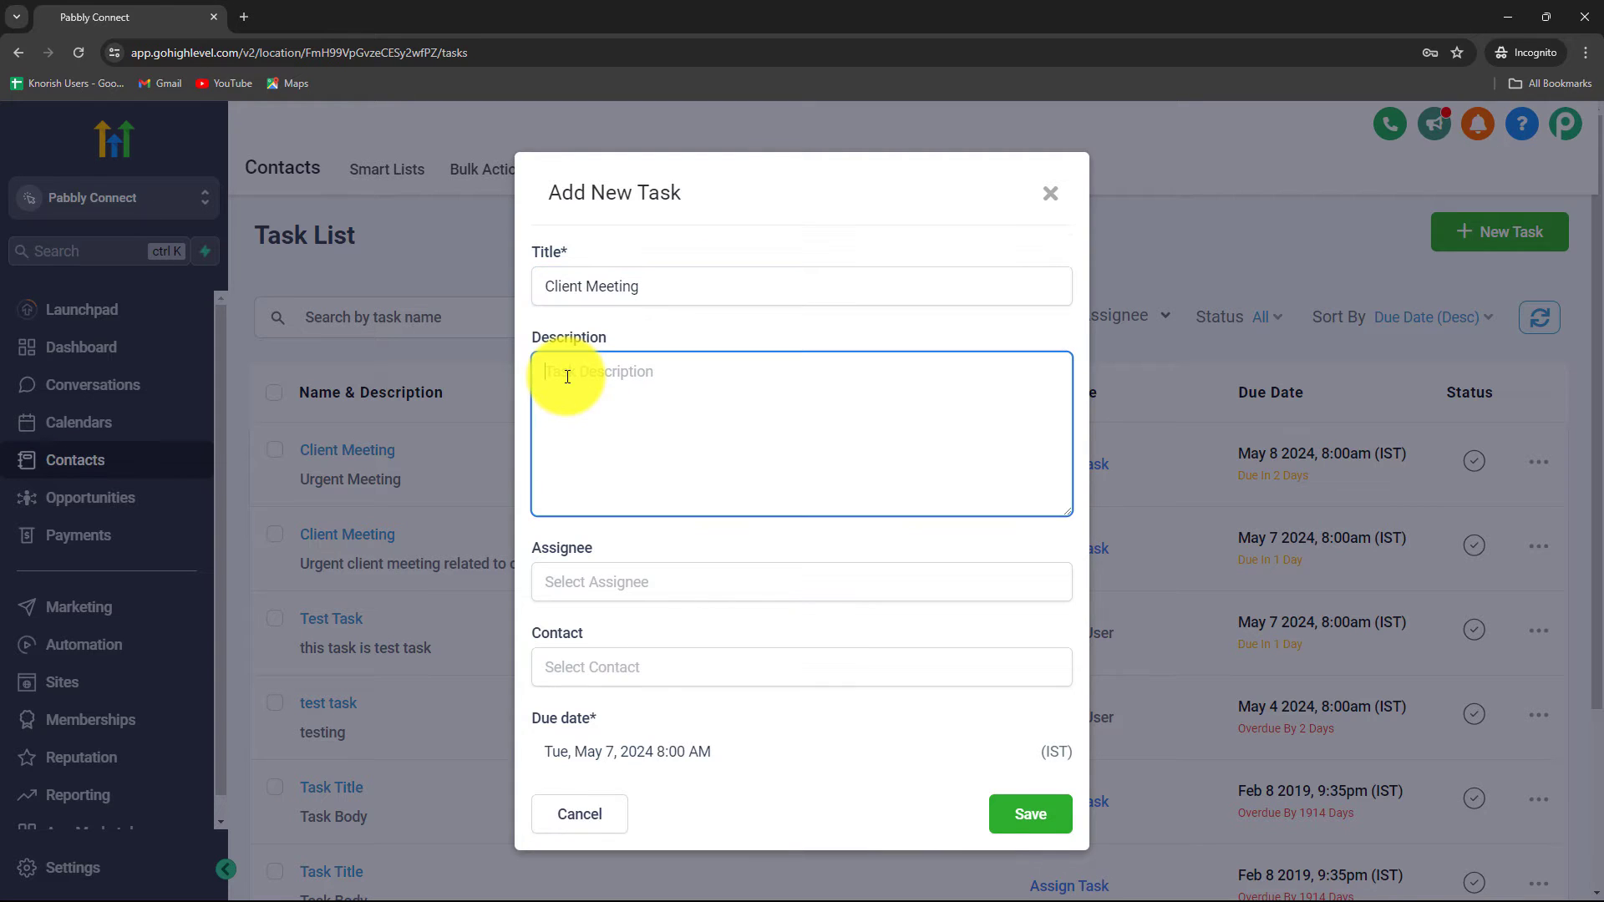
{"action": "type", "text": "Urgent client meeting related to the campaign launch."}
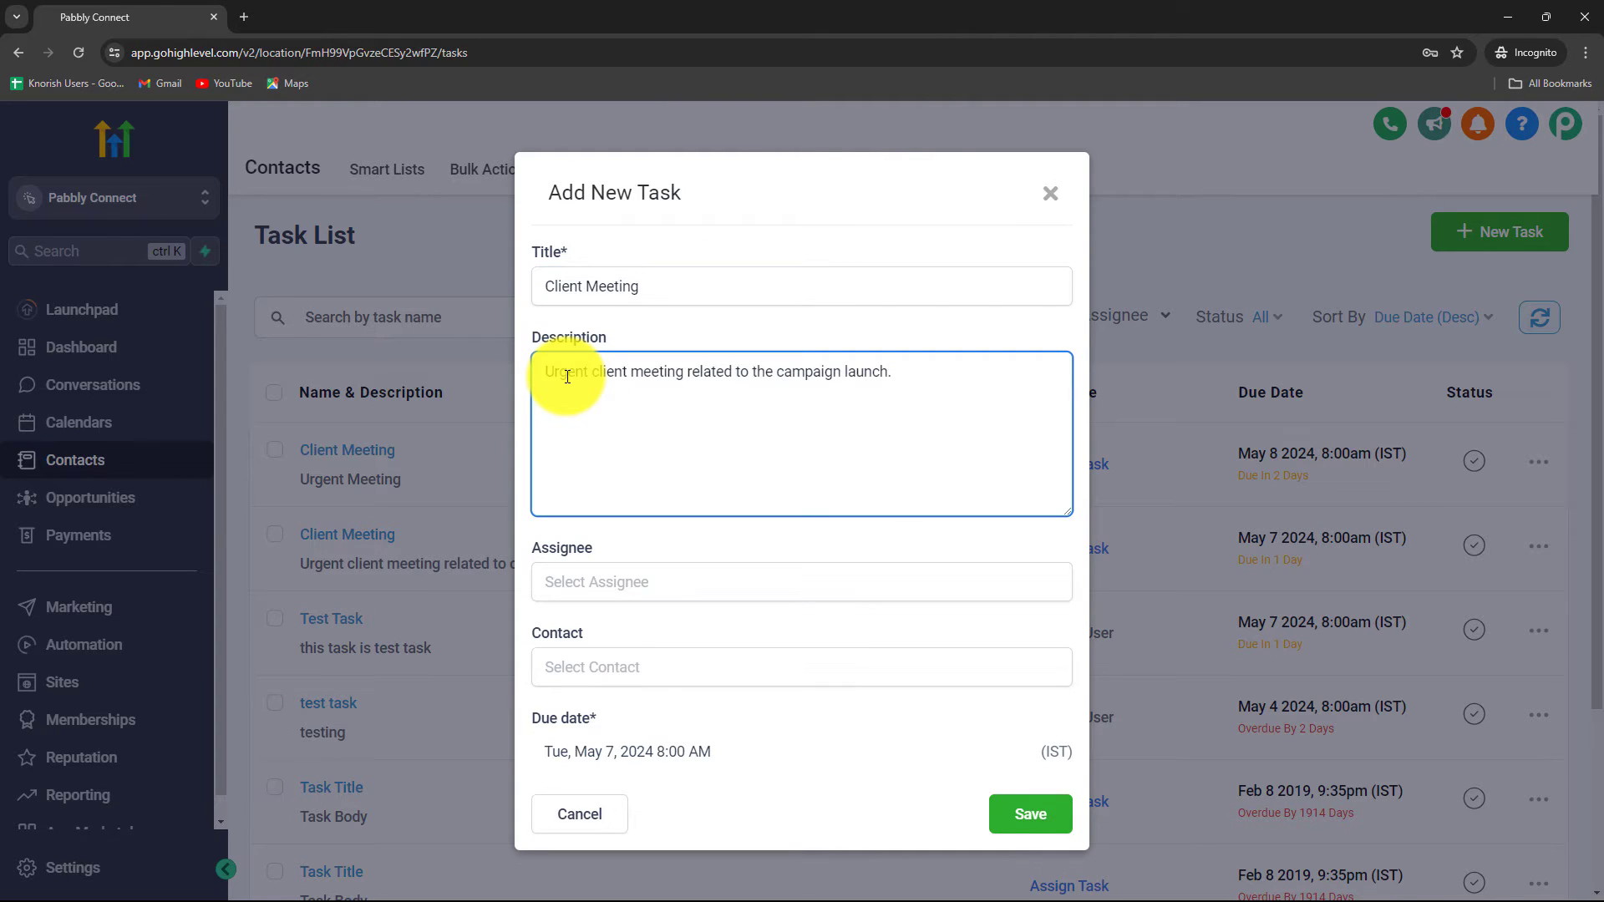
Step: Assign the task to a team member, link the matching contact, and save it
{"action": "left_click", "coordinate": [641, 579]}
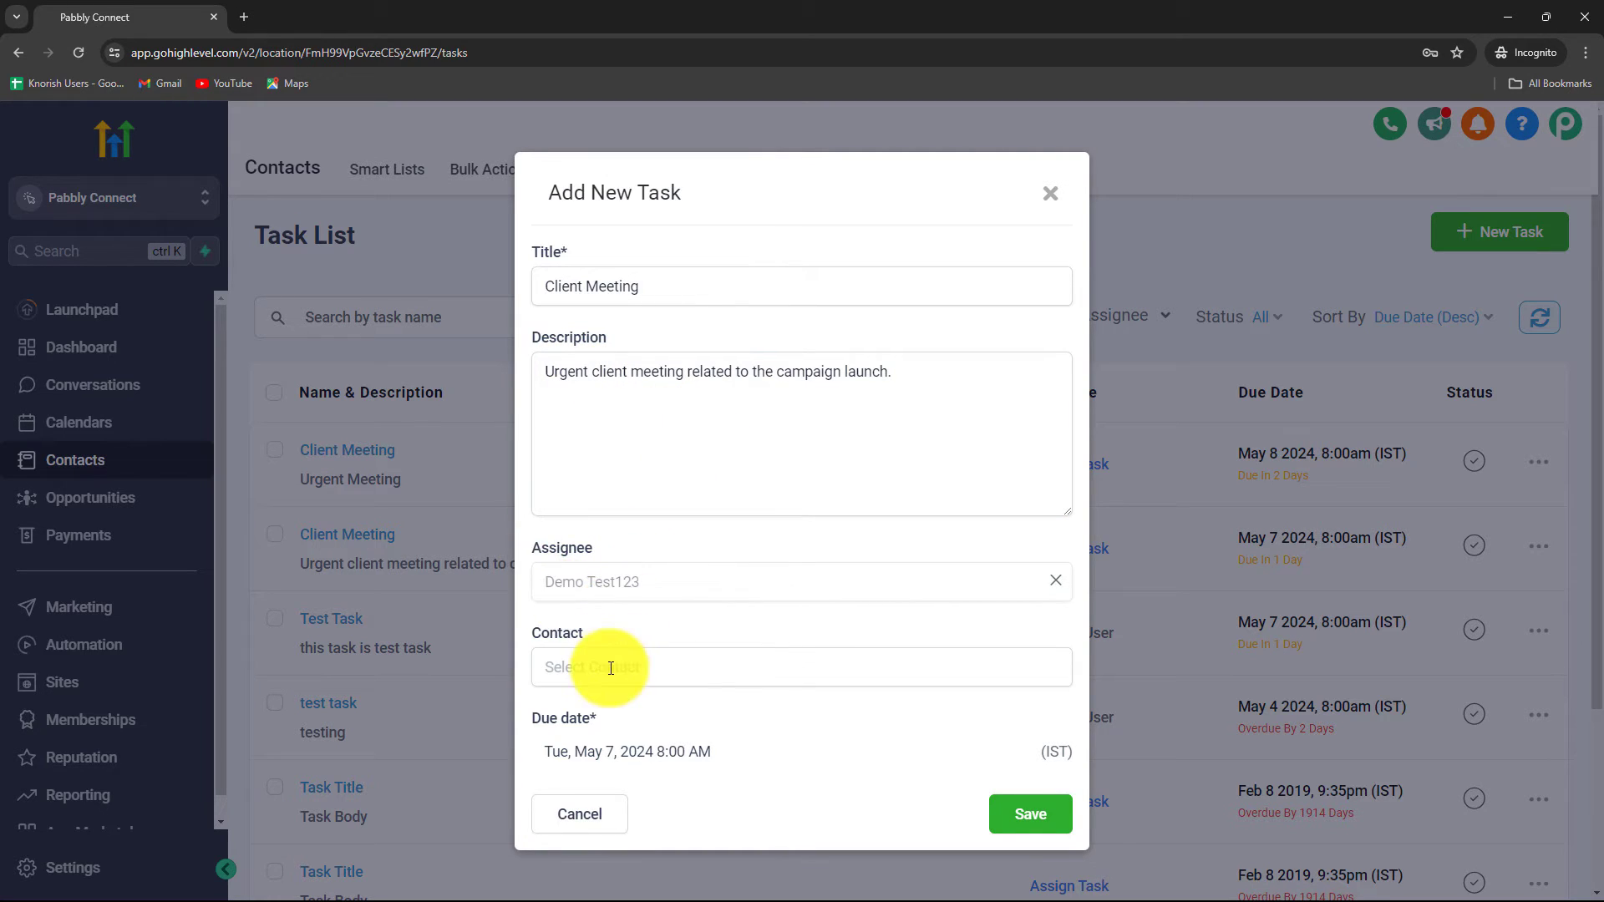
{"action": "left_click", "coordinate": [611, 667]}
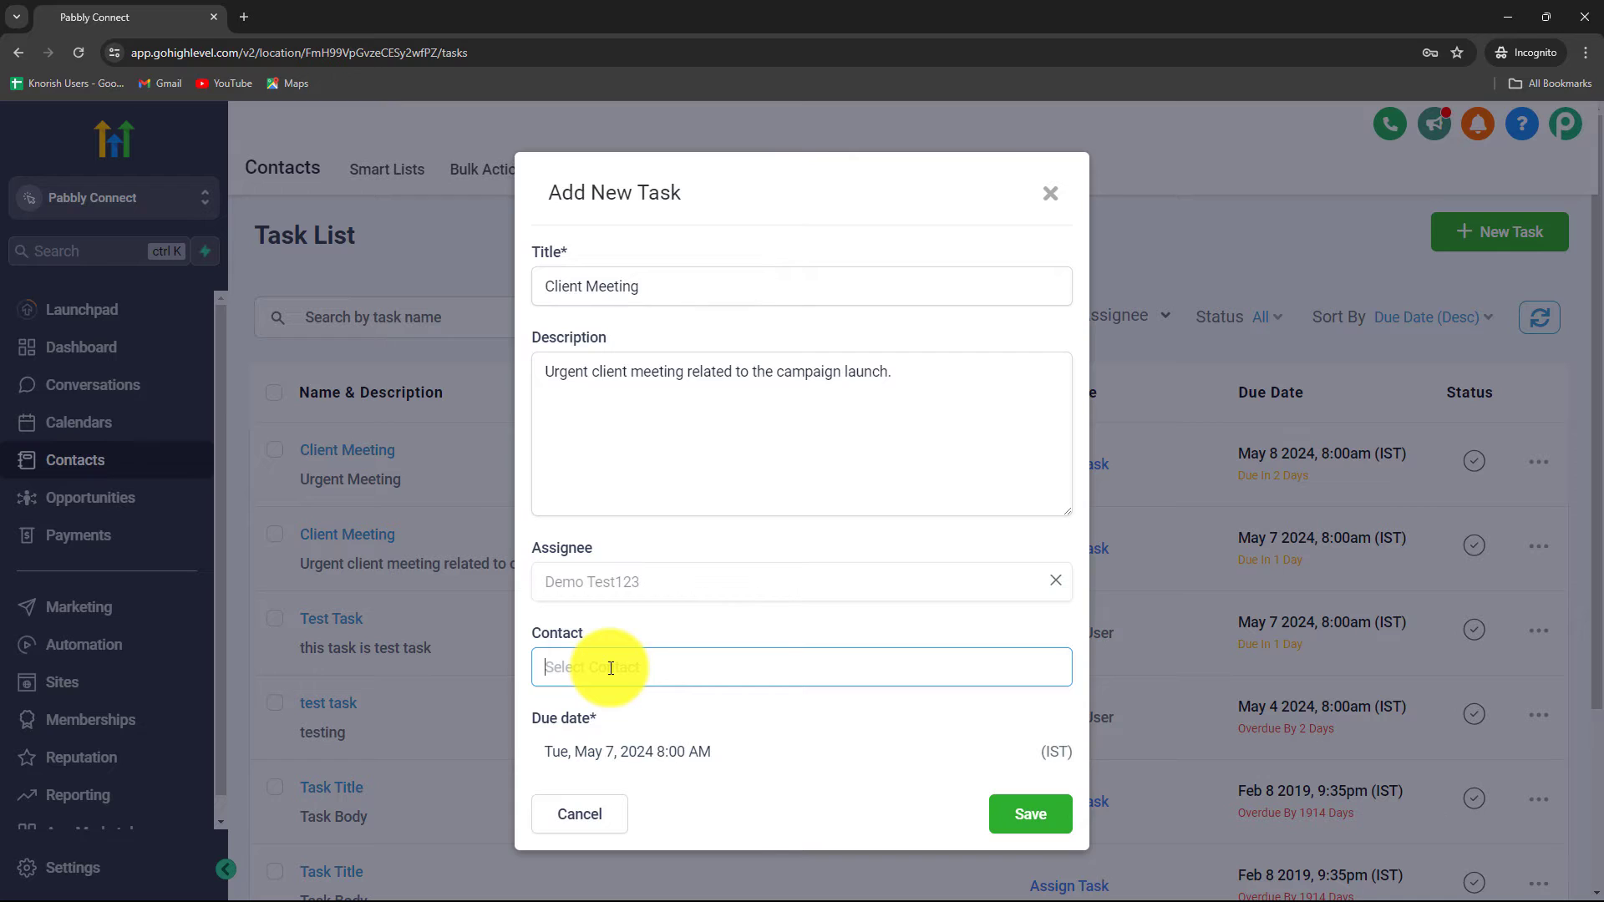
{"action": "type", "text": "D"}
{"action": "key", "text": "Caps_Lock"}
{"action": "type", "text": "um"}
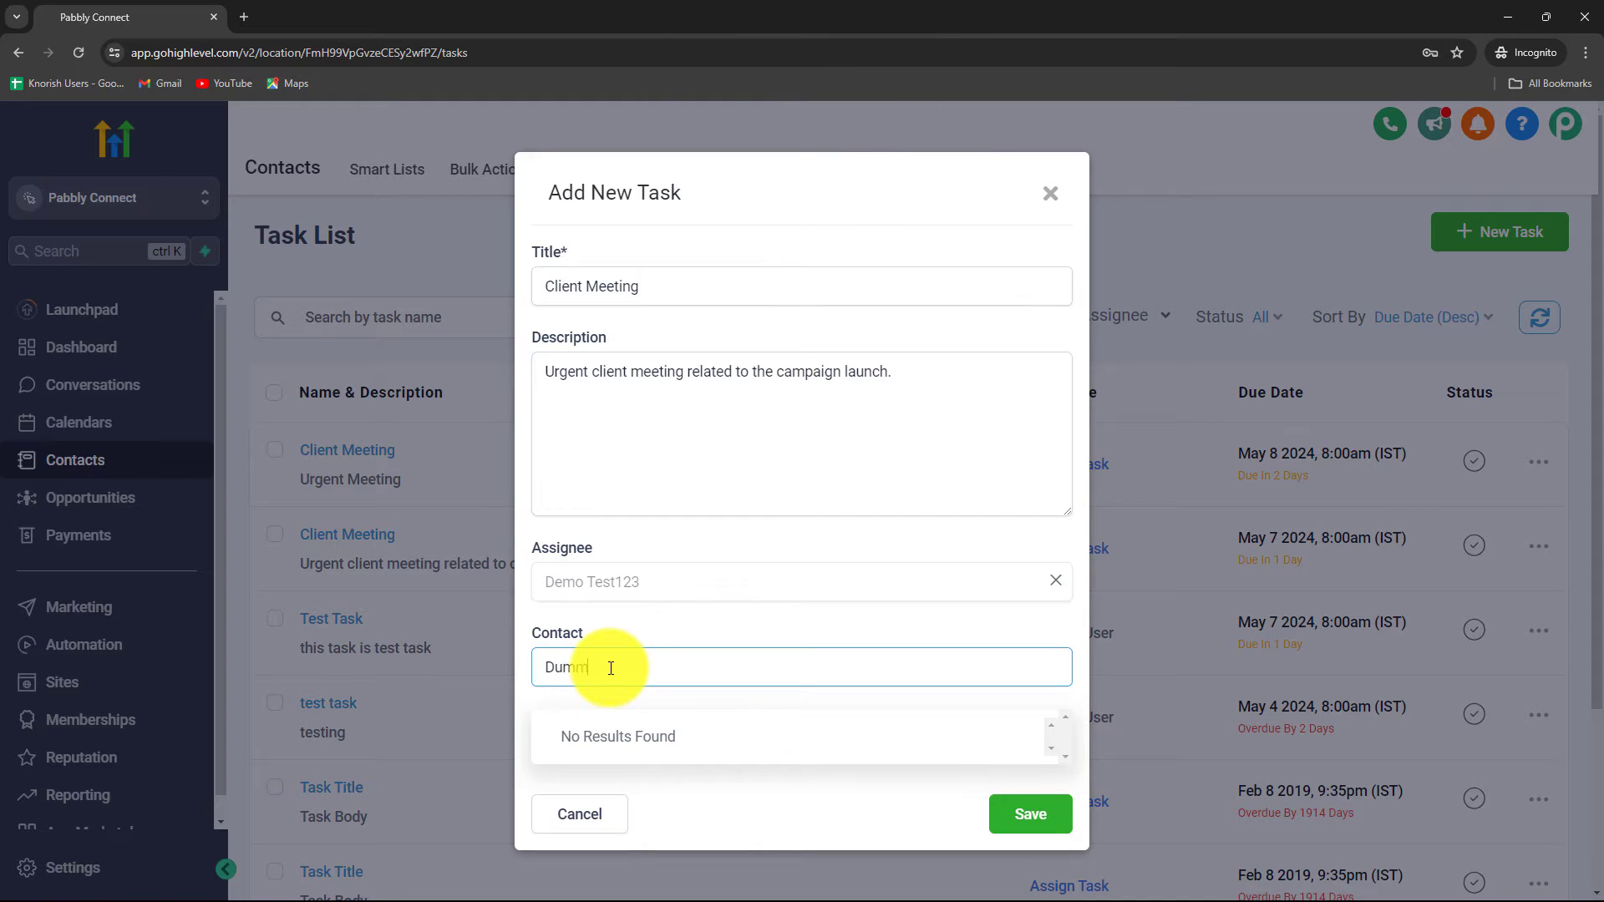
{"action": "left_click", "coordinate": [627, 733]}
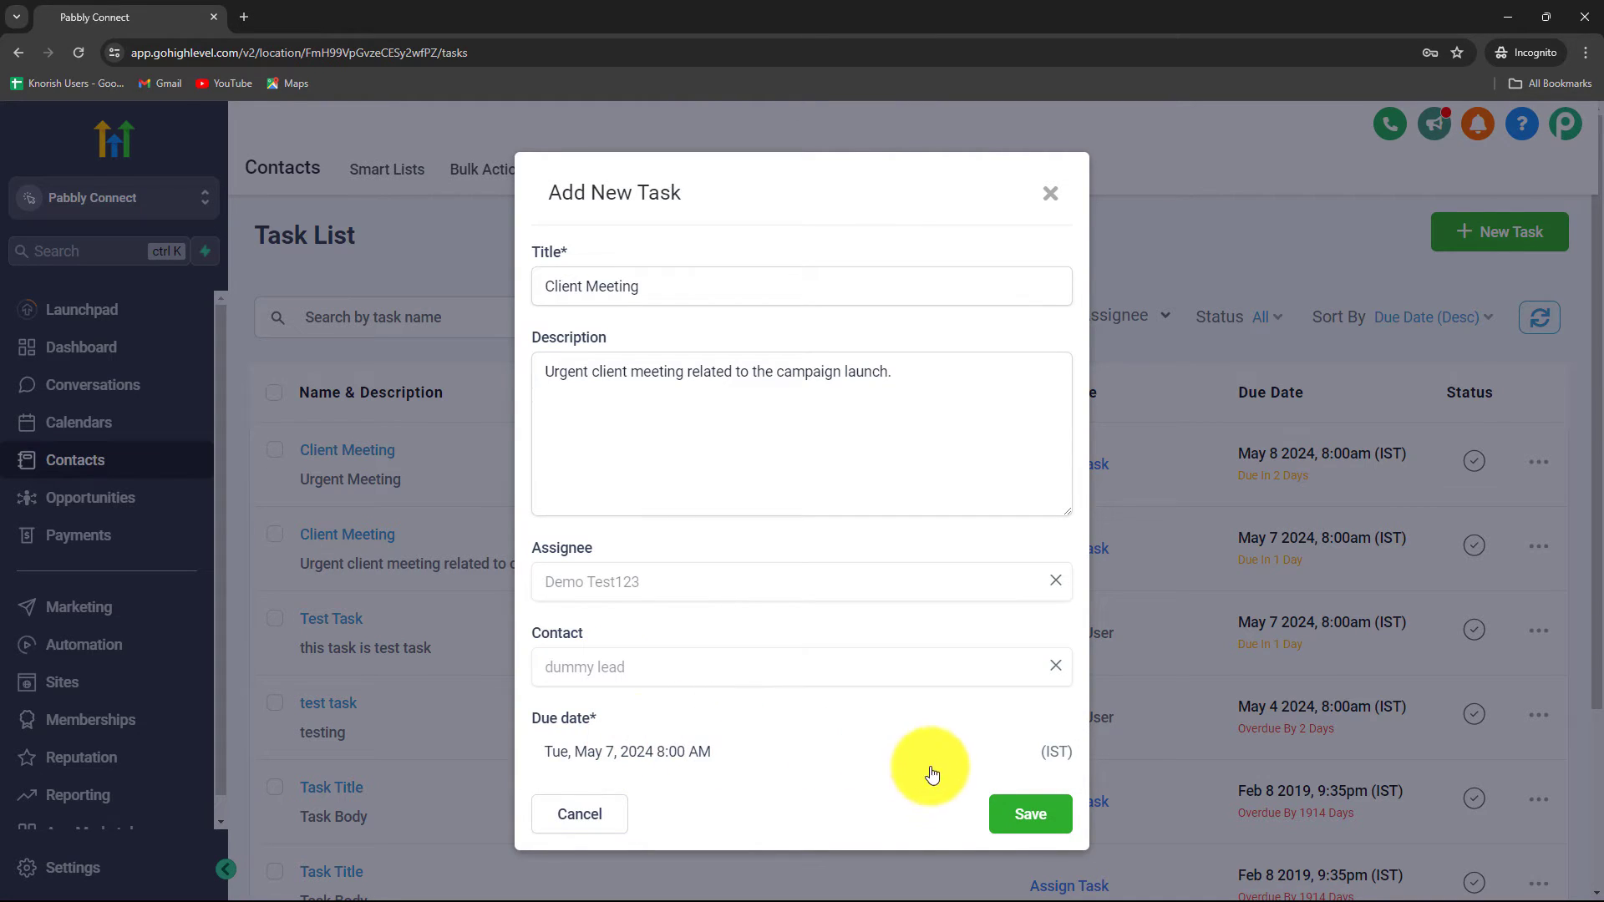
{"action": "left_click", "coordinate": [1018, 819]}
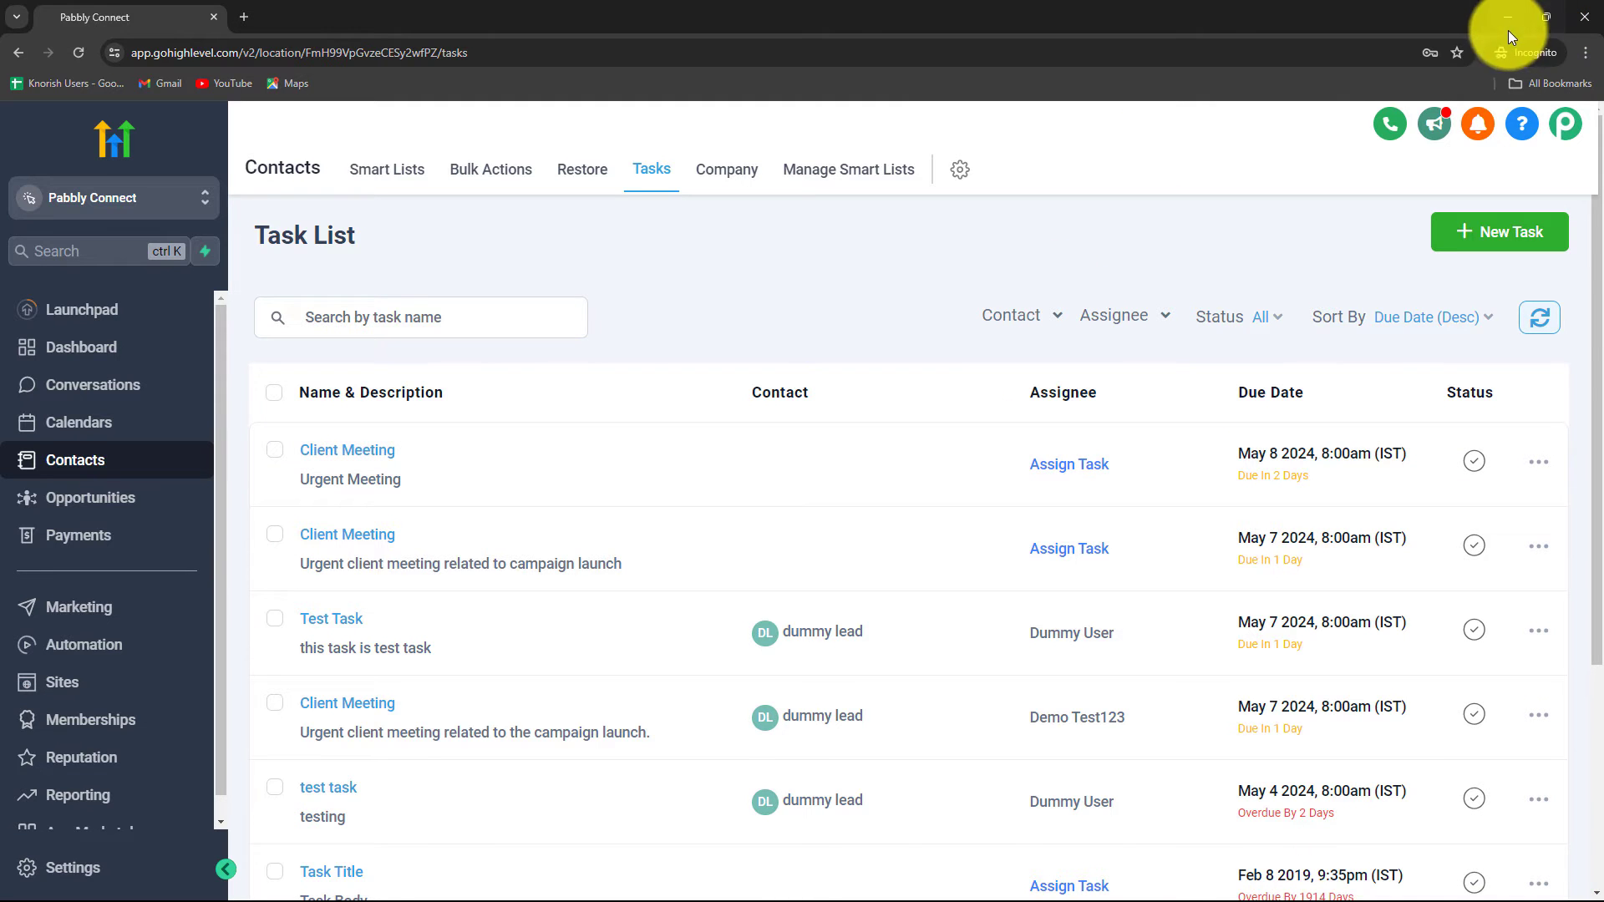
{"action": "left_click", "coordinate": [1508, 17]}
{"action": "scroll", "coordinate": [1558, 388], "scroll_direction": "down", "scroll_amount": 9}
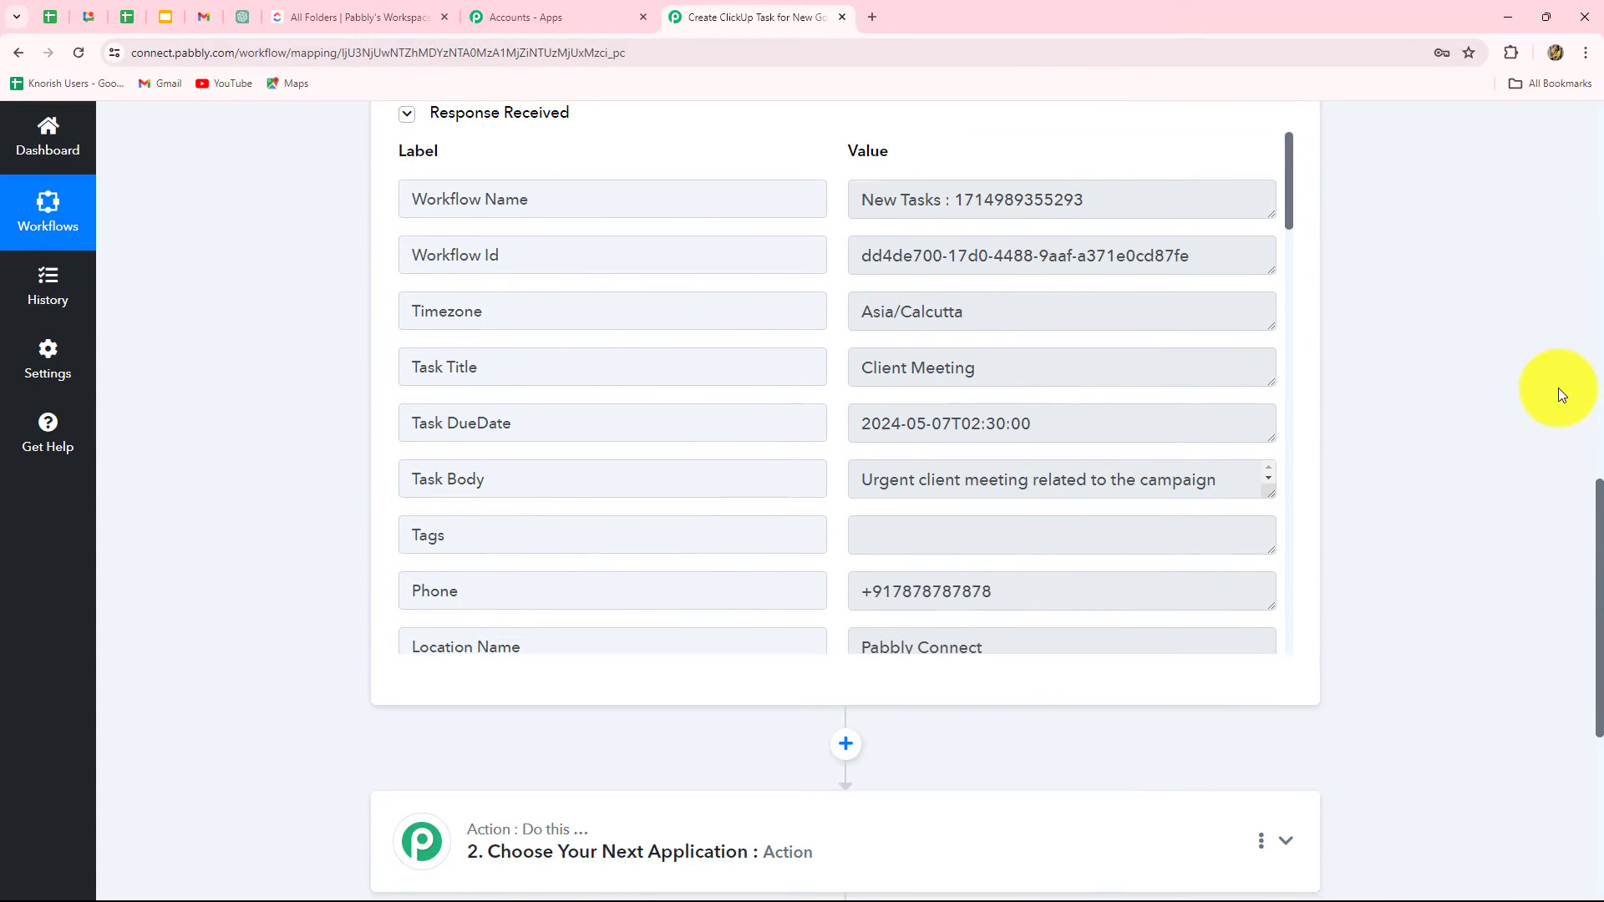
Step: Check the received workflow name, timezone, title, due date 2024-05-07T02:30:00 and body values
{"action": "left_click", "coordinate": [1105, 213]}
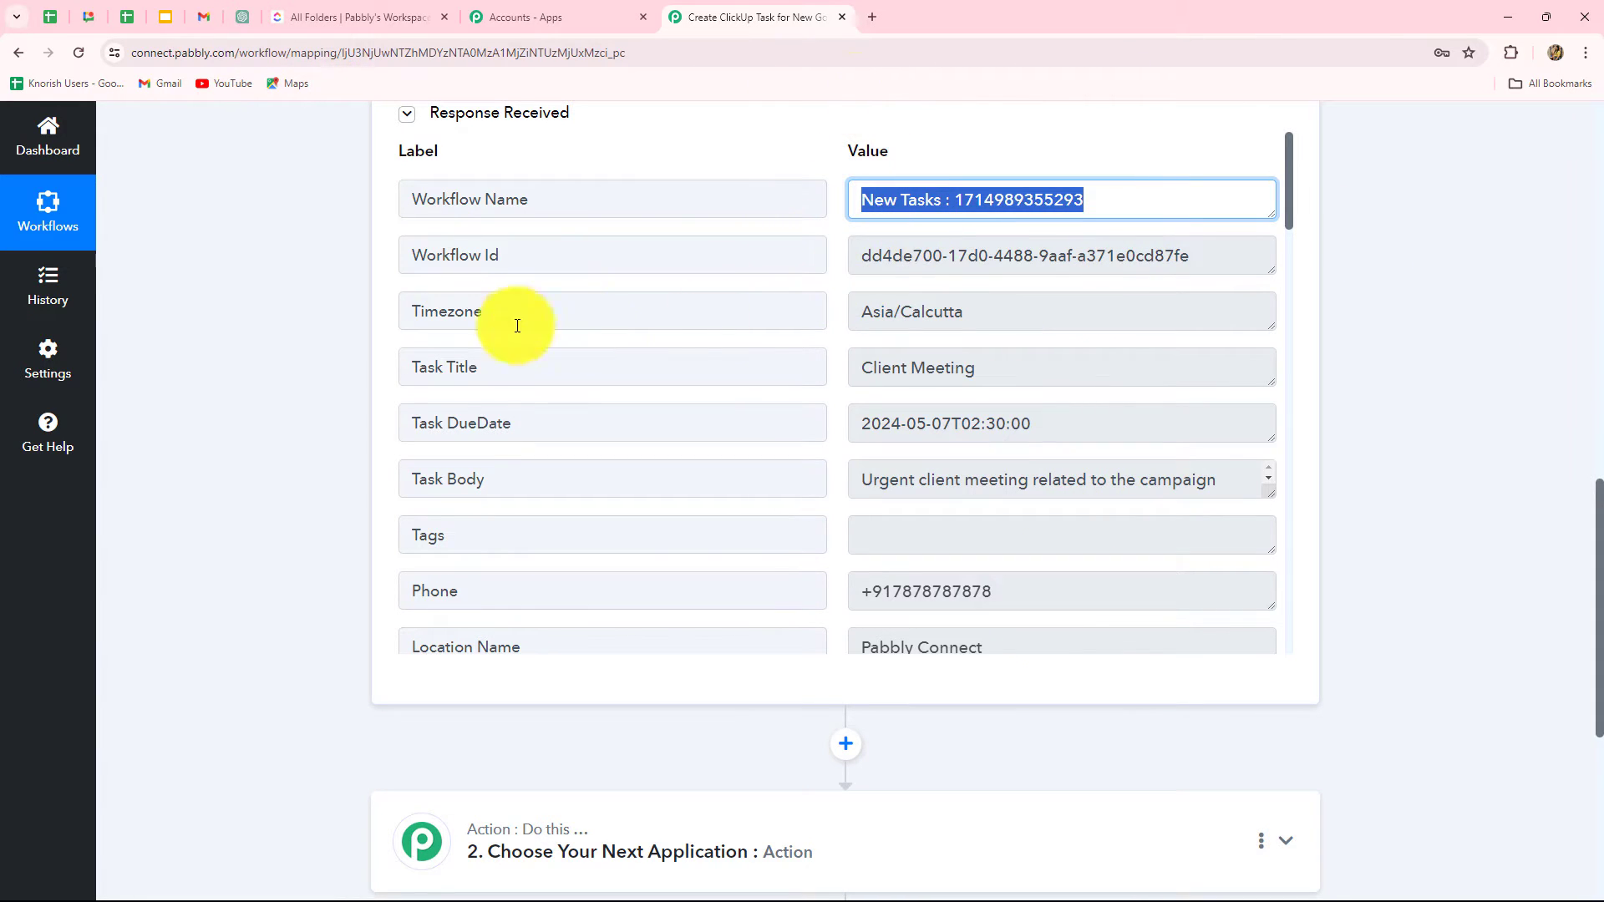
{"action": "left_click", "coordinate": [979, 323]}
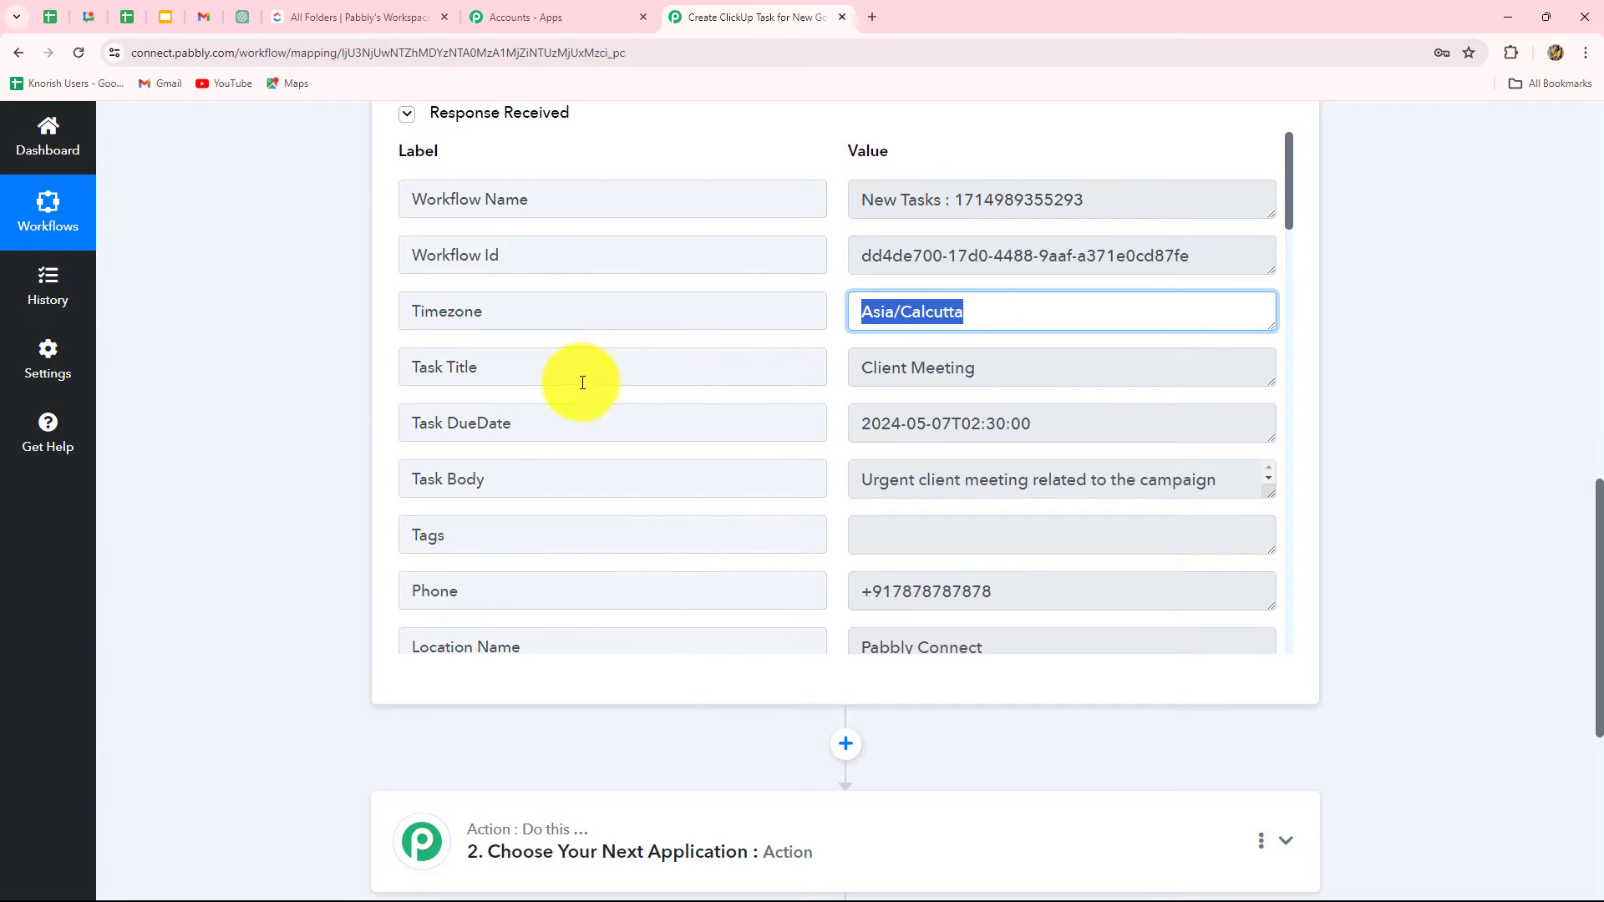
{"action": "left_click", "coordinate": [978, 368]}
{"action": "left_click", "coordinate": [1073, 421]}
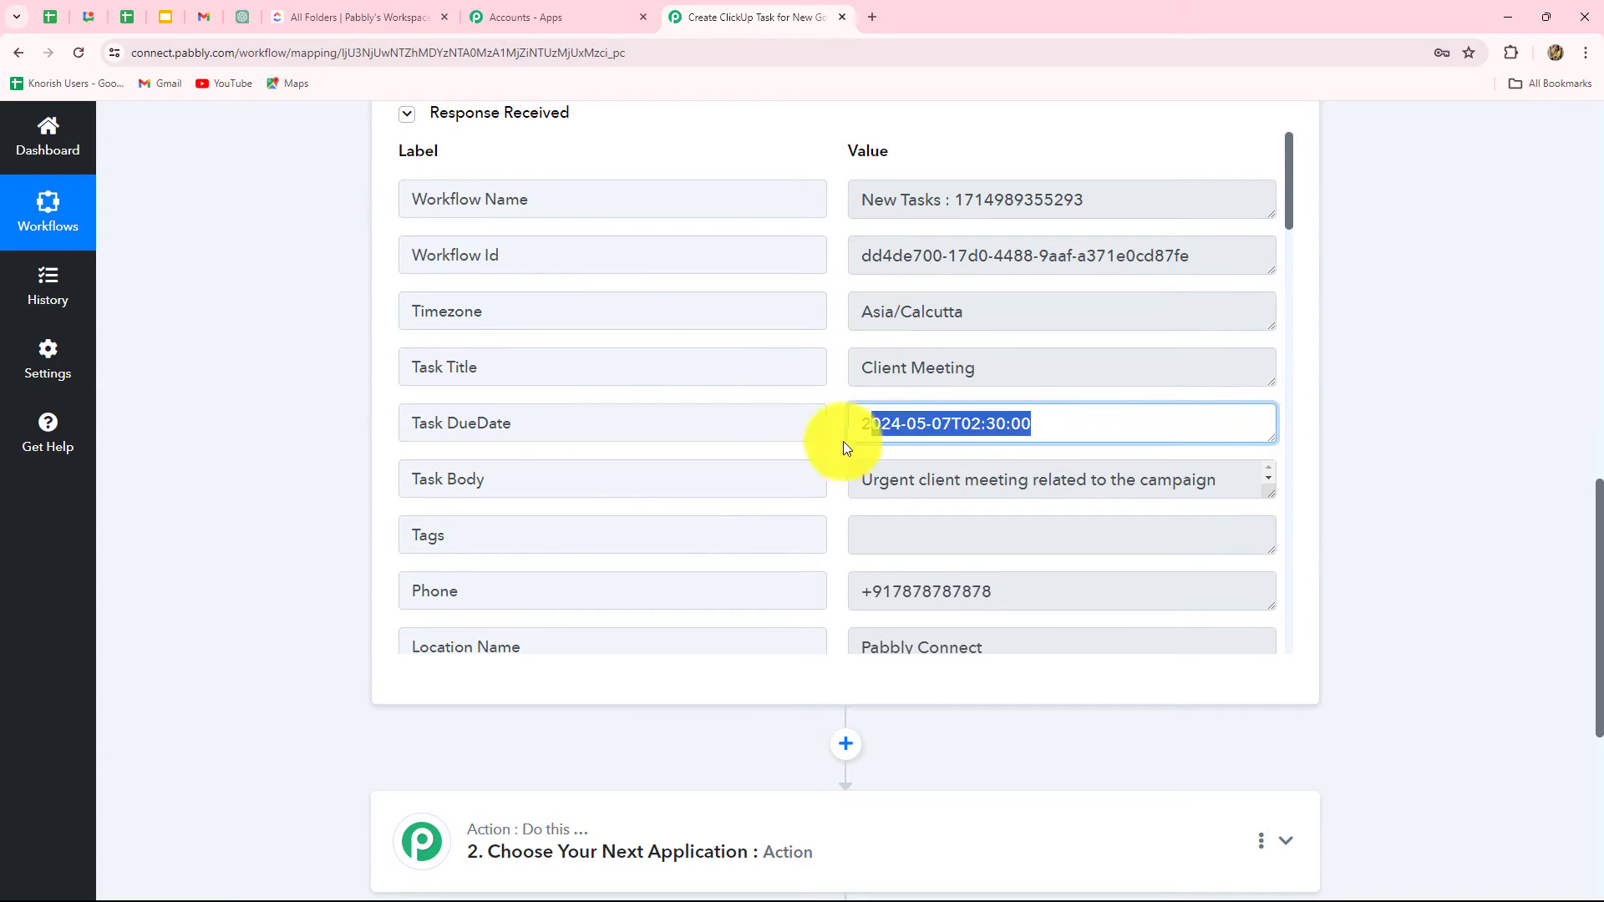
{"action": "scroll", "coordinate": [843, 513], "scroll_direction": "down", "scroll_amount": 2}
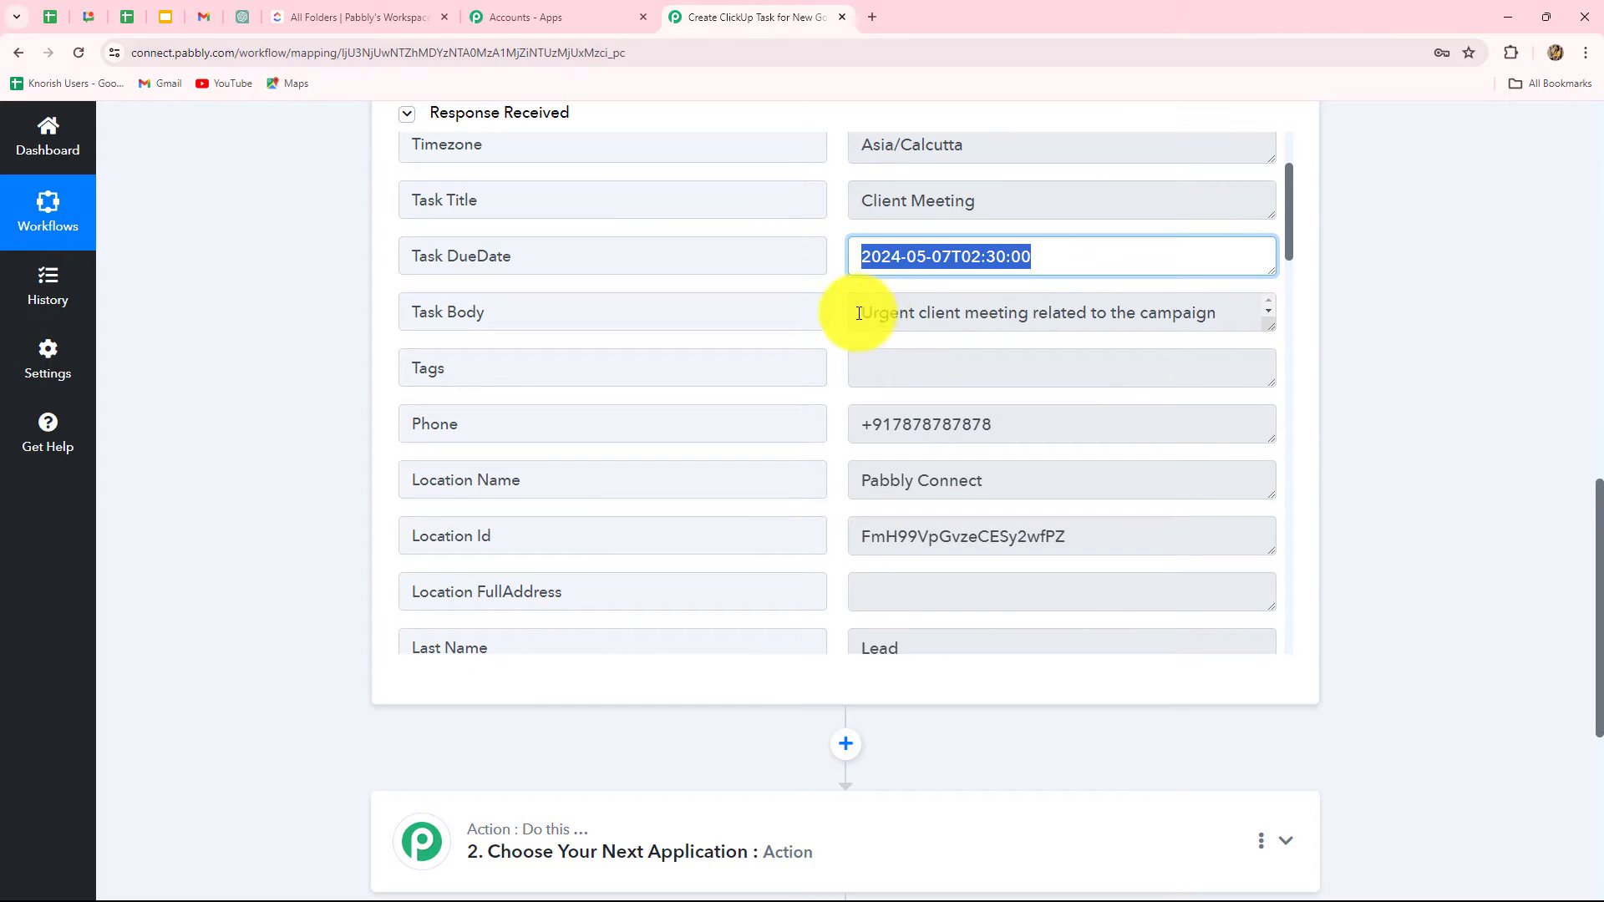
{"action": "left_click", "coordinate": [875, 326]}
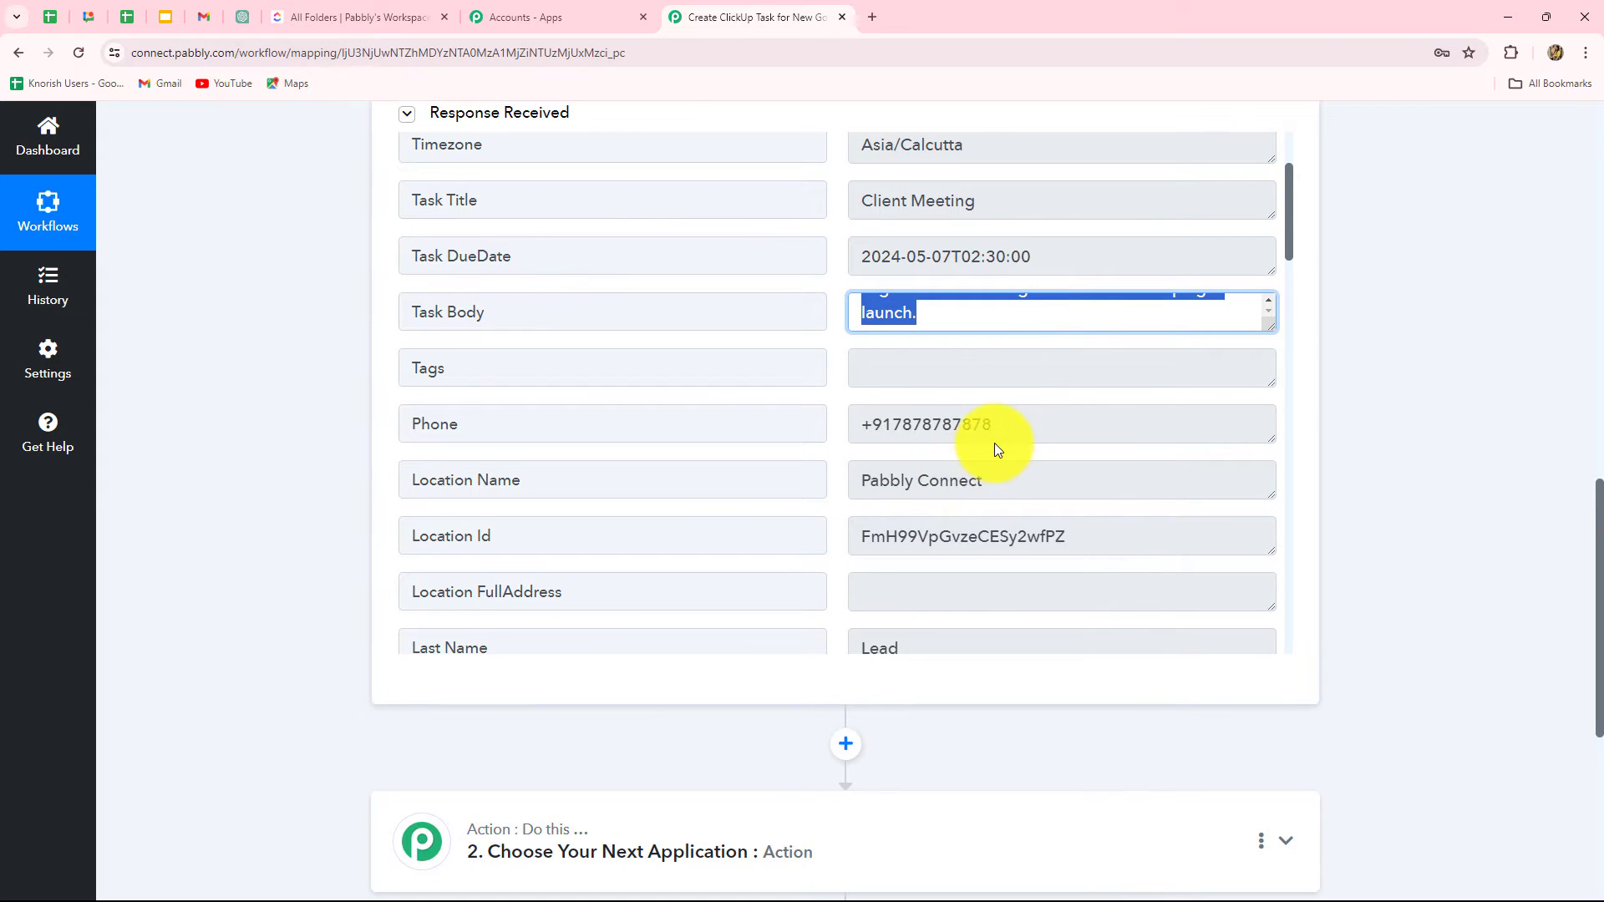
{"action": "scroll", "coordinate": [994, 443], "scroll_direction": "down", "scroll_amount": 1}
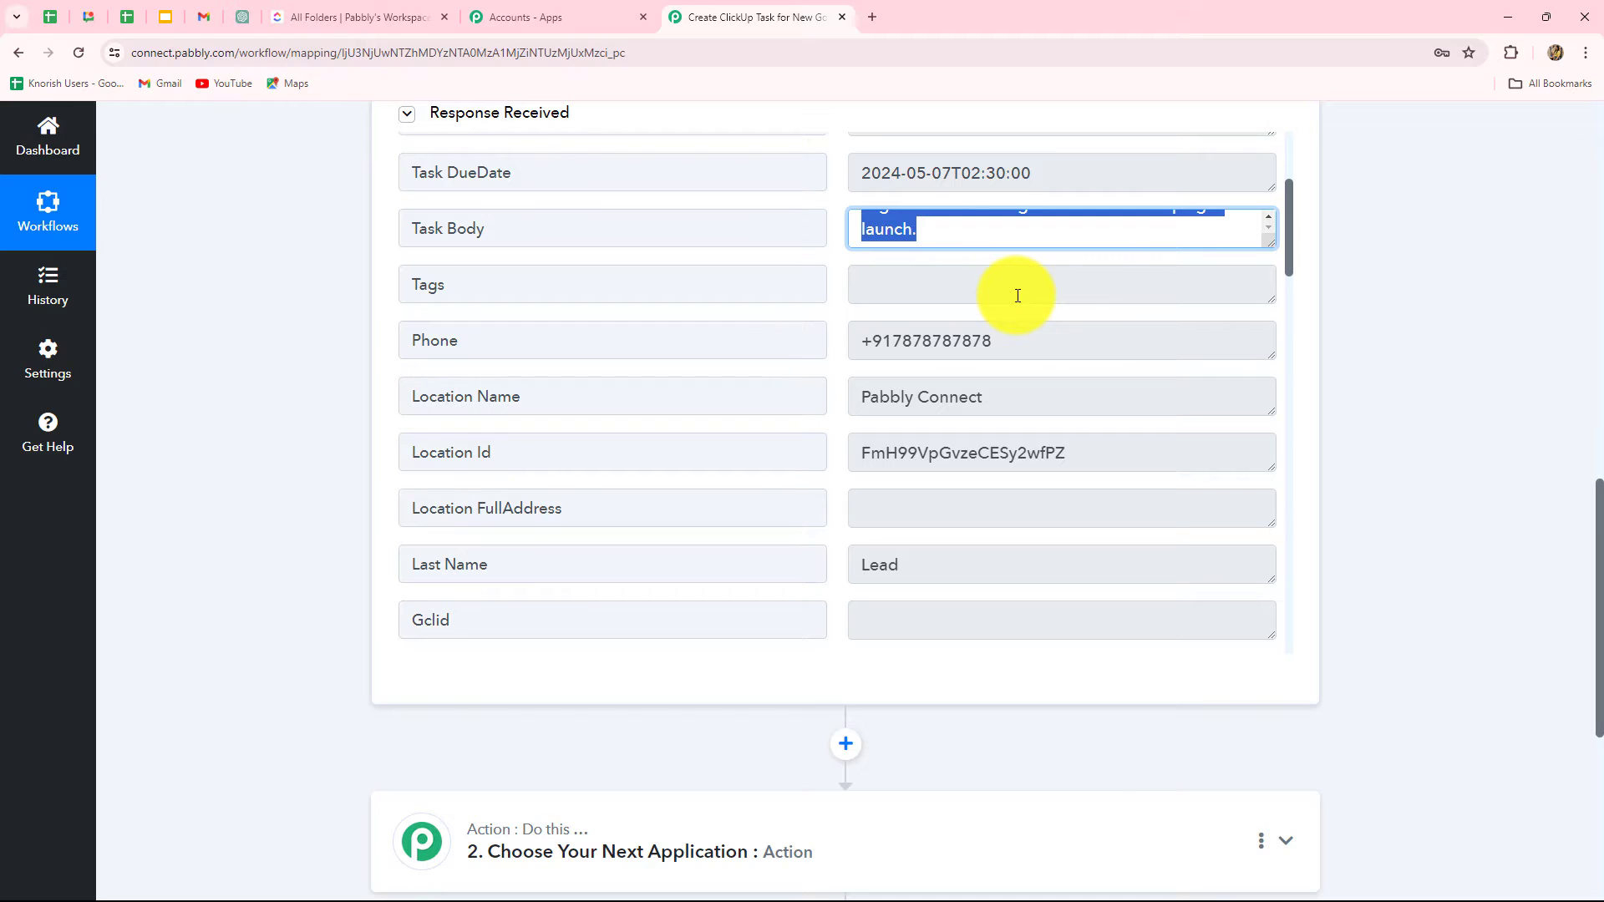
{"action": "scroll", "coordinate": [1020, 340], "scroll_direction": "down", "scroll_amount": 15}
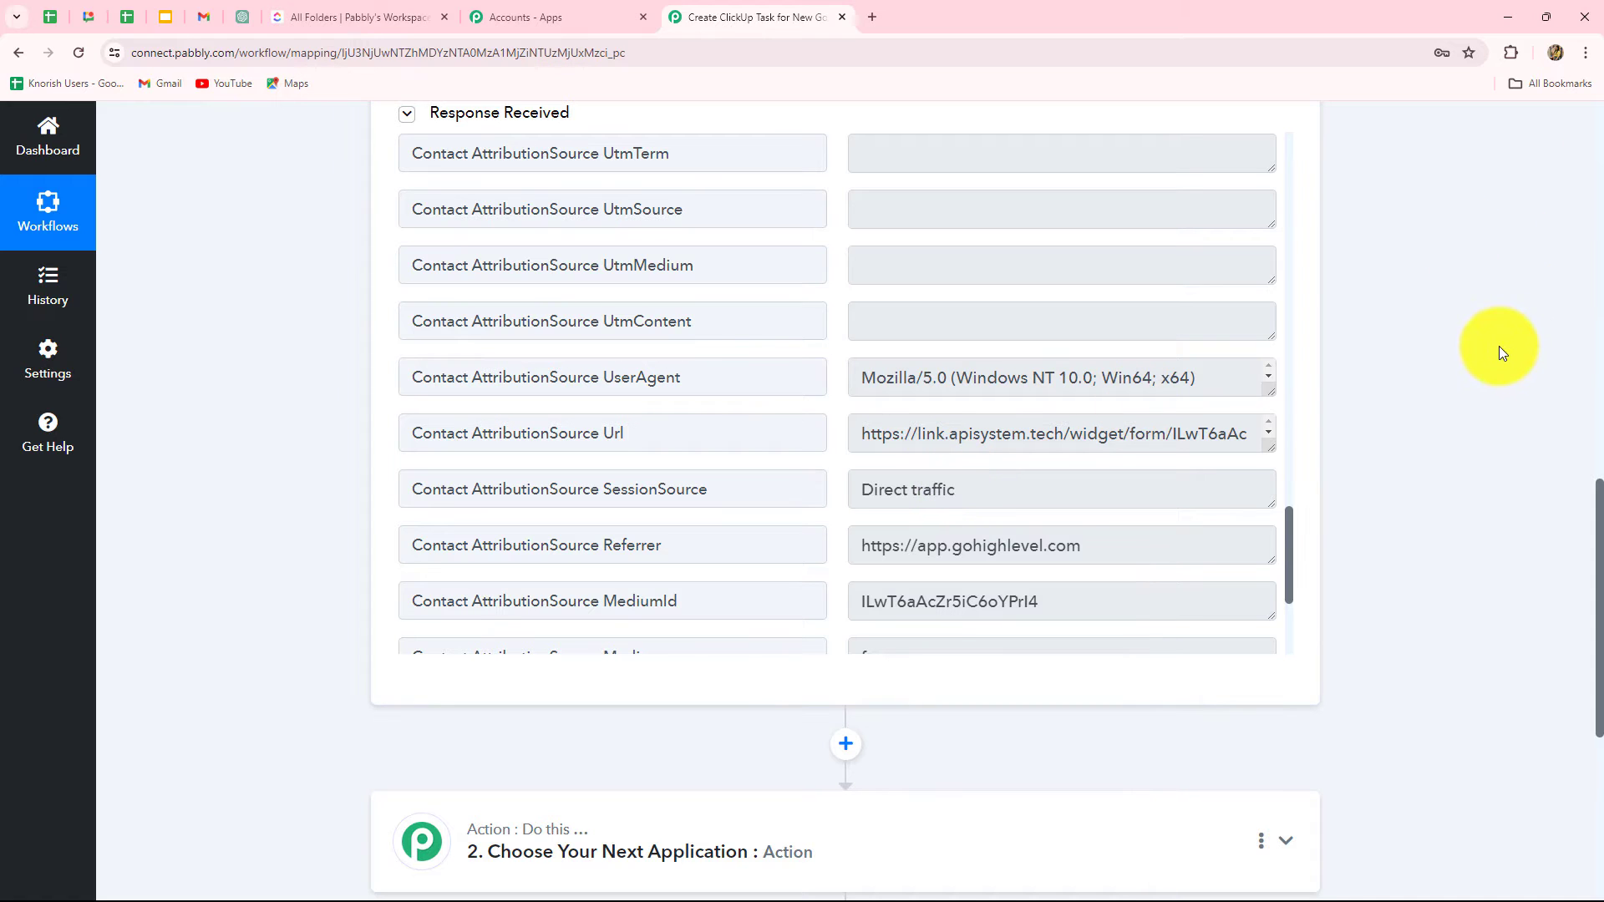
{"action": "scroll", "coordinate": [1471, 359], "scroll_direction": "down", "scroll_amount": 5}
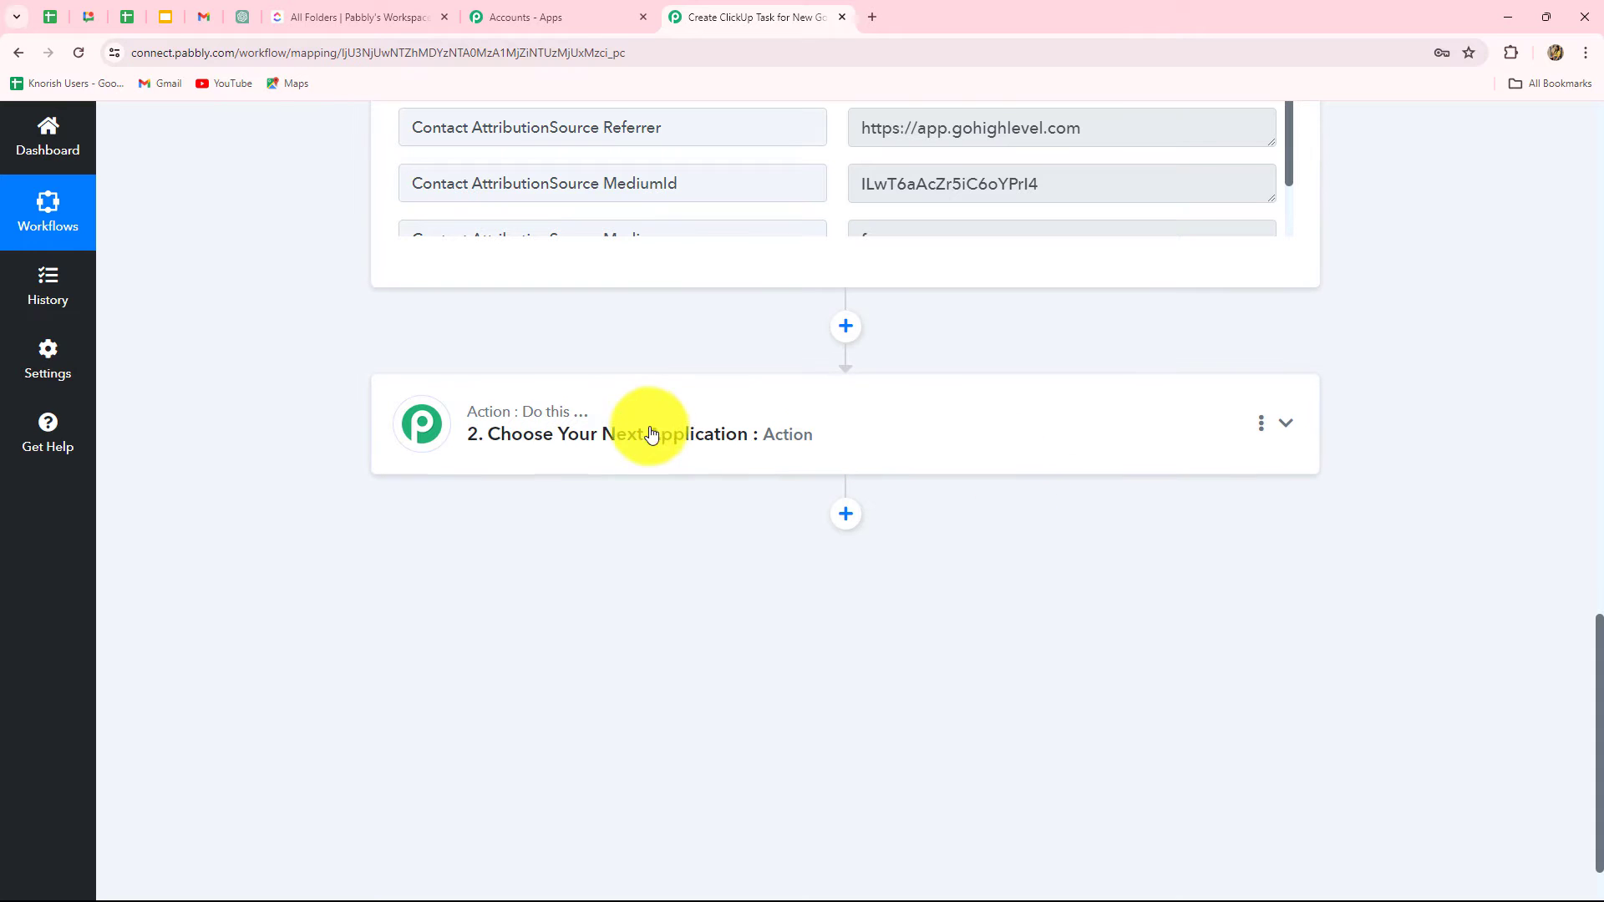
Step: Set the action step to ClickUp with the Create Task event
{"action": "left_click", "coordinate": [345, 22]}
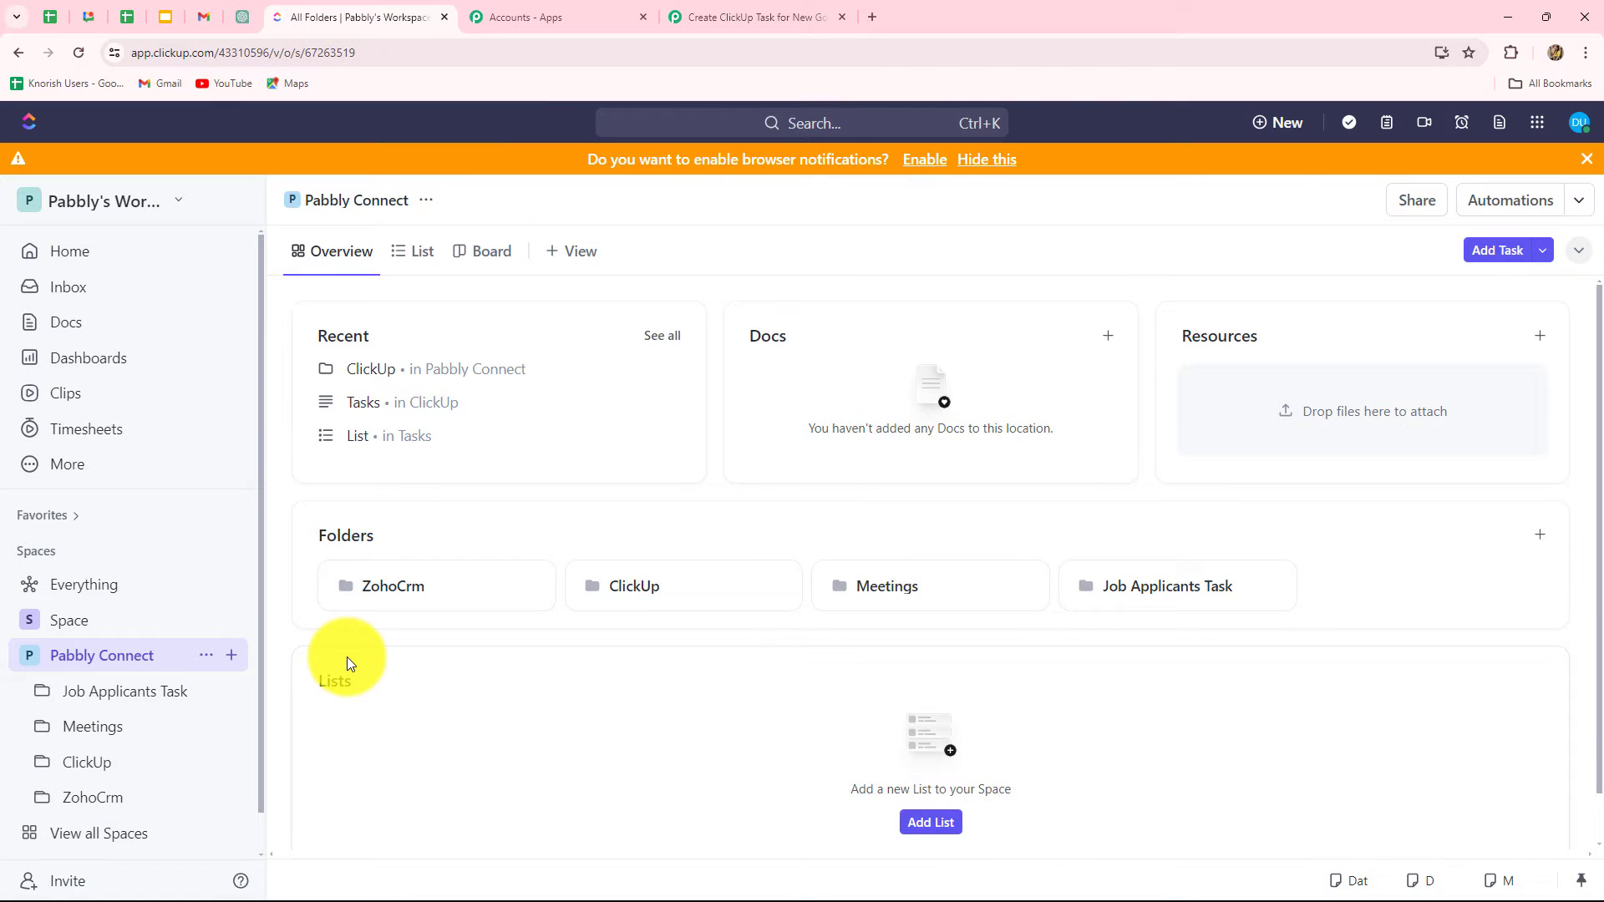
{"action": "left_click", "coordinate": [694, 15]}
{"action": "left_click", "coordinate": [566, 457]}
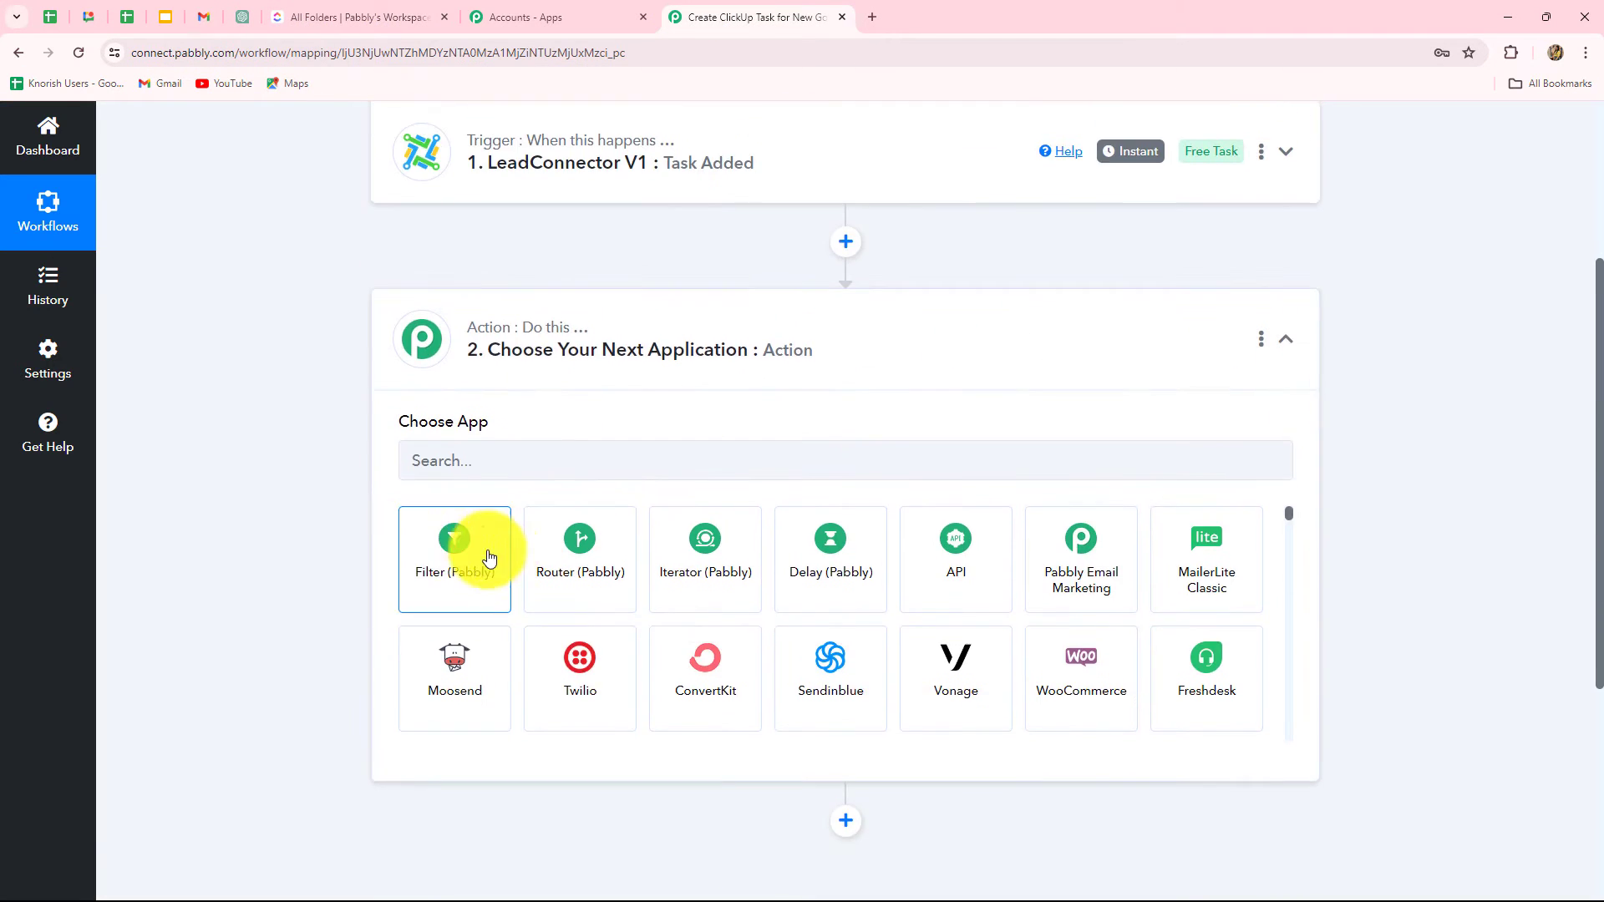
{"action": "left_click", "coordinate": [472, 466]}
{"action": "type", "text": "Clic"}
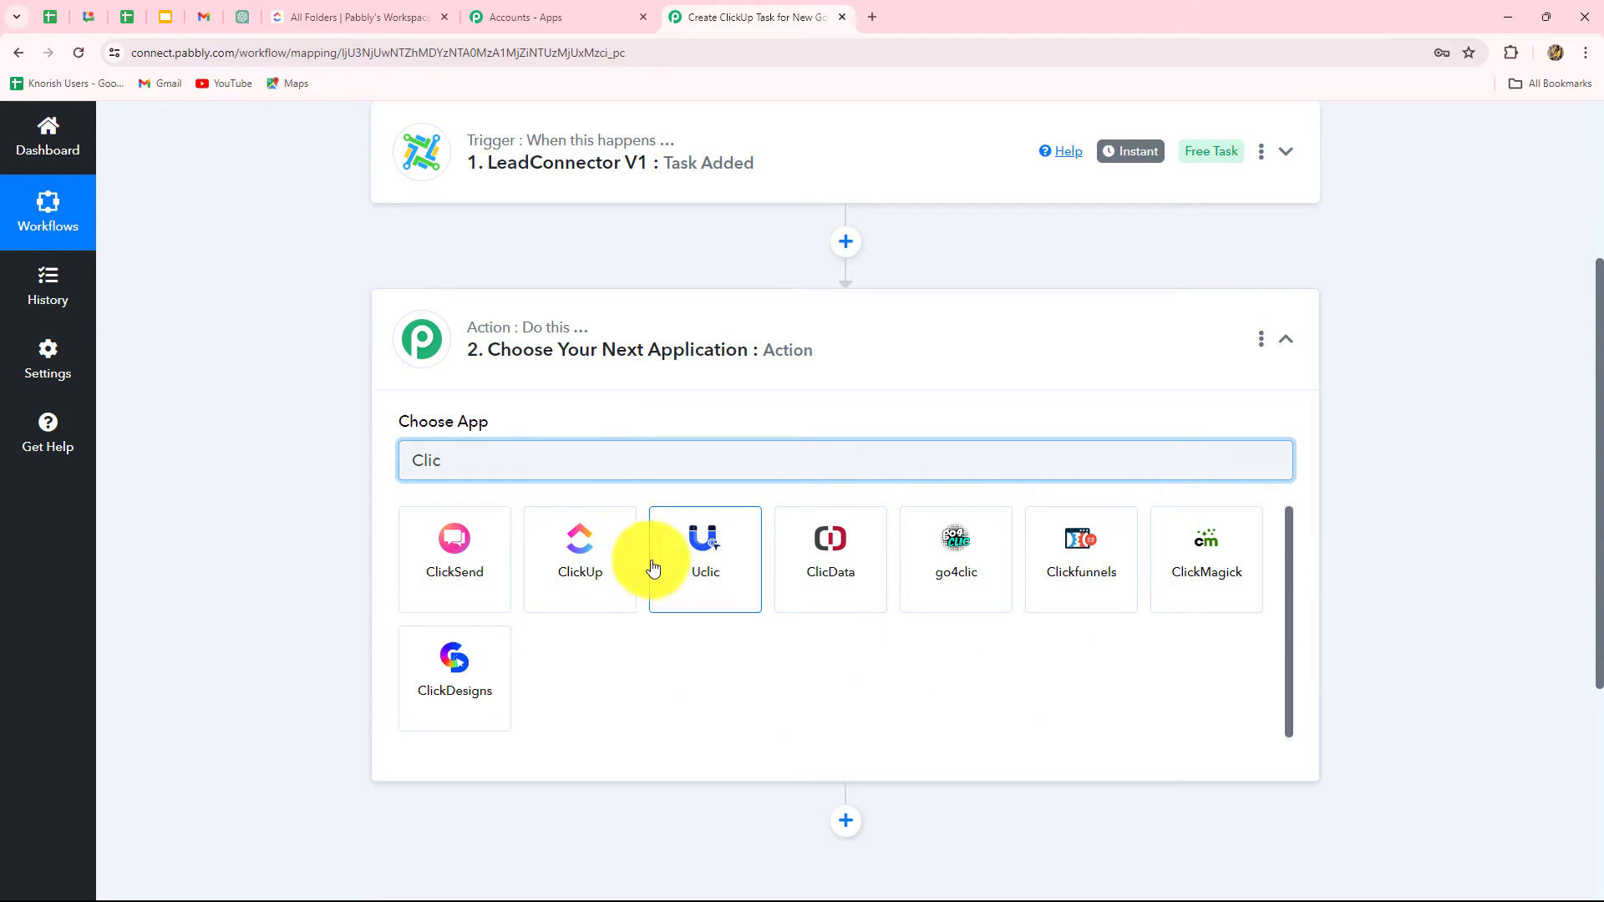
{"action": "left_click", "coordinate": [584, 557]}
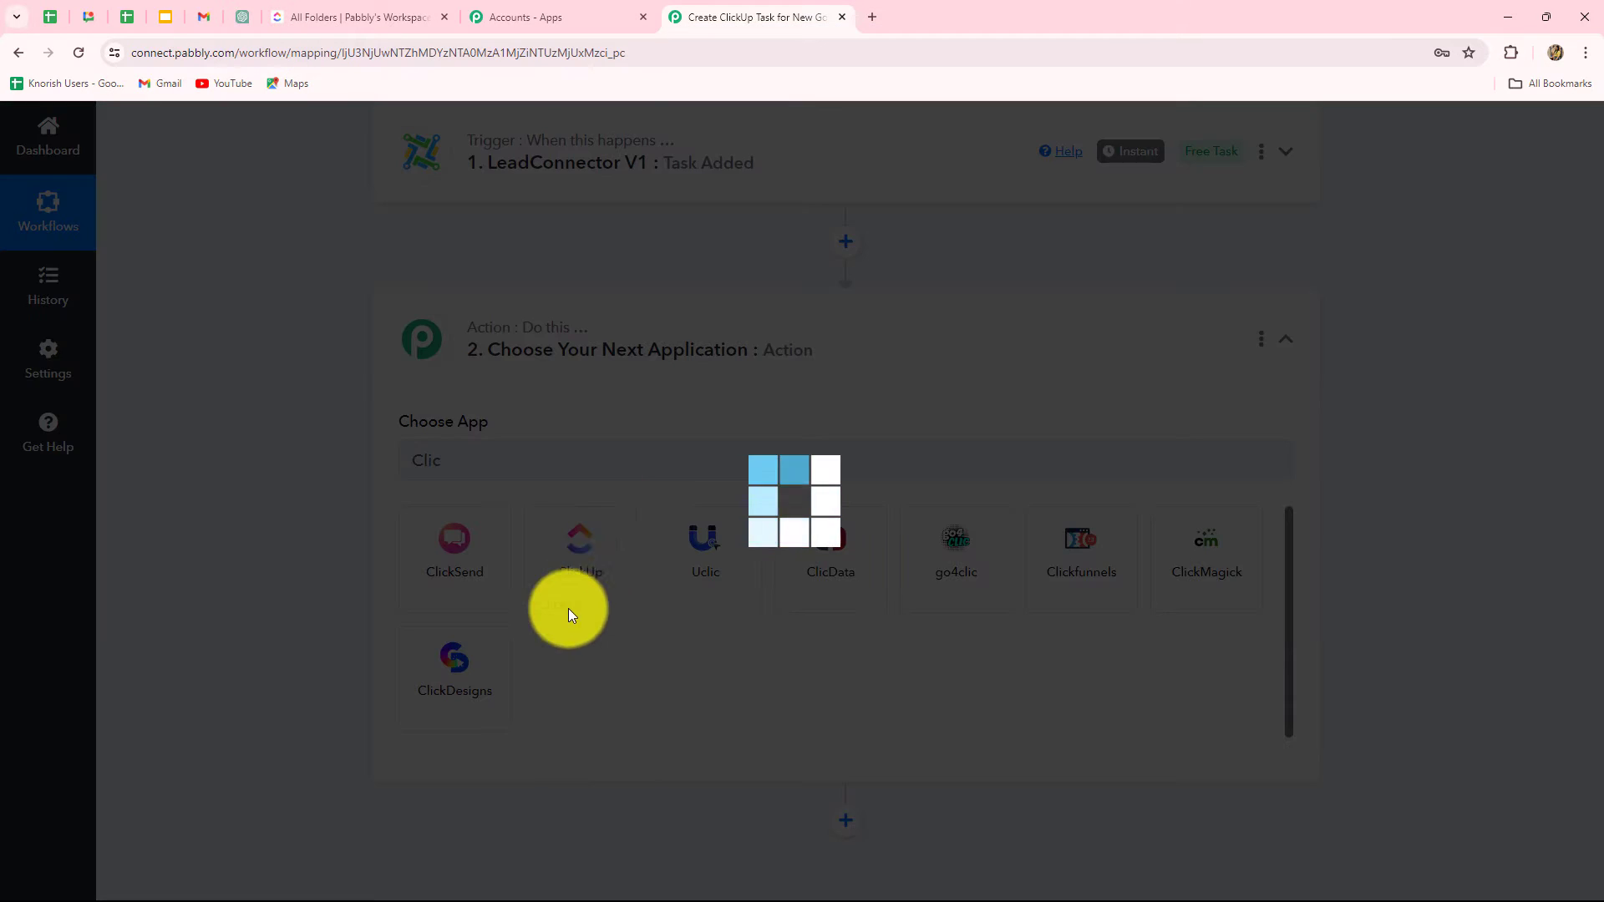
{"action": "left_click", "coordinate": [559, 548]}
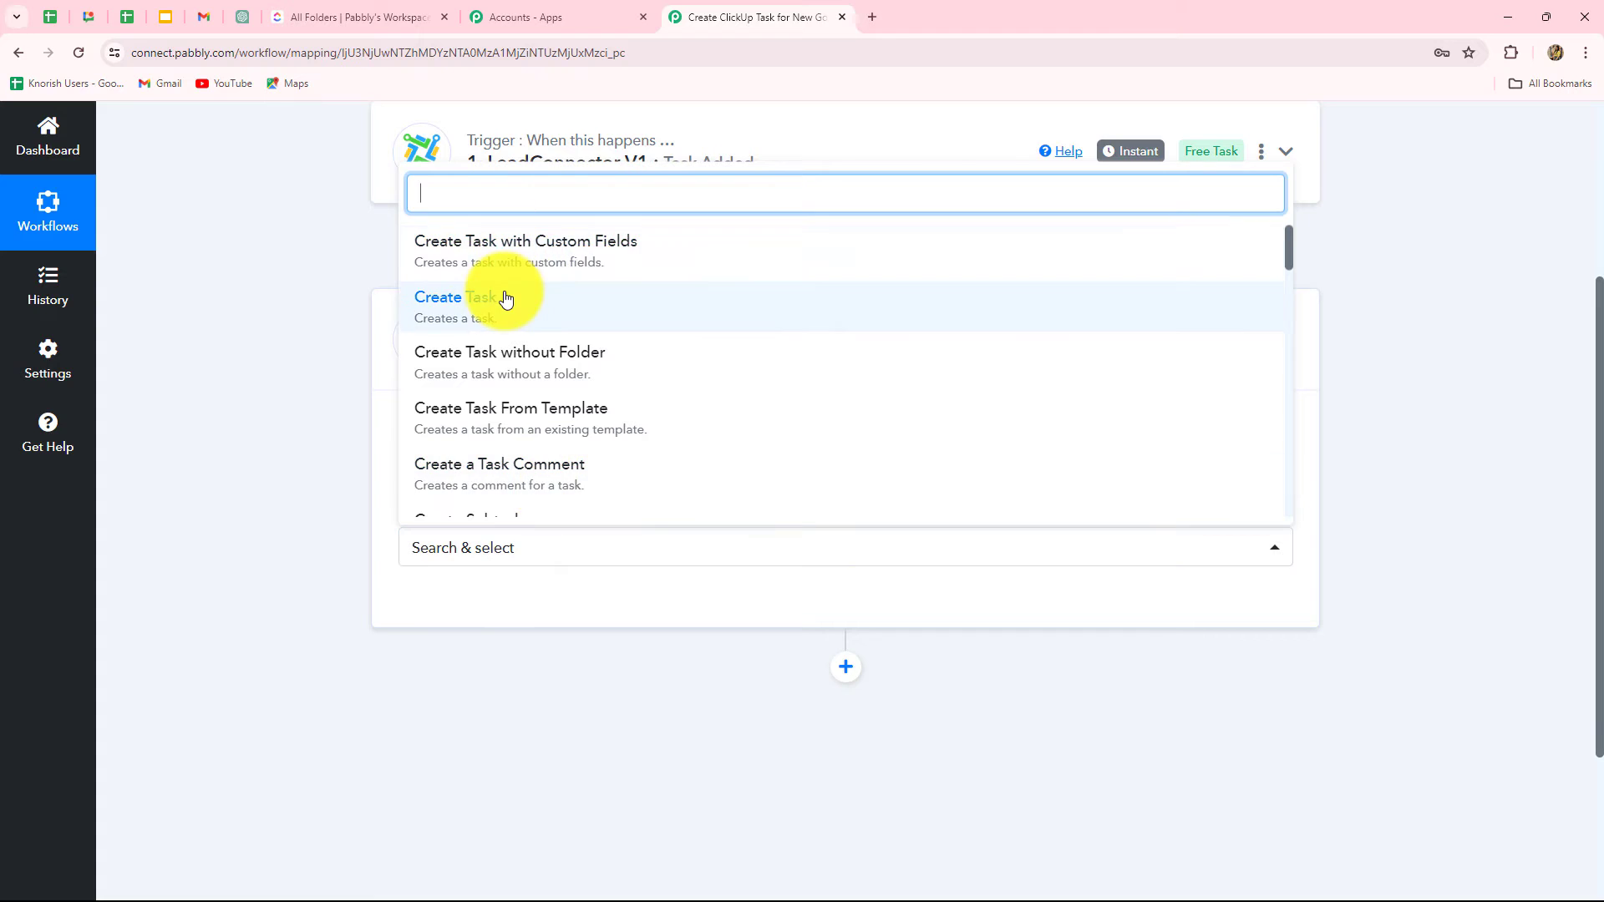
{"action": "left_click", "coordinate": [478, 299]}
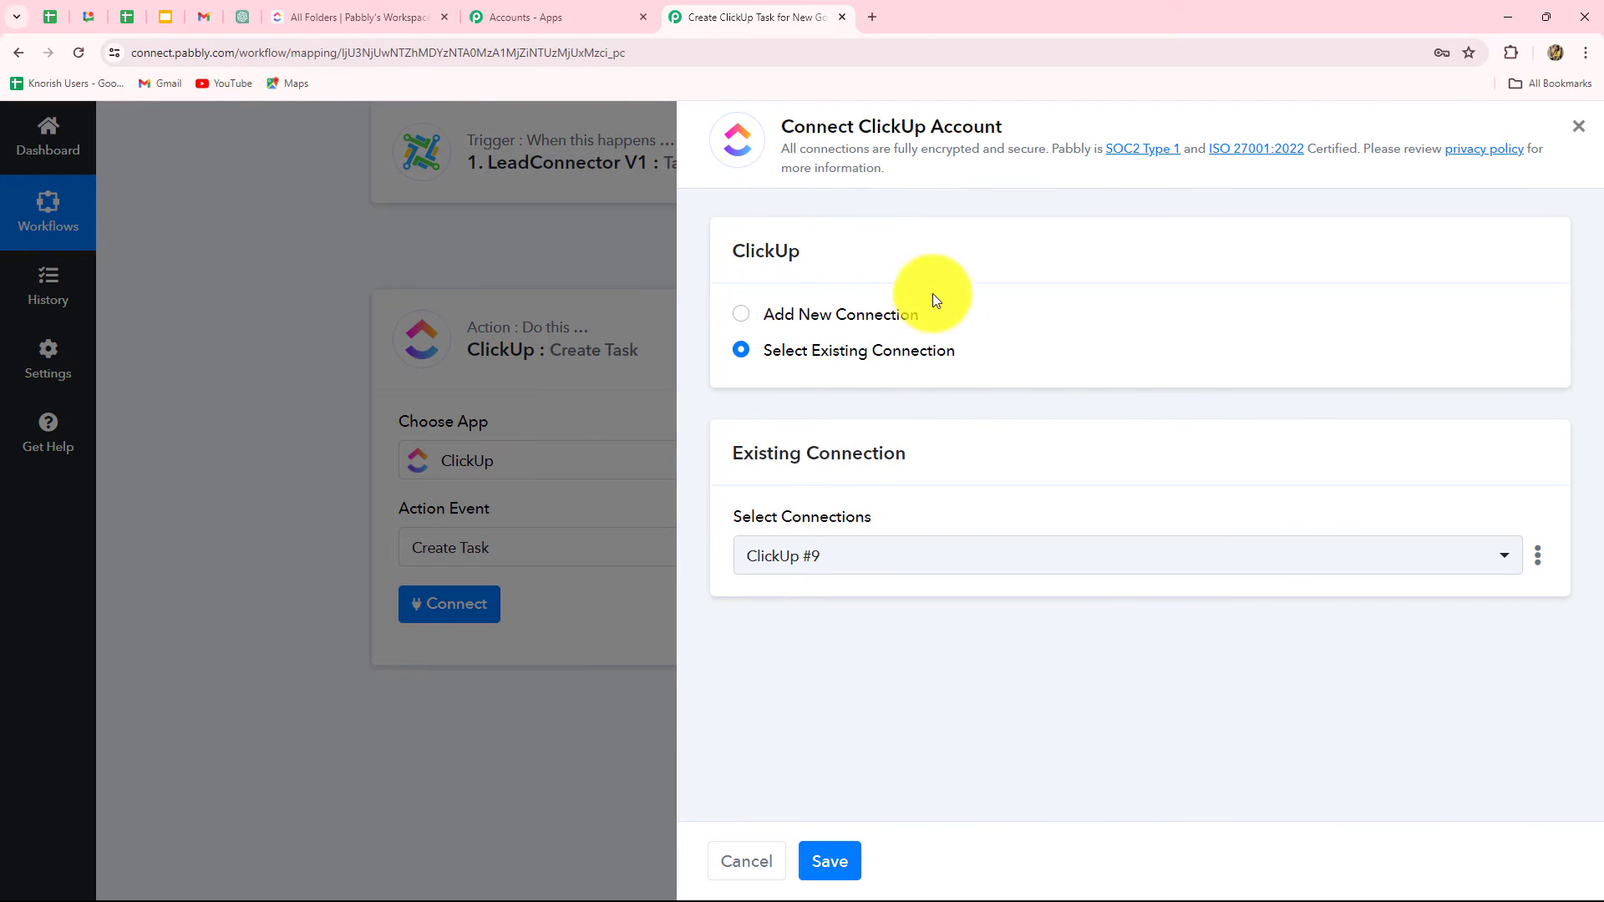
Step: Add a new ClickUp connection and point out the API token help text
{"action": "left_click", "coordinate": [744, 326]}
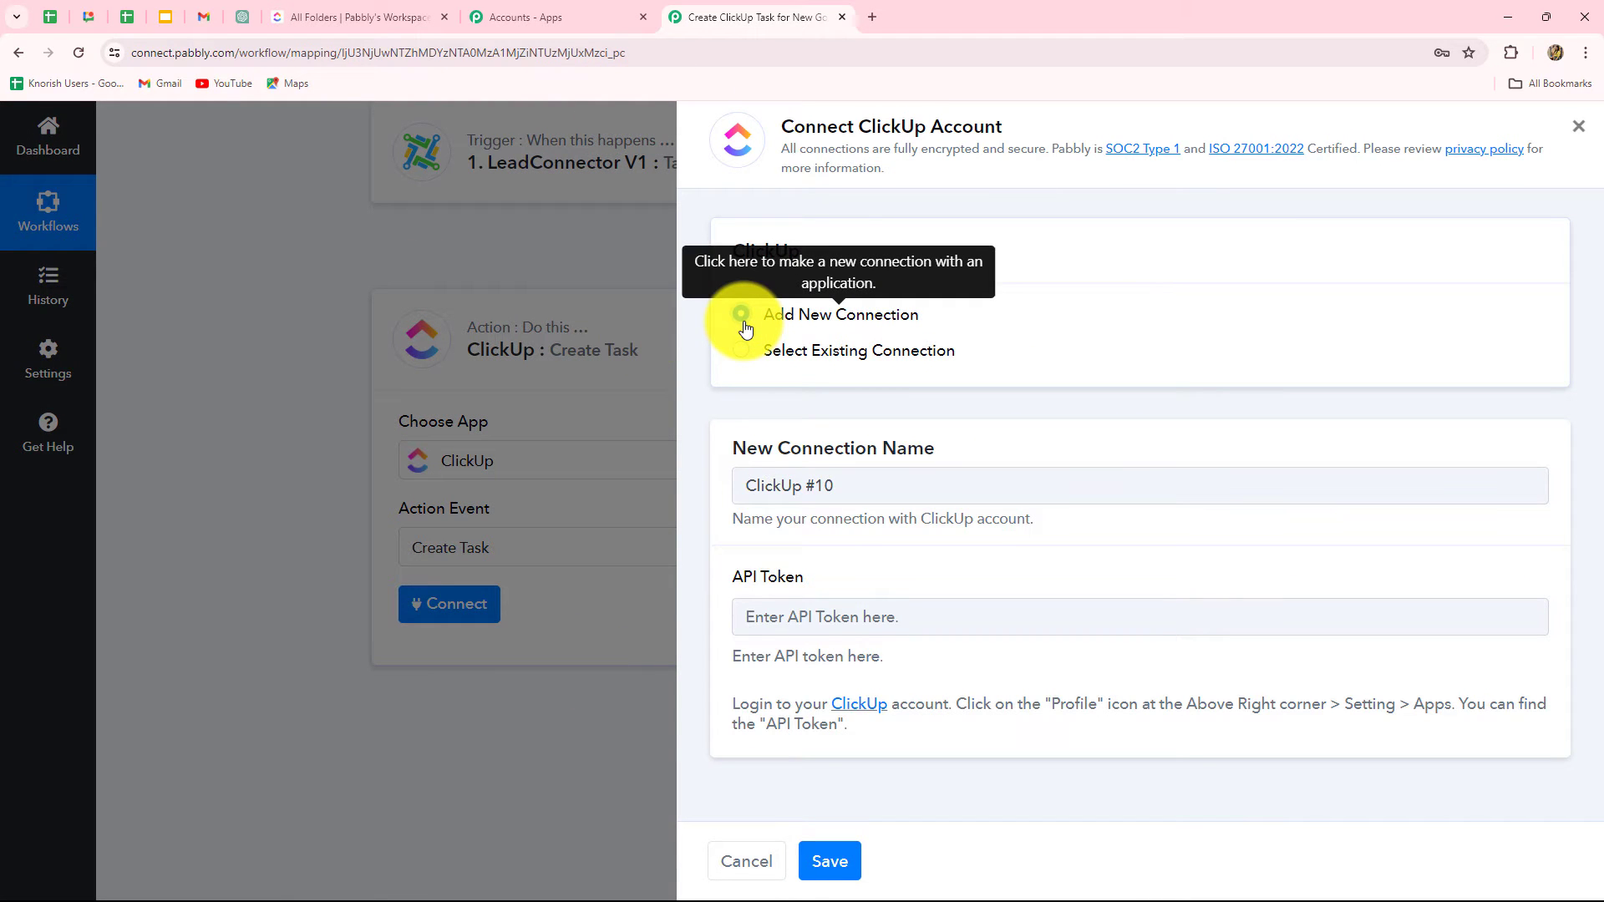
{"action": "left_click_drag", "start_coordinate": [780, 125], "coordinate": [1059, 125]}
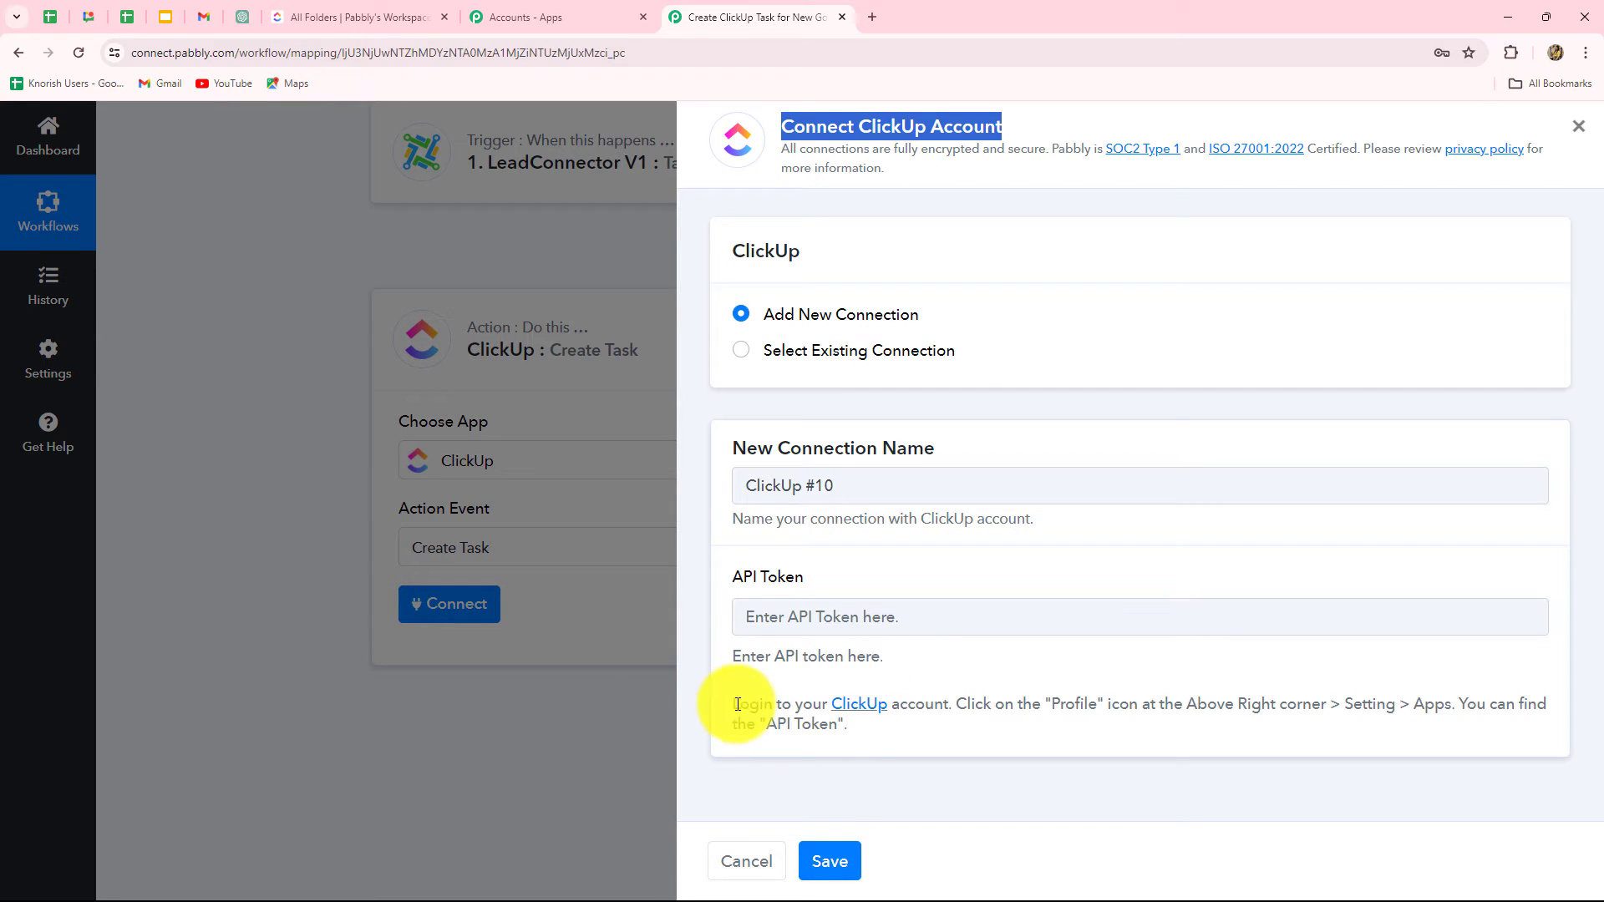
{"action": "left_click_drag", "start_coordinate": [731, 704], "coordinate": [851, 732]}
{"action": "left_click", "coordinate": [919, 745]}
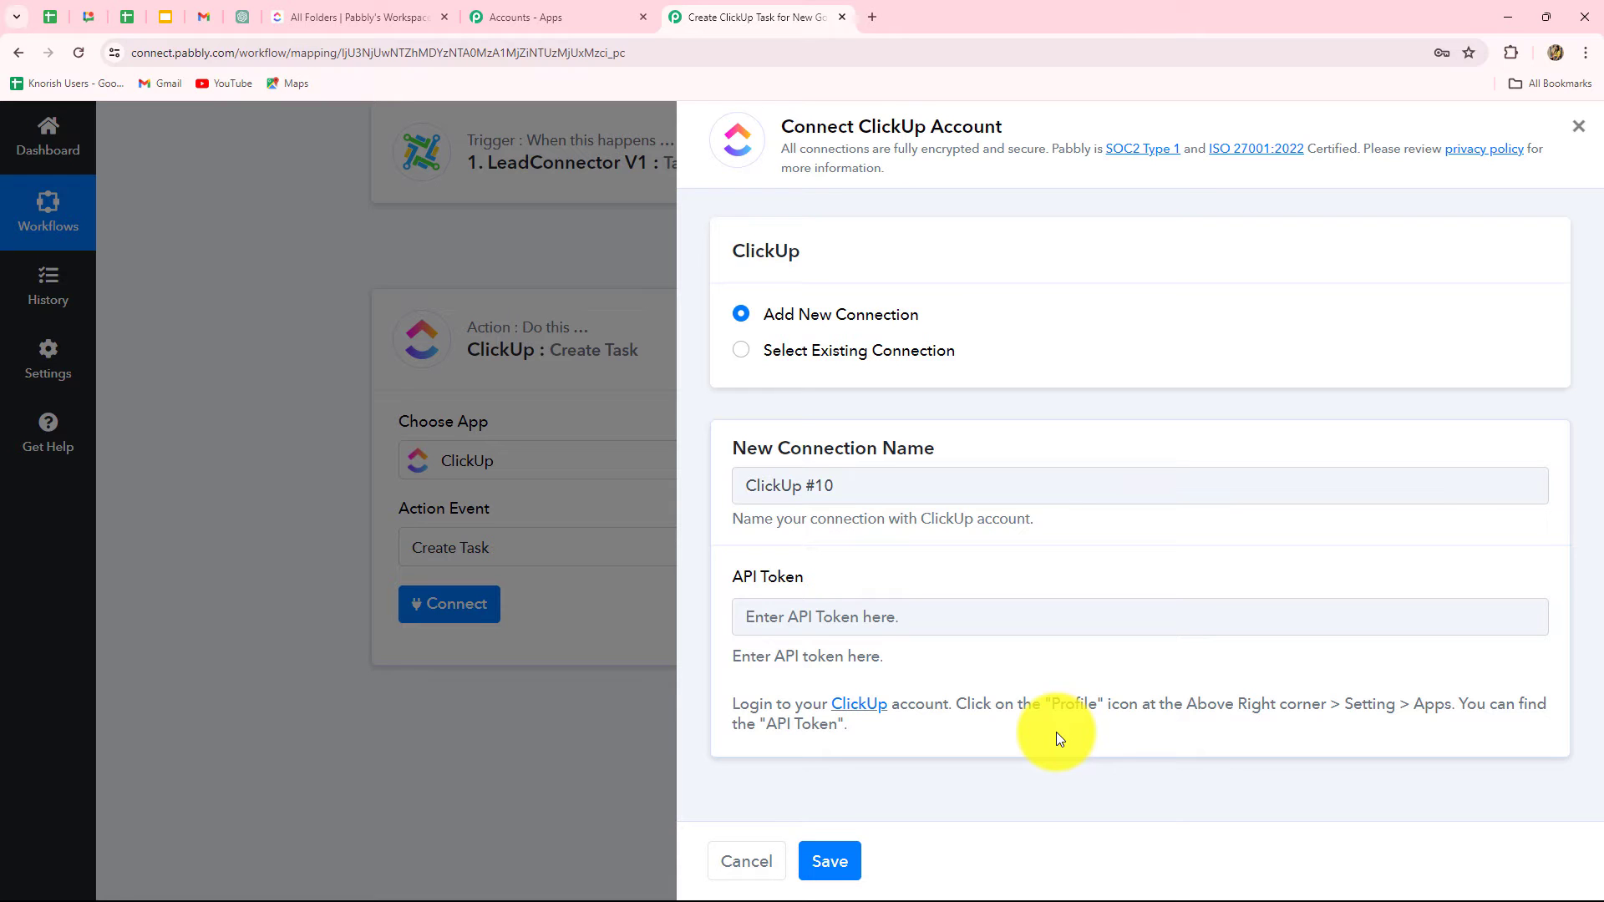
Step: Open ClickUp's Apps settings page from the account menu to reveal the API Token
{"action": "left_click", "coordinate": [349, 21]}
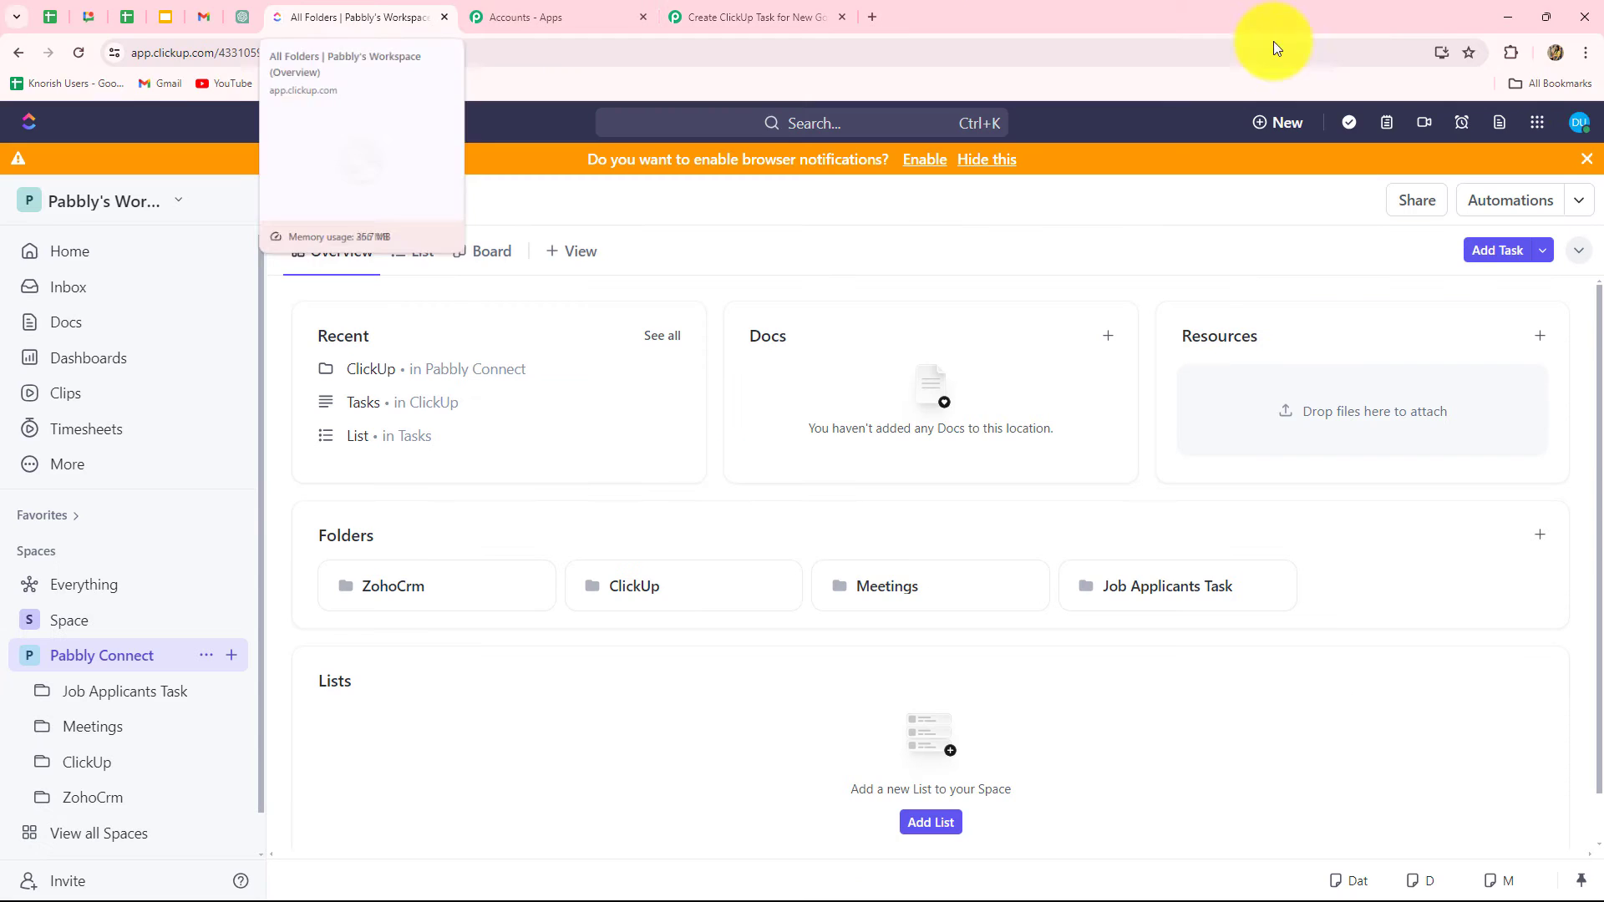
{"action": "left_click", "coordinate": [1579, 127]}
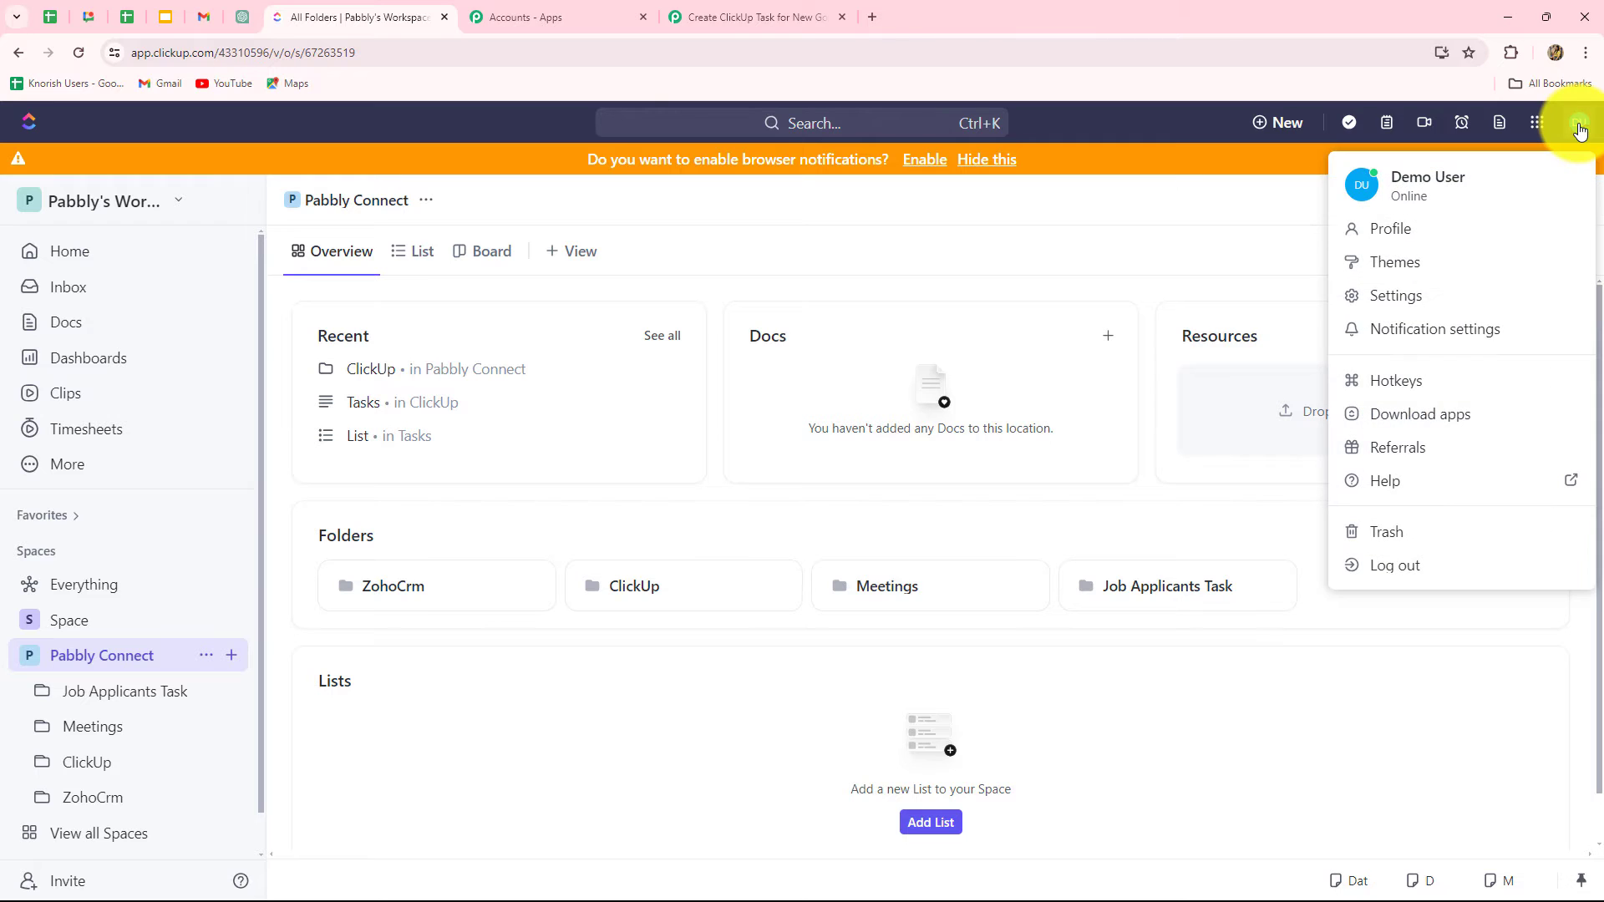
{"action": "left_click", "coordinate": [1412, 305]}
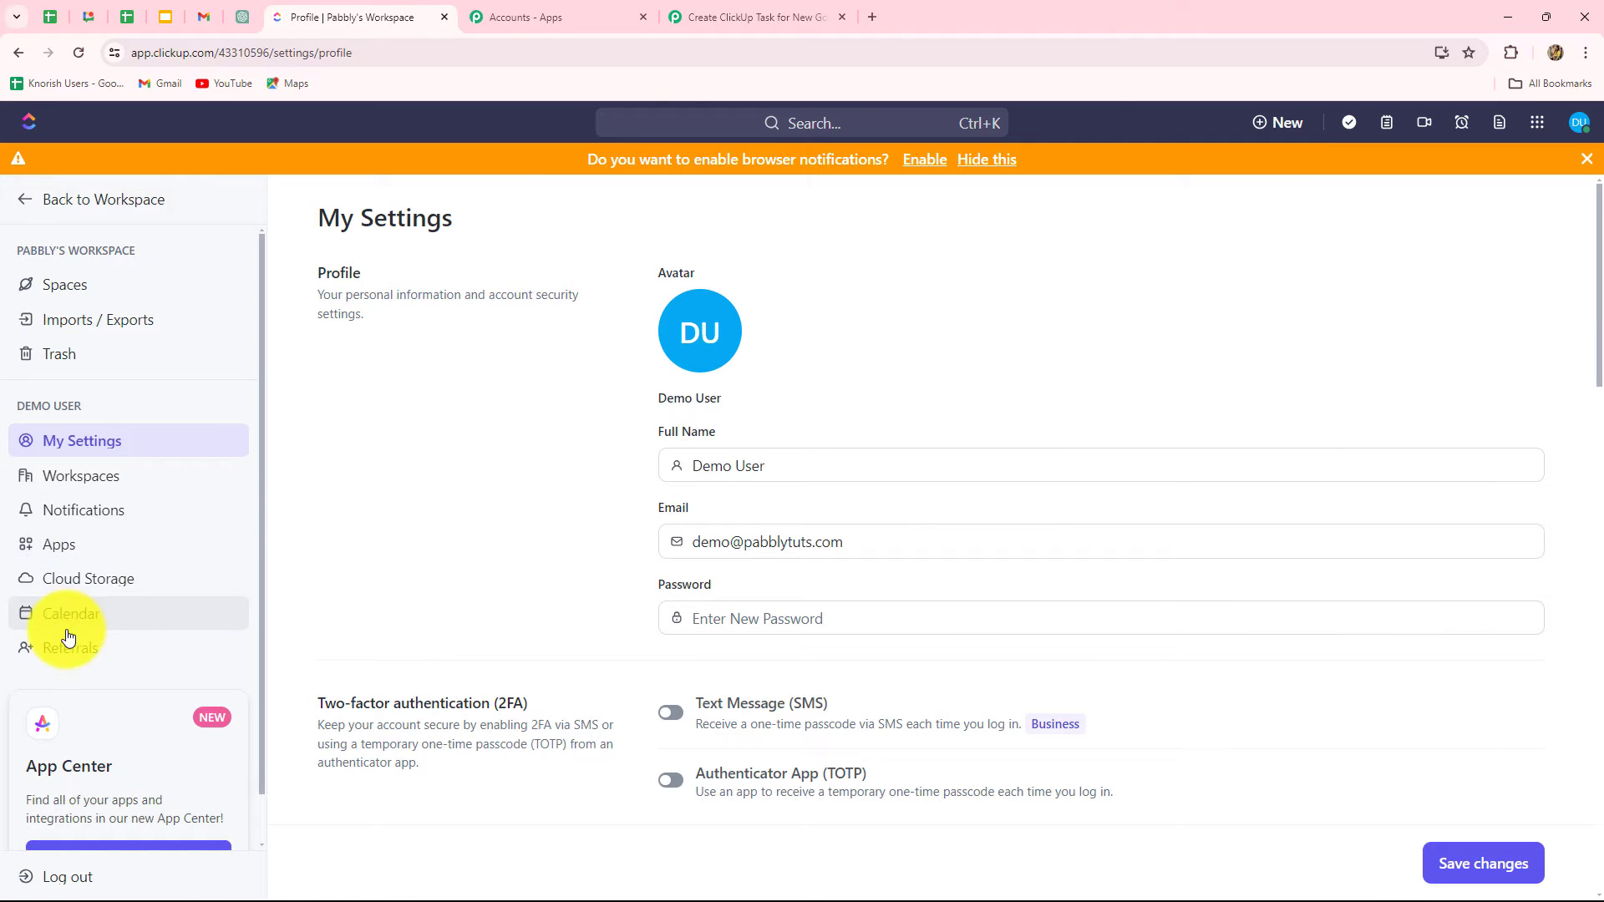
{"action": "left_click", "coordinate": [73, 554]}
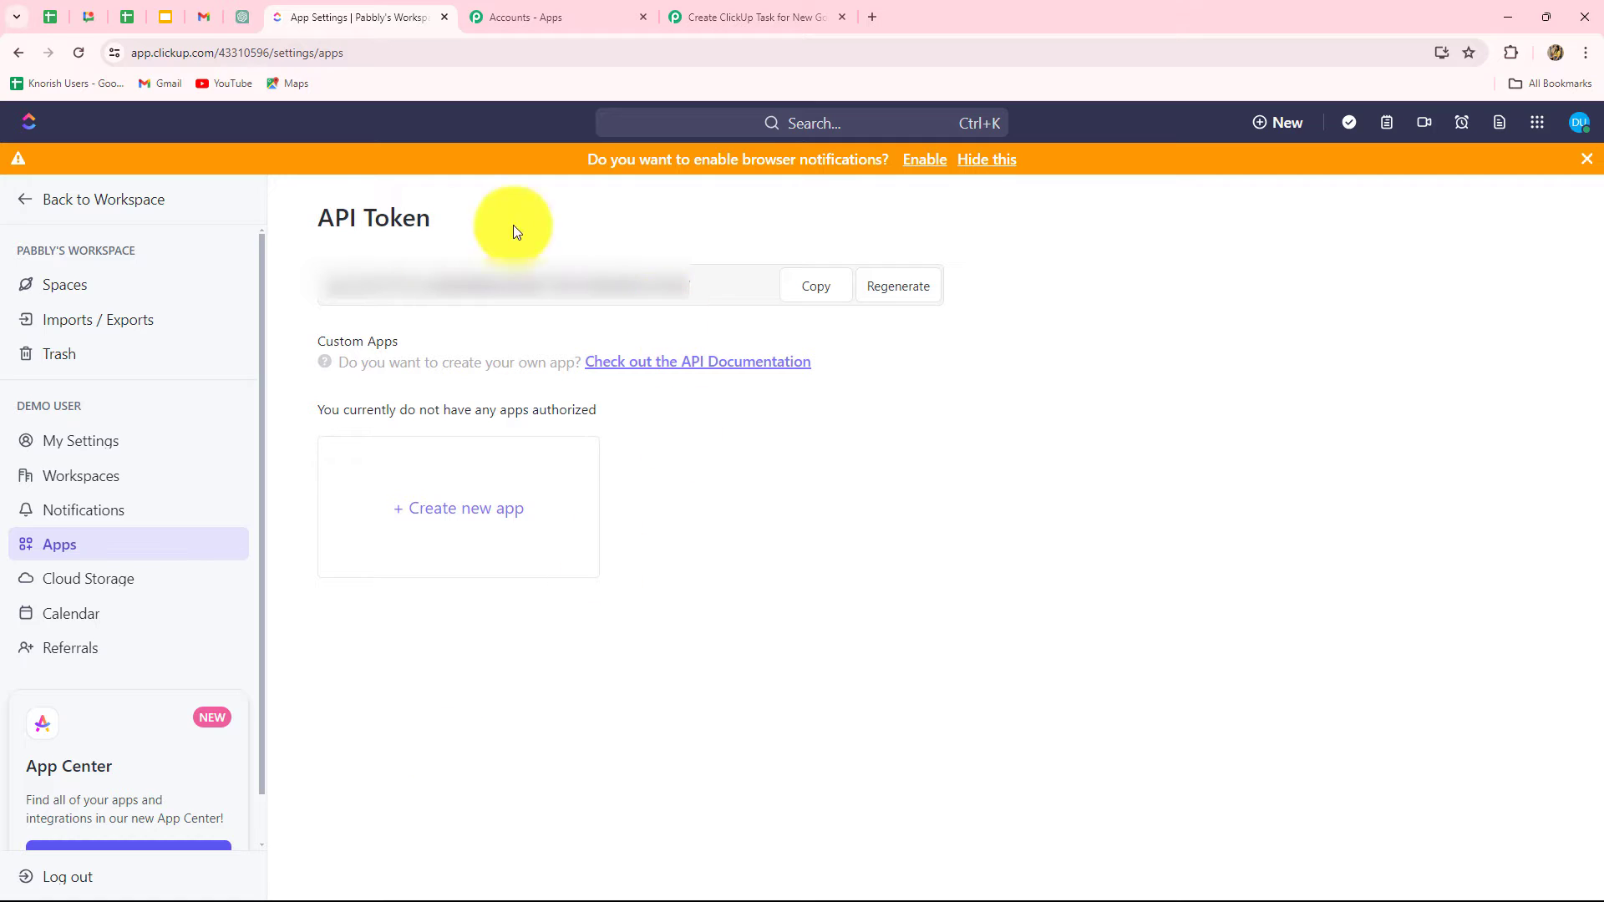
Step: Copy the ClickUp API token into Pabbly's API Token field and save the connection
{"action": "left_click", "coordinate": [814, 286]}
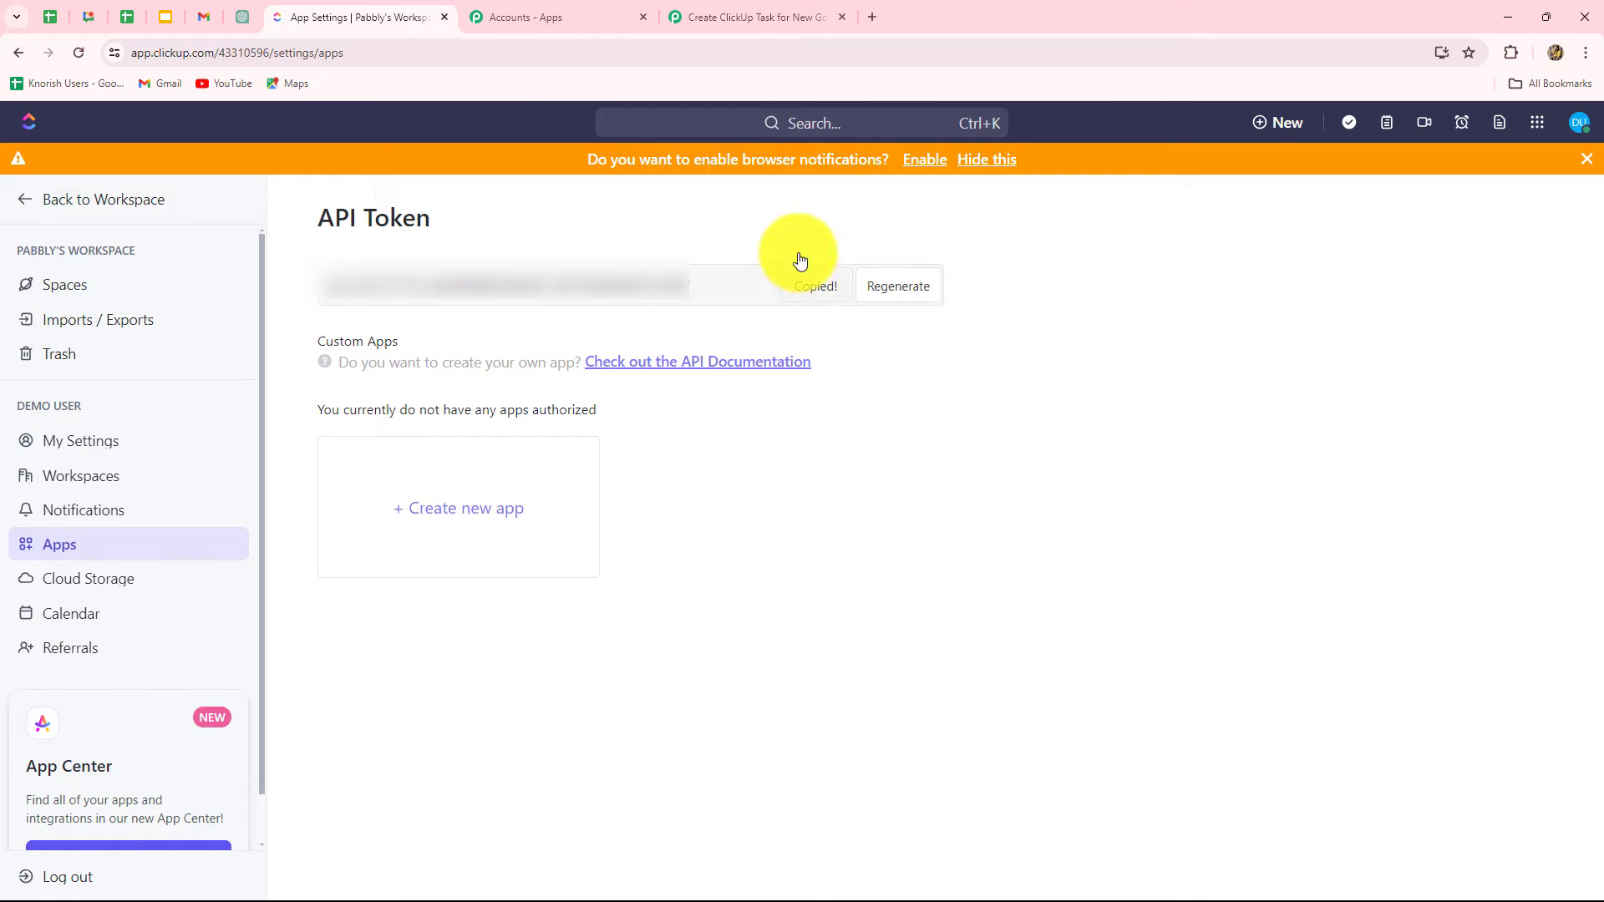
{"action": "left_click", "coordinate": [729, 15]}
{"action": "left_click", "coordinate": [760, 615]}
{"action": "key", "text": "ctrl+v"}
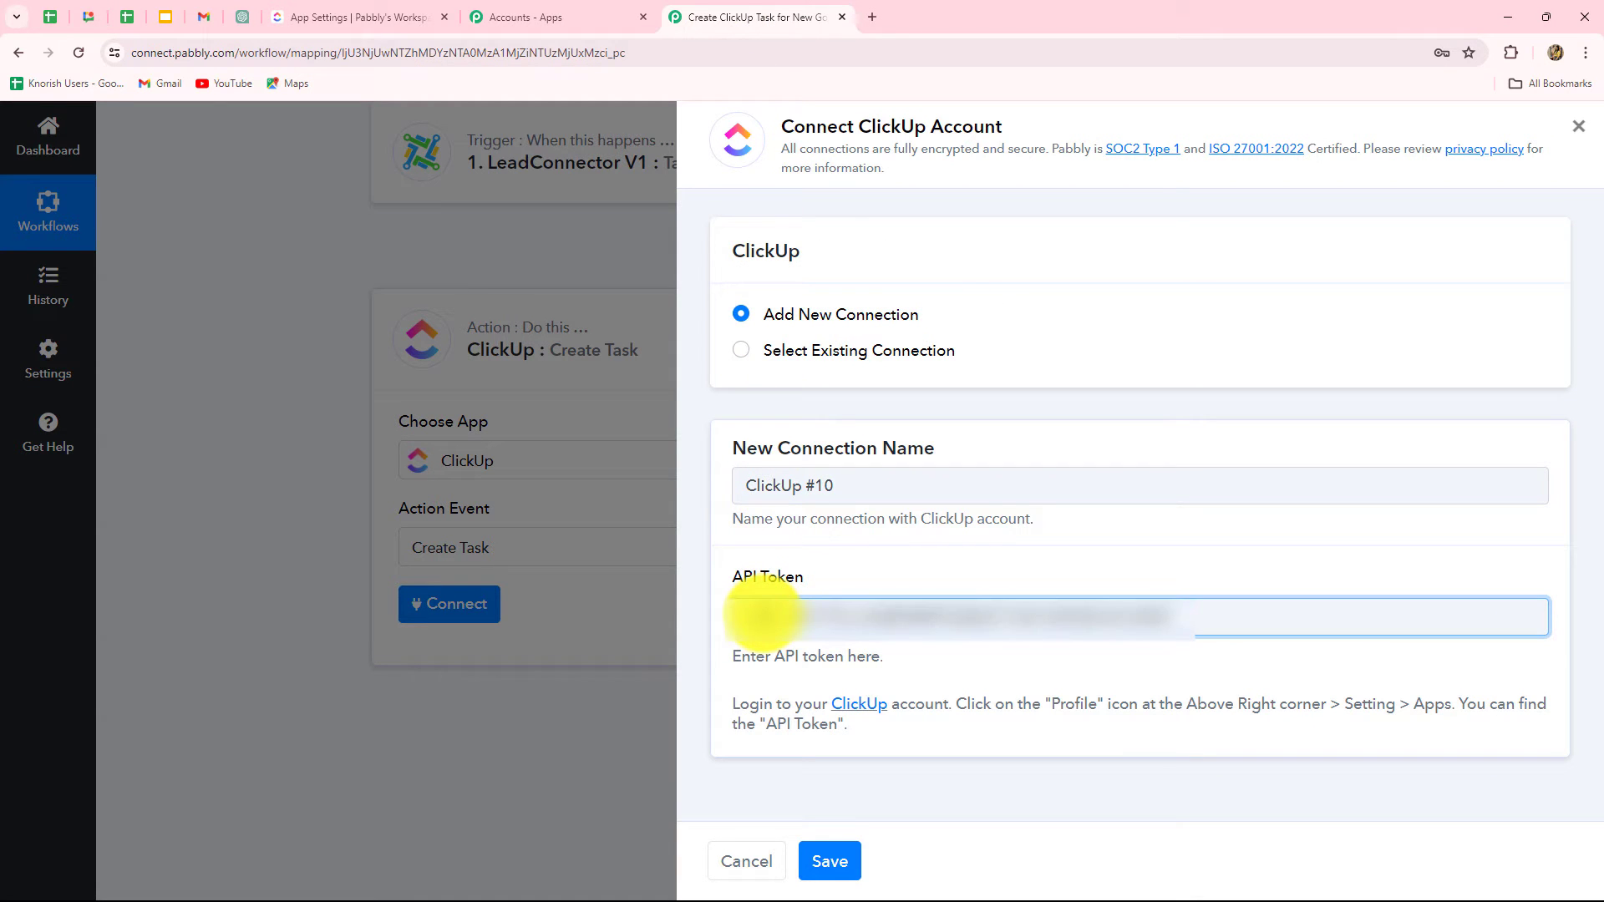
{"action": "left_click", "coordinate": [825, 861]}
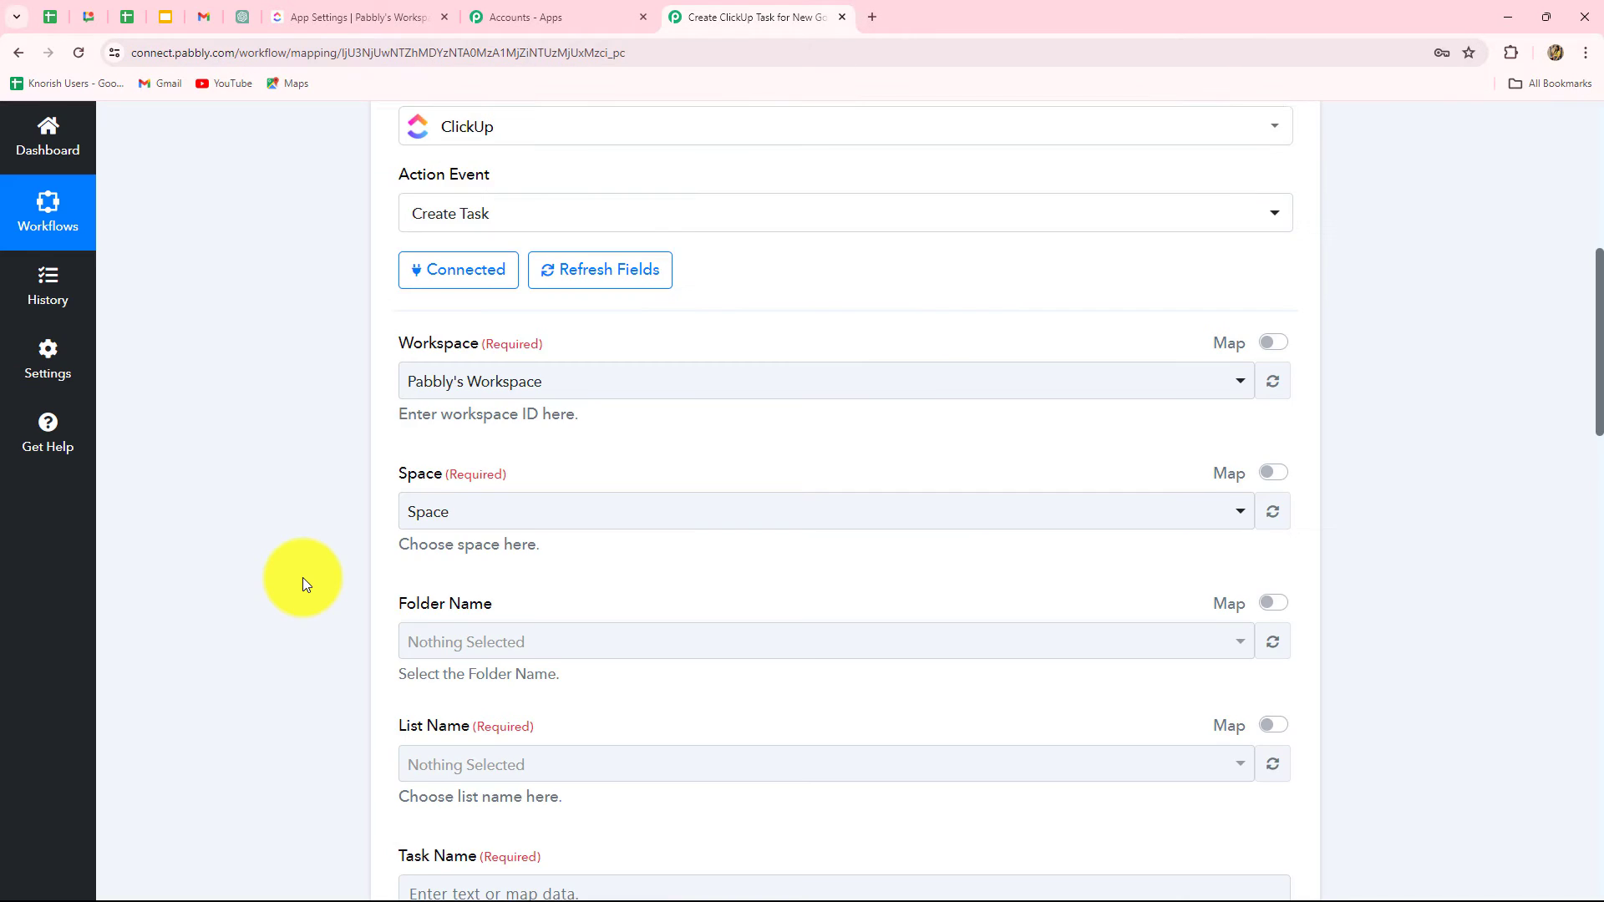
{"action": "scroll", "coordinate": [303, 578], "scroll_direction": "down", "scroll_amount": 7}
{"action": "scroll", "coordinate": [303, 579], "scroll_direction": "up", "scroll_amount": 8}
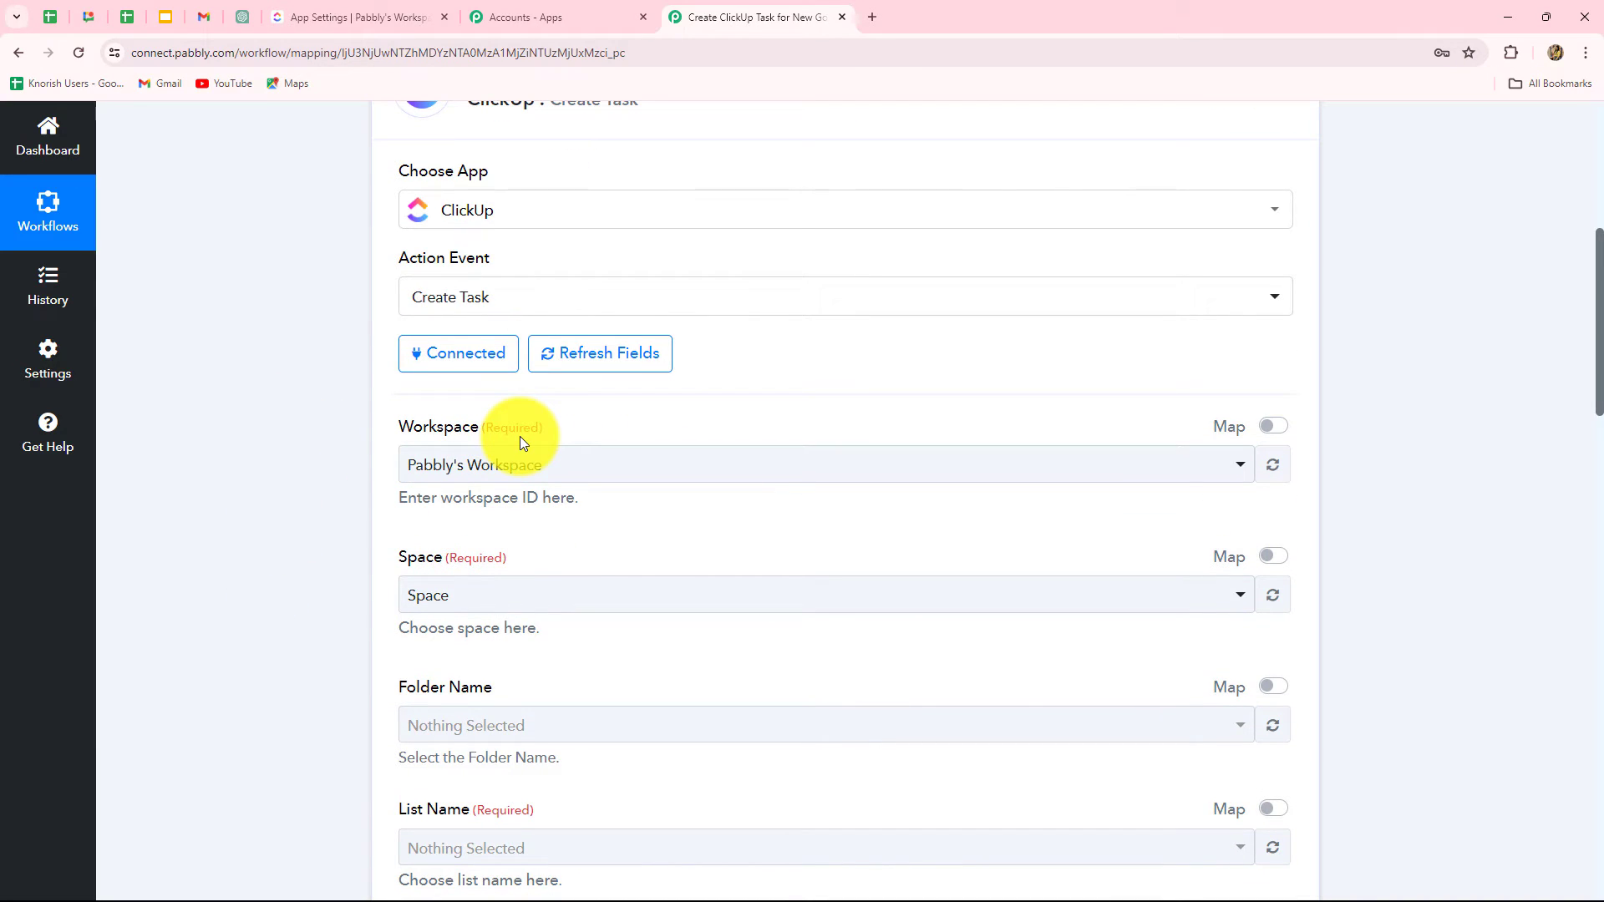
Step: Confirm the ClickUp workspace name and keep Pabbly's Workspace selected
{"action": "left_click", "coordinate": [342, 19]}
{"action": "left_click", "coordinate": [137, 205]}
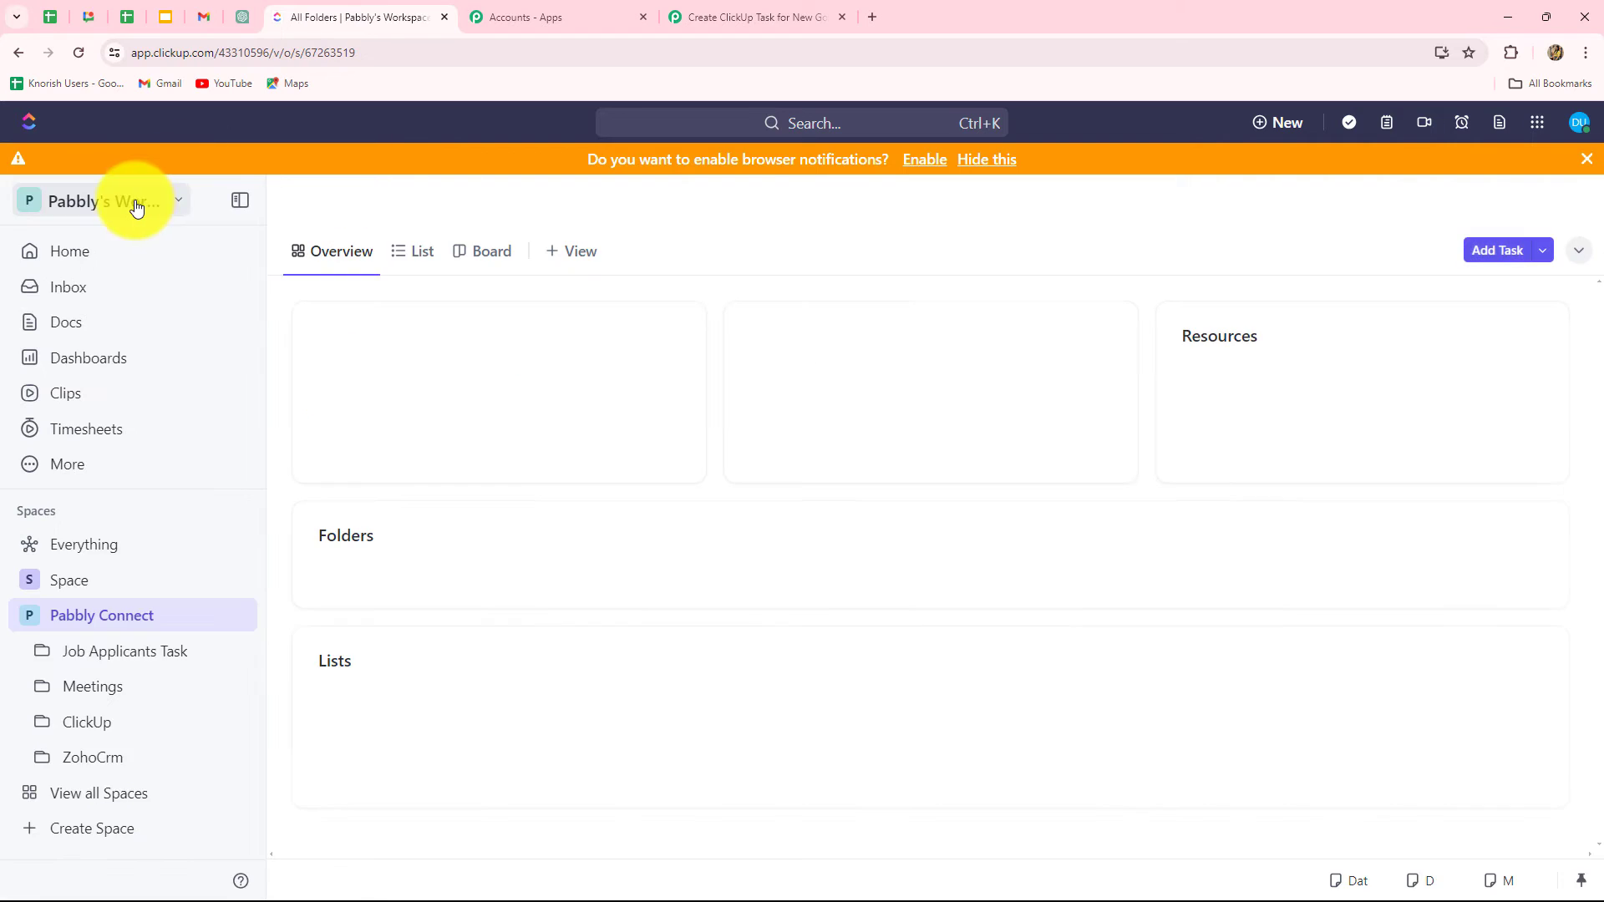
{"action": "left_click", "coordinate": [123, 205]}
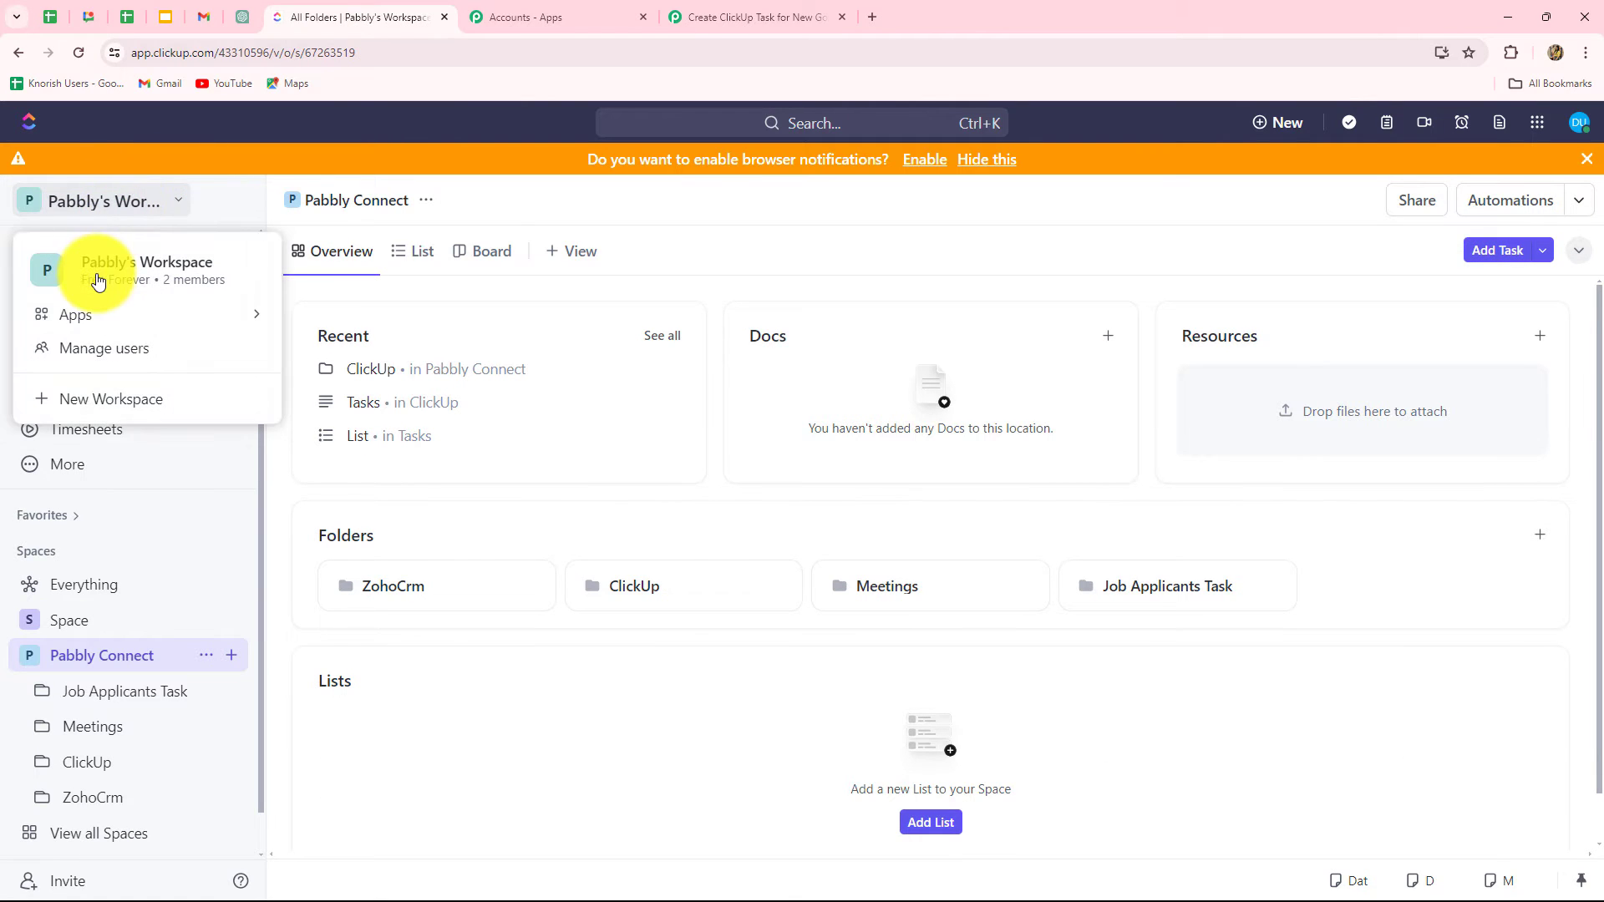
{"action": "left_click", "coordinate": [730, 15]}
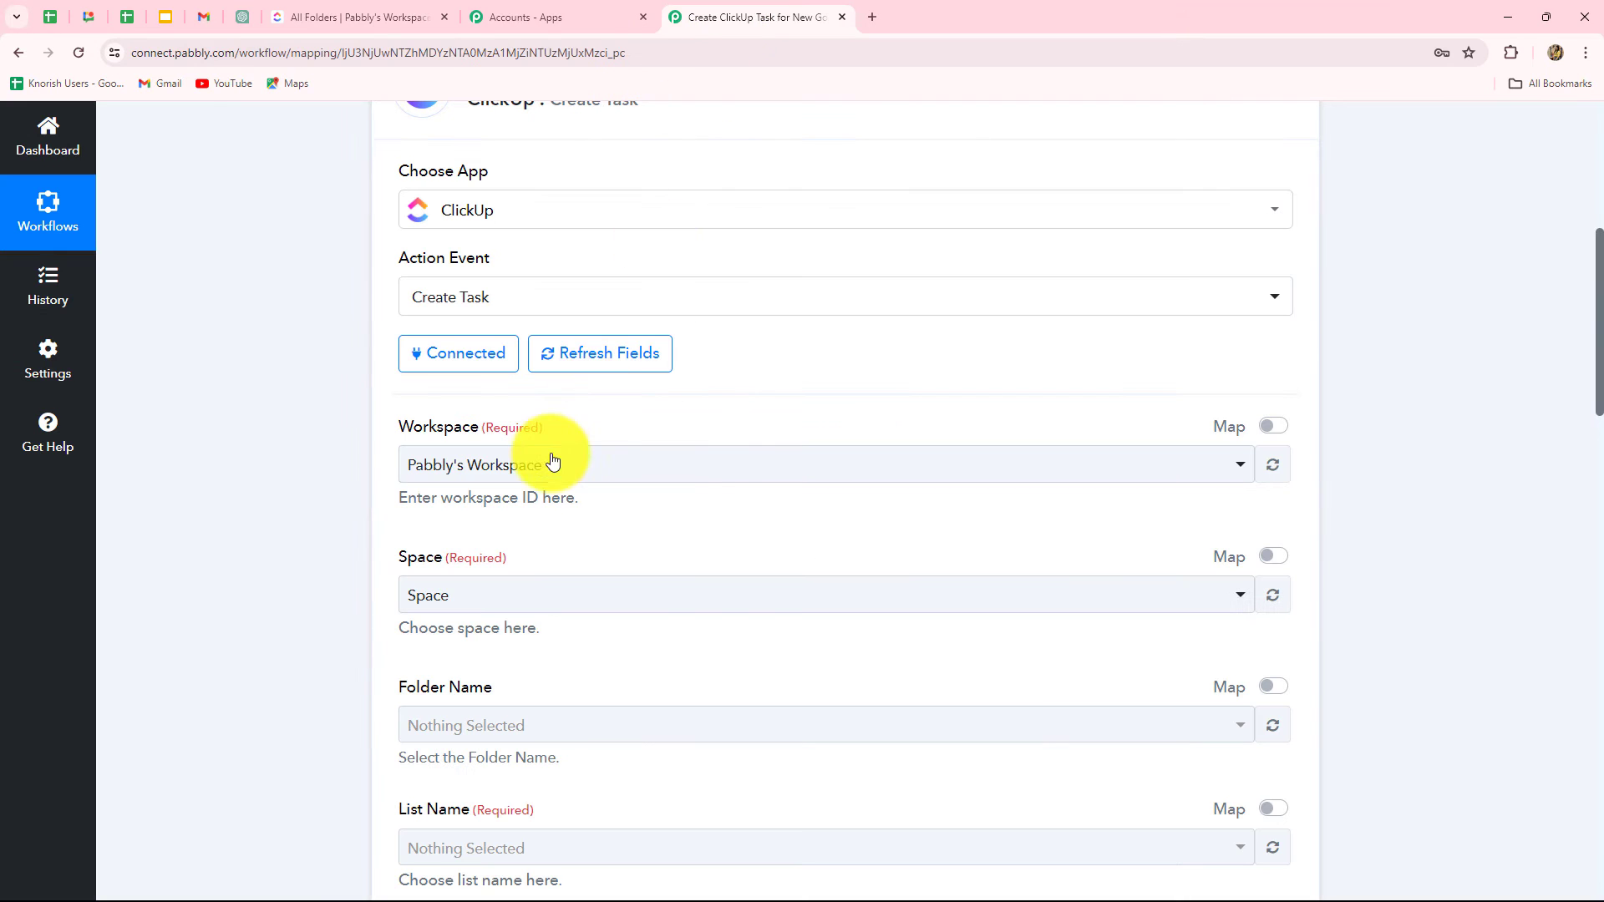
{"action": "left_click", "coordinate": [548, 459]}
{"action": "left_click", "coordinate": [281, 528]}
{"action": "scroll", "coordinate": [326, 485], "scroll_direction": "down", "scroll_amount": 3}
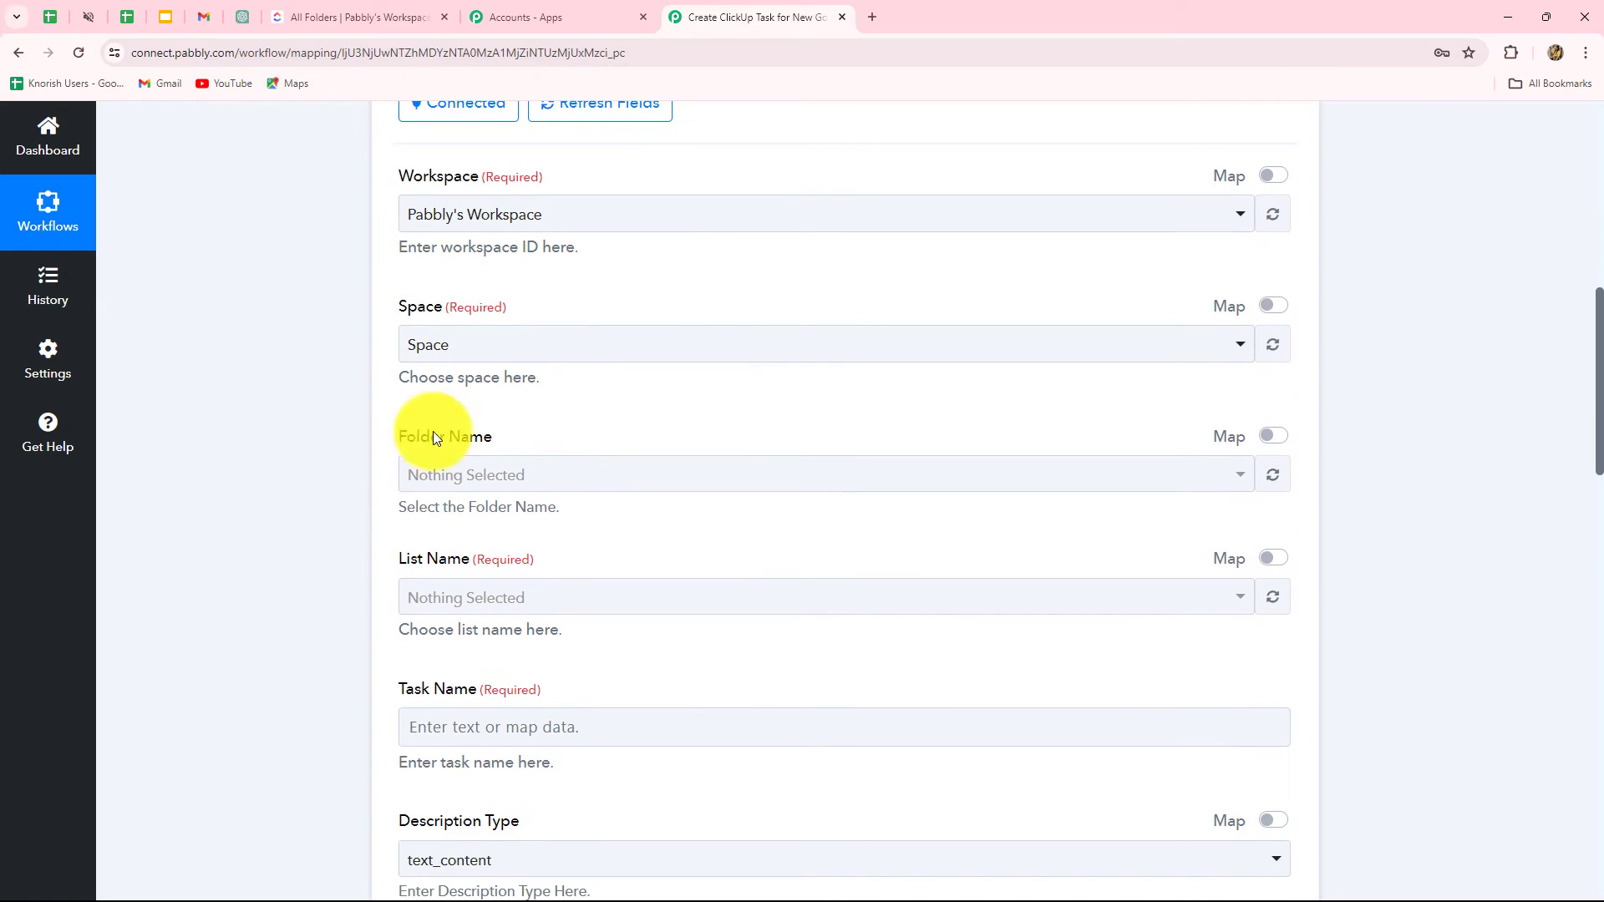
{"action": "left_click", "coordinate": [455, 351]}
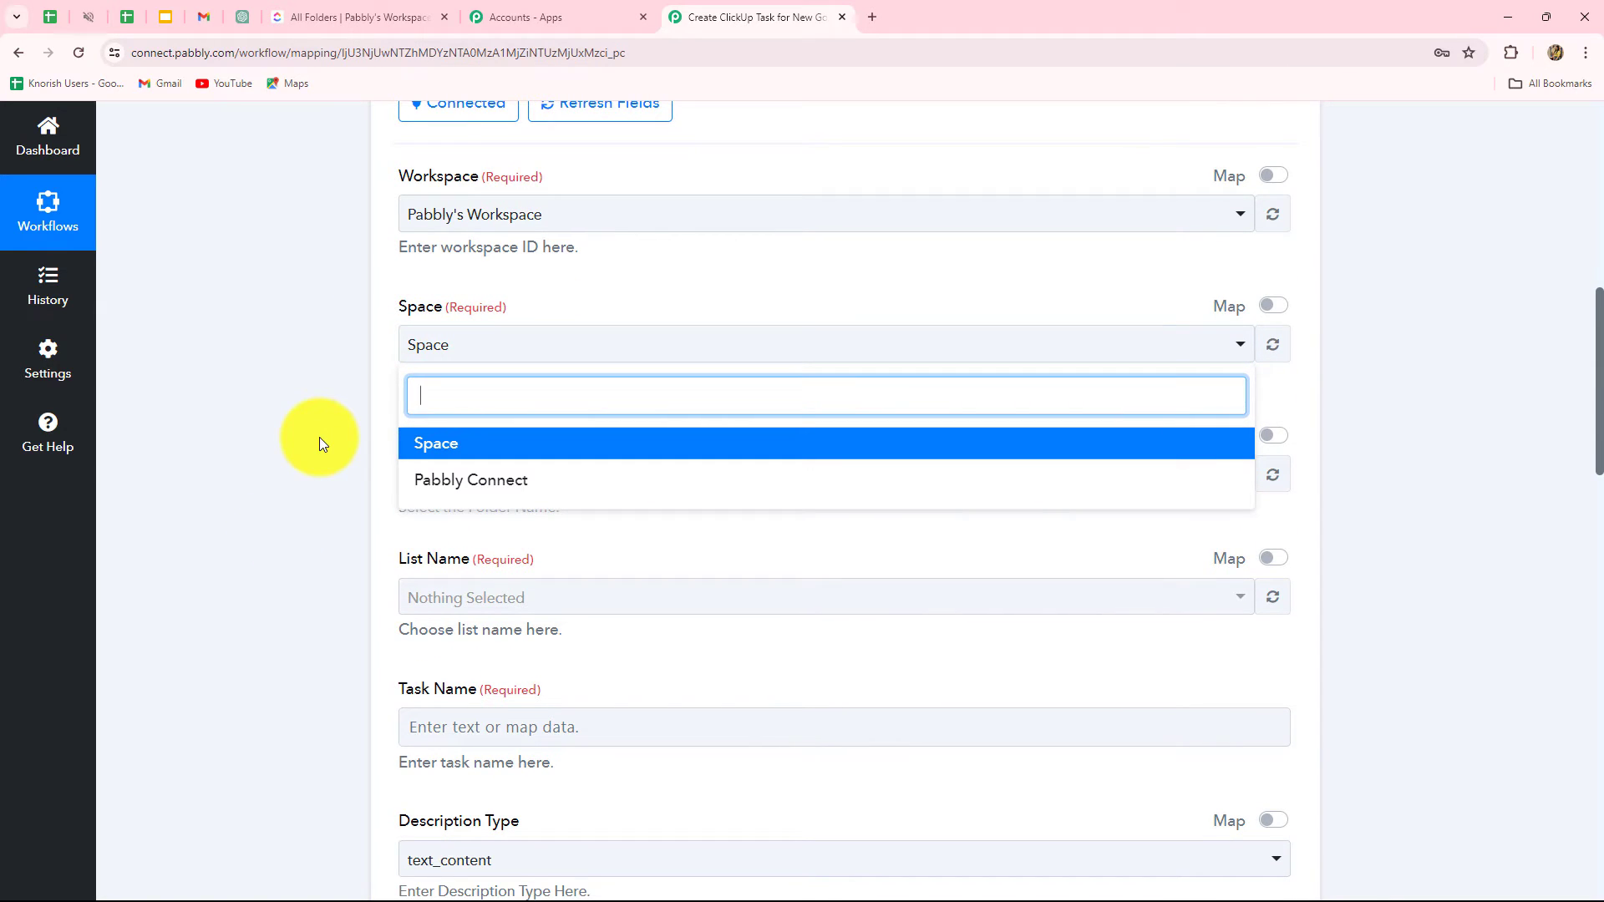
{"action": "left_click", "coordinate": [319, 438]}
Step: Set the Space to Pabbly Connect after checking its folders in ClickUp
{"action": "left_click", "coordinate": [365, 18]}
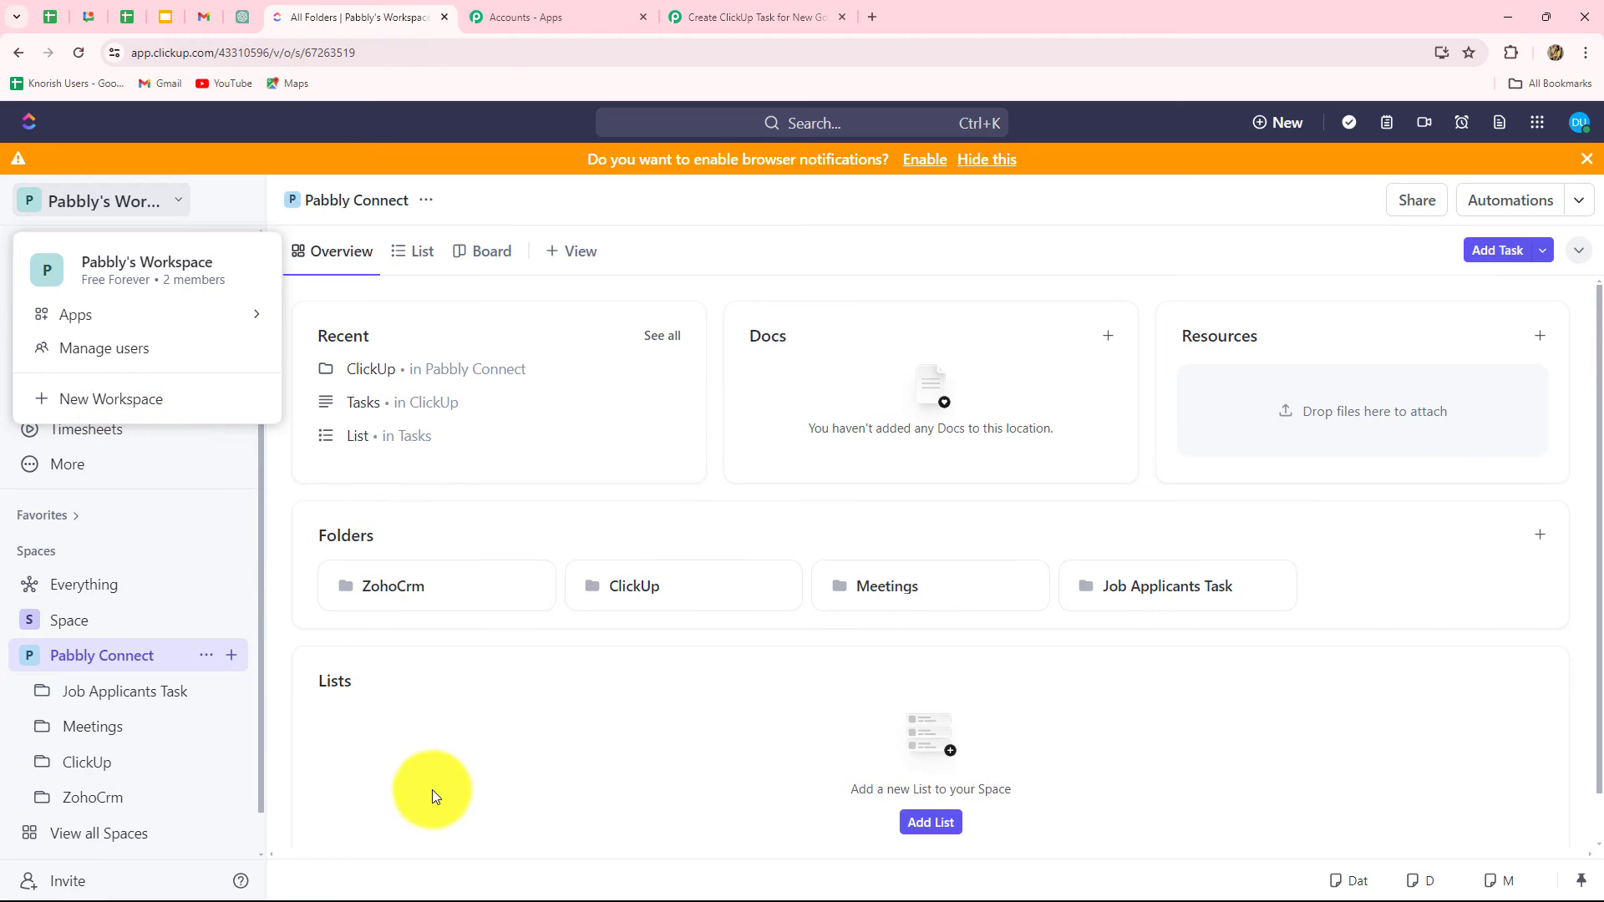
{"action": "left_click", "coordinate": [58, 622]}
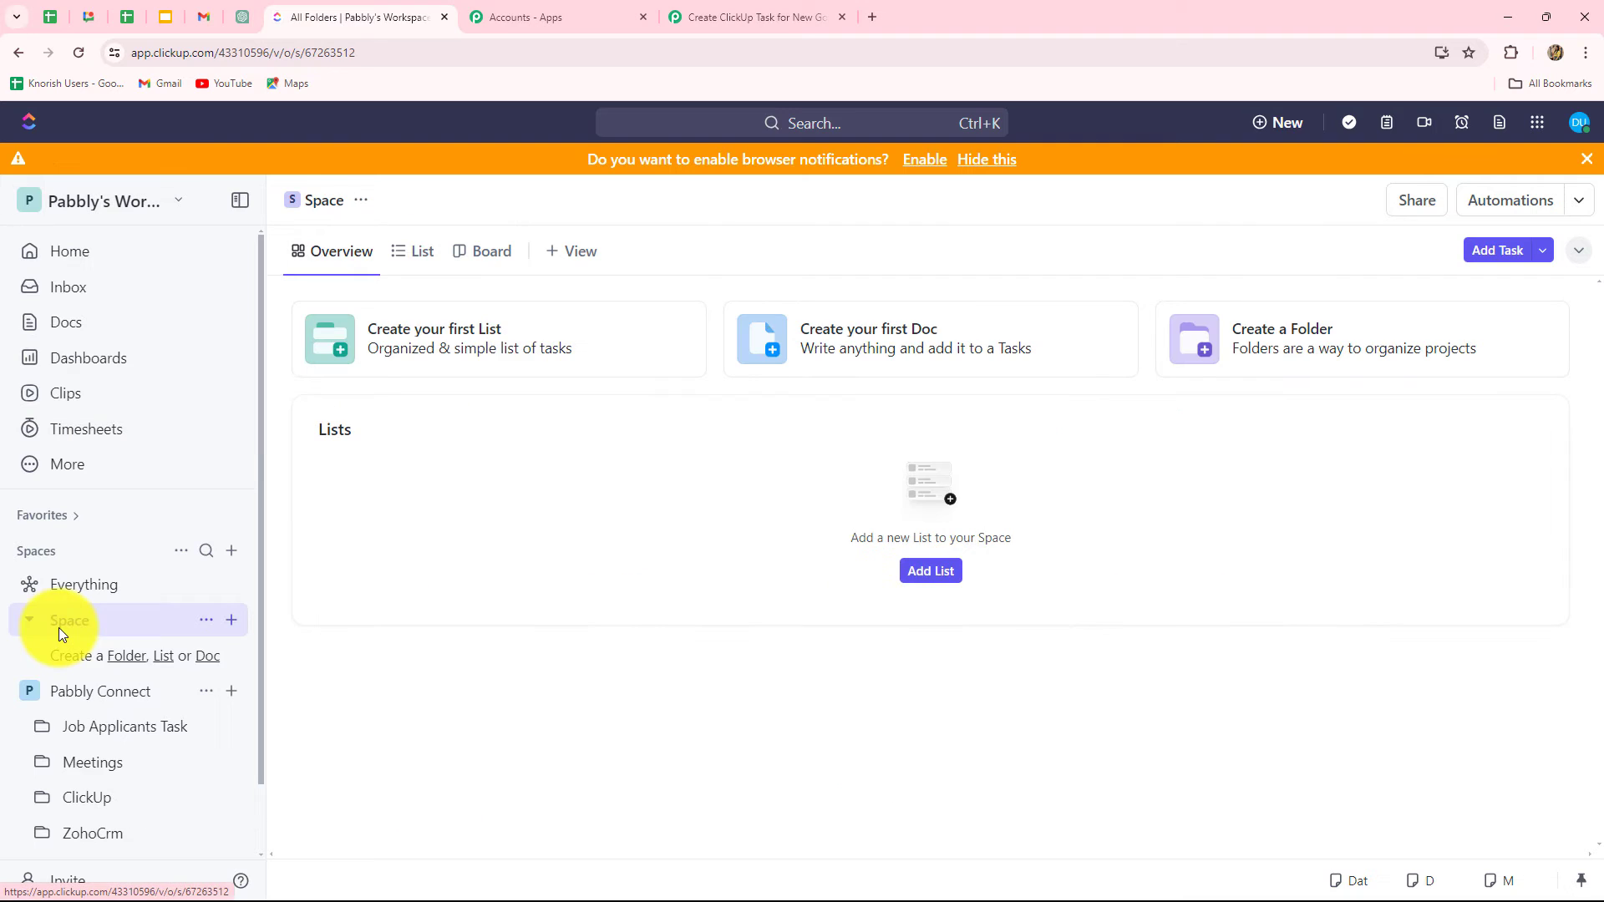
{"action": "left_click", "coordinate": [126, 696]}
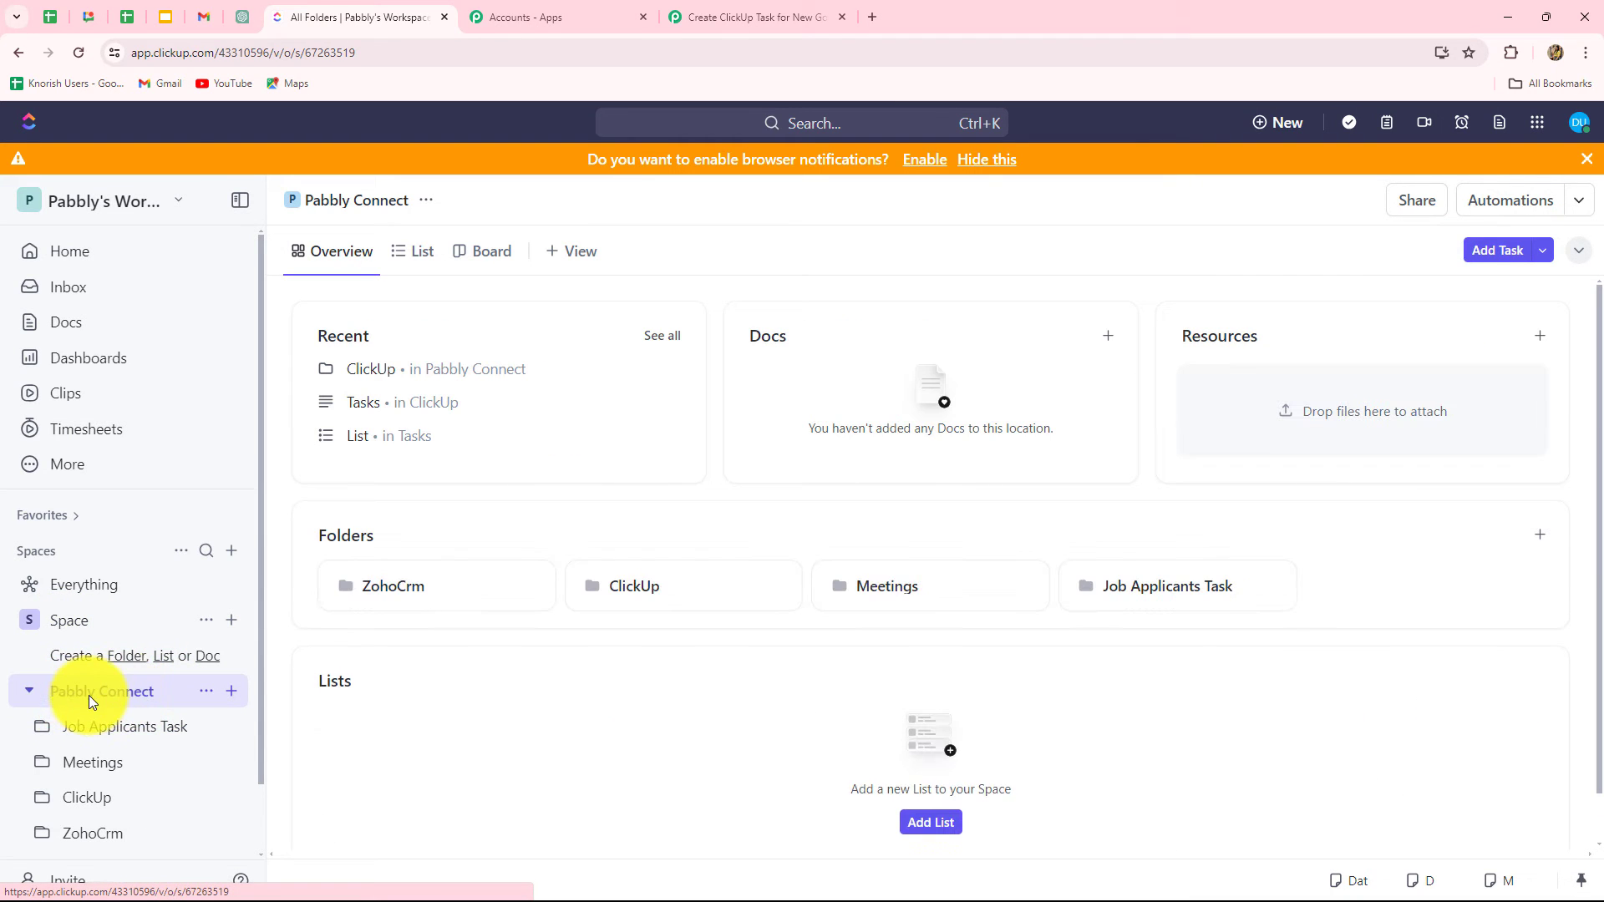
{"action": "left_click", "coordinate": [755, 16]}
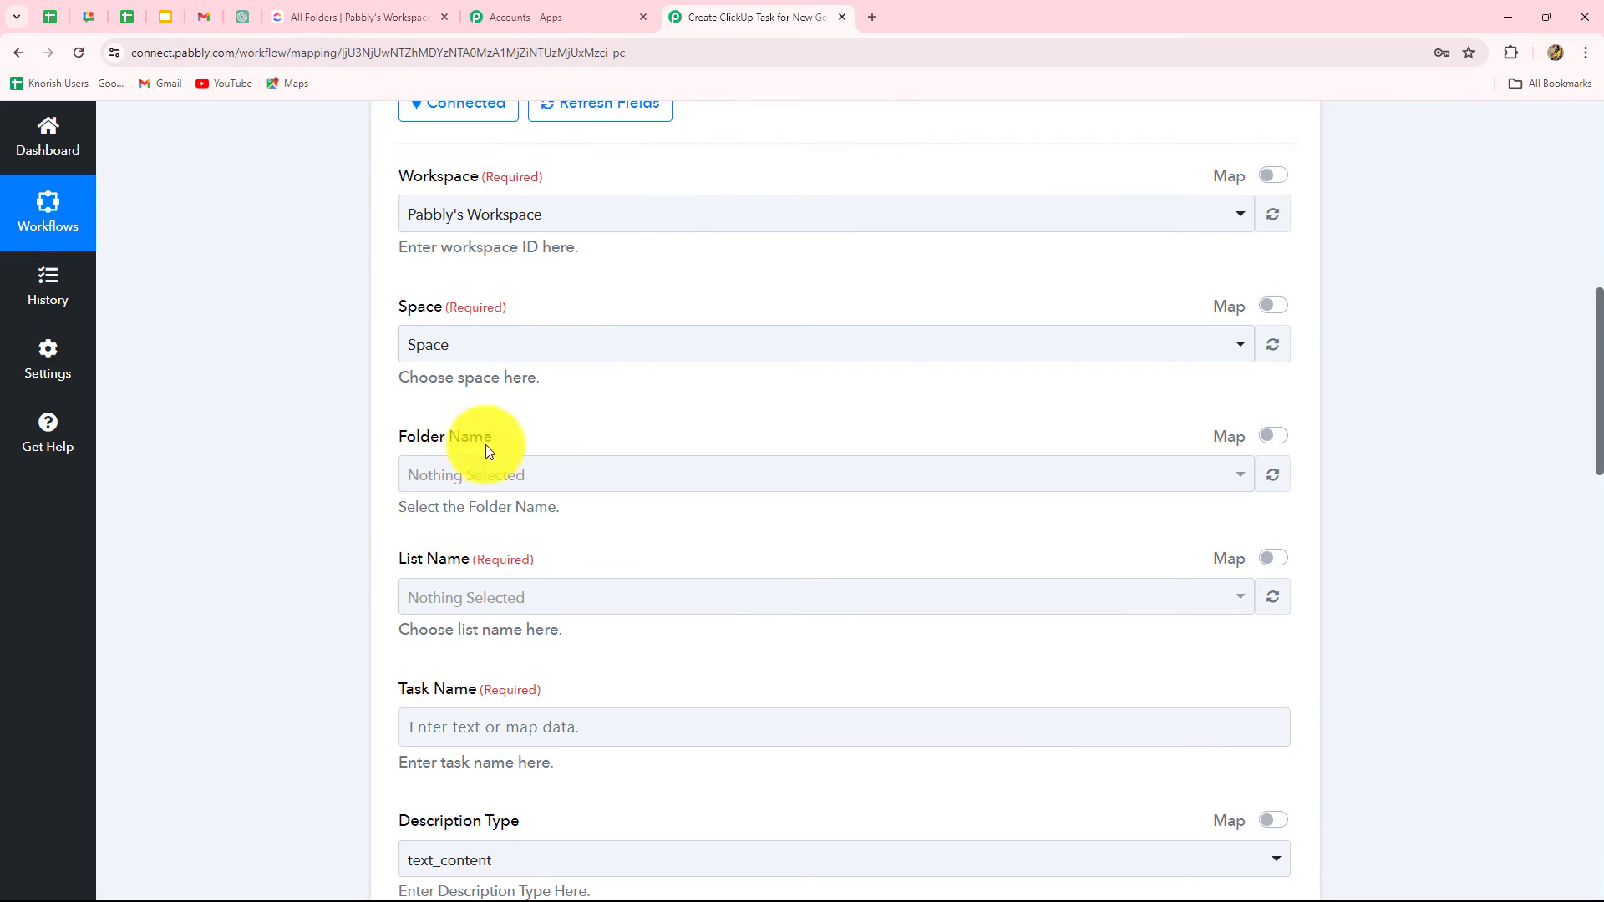
{"action": "left_click", "coordinate": [468, 341]}
{"action": "left_click", "coordinate": [443, 478]}
{"action": "scroll", "coordinate": [376, 279], "scroll_direction": "down", "scroll_amount": 2}
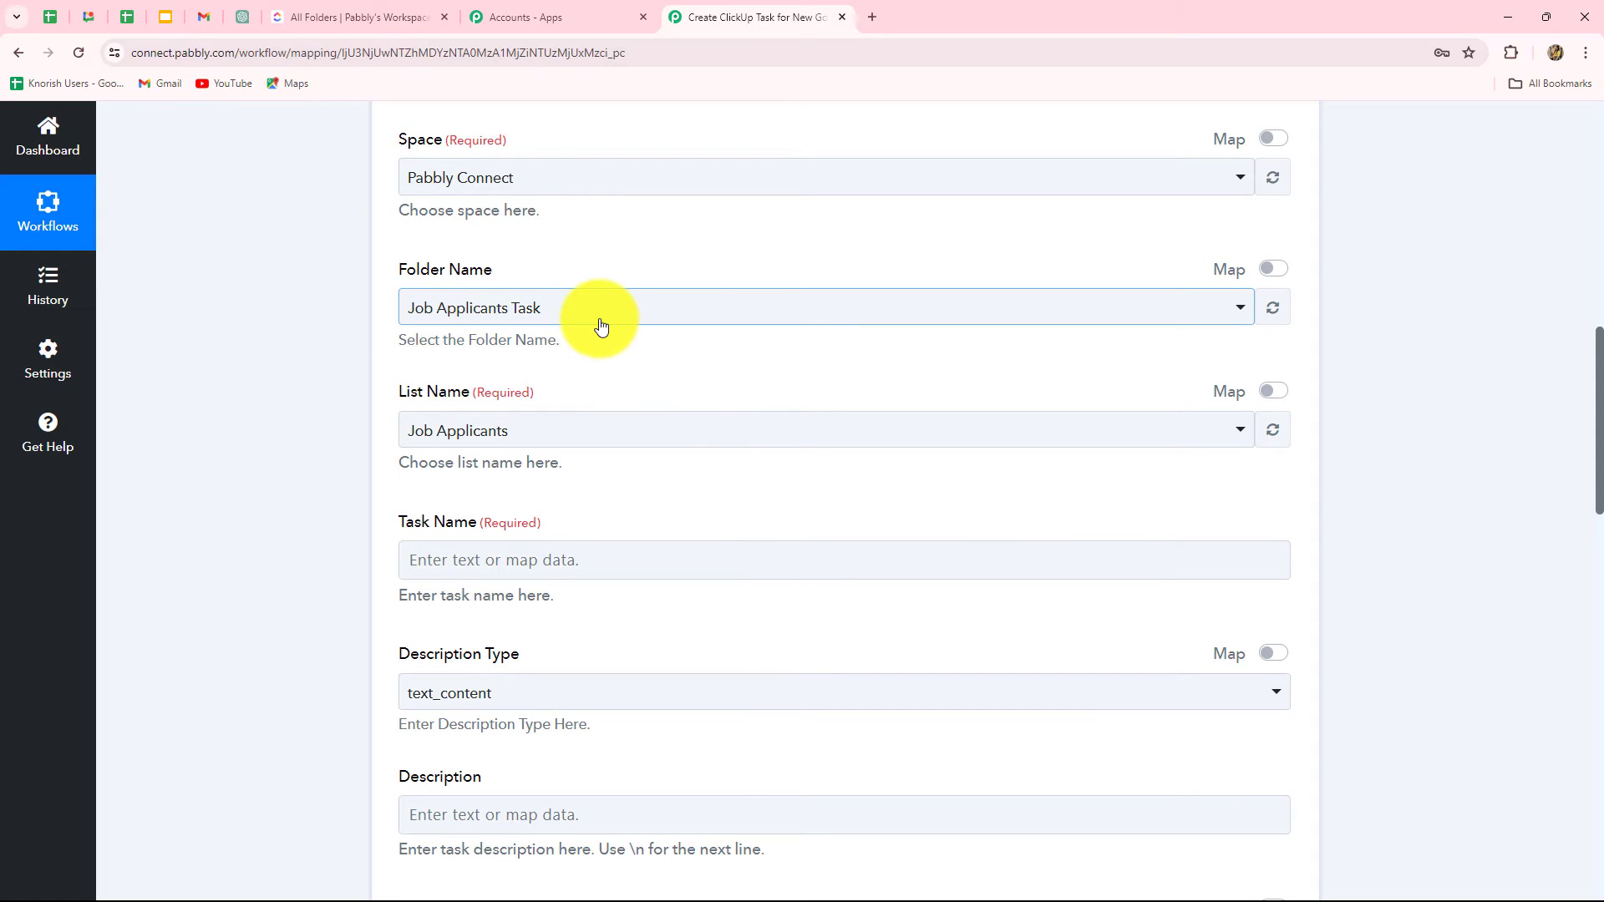
{"action": "left_click", "coordinate": [310, 10]}
{"action": "scroll", "coordinate": [113, 719], "scroll_direction": "down", "scroll_amount": 1}
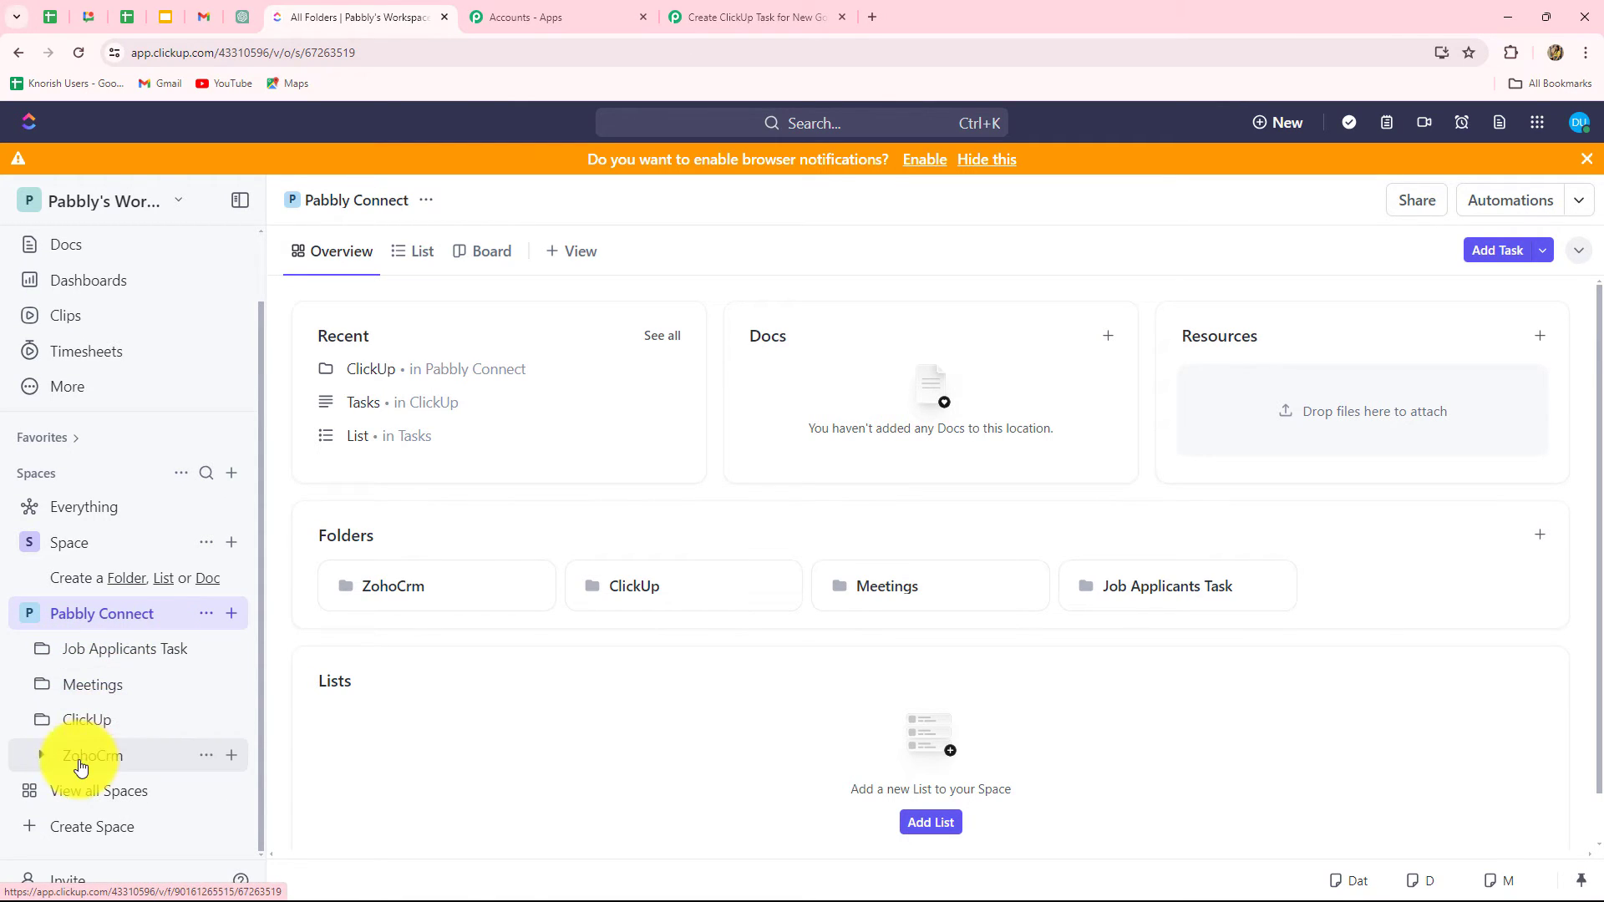
Step: Set the Create Task step's folder to Meetings
{"action": "left_click", "coordinate": [94, 686]}
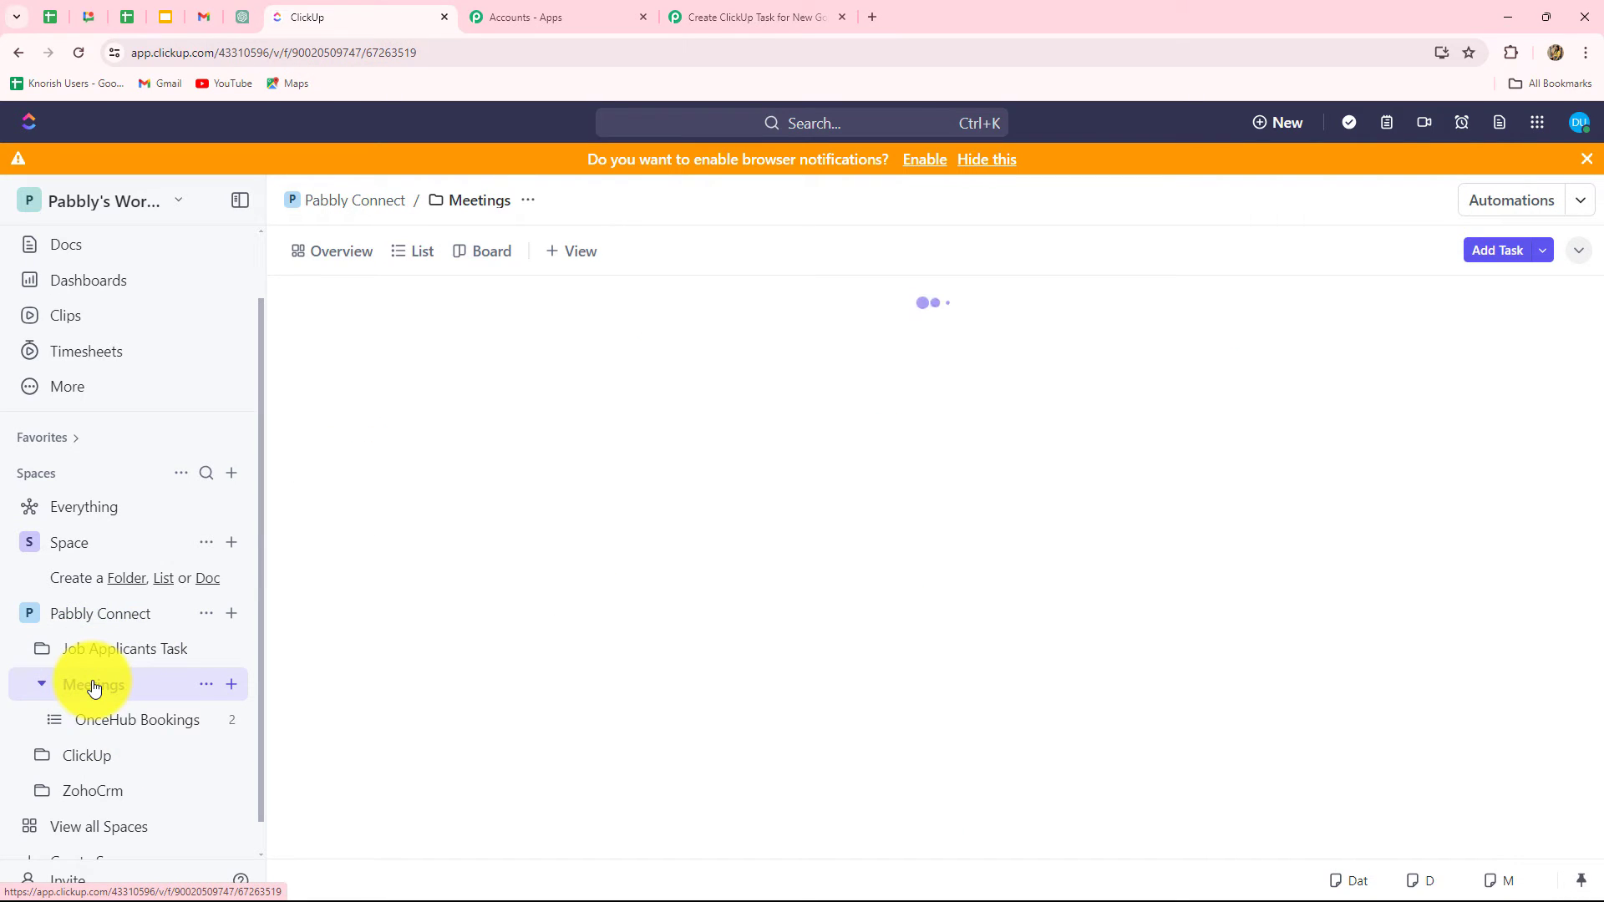
{"action": "left_click", "coordinate": [790, 13]}
{"action": "left_click", "coordinate": [490, 308]}
{"action": "left_click", "coordinate": [457, 441]}
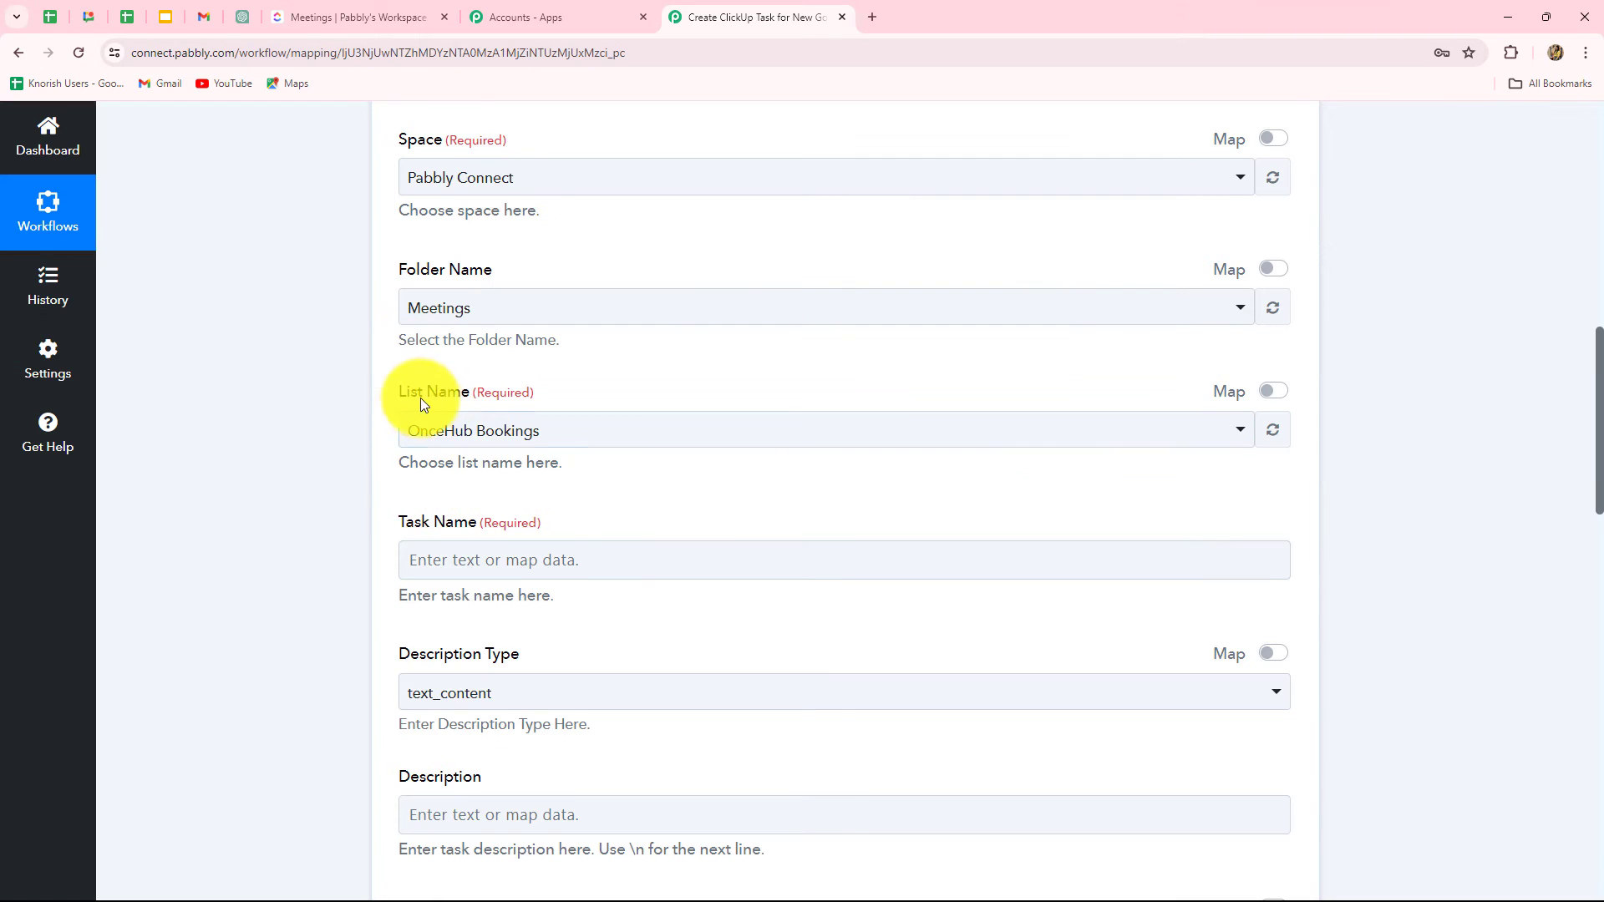
Step: Create a new list named GoHighLevel in ClickUp's Meetings folder
{"action": "left_click", "coordinate": [309, 15]}
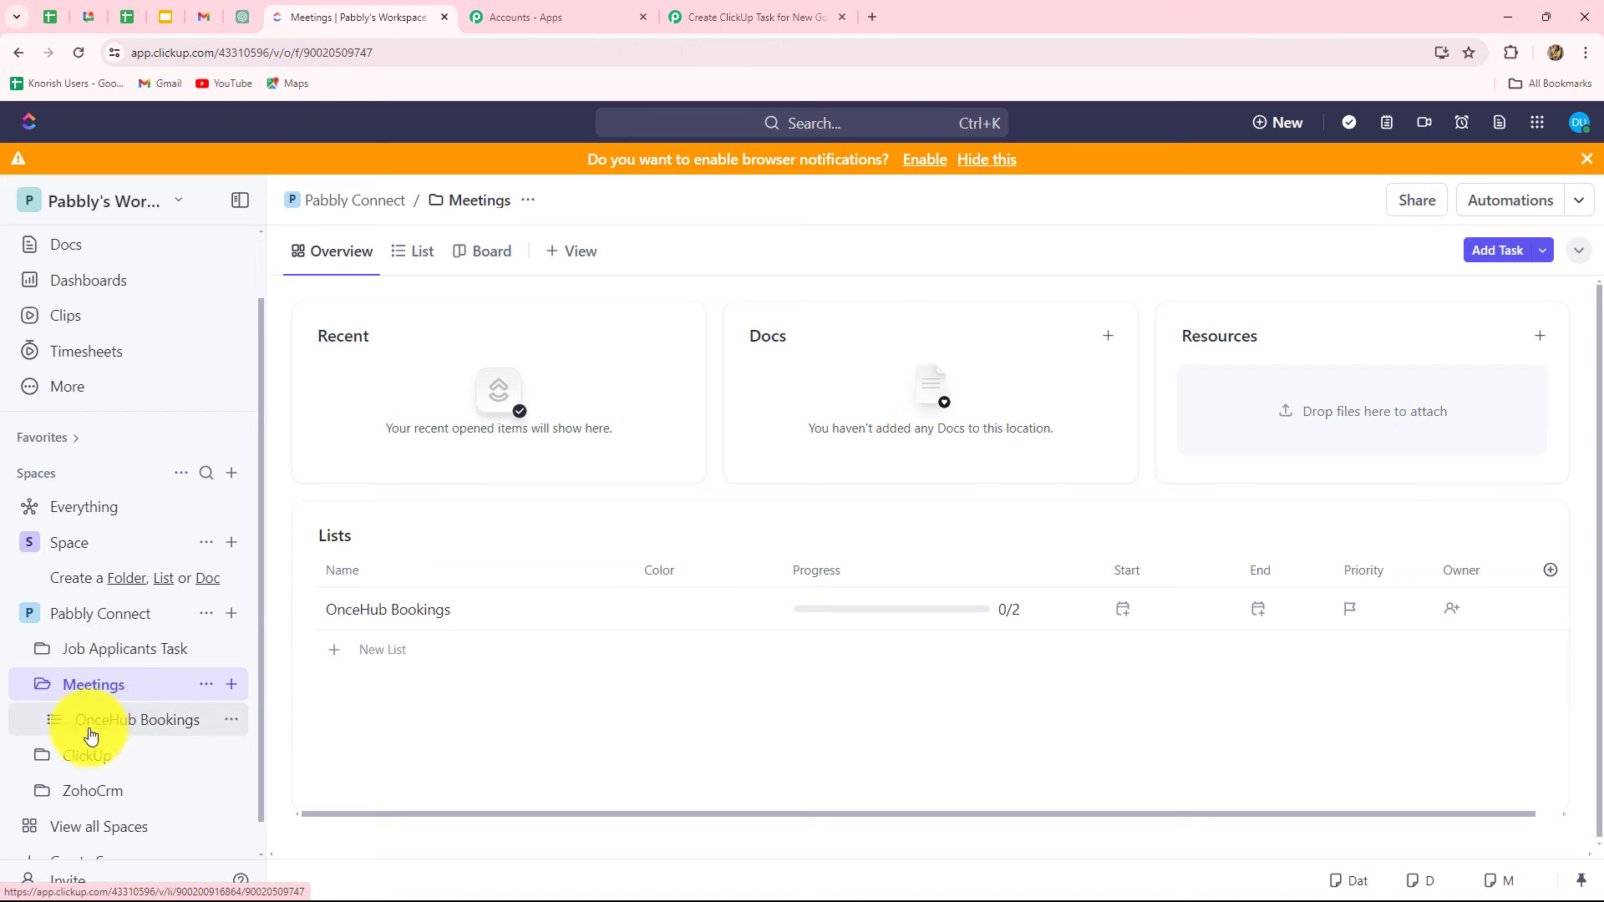
{"action": "left_click", "coordinate": [232, 720]}
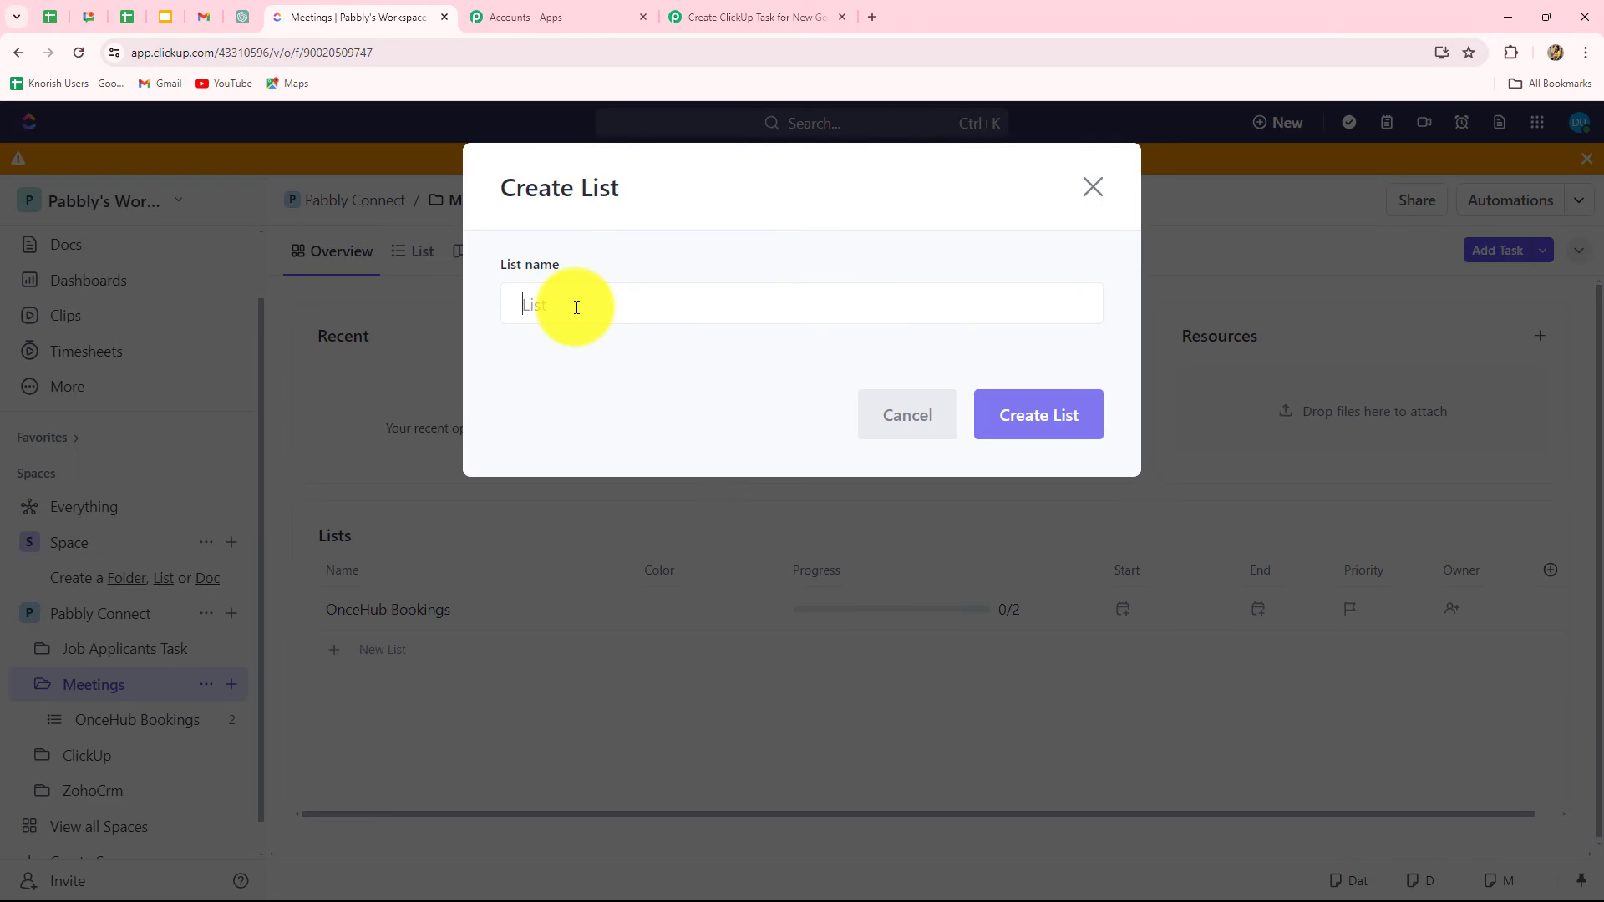
{"action": "type", "text": "GoHighLevel"}
{"action": "left_click", "coordinate": [999, 418]}
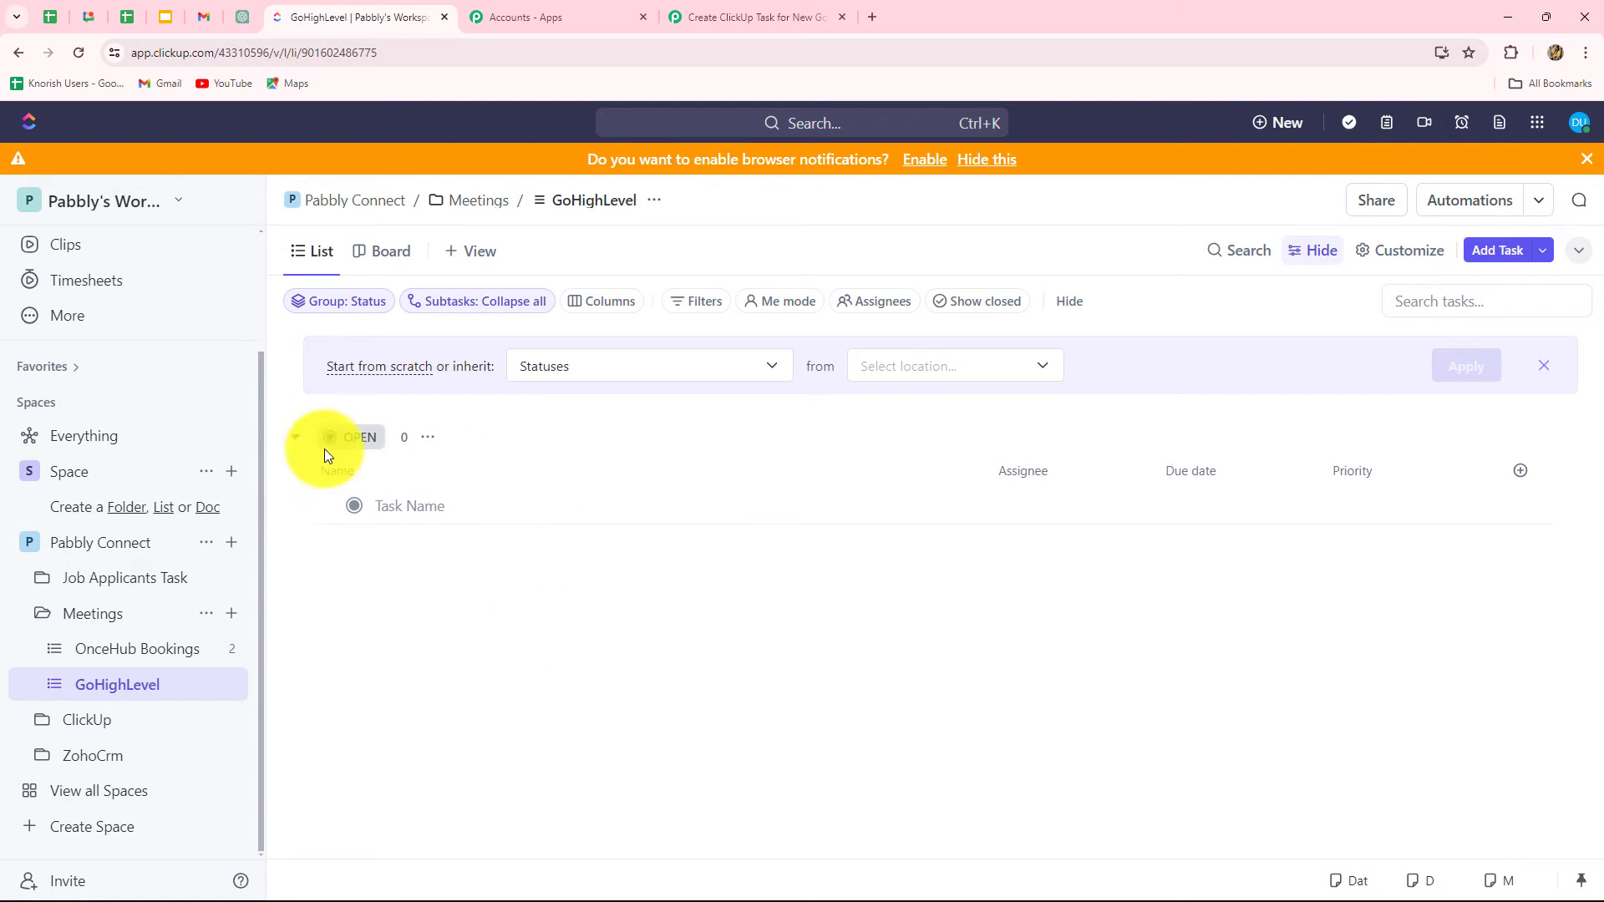
{"action": "left_click", "coordinate": [735, 17]}
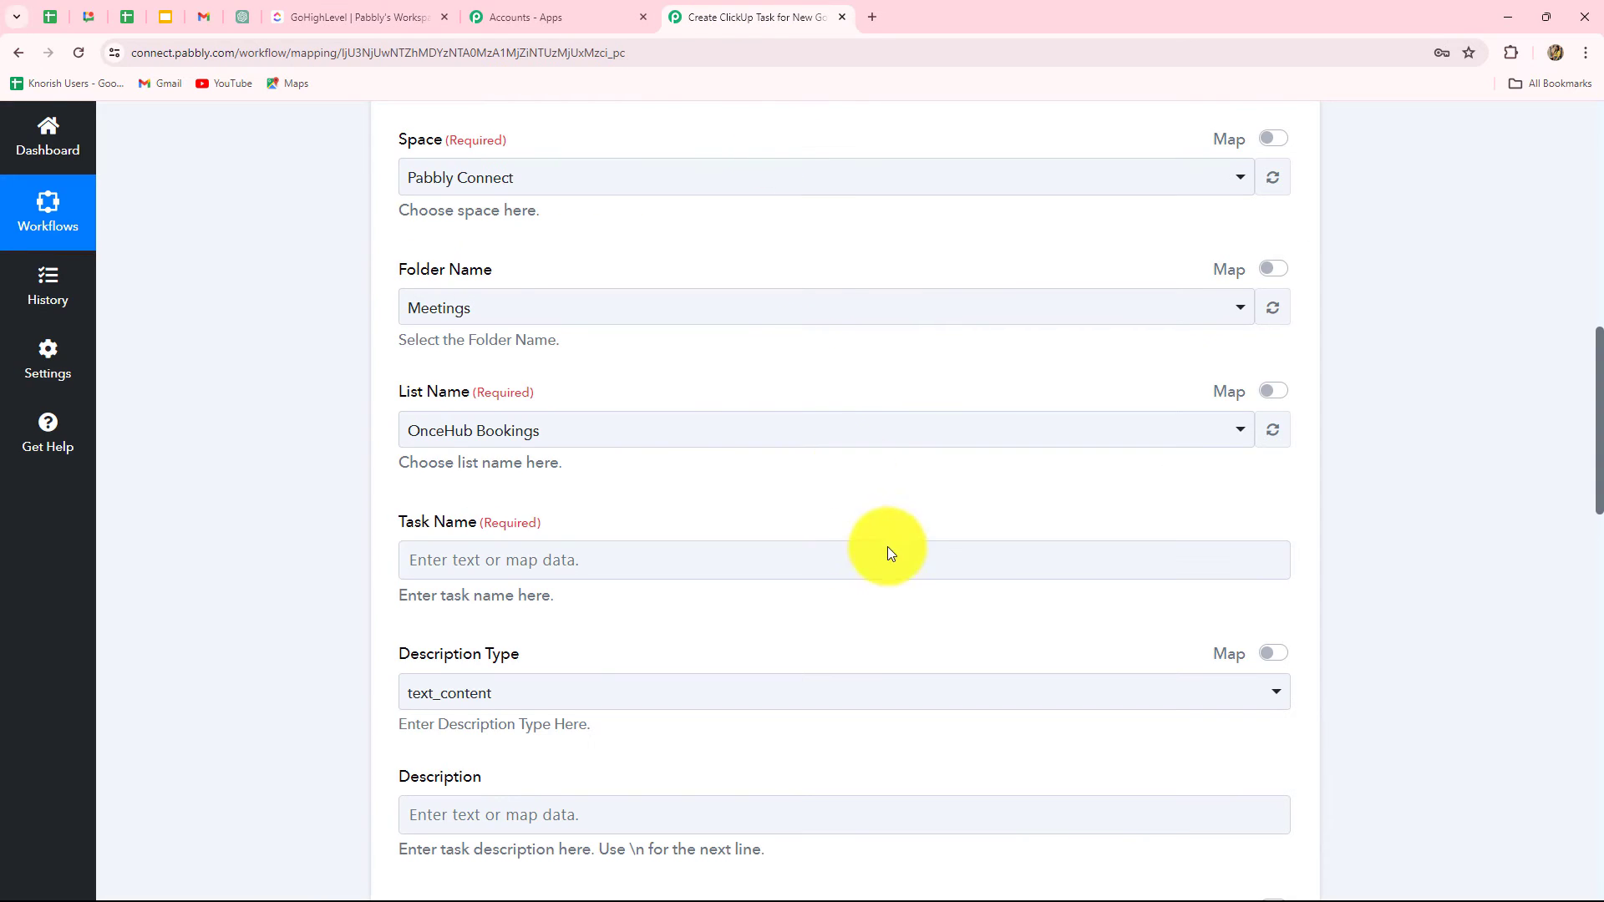
Step: Refresh the ClickUp lists and select GoHighLevel as the List Name
{"action": "left_click", "coordinate": [1270, 426]}
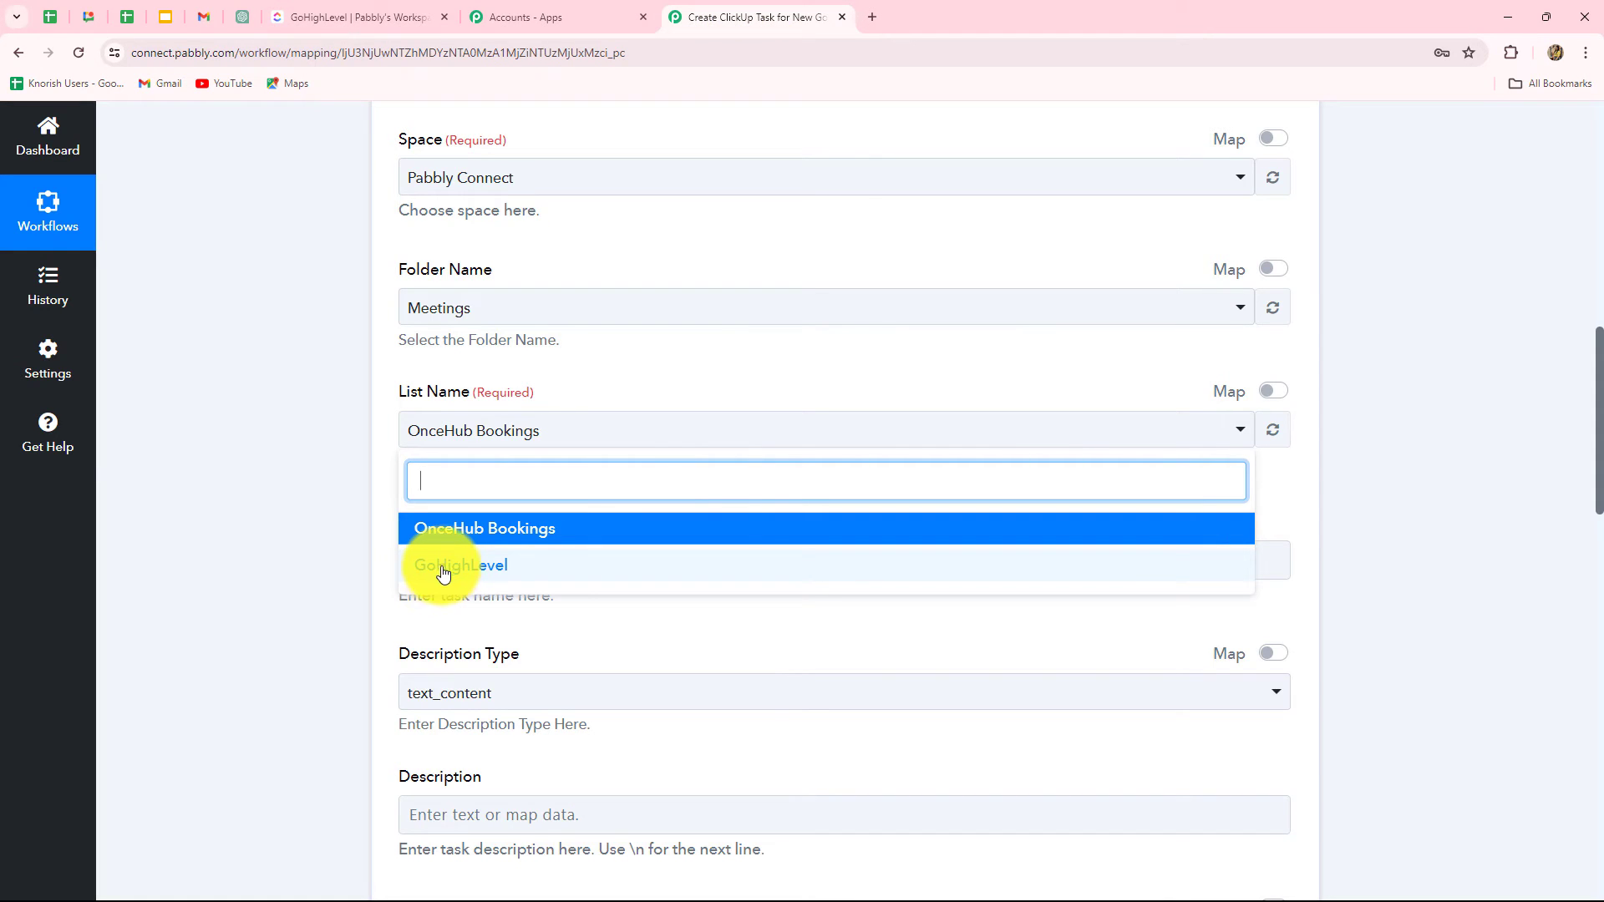
{"action": "left_click", "coordinate": [445, 567]}
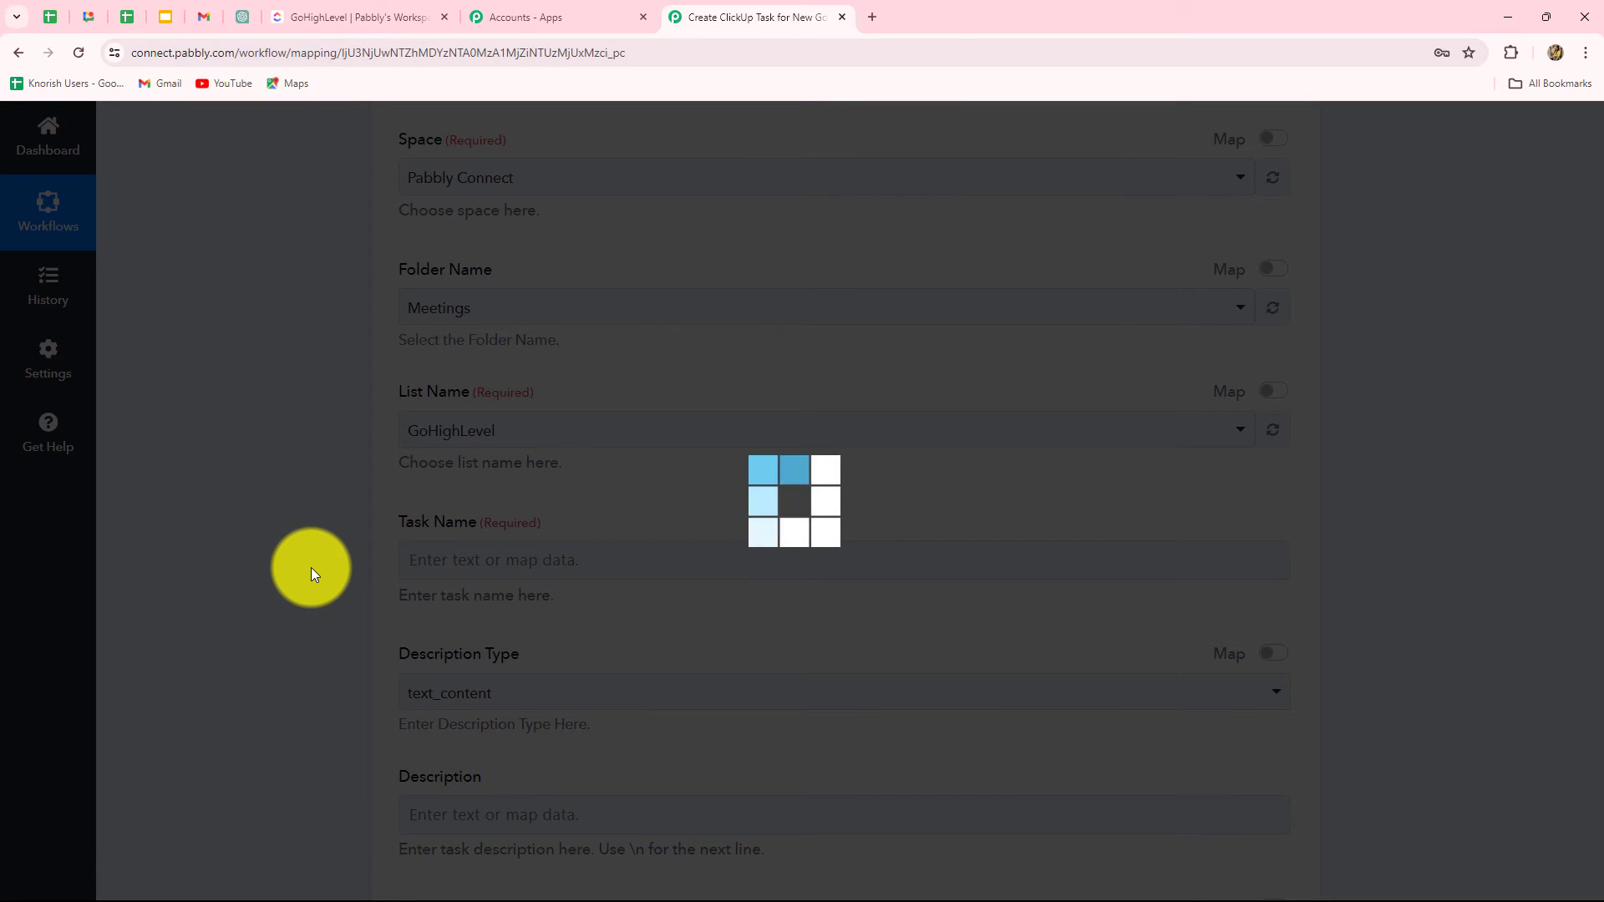
{"action": "scroll", "coordinate": [320, 571], "scroll_direction": "down", "scroll_amount": 3}
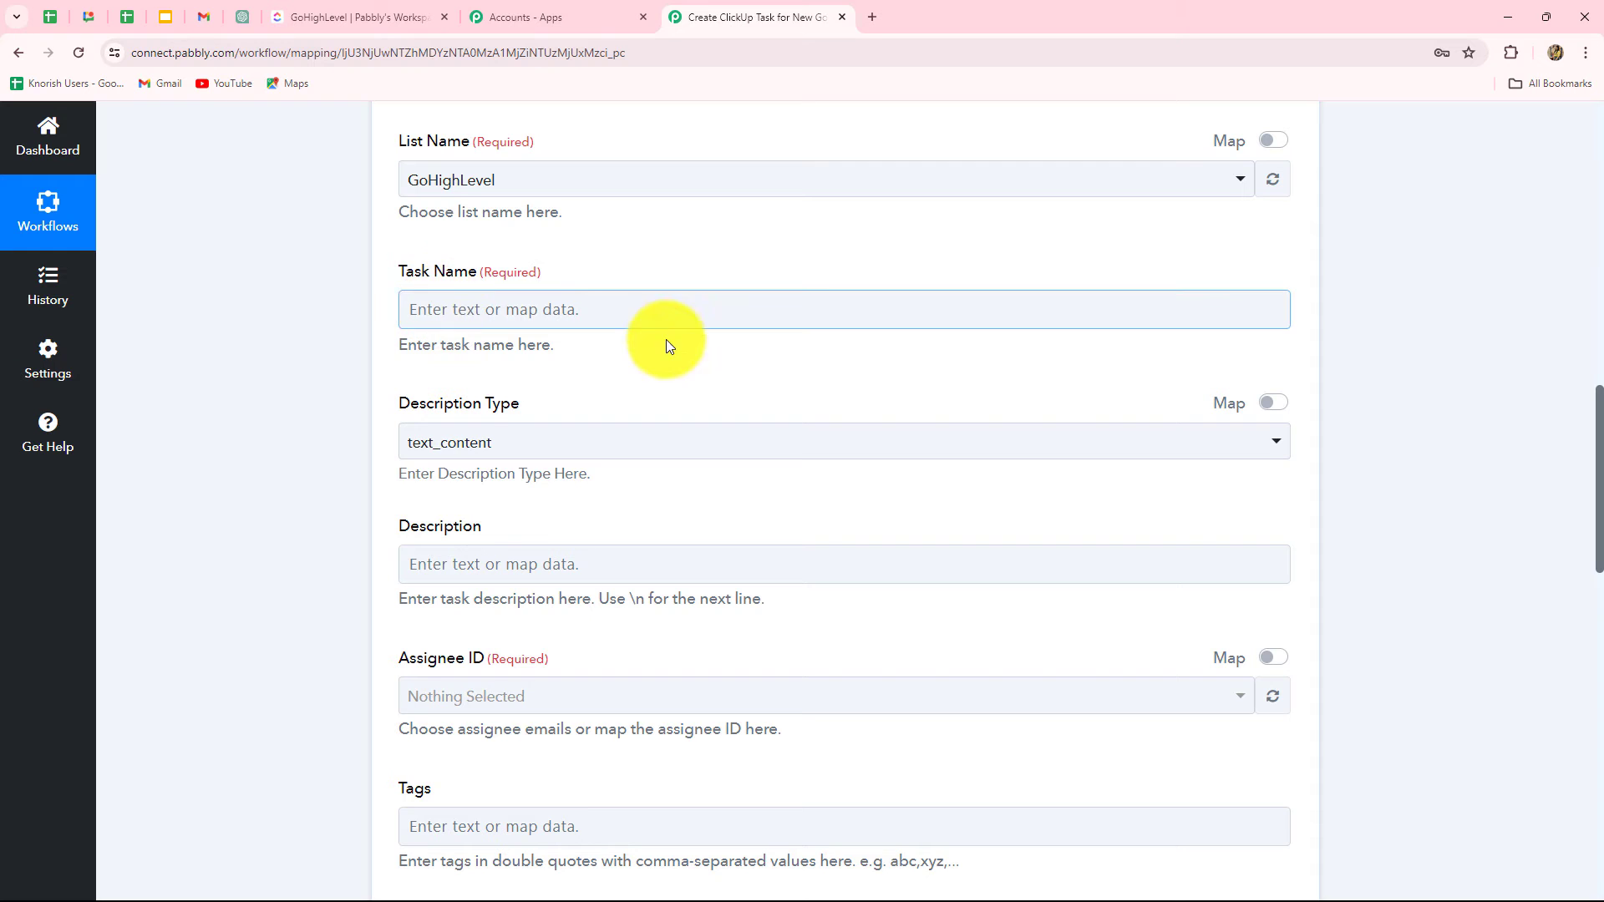
{"action": "scroll", "coordinate": [550, 708], "scroll_direction": "down", "scroll_amount": 7}
{"action": "scroll", "coordinate": [550, 709], "scroll_direction": "up", "scroll_amount": 8}
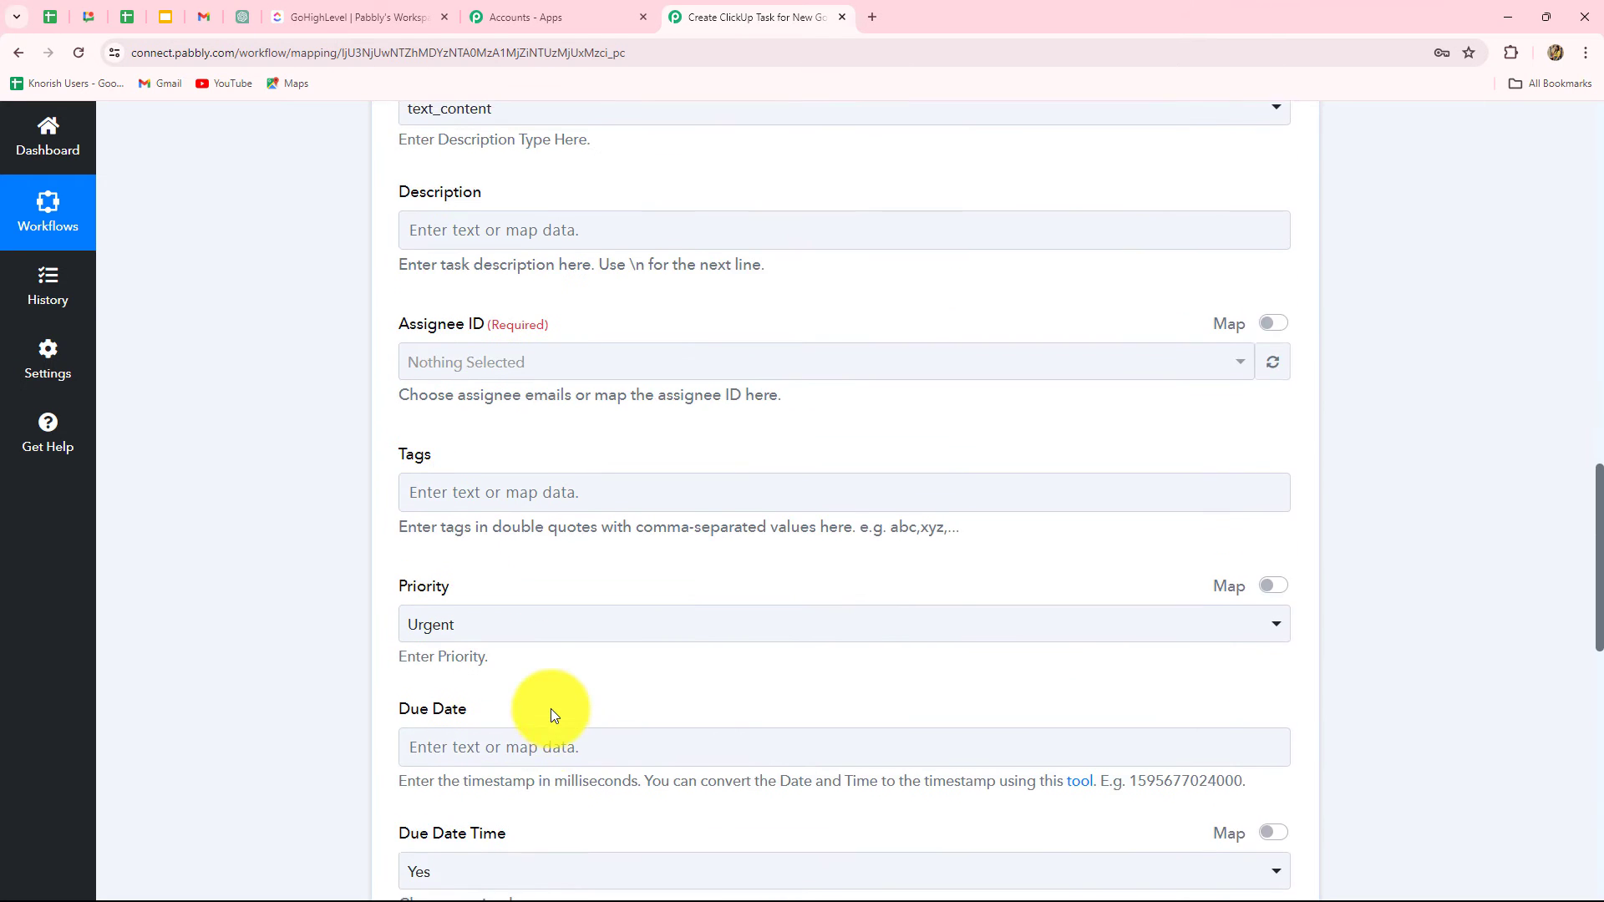
Step: Map the LeadConnector trigger's Task Title (Client Meeting) into the Task Name field
{"action": "left_click", "coordinate": [505, 402]}
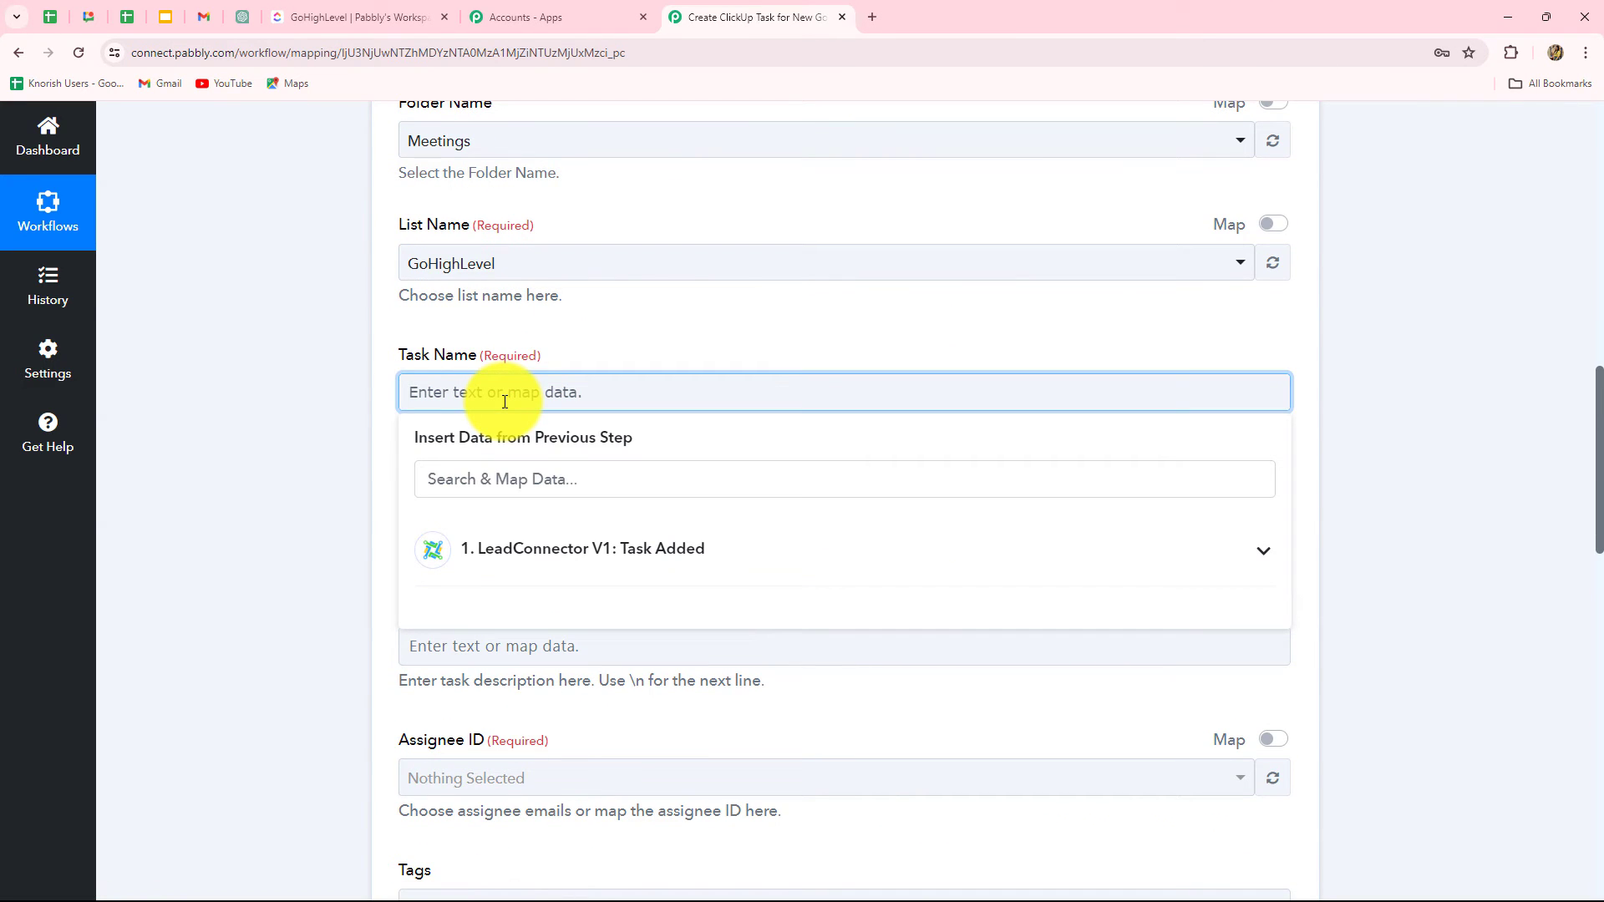
{"action": "left_click", "coordinate": [529, 566]}
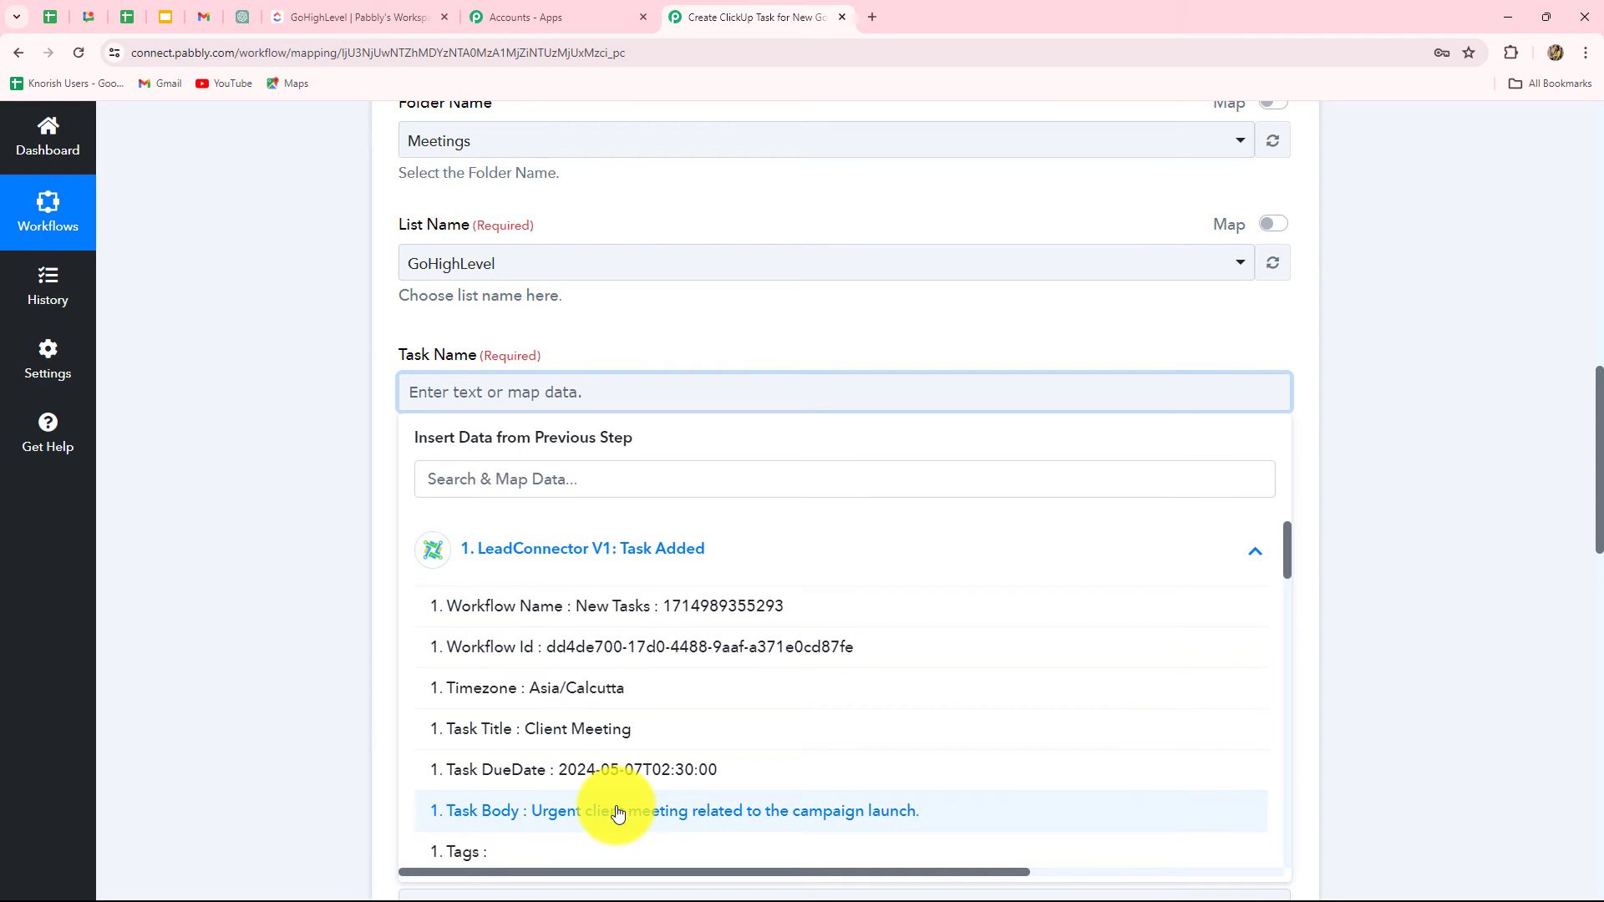
{"action": "left_click", "coordinate": [526, 474]}
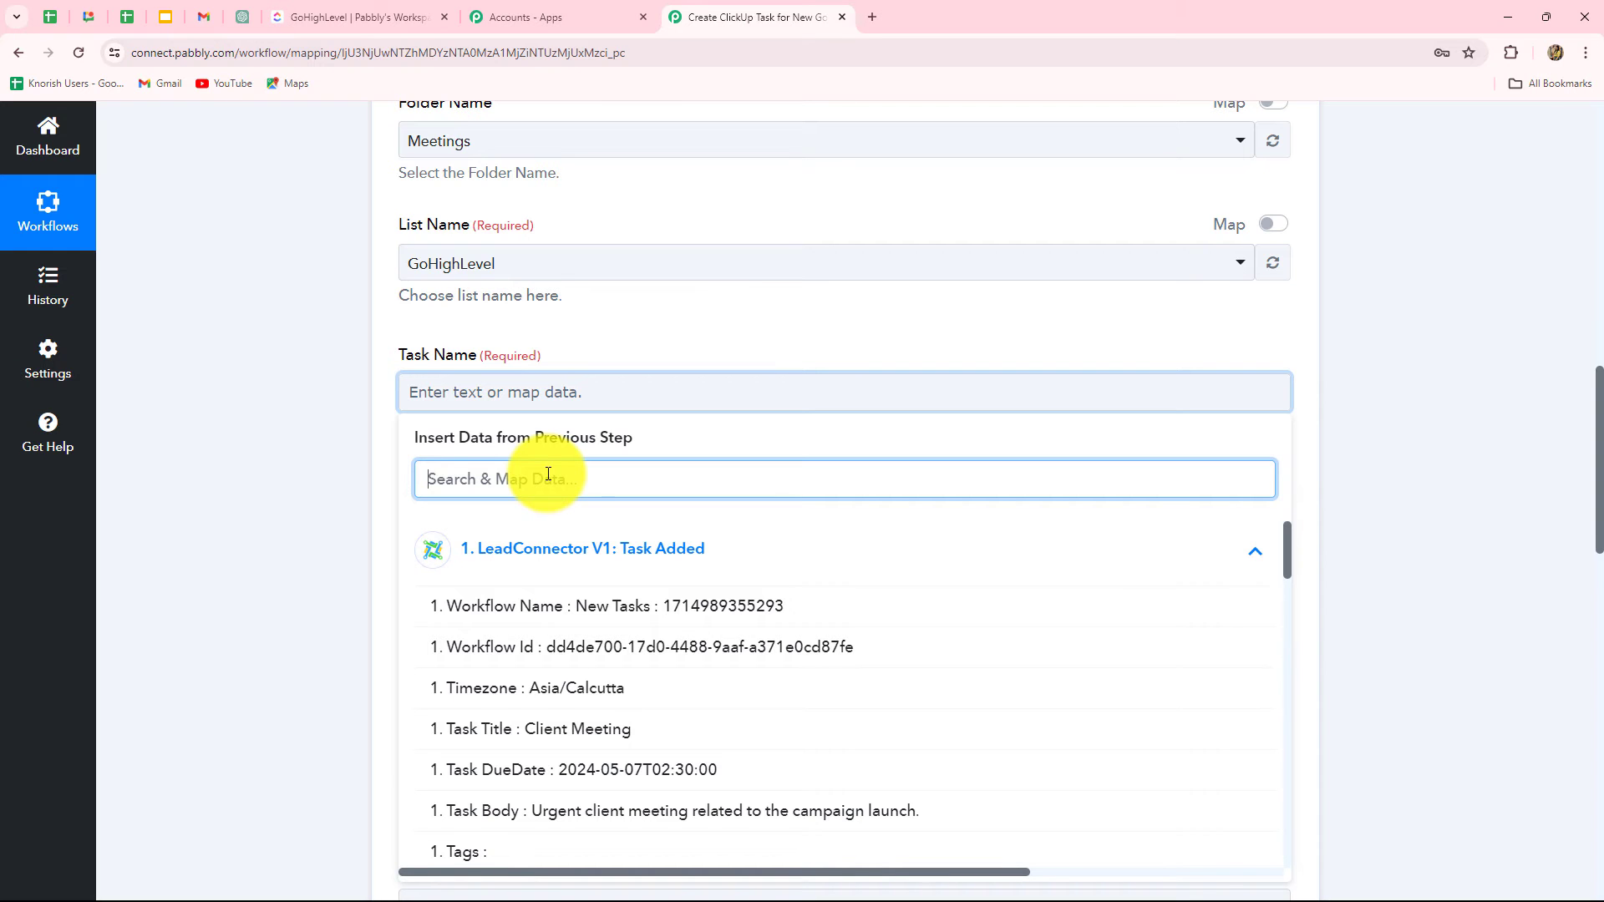
{"action": "scroll", "coordinate": [609, 780], "scroll_direction": "down", "scroll_amount": 5}
{"action": "scroll", "coordinate": [509, 579], "scroll_direction": "up", "scroll_amount": 4}
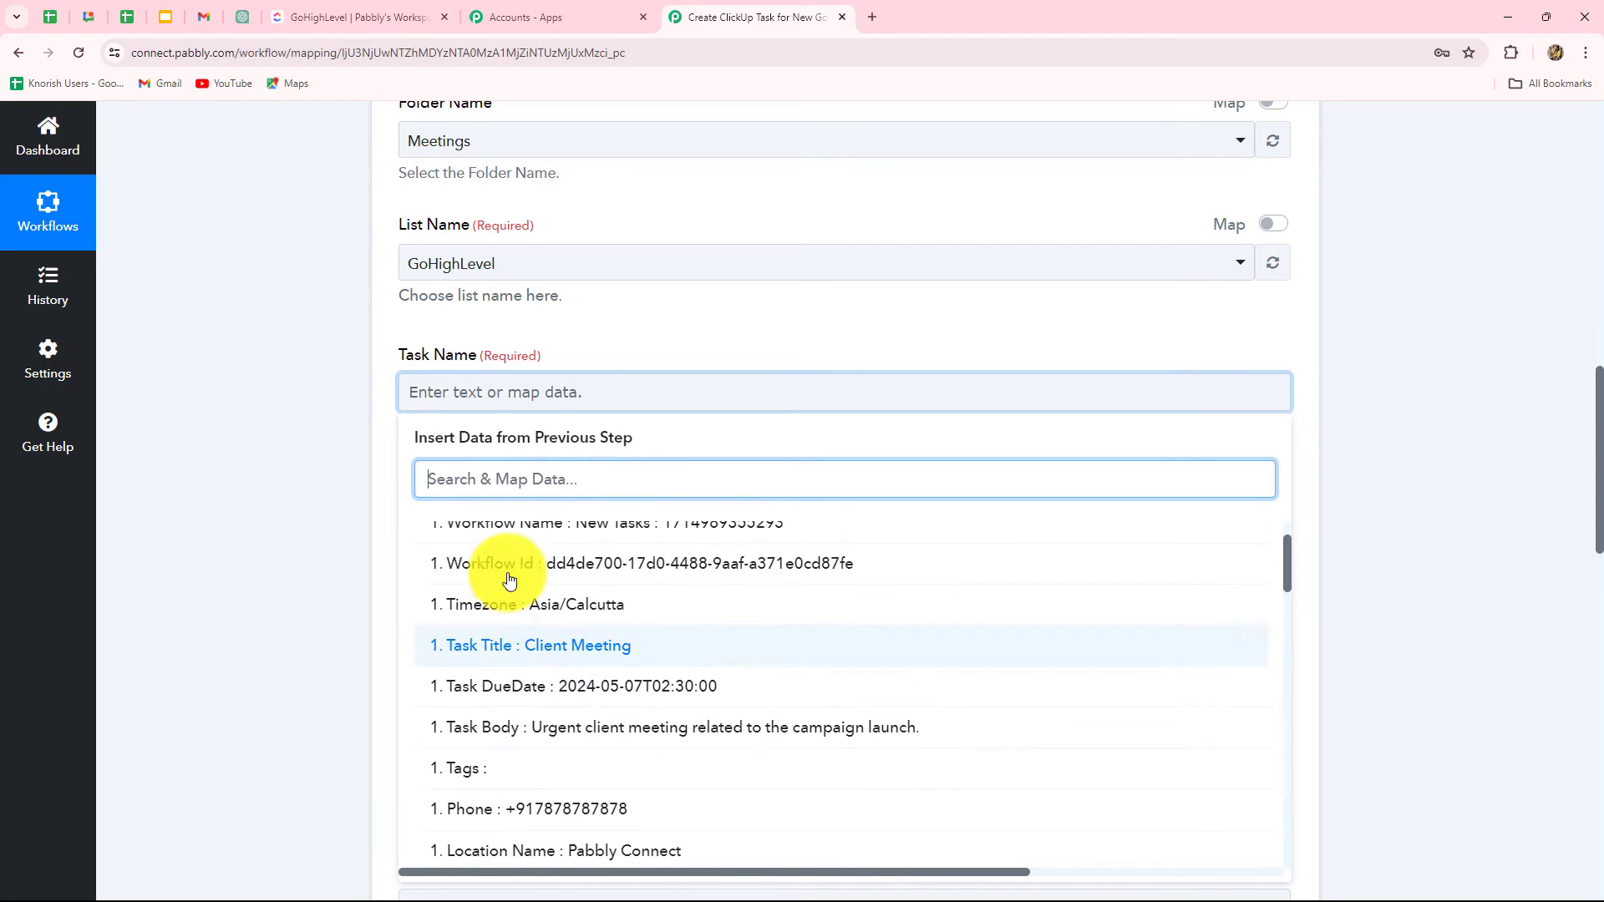
{"action": "type", "text": "tas"}
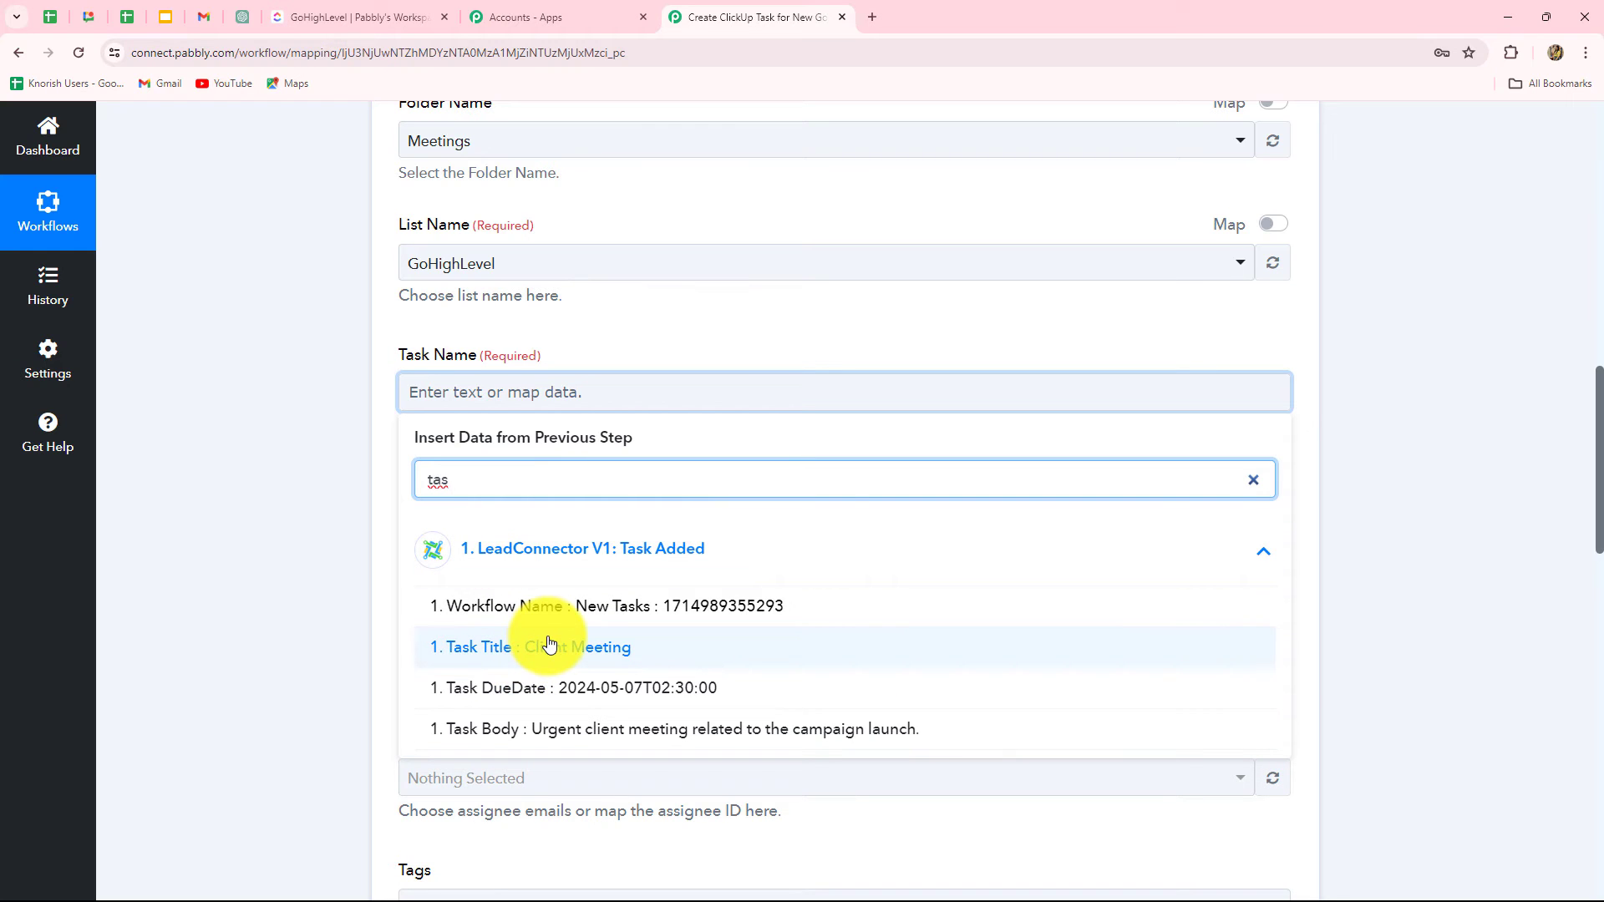
{"action": "left_click", "coordinate": [549, 644]}
{"action": "left_click", "coordinate": [1339, 535]}
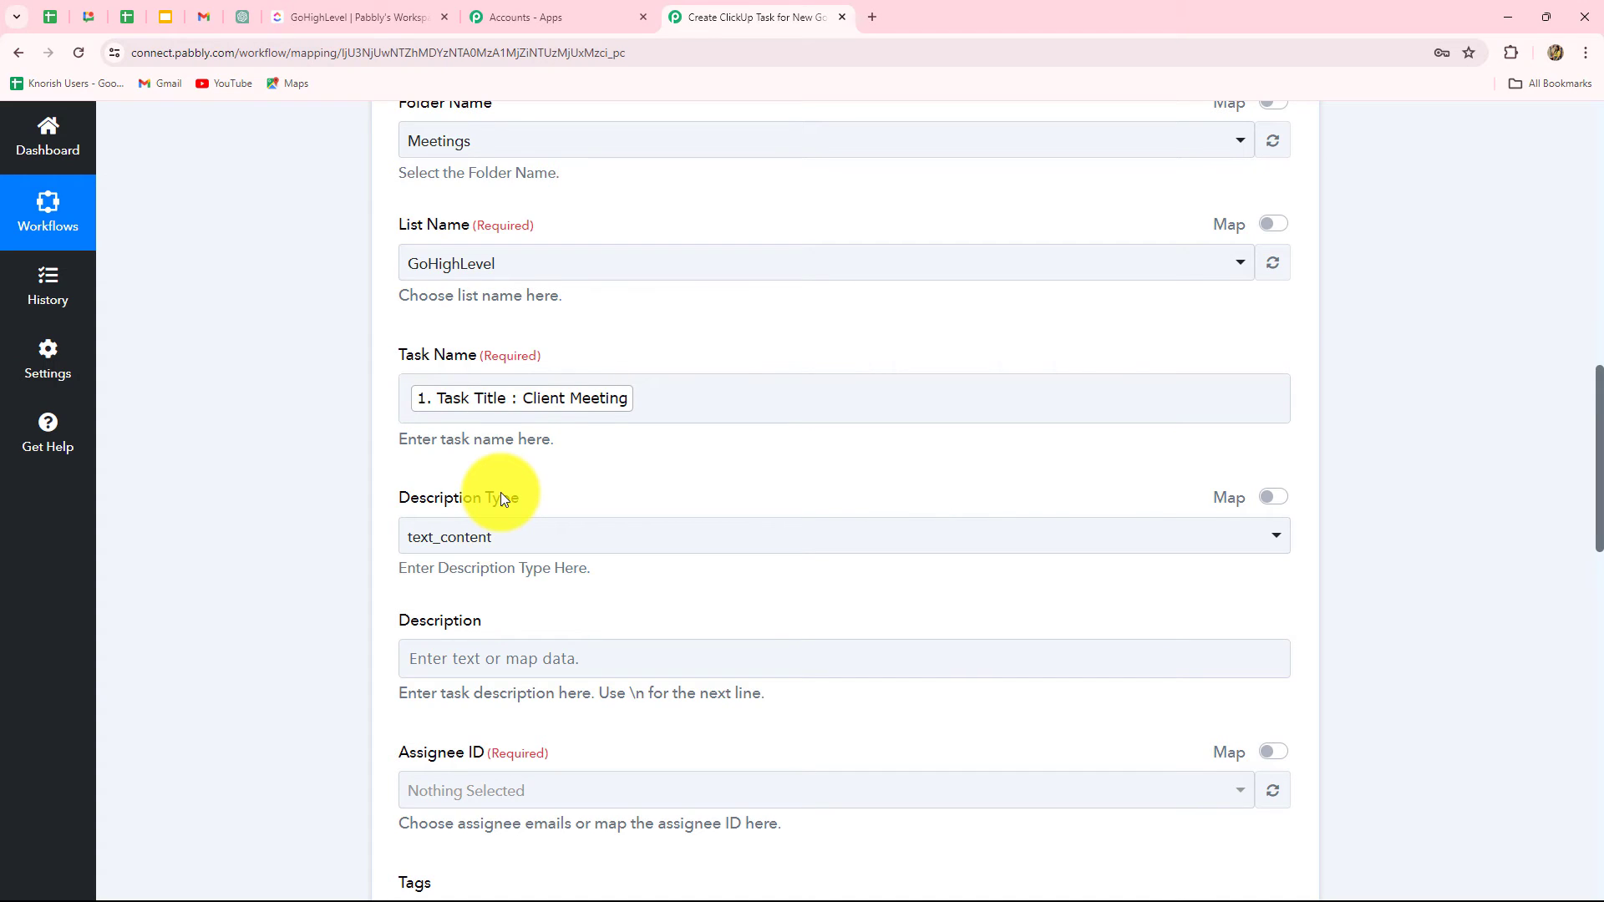
Step: Map Task Body into Description and the contact's email into Assignee ID
{"action": "scroll", "coordinate": [500, 493], "scroll_direction": "down", "scroll_amount": 2}
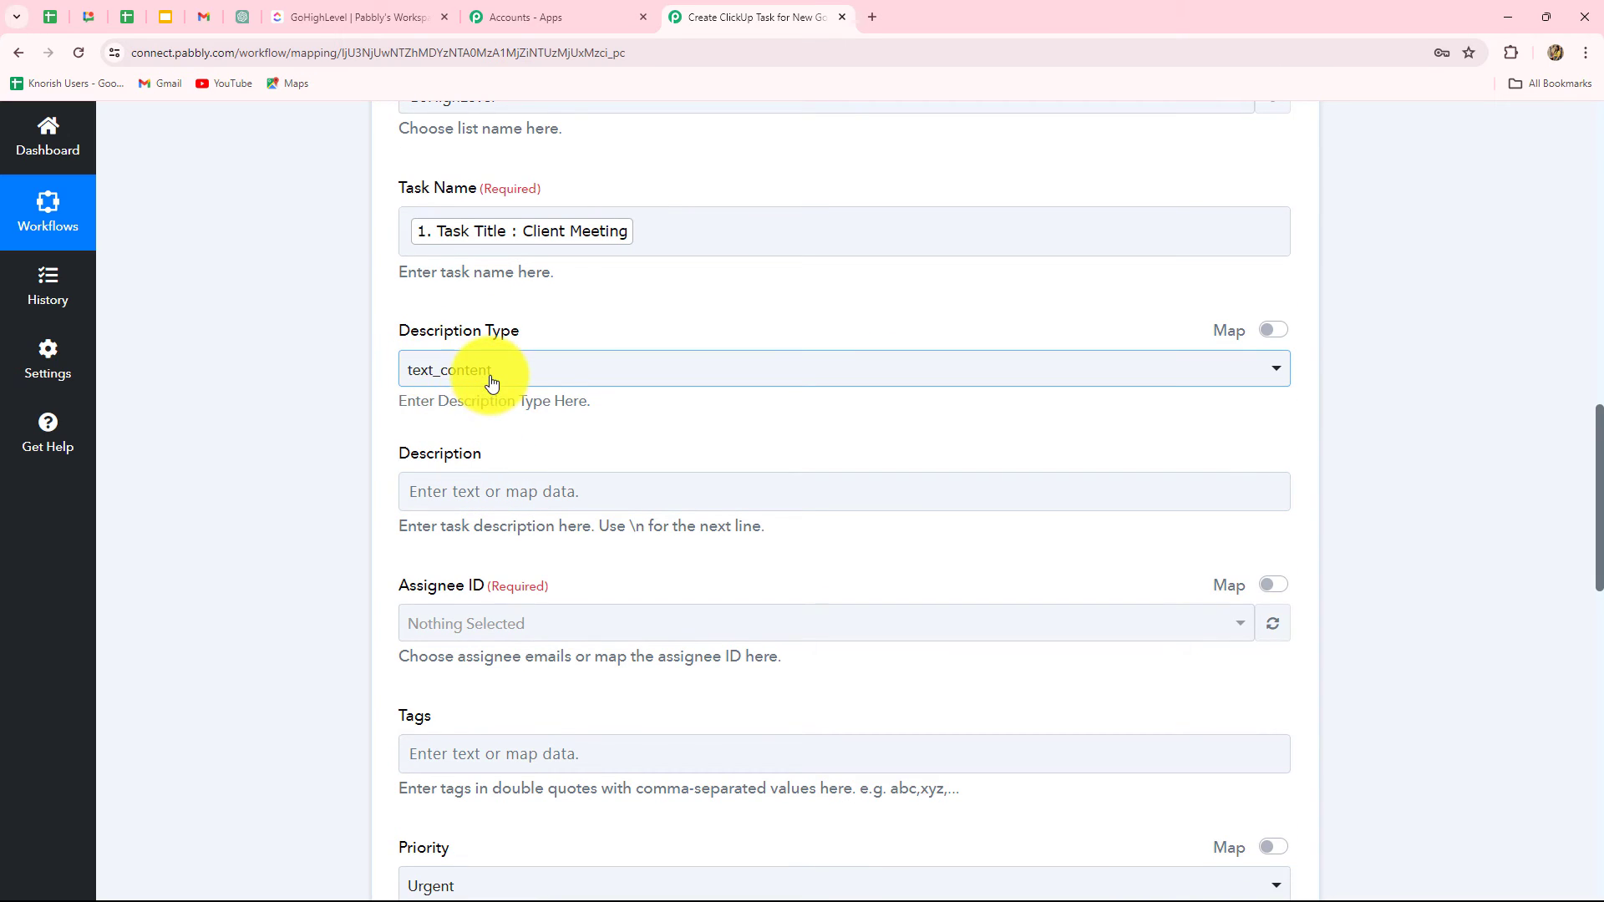
{"action": "scroll", "coordinate": [378, 534], "scroll_direction": "down", "scroll_amount": 1}
{"action": "scroll", "coordinate": [379, 533], "scroll_direction": "down", "scroll_amount": 1}
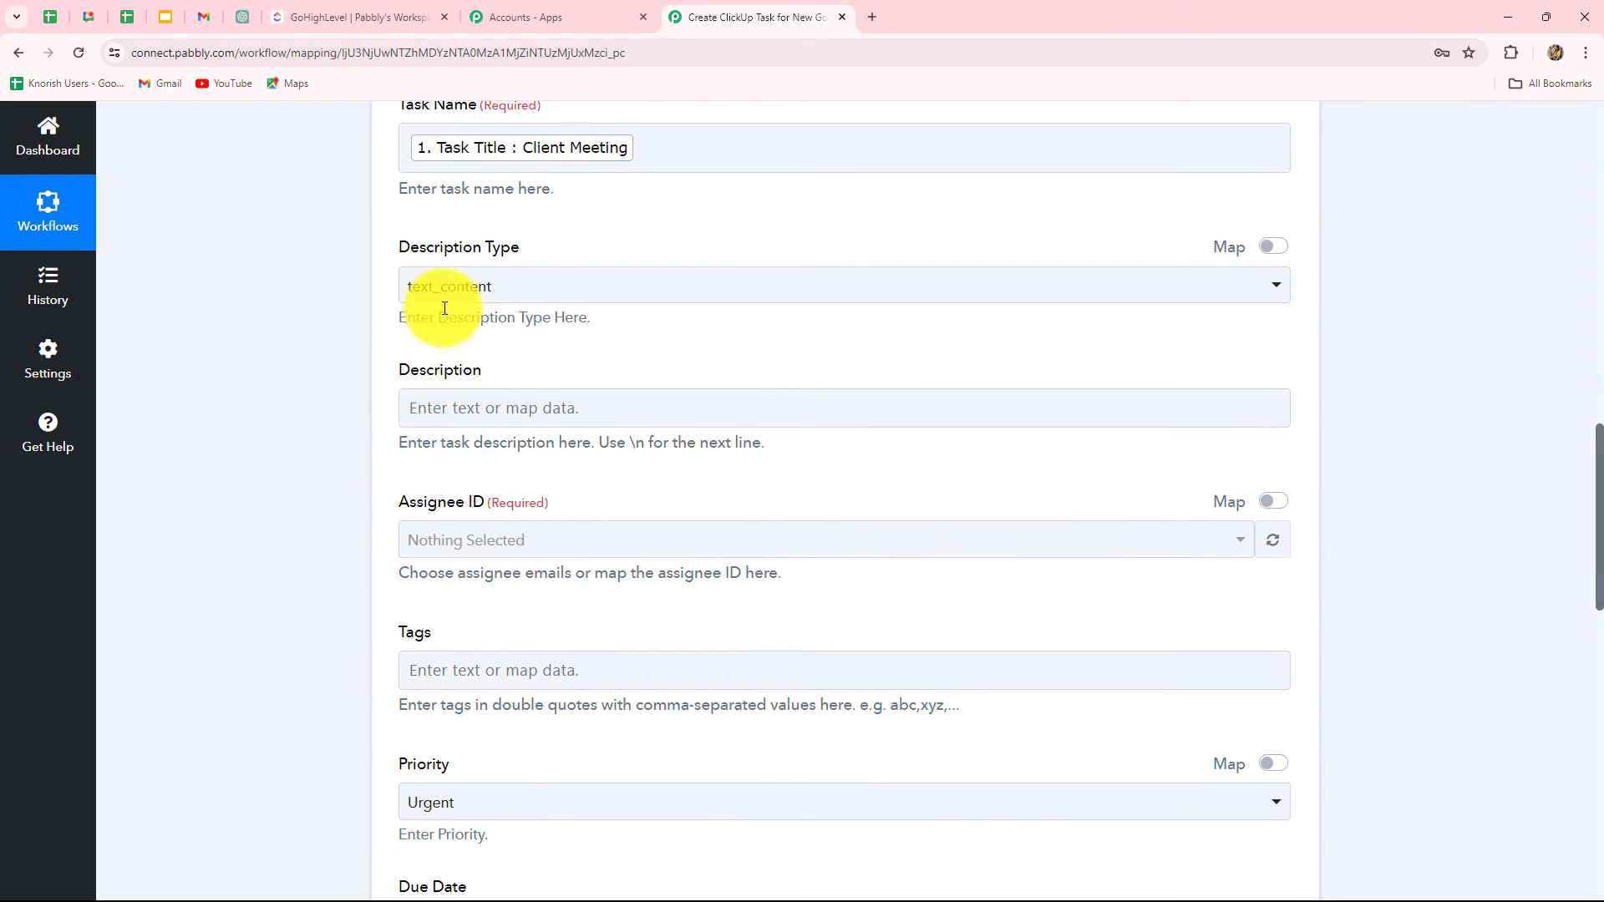
{"action": "left_click", "coordinate": [456, 418]}
{"action": "left_click", "coordinate": [533, 585]}
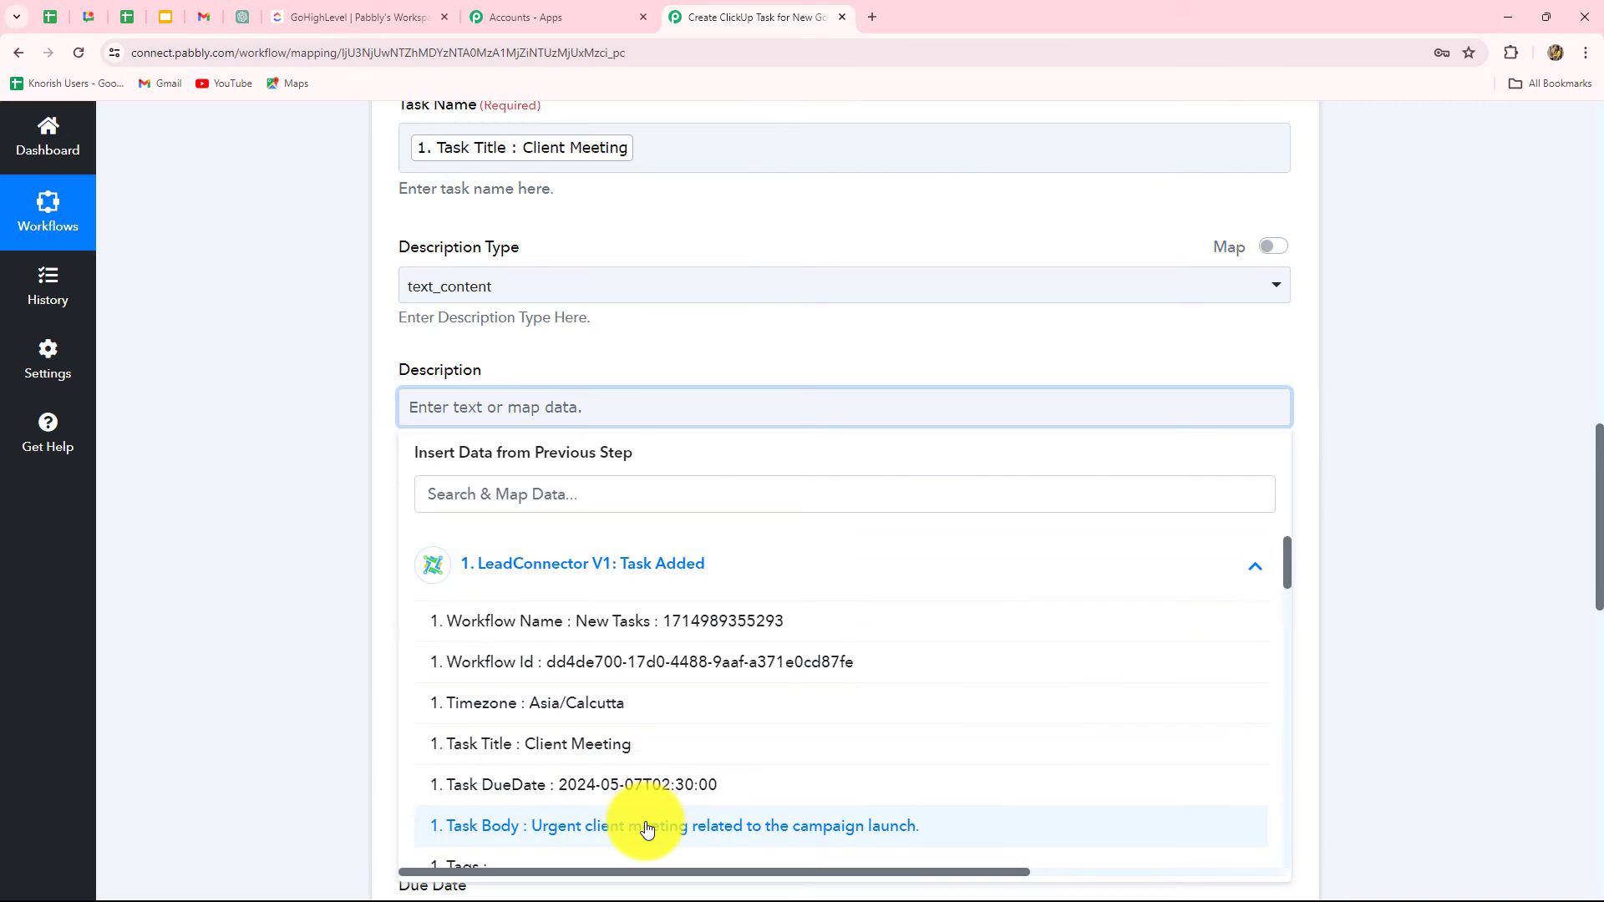
{"action": "scroll", "coordinate": [638, 644], "scroll_direction": "down", "scroll_amount": 4}
{"action": "scroll", "coordinate": [637, 580], "scroll_direction": "up", "scroll_amount": 1}
{"action": "left_click", "coordinate": [638, 580]}
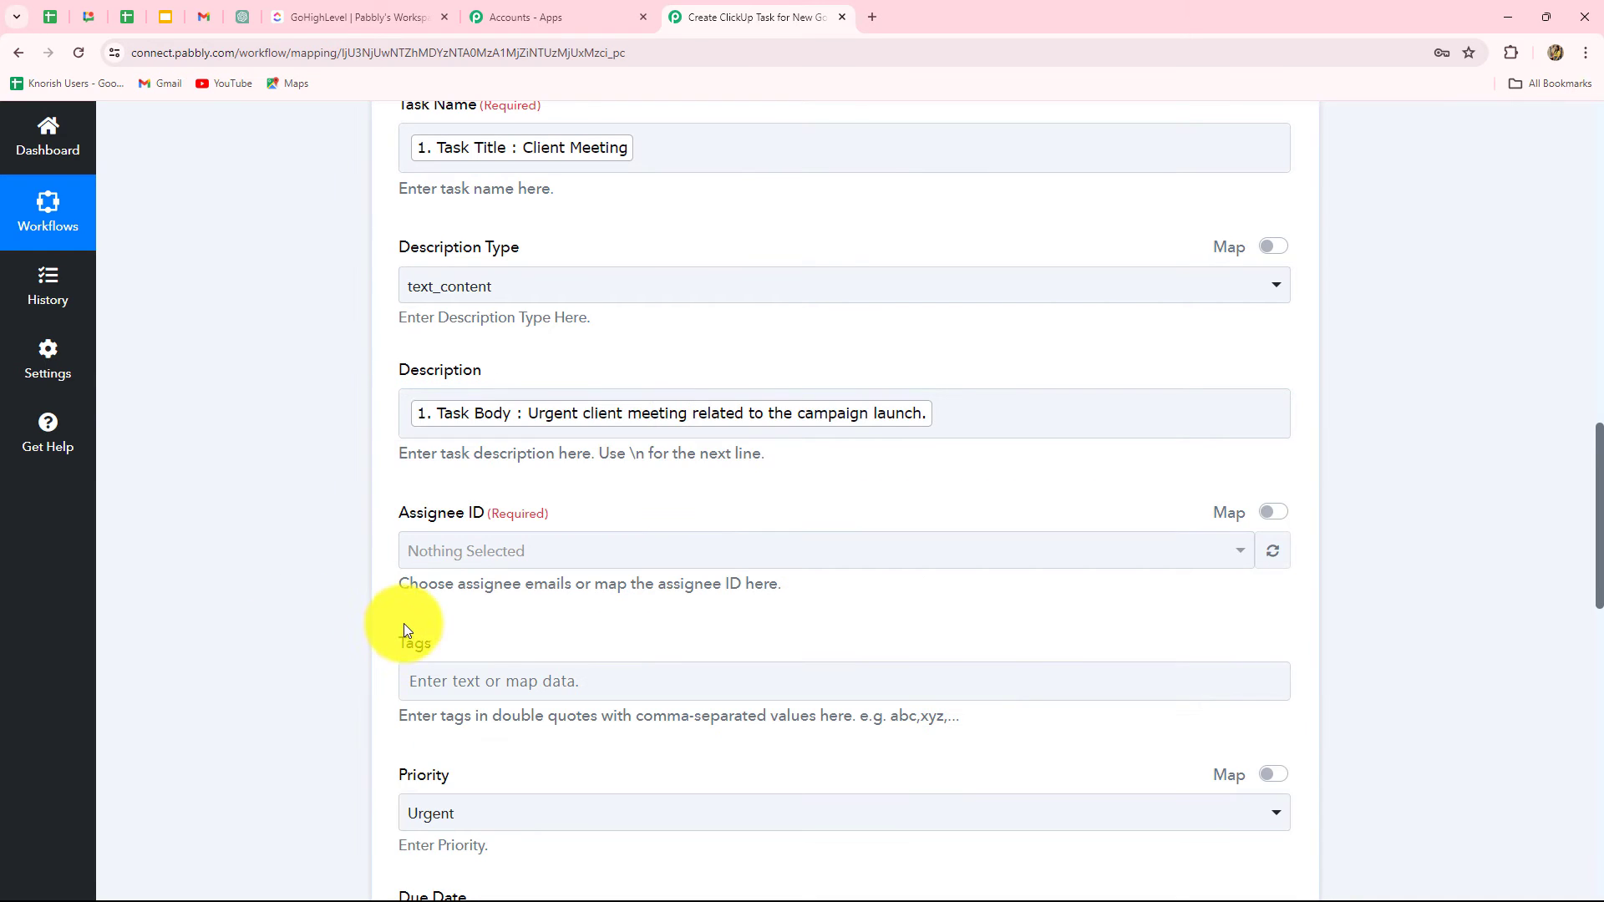
{"action": "scroll", "coordinate": [395, 629], "scroll_direction": "down", "scroll_amount": 2}
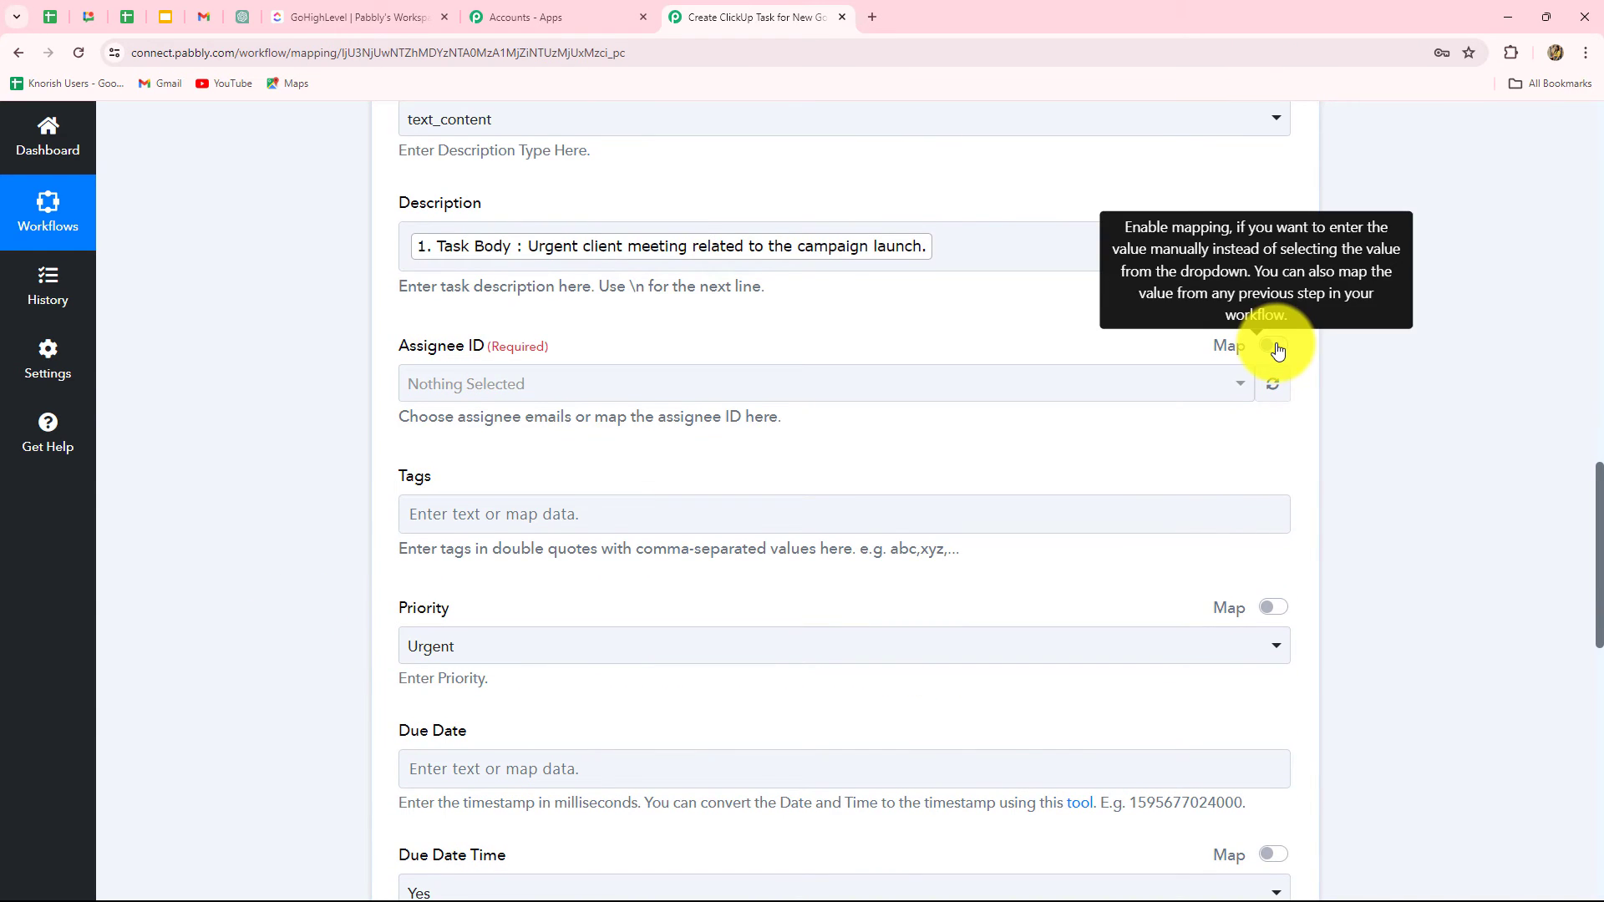
{"action": "left_click", "coordinate": [1274, 347]}
{"action": "left_click", "coordinate": [635, 398]}
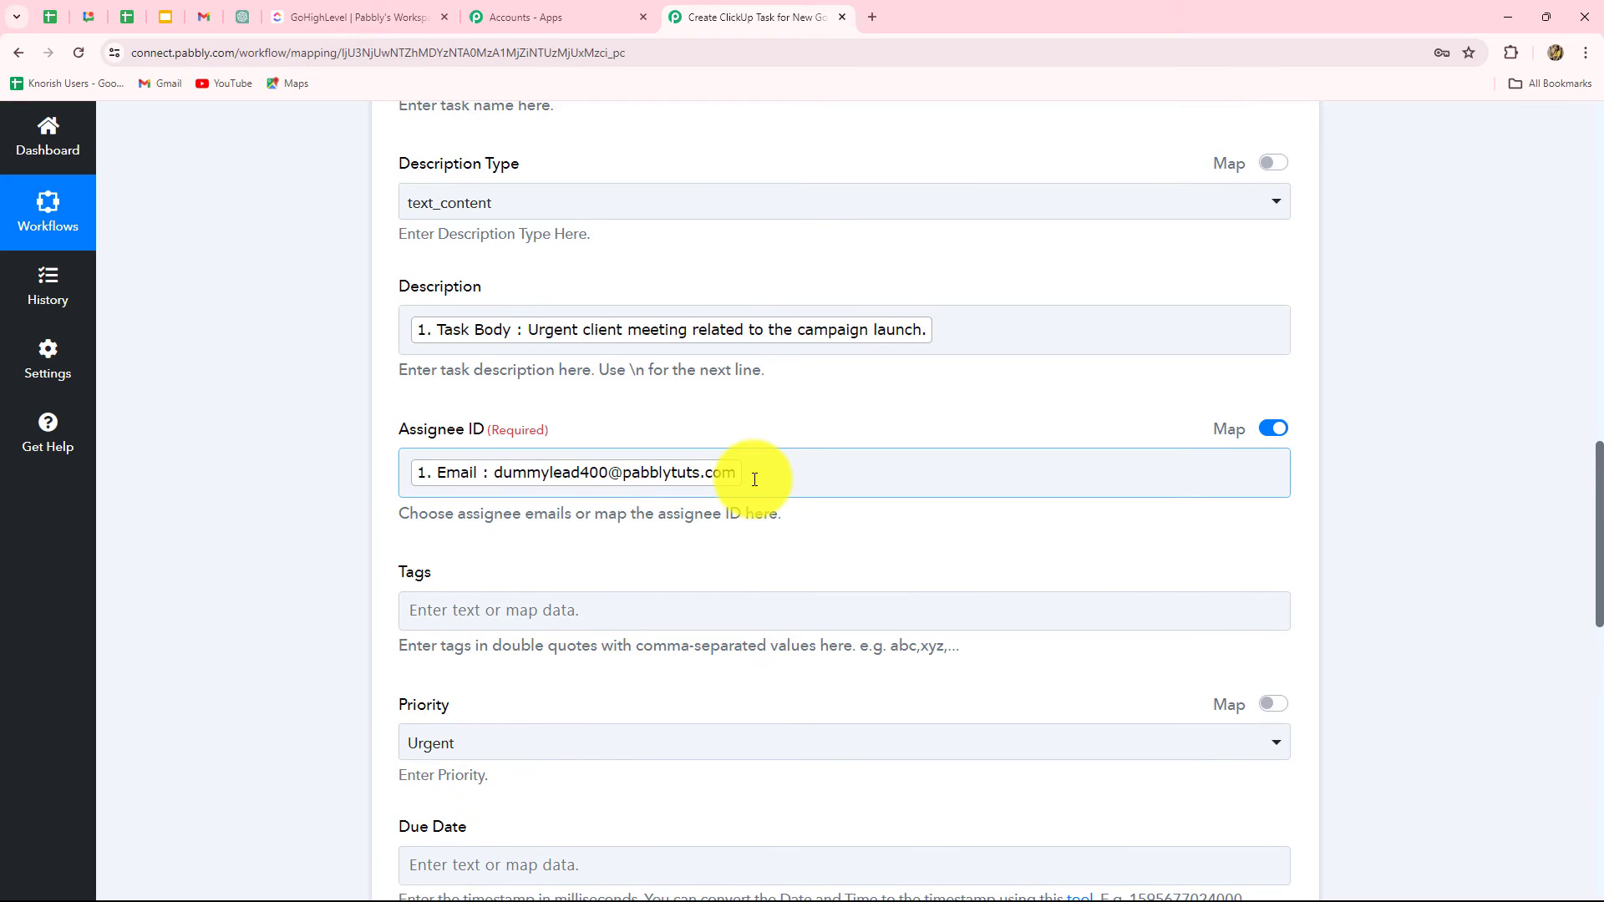
Step: Keep priority at Urgent and leave the Due Date field empty
{"action": "scroll", "coordinate": [752, 477], "scroll_direction": "down", "scroll_amount": 1}
{"action": "scroll", "coordinate": [1186, 435], "scroll_direction": "down", "scroll_amount": 1}
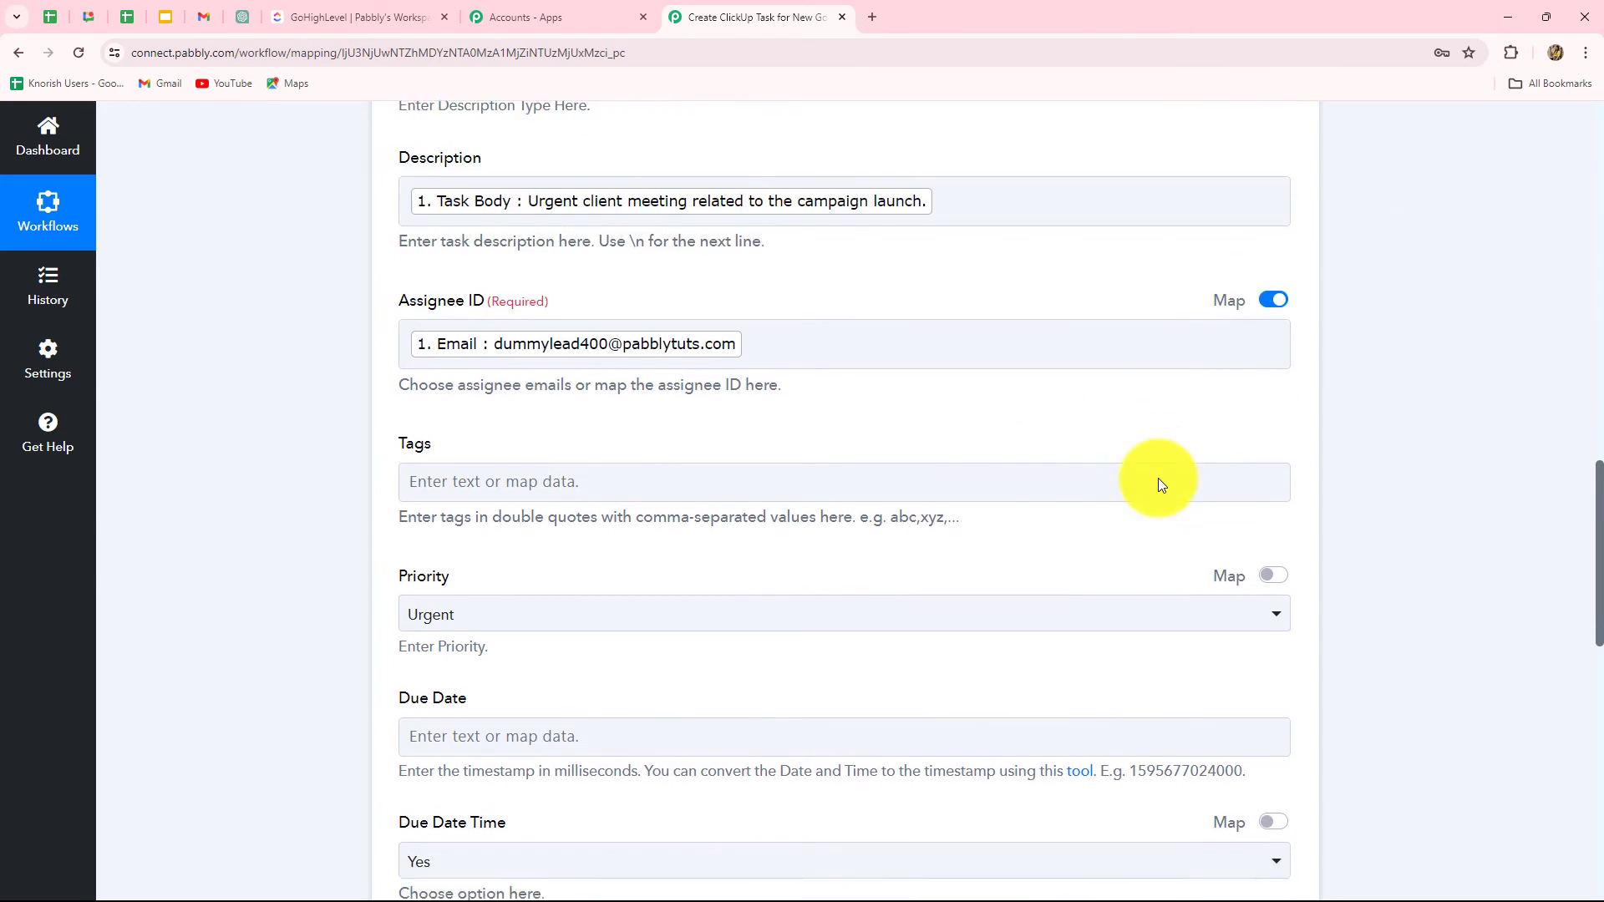
{"action": "scroll", "coordinate": [1158, 478], "scroll_direction": "down", "scroll_amount": 3}
{"action": "left_click", "coordinate": [541, 194]}
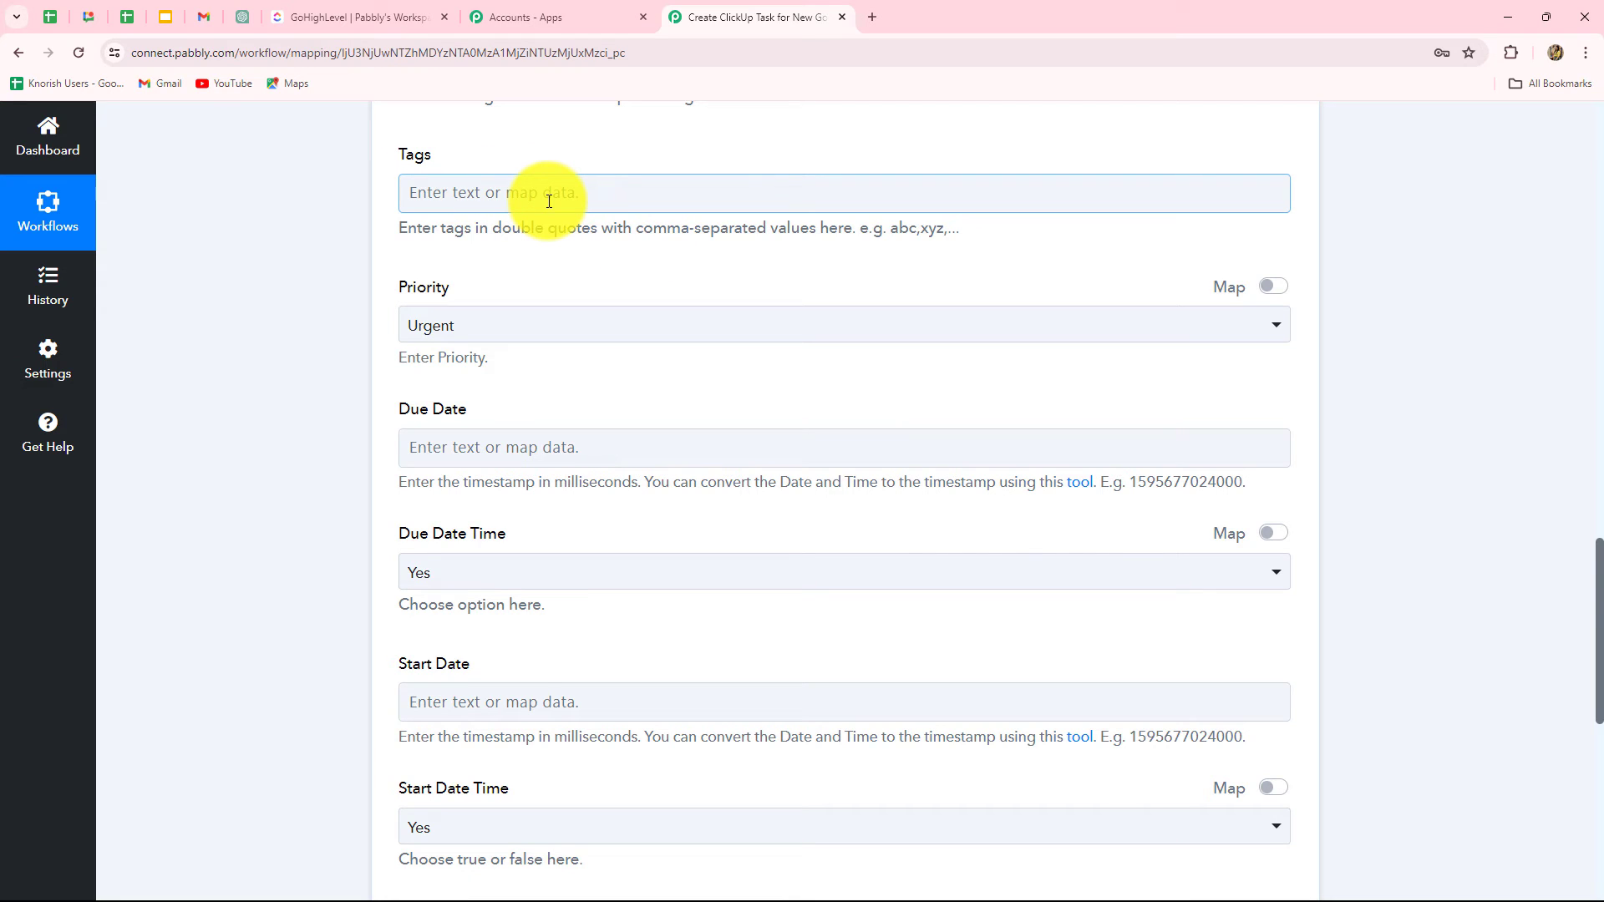
{"action": "left_click", "coordinate": [465, 330]}
{"action": "left_click", "coordinate": [465, 331]}
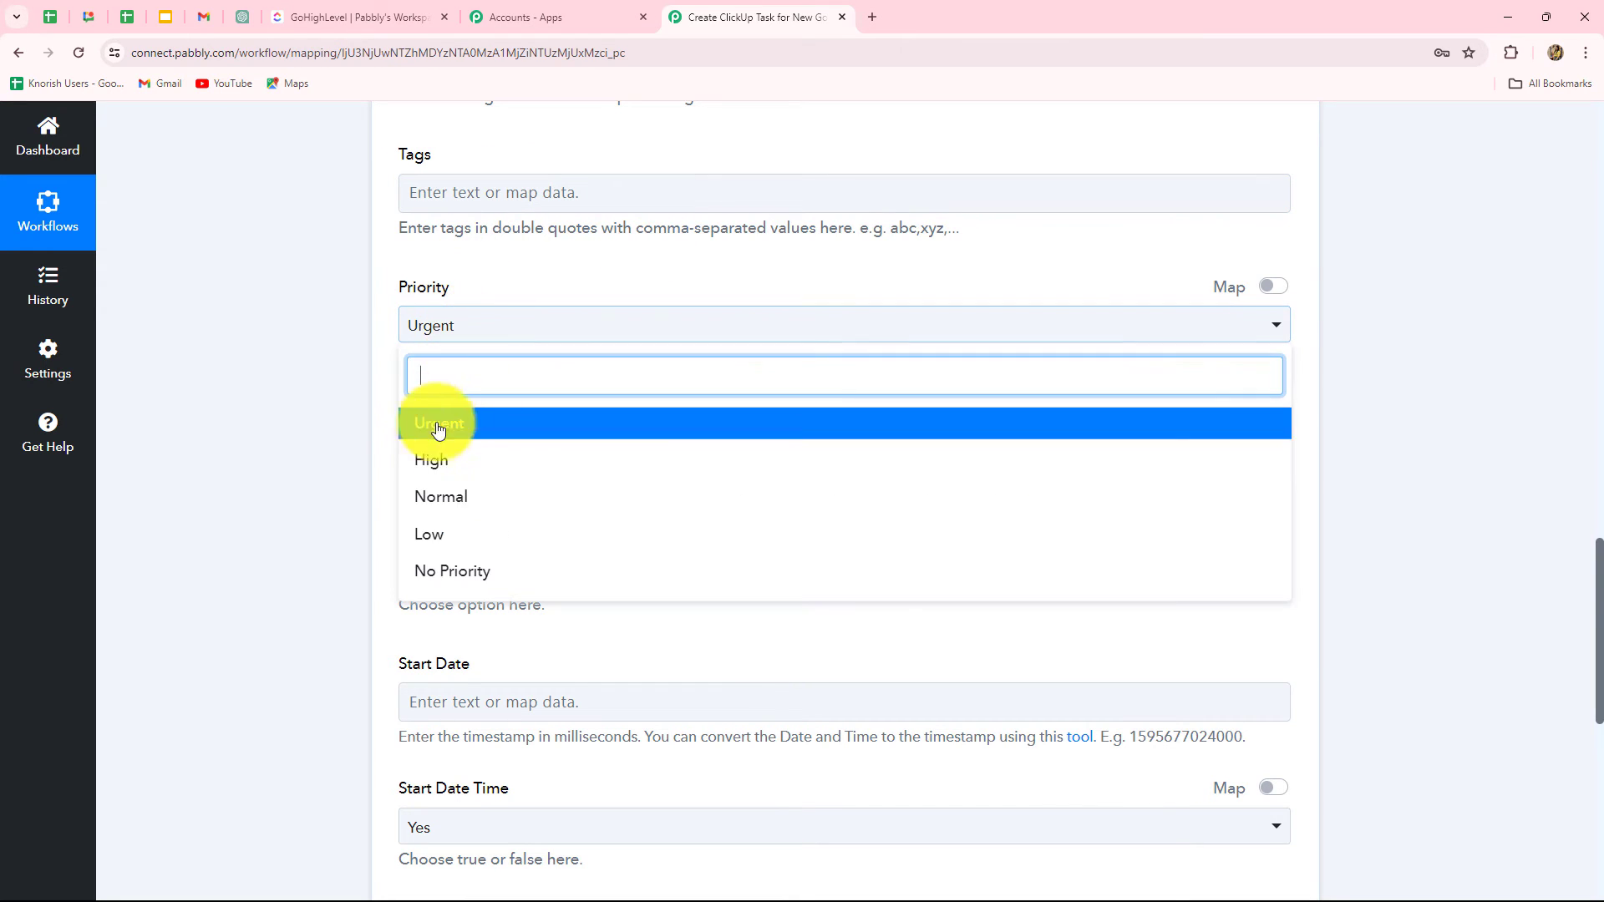
{"action": "left_click", "coordinate": [441, 437]}
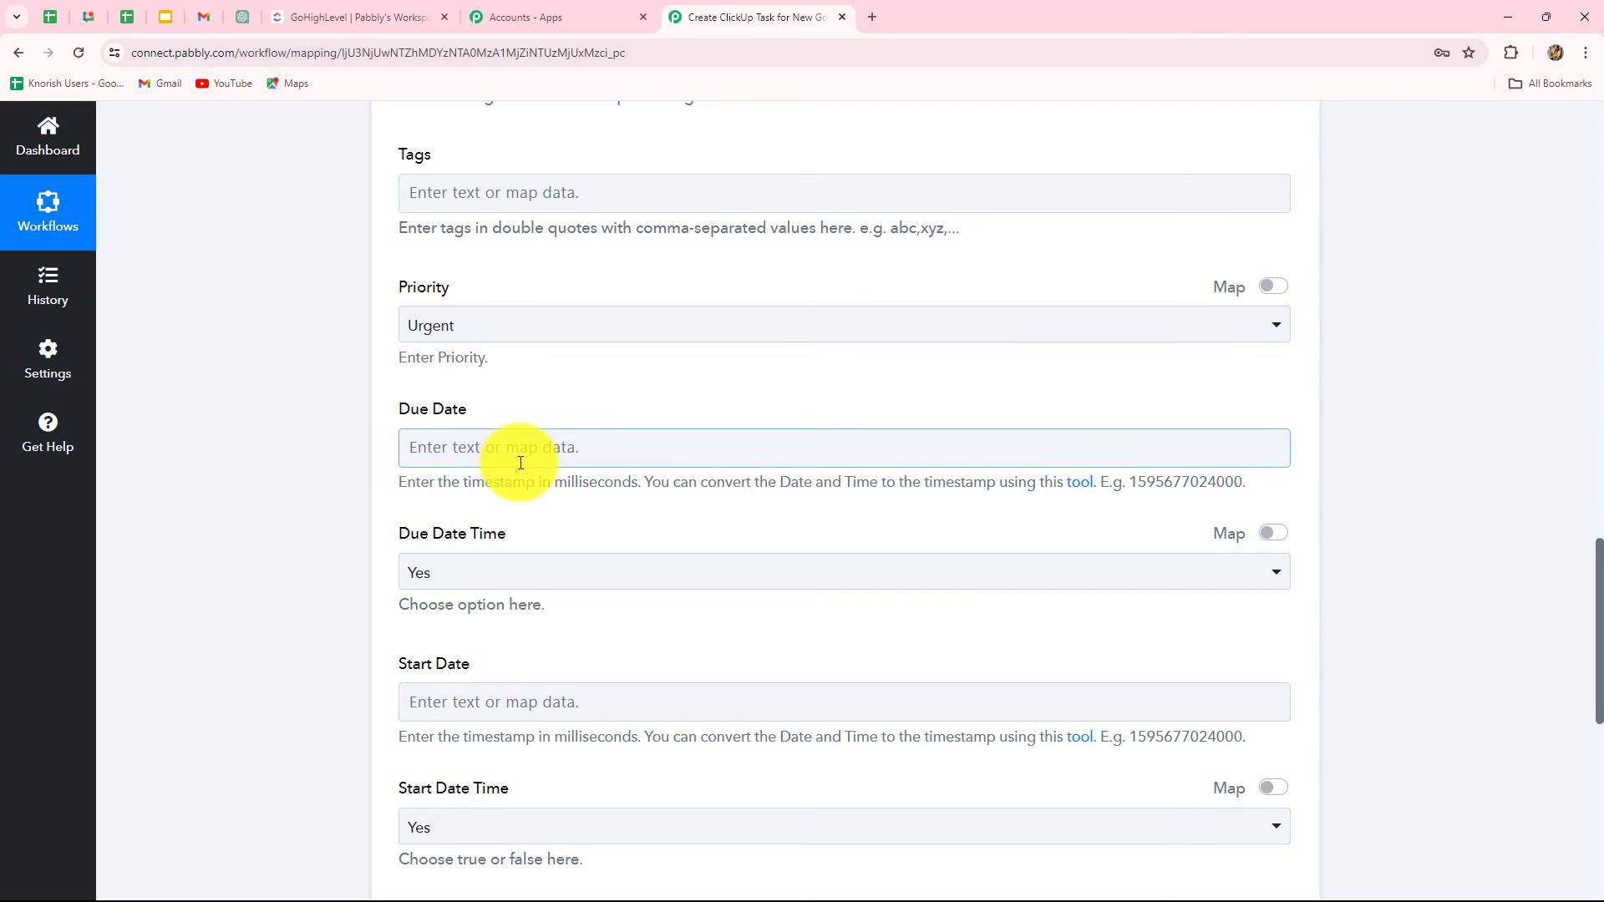
{"action": "scroll", "coordinate": [519, 458], "scroll_direction": "down", "scroll_amount": 2}
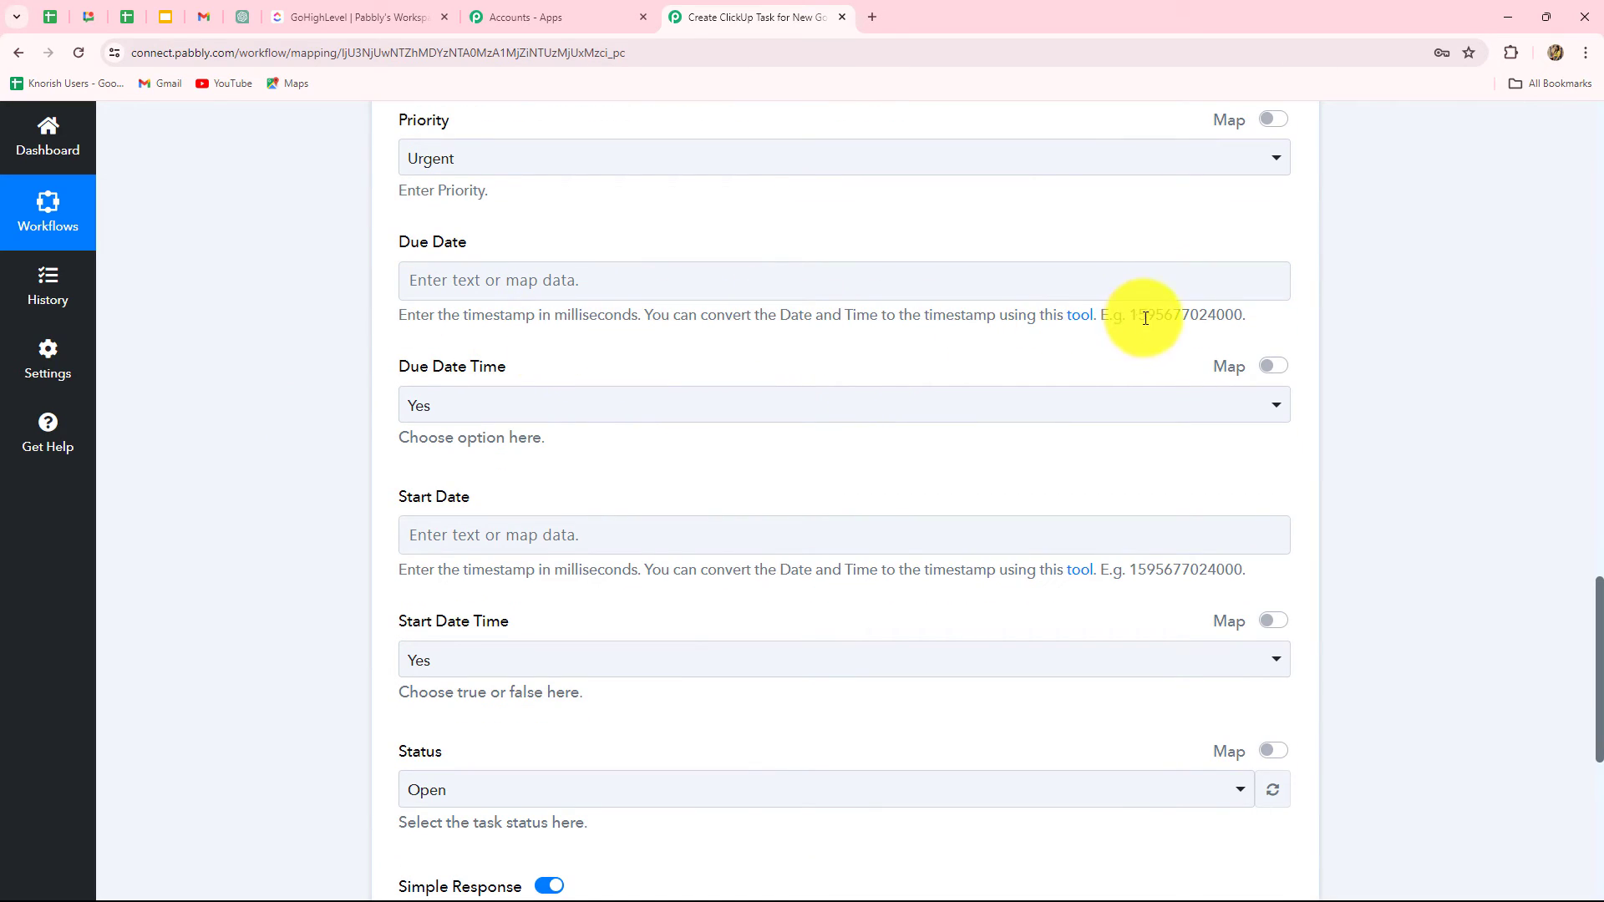
{"action": "left_click", "coordinate": [911, 278]}
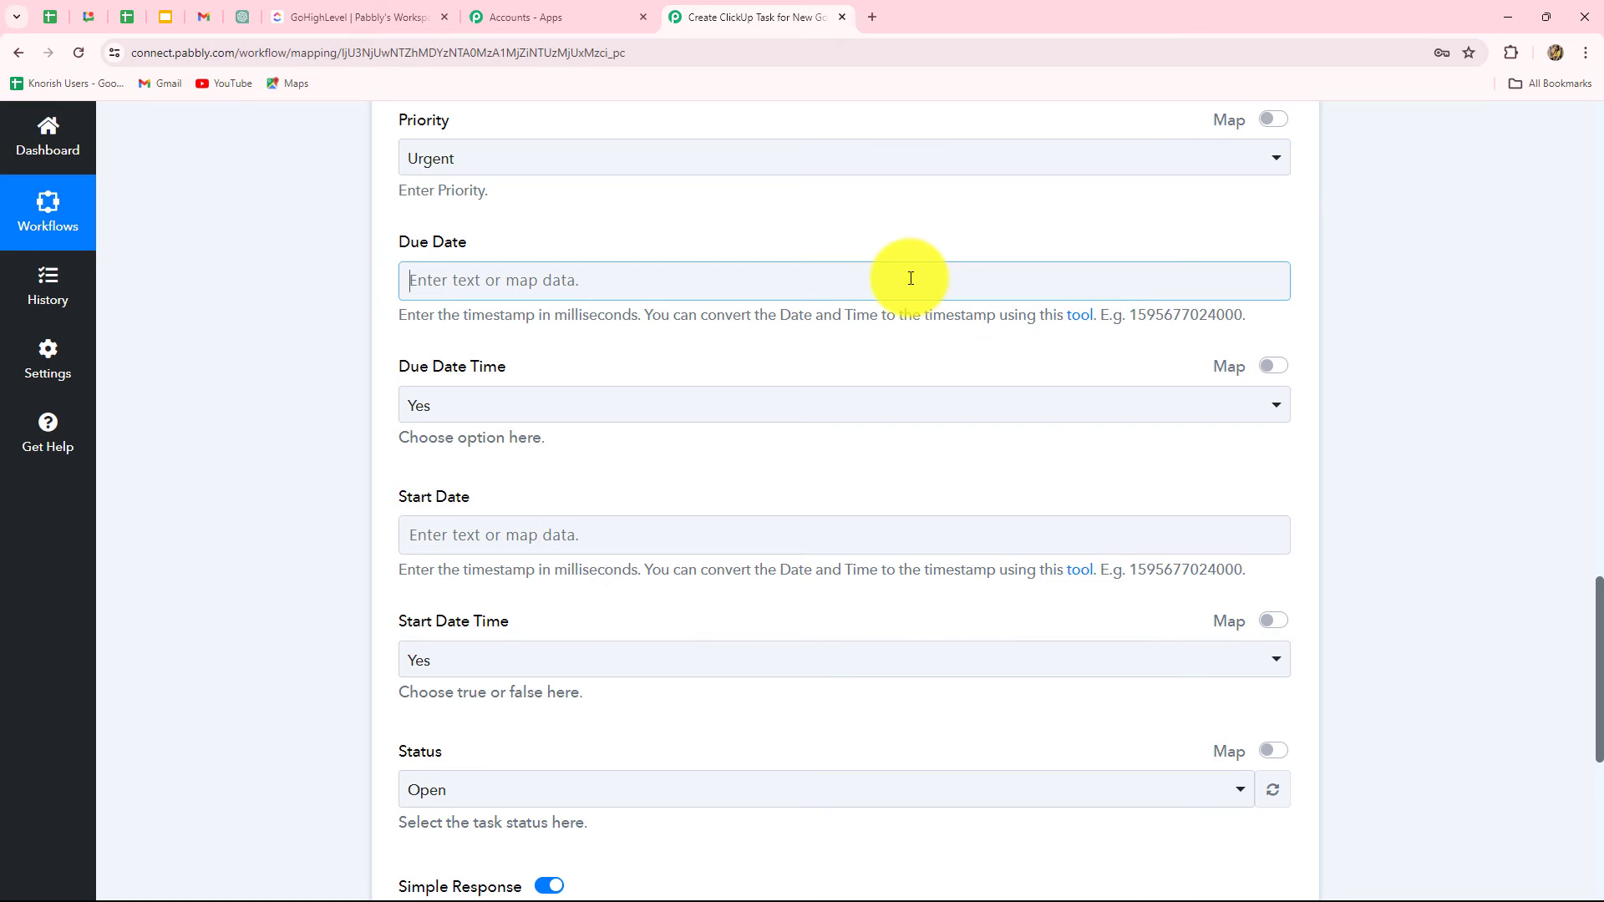
{"action": "left_click", "coordinate": [762, 456]}
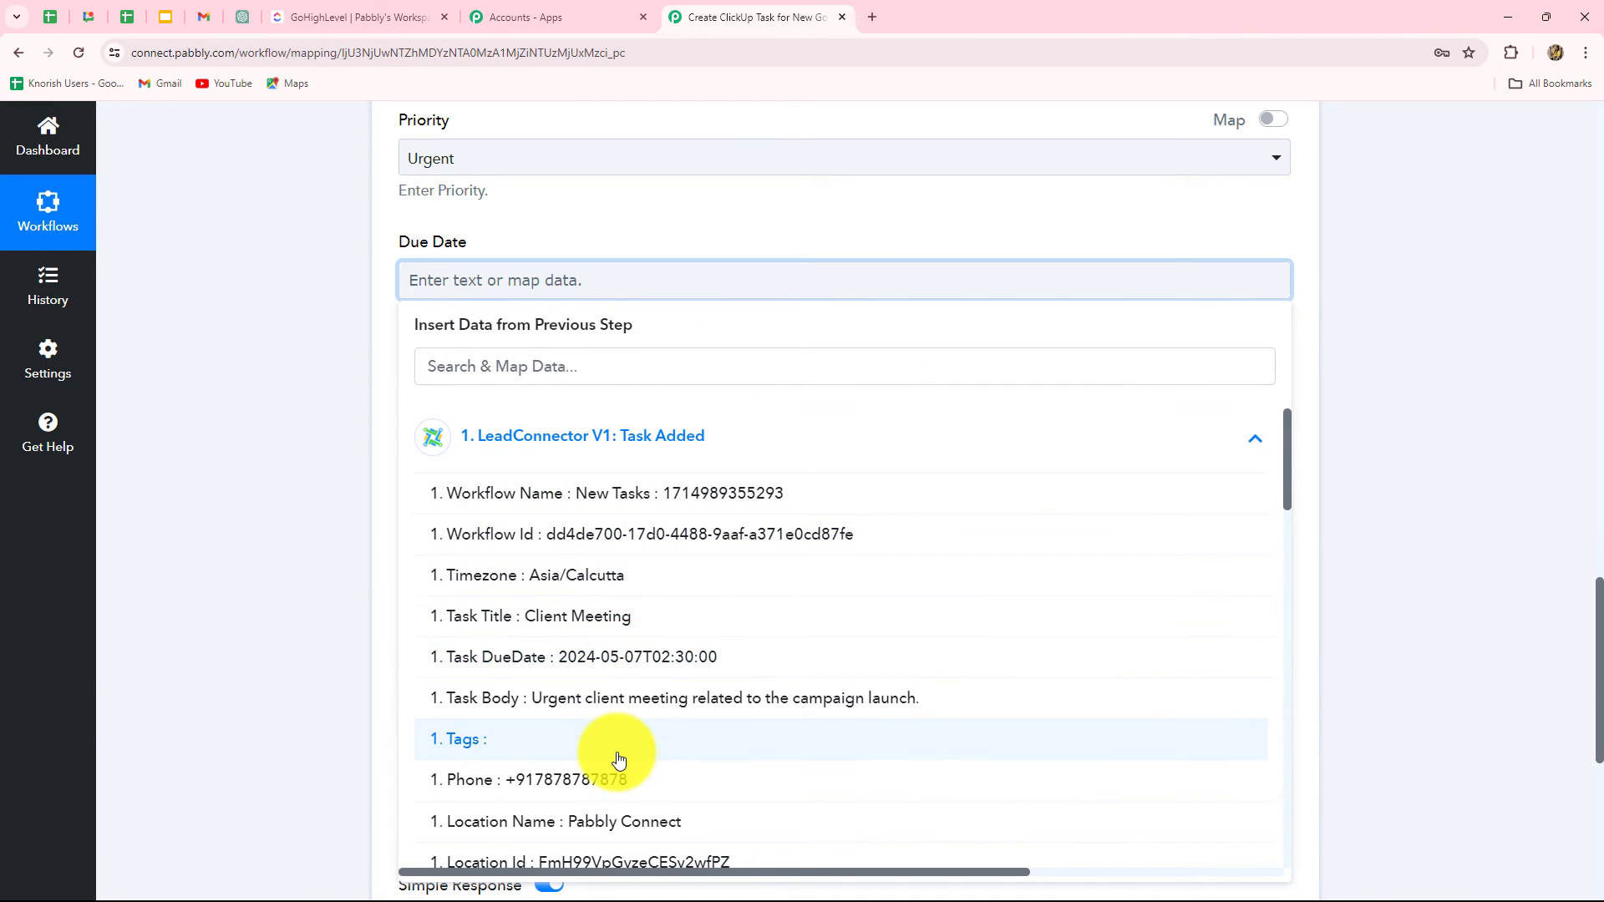
{"action": "scroll", "coordinate": [616, 759], "scroll_direction": "down", "scroll_amount": 3}
{"action": "scroll", "coordinate": [616, 752], "scroll_direction": "up", "scroll_amount": 1}
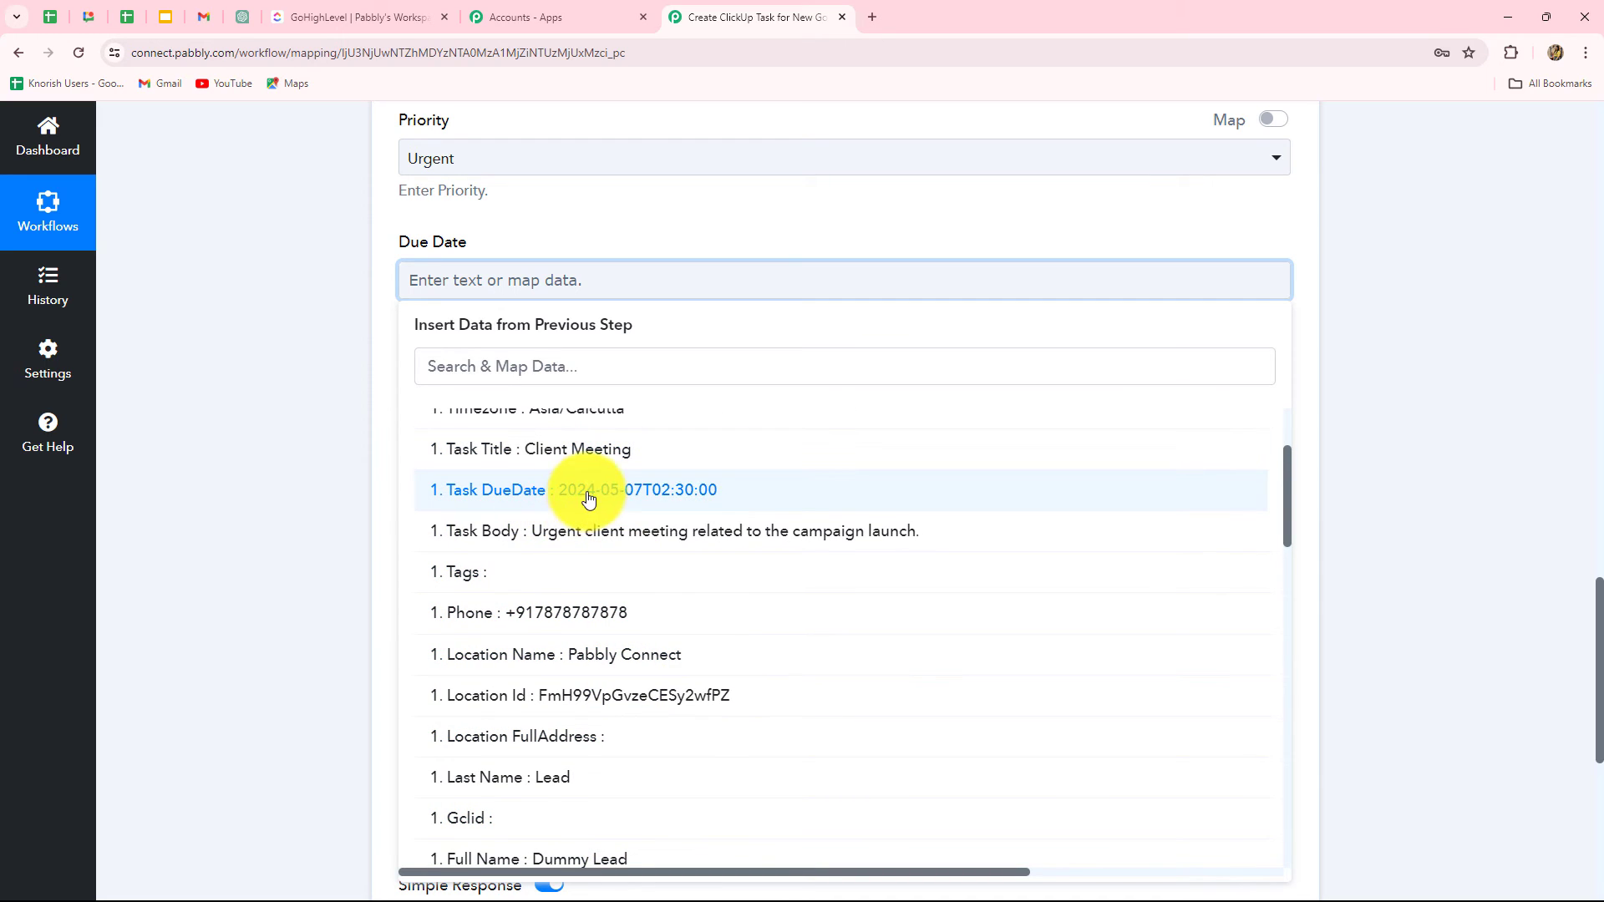
{"action": "left_click", "coordinate": [1391, 488]}
{"action": "scroll", "coordinate": [1390, 484], "scroll_direction": "up", "scroll_amount": 20}
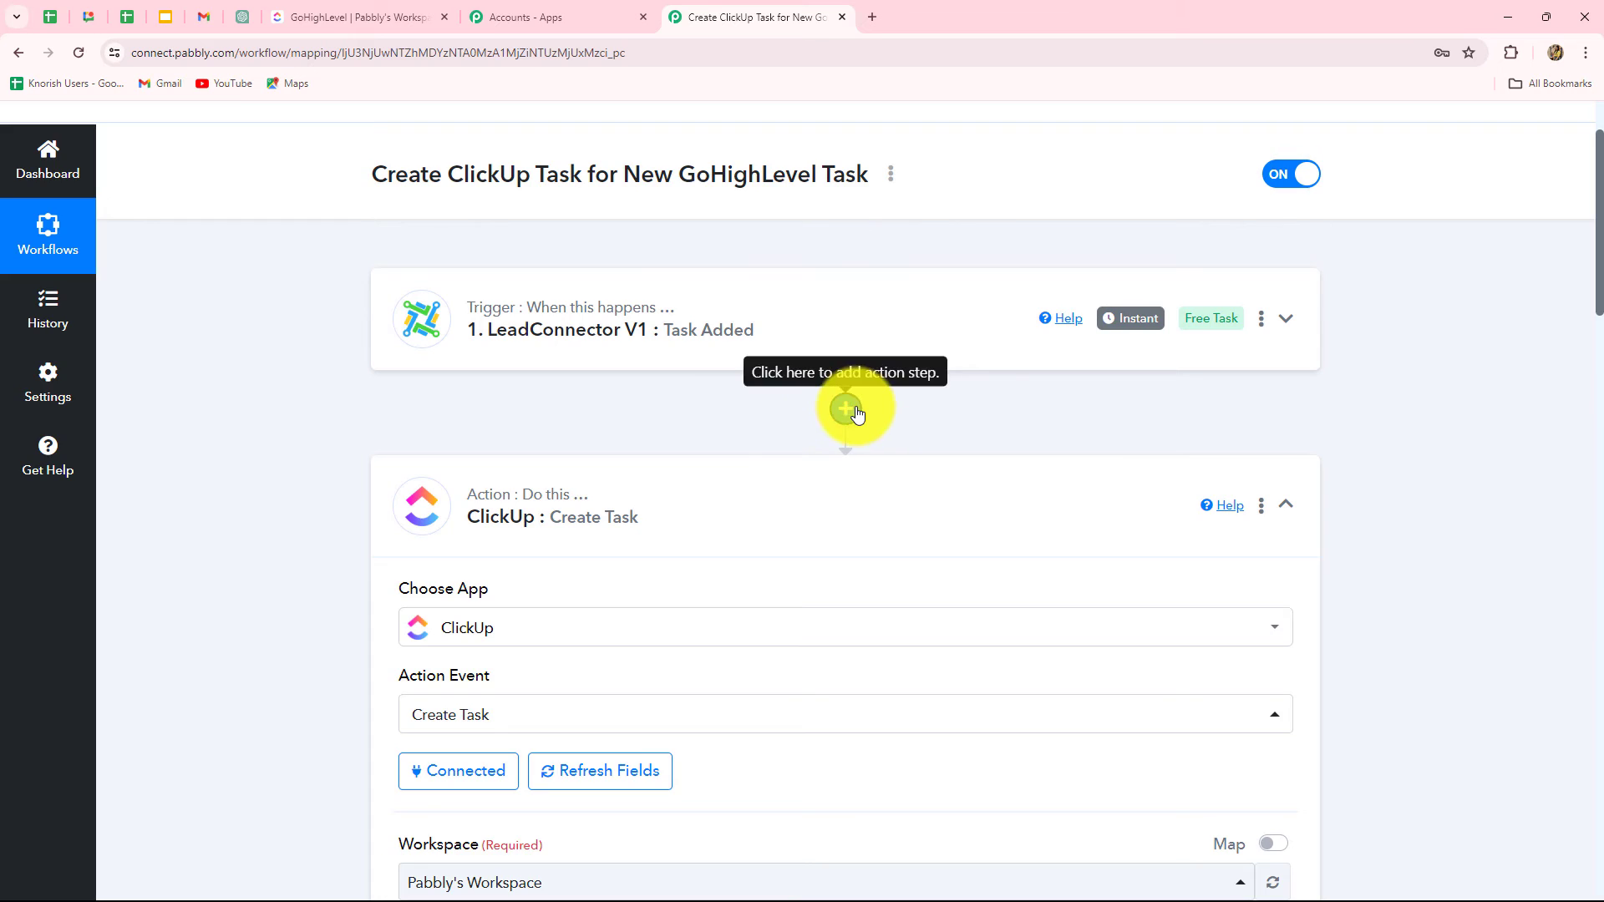
Step: Insert a Date/Time Formatter step using Format Date with Time Zone after the trigger and connect it
{"action": "left_click", "coordinate": [844, 408]}
{"action": "type", "text": "date"}
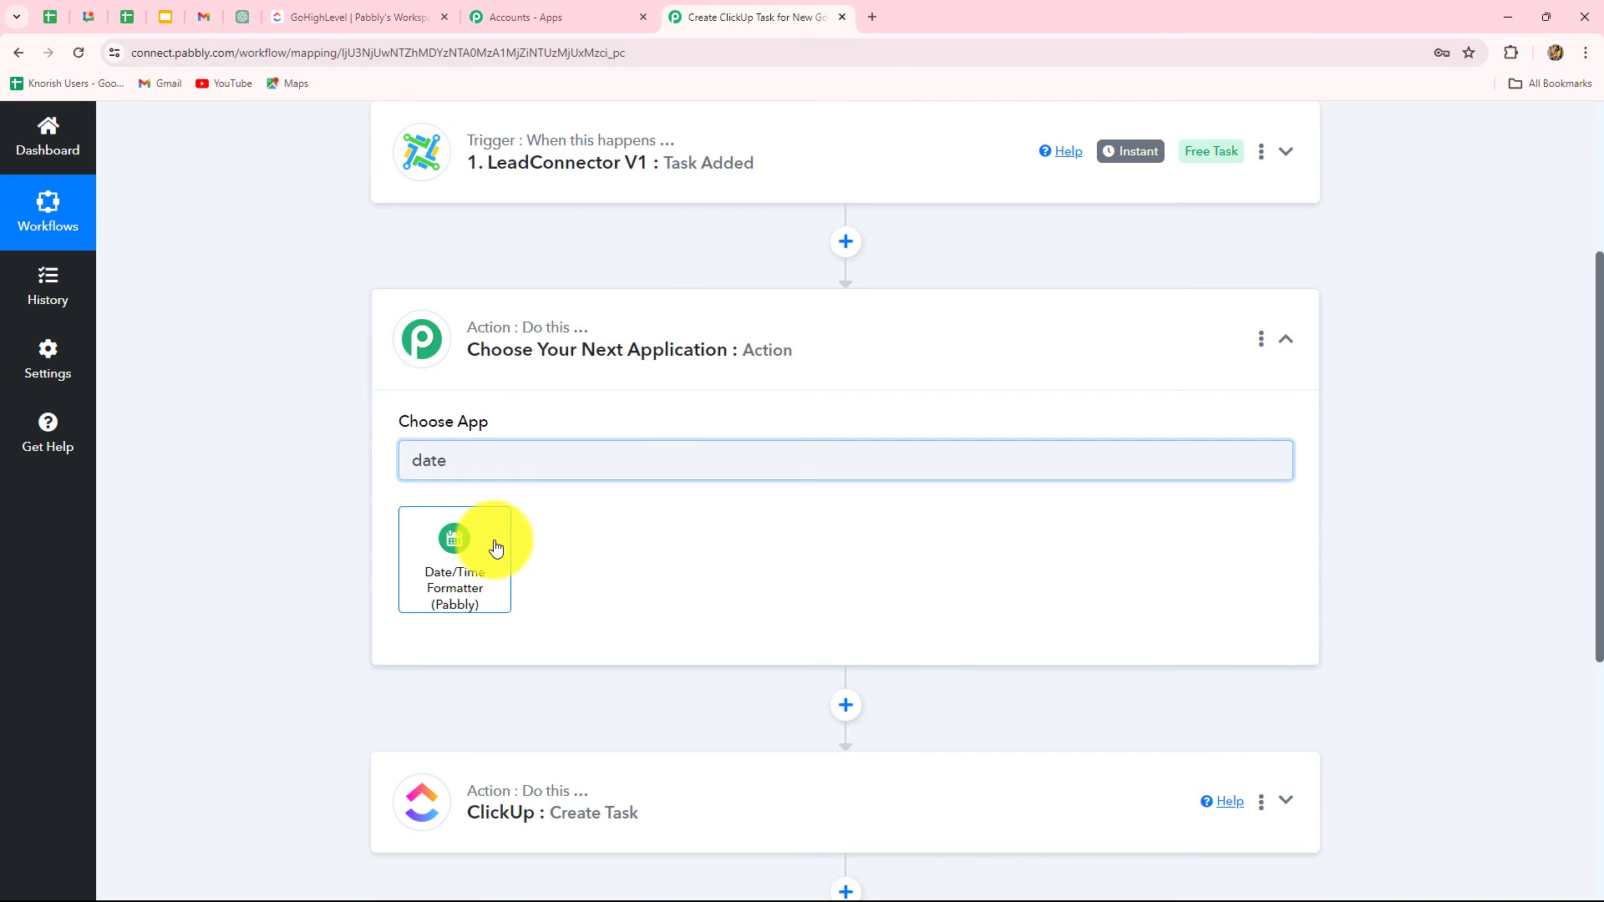
{"action": "left_click", "coordinate": [496, 547]}
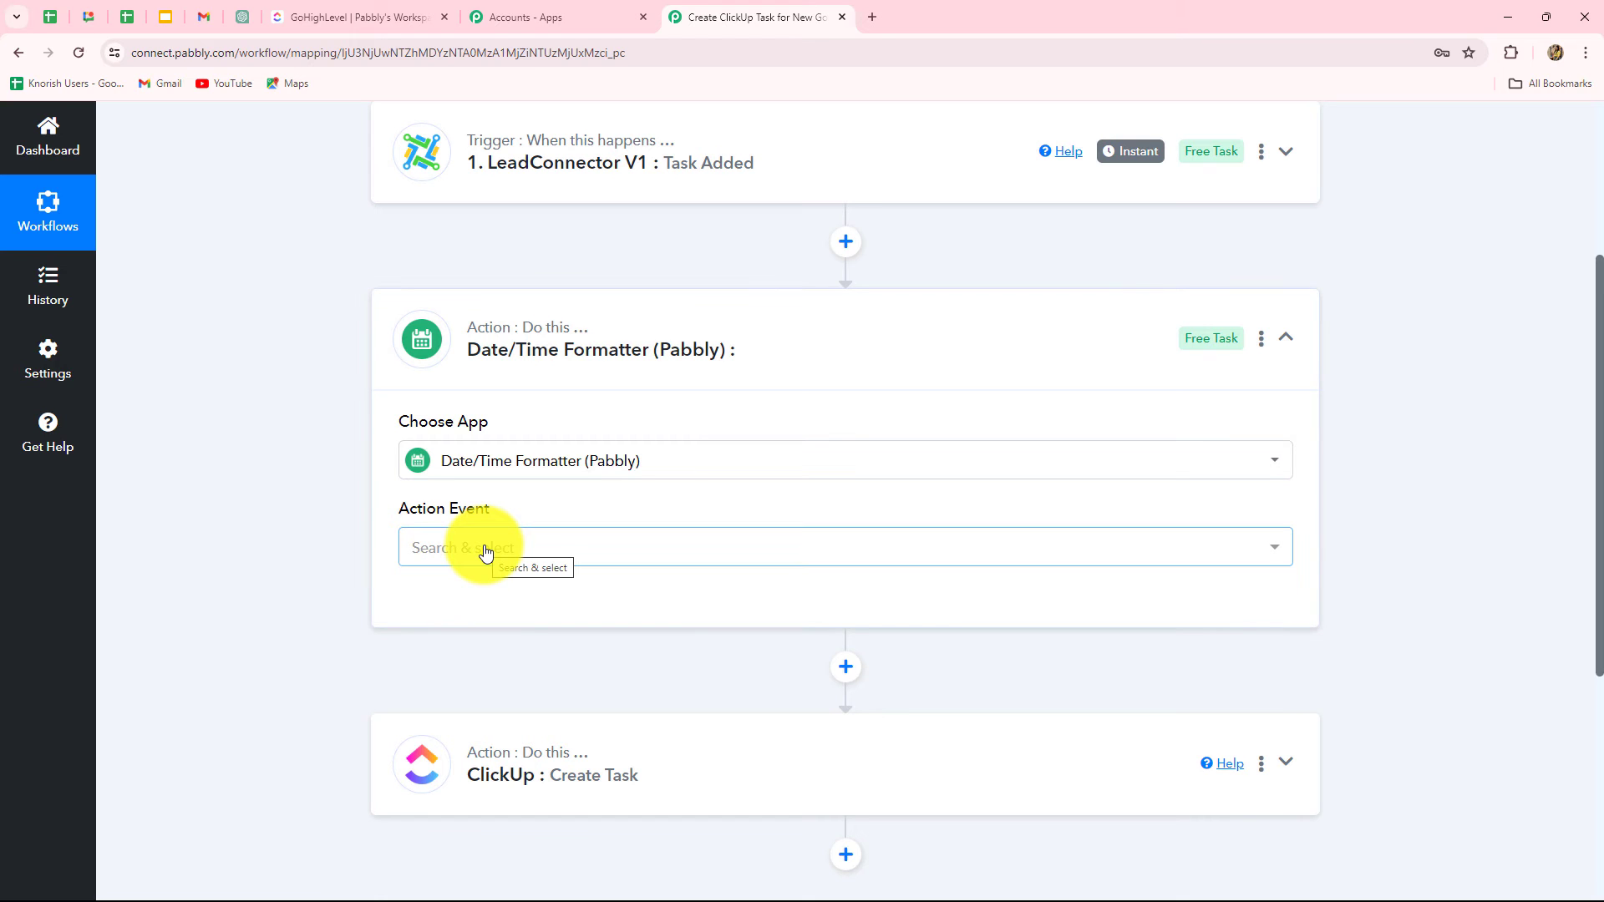
{"action": "left_click", "coordinate": [486, 553]}
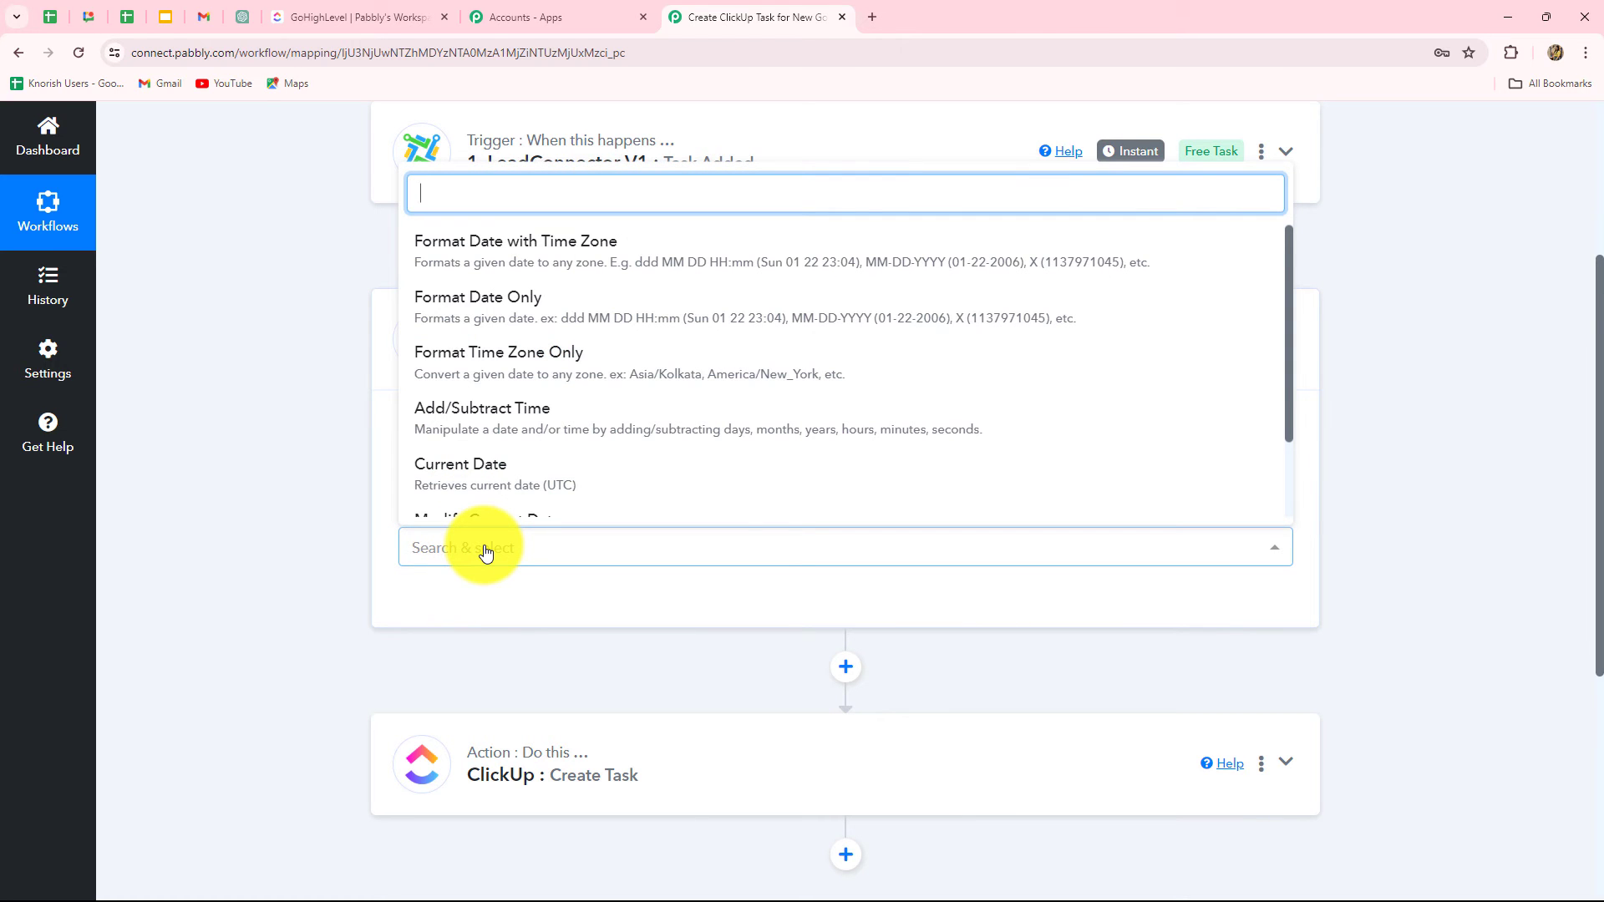
{"action": "left_click", "coordinate": [477, 254]}
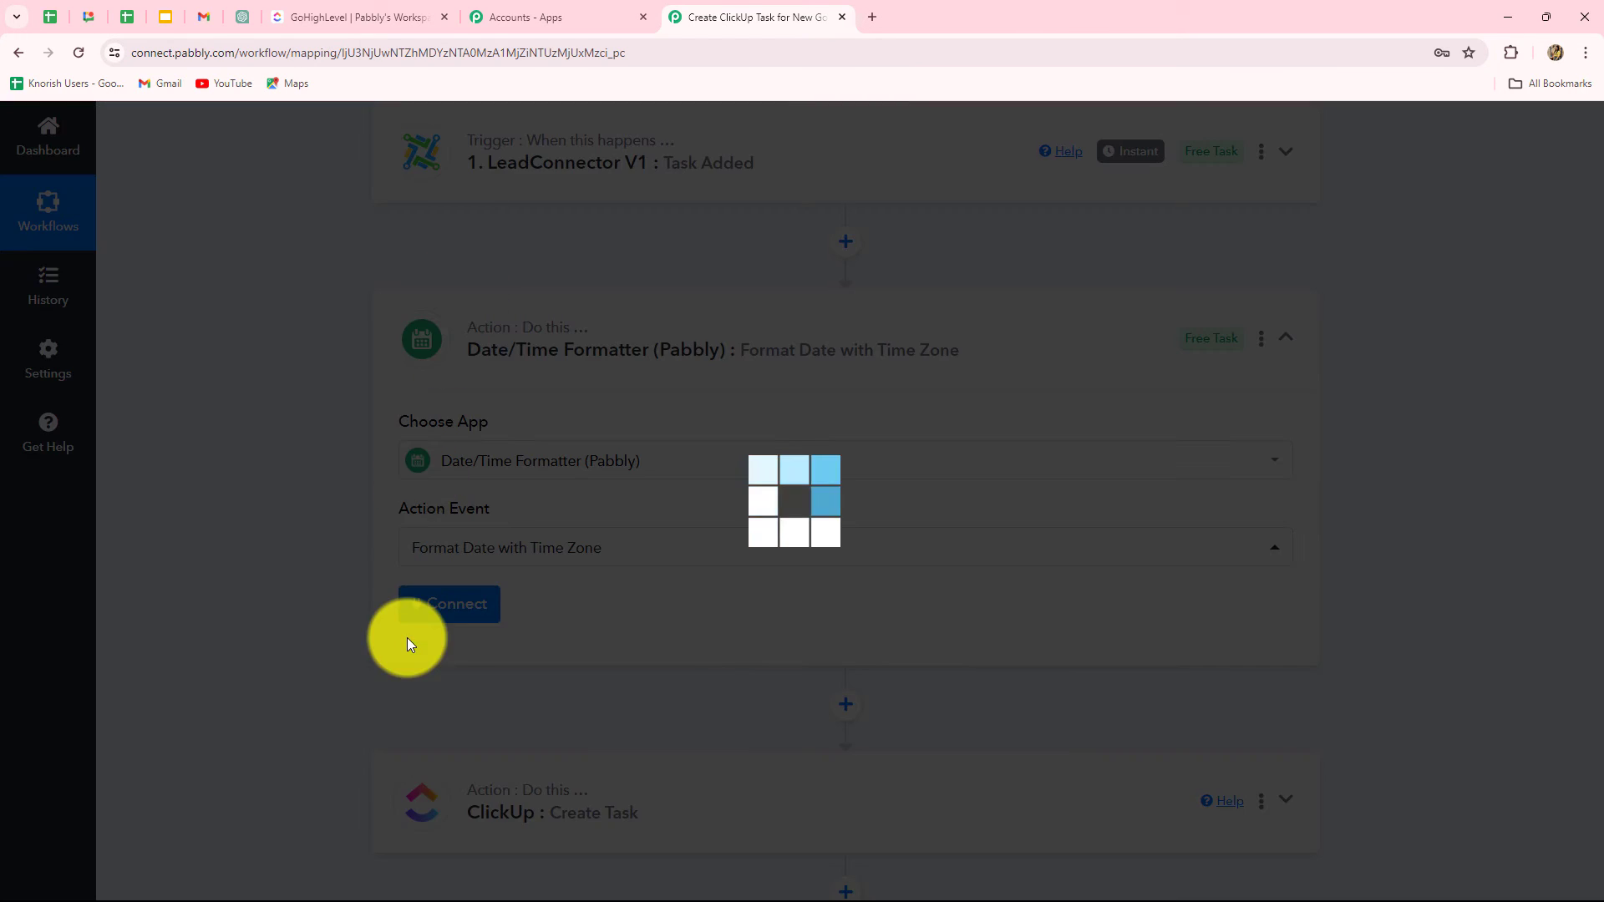
{"action": "left_click", "coordinate": [462, 606]}
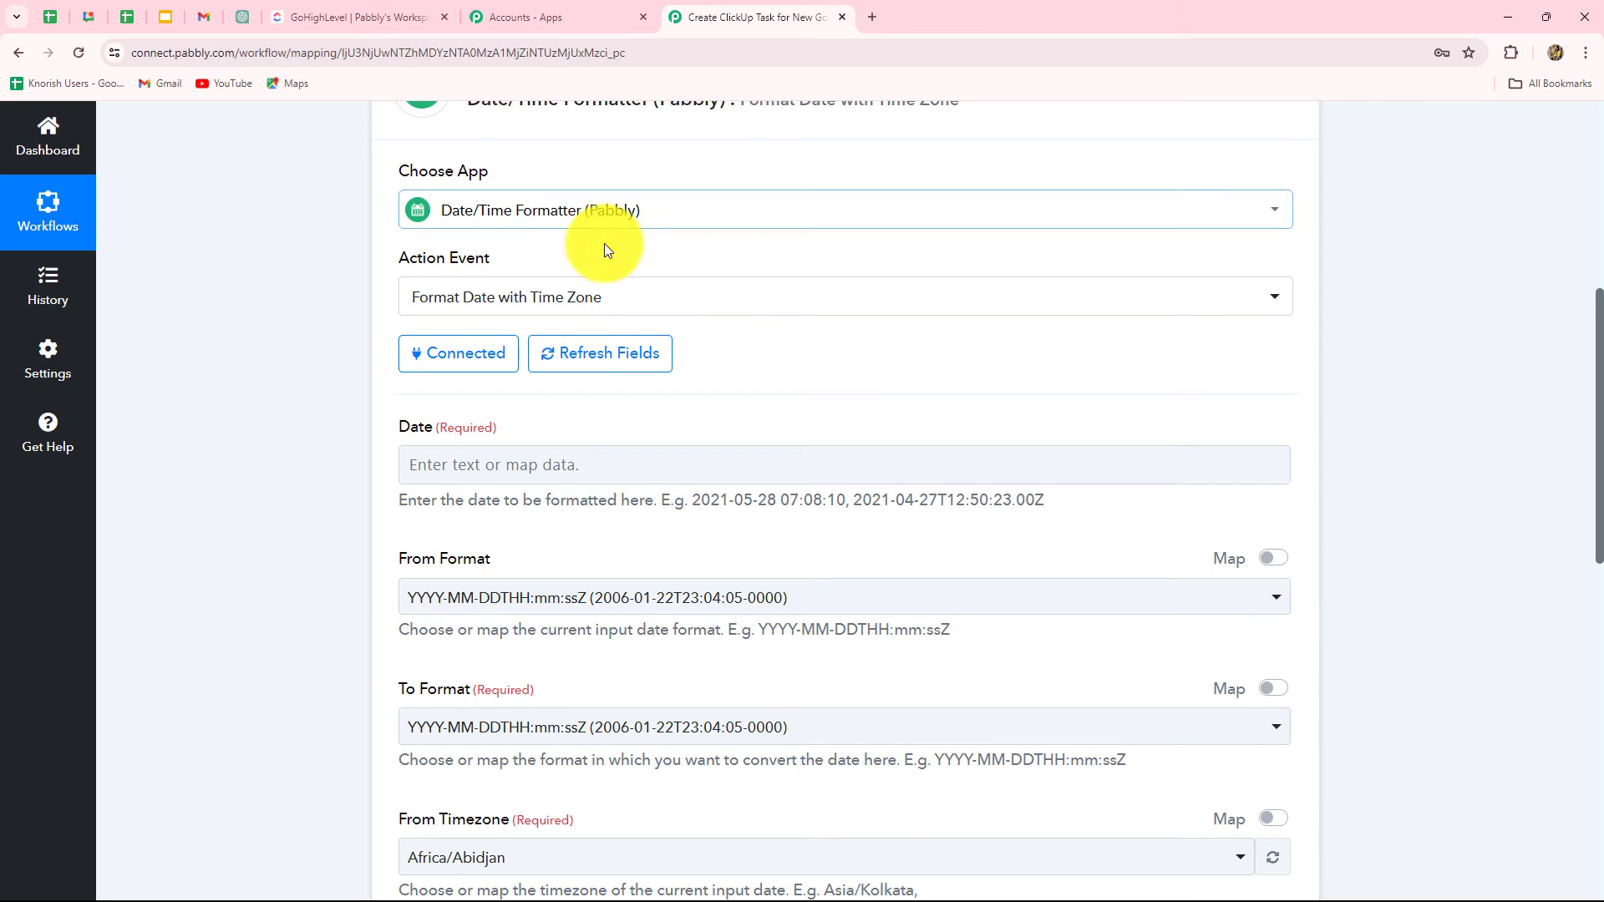
Step: Map the Task Added trigger's Task DueDate into the formatter's Date field
{"action": "left_click", "coordinate": [512, 470]}
{"action": "left_click", "coordinate": [547, 544]}
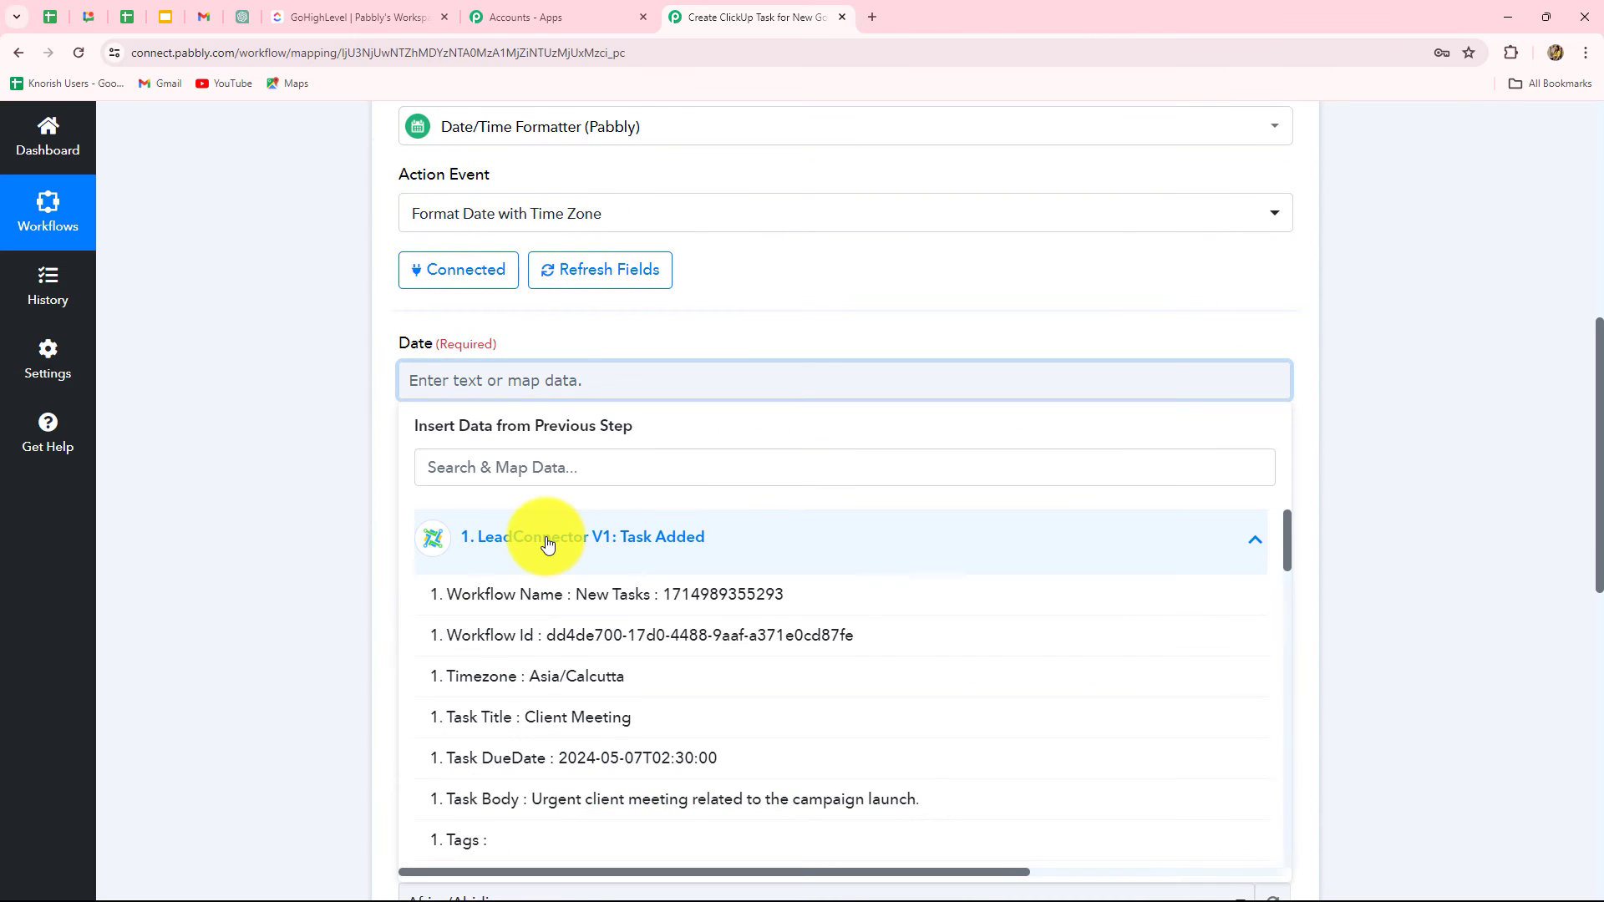
{"action": "left_click", "coordinate": [615, 760]}
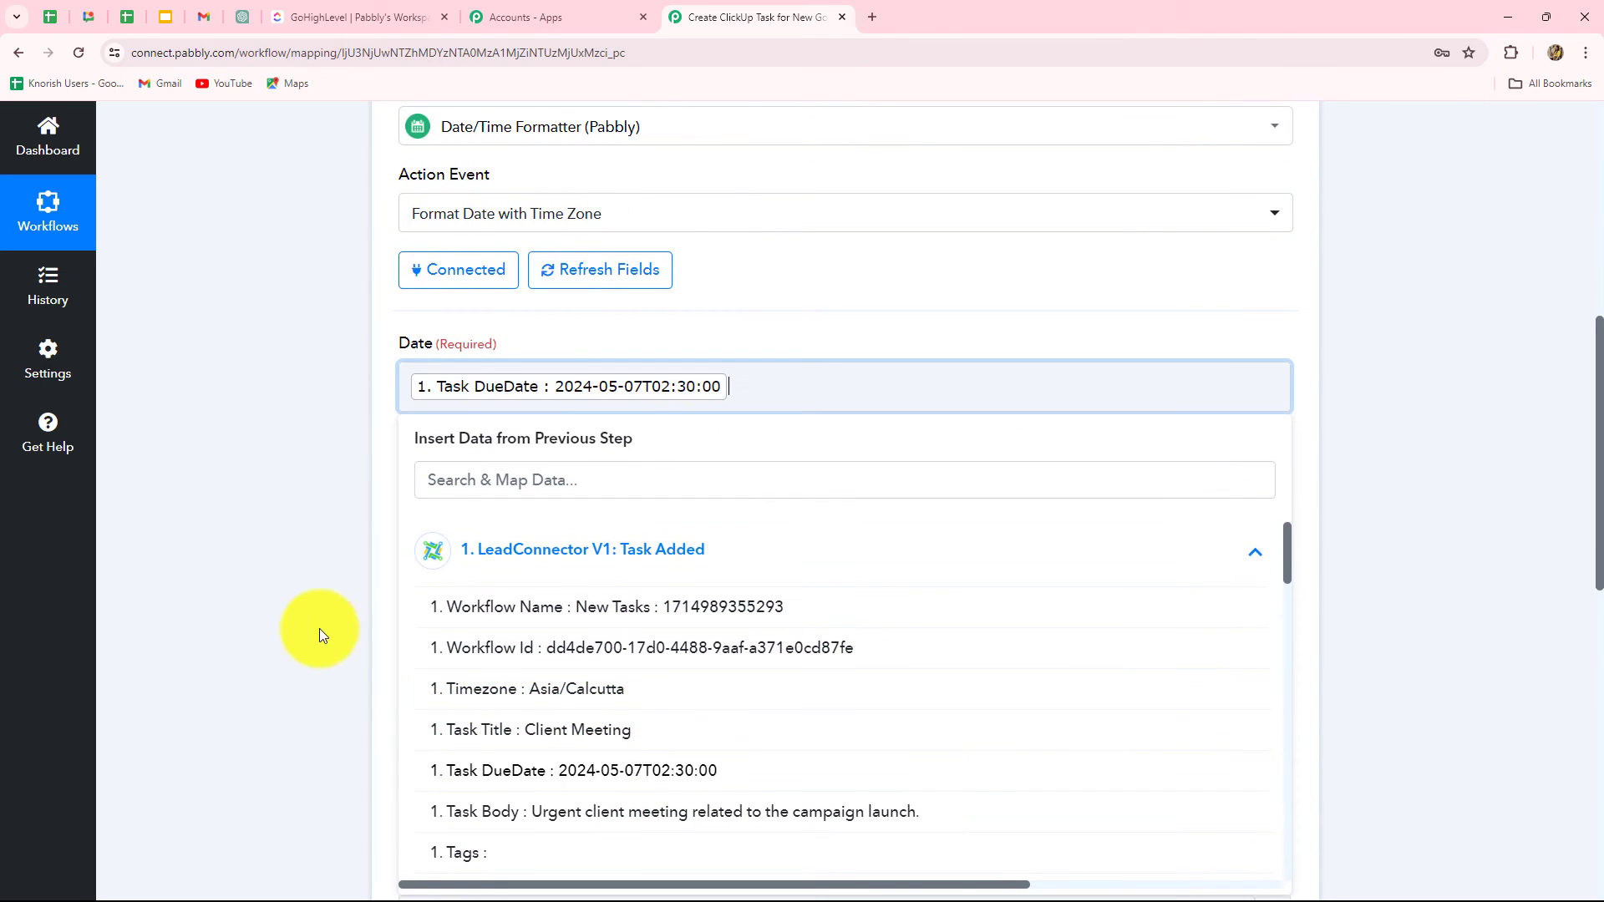
{"action": "left_click", "coordinate": [300, 622]}
{"action": "scroll", "coordinate": [582, 522], "scroll_direction": "down", "scroll_amount": 2}
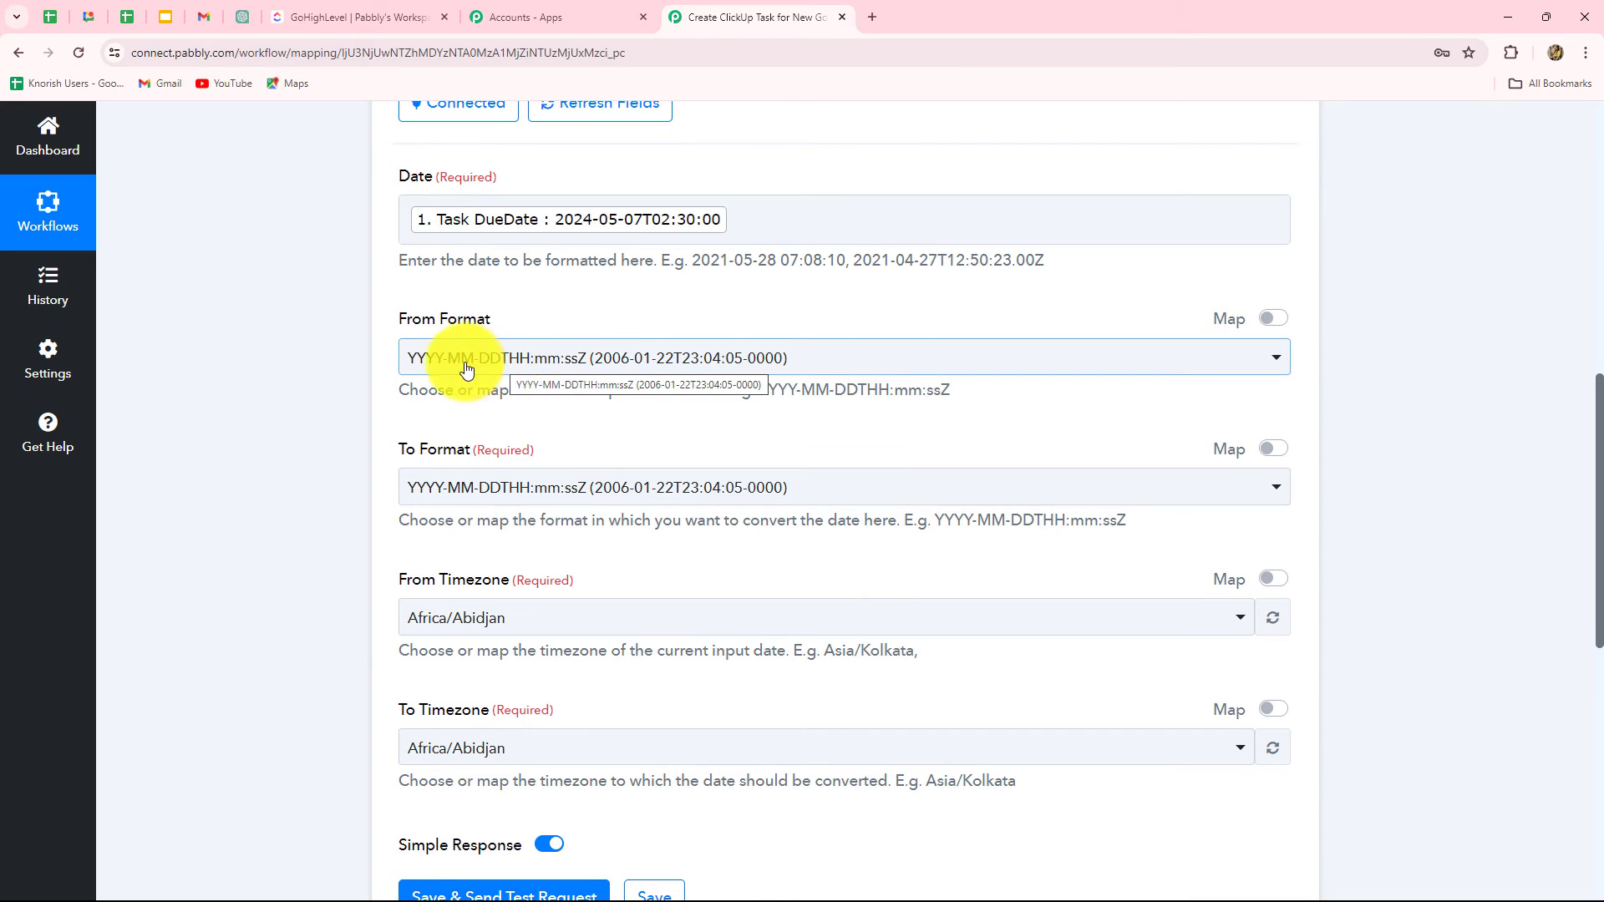
{"action": "scroll", "coordinate": [774, 426], "scroll_direction": "down", "scroll_amount": 1}
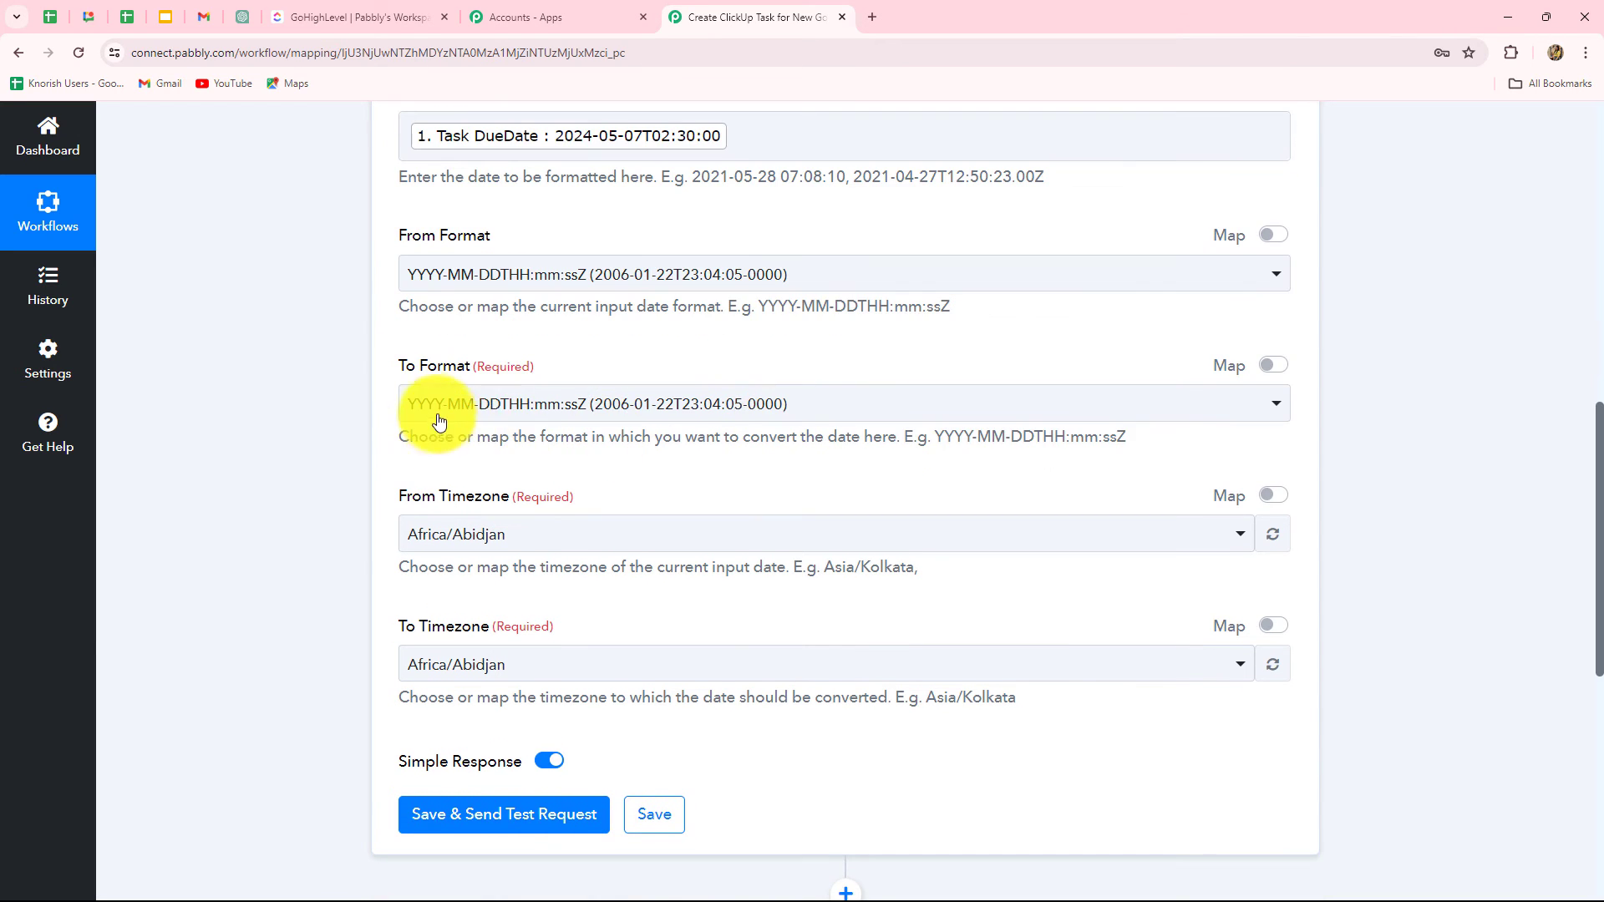
Step: Set the formatter's To Format to Timestamp
{"action": "left_click", "coordinate": [491, 407]}
{"action": "scroll", "coordinate": [531, 627], "scroll_direction": "down", "scroll_amount": 5}
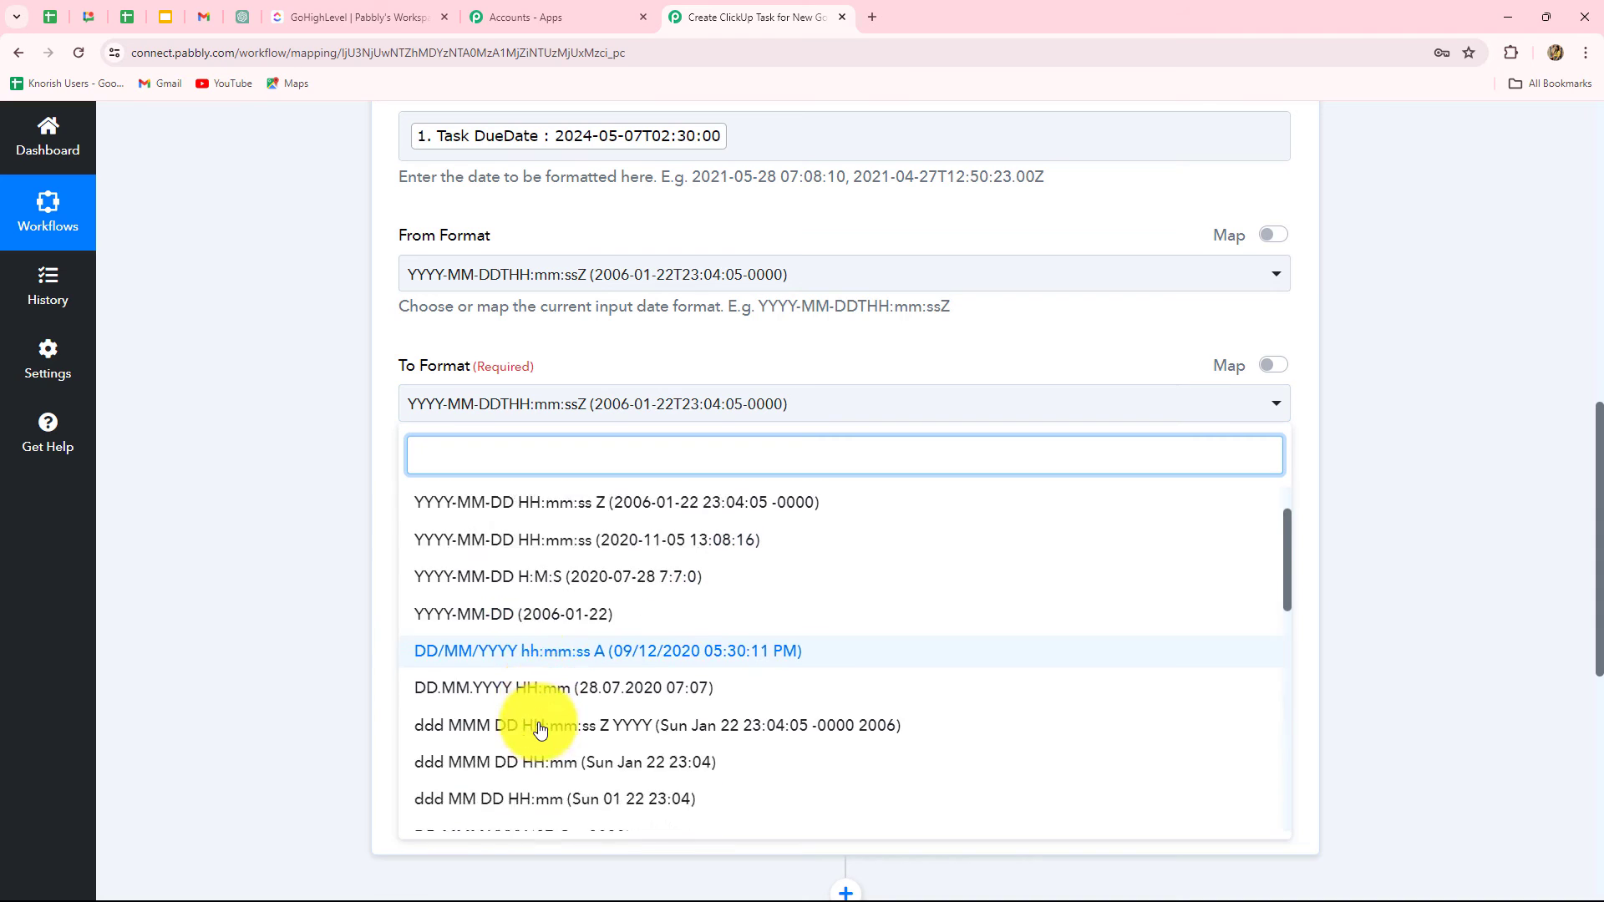
{"action": "left_click", "coordinate": [561, 409]}
{"action": "left_click", "coordinate": [562, 407]}
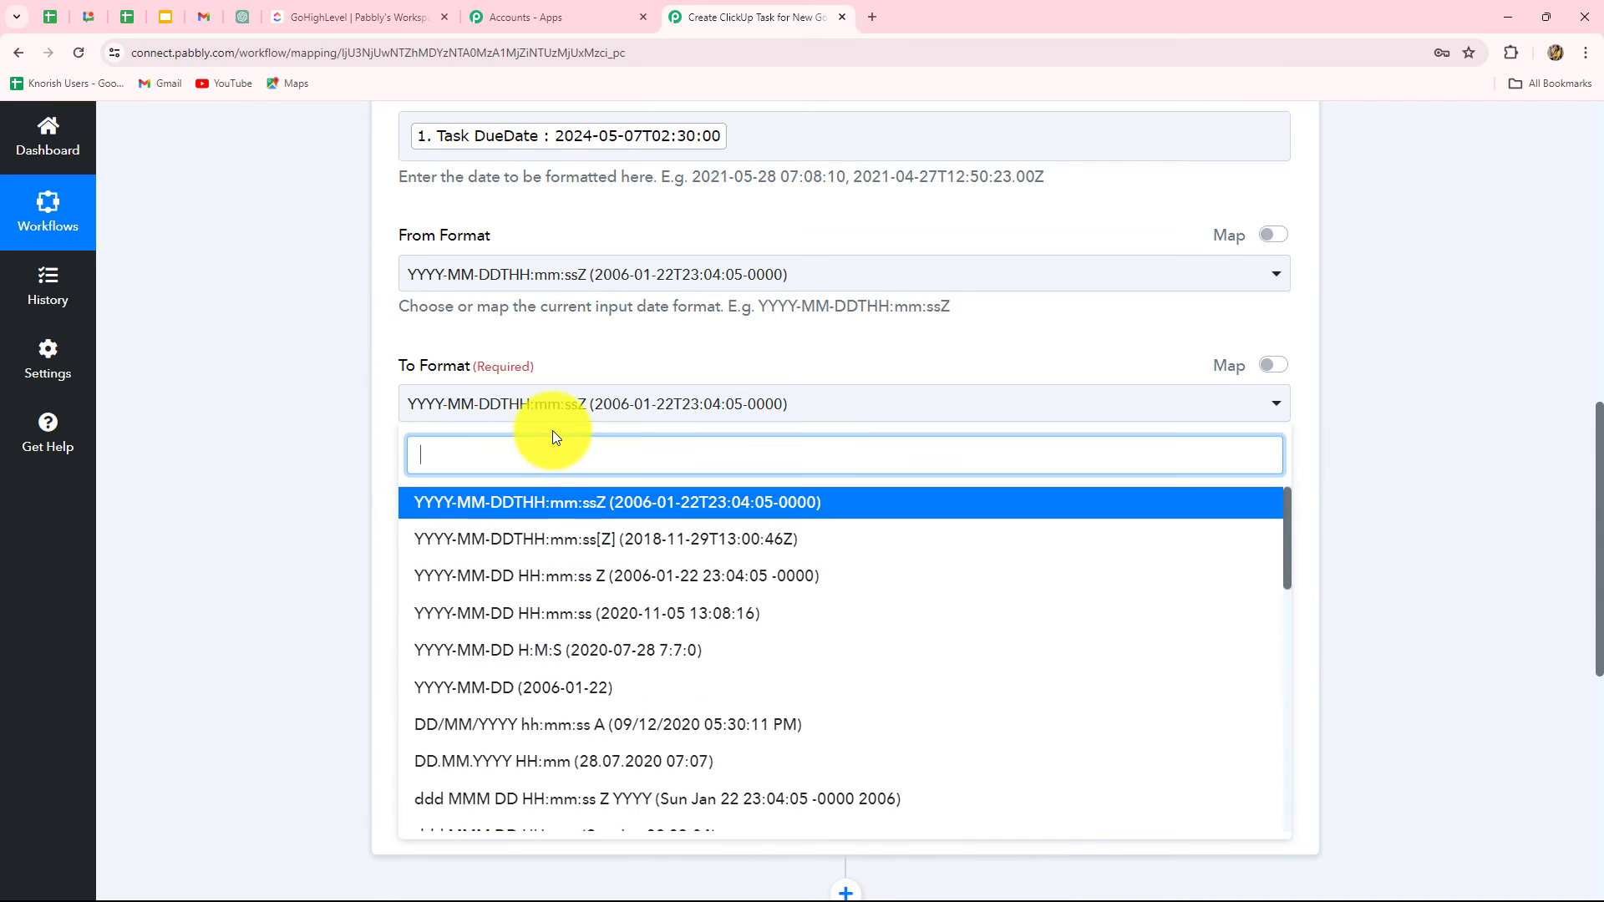
{"action": "type", "text": "tim"}
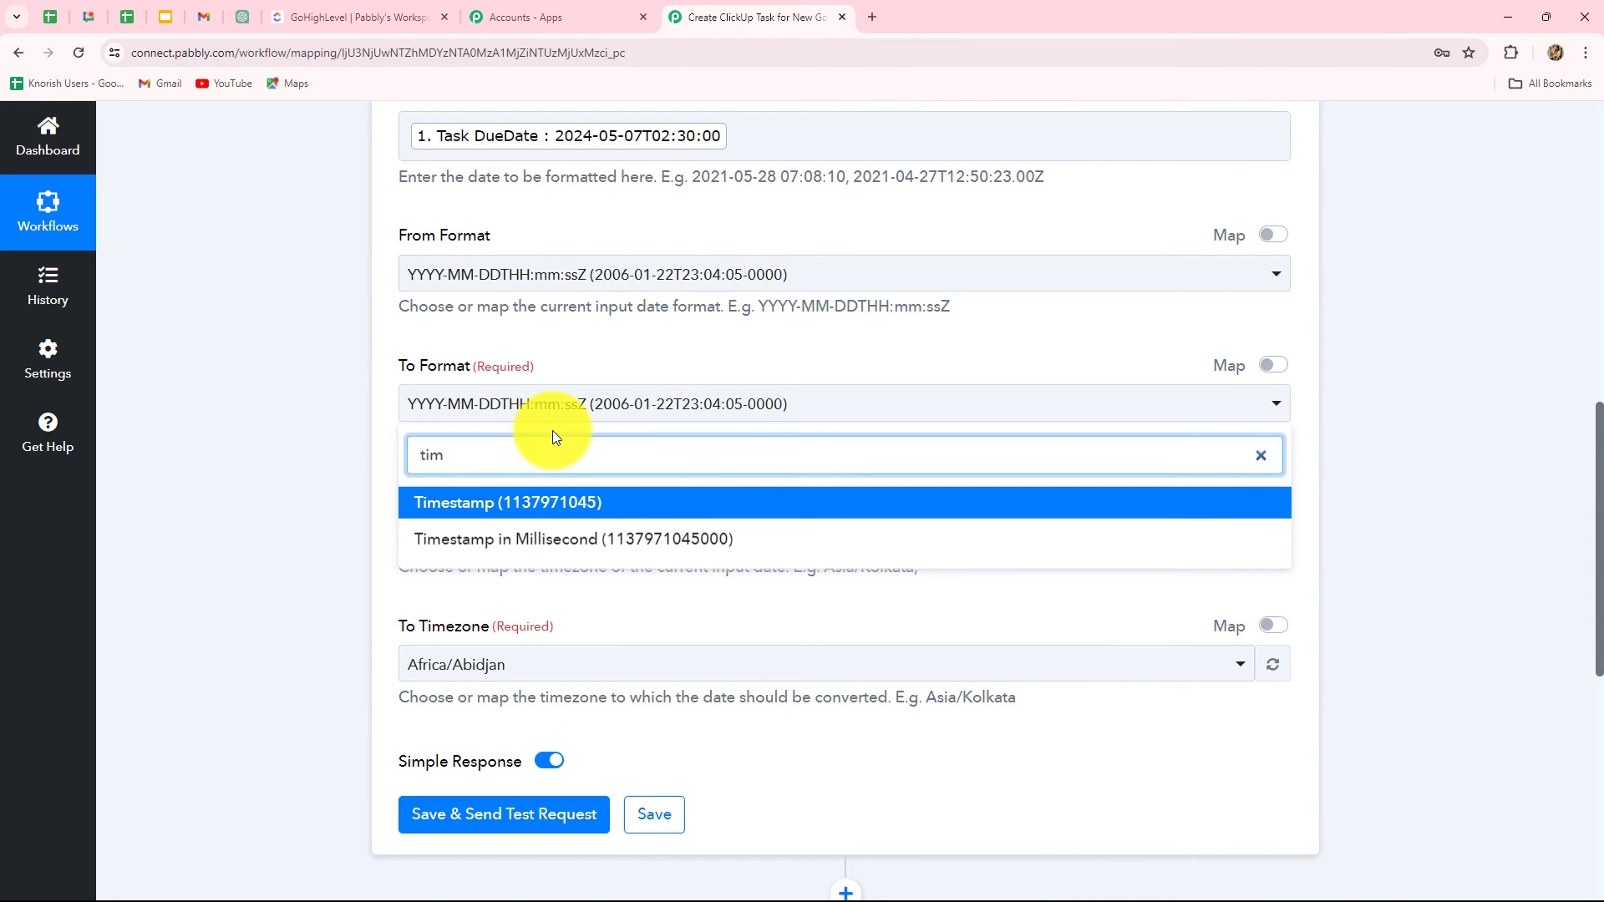
{"action": "left_click", "coordinate": [547, 500]}
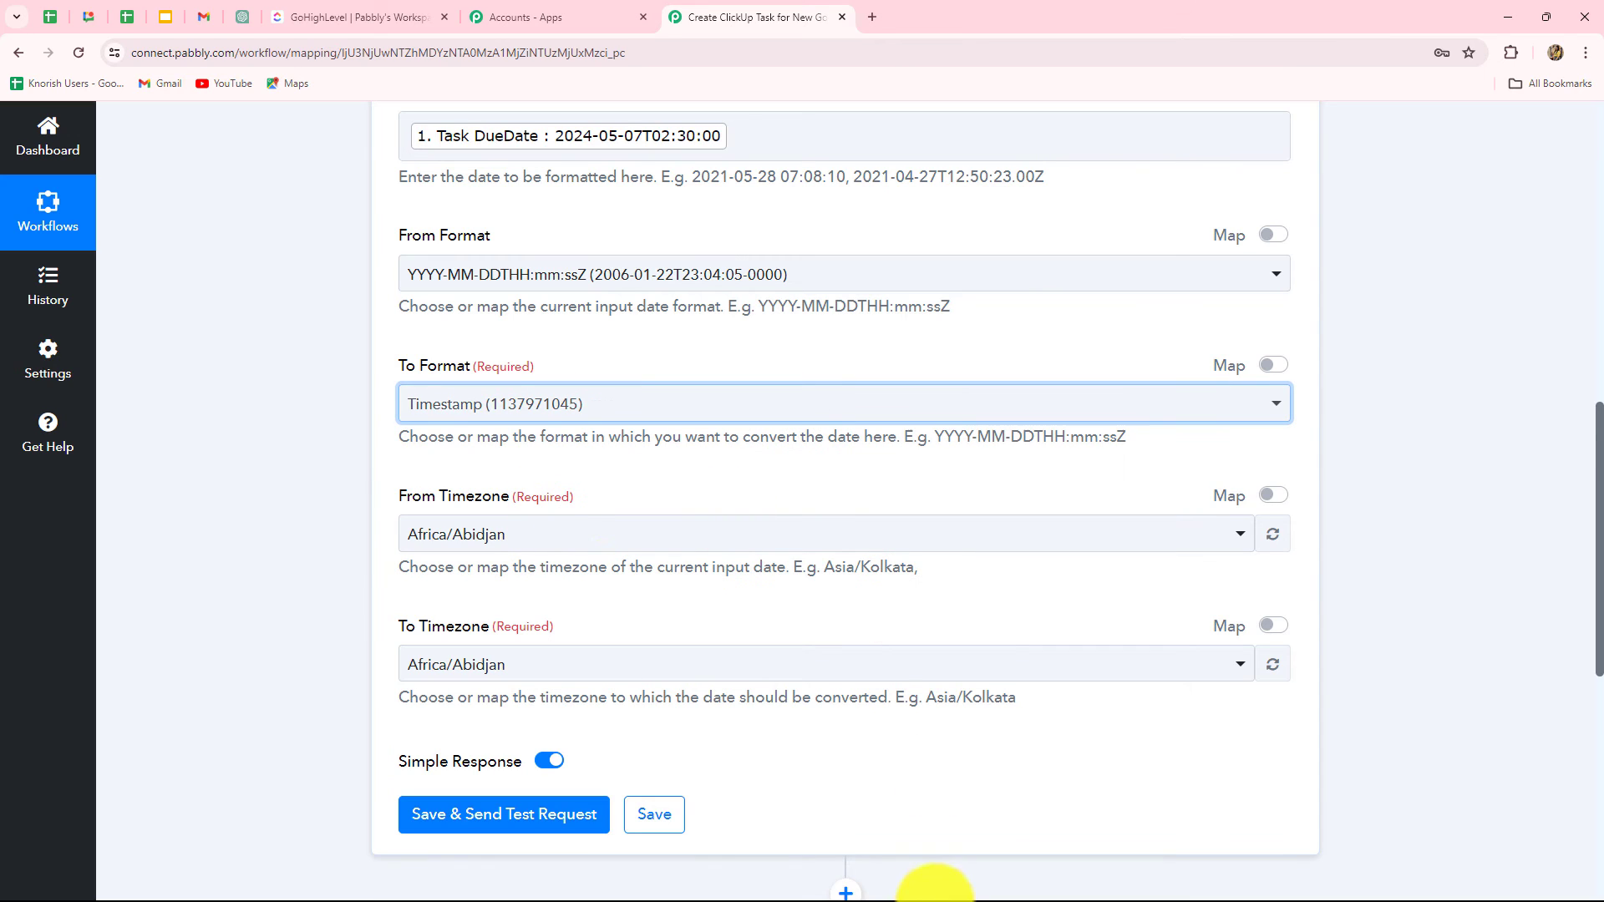
{"action": "scroll", "coordinate": [468, 484], "scroll_direction": "down", "scroll_amount": 3}
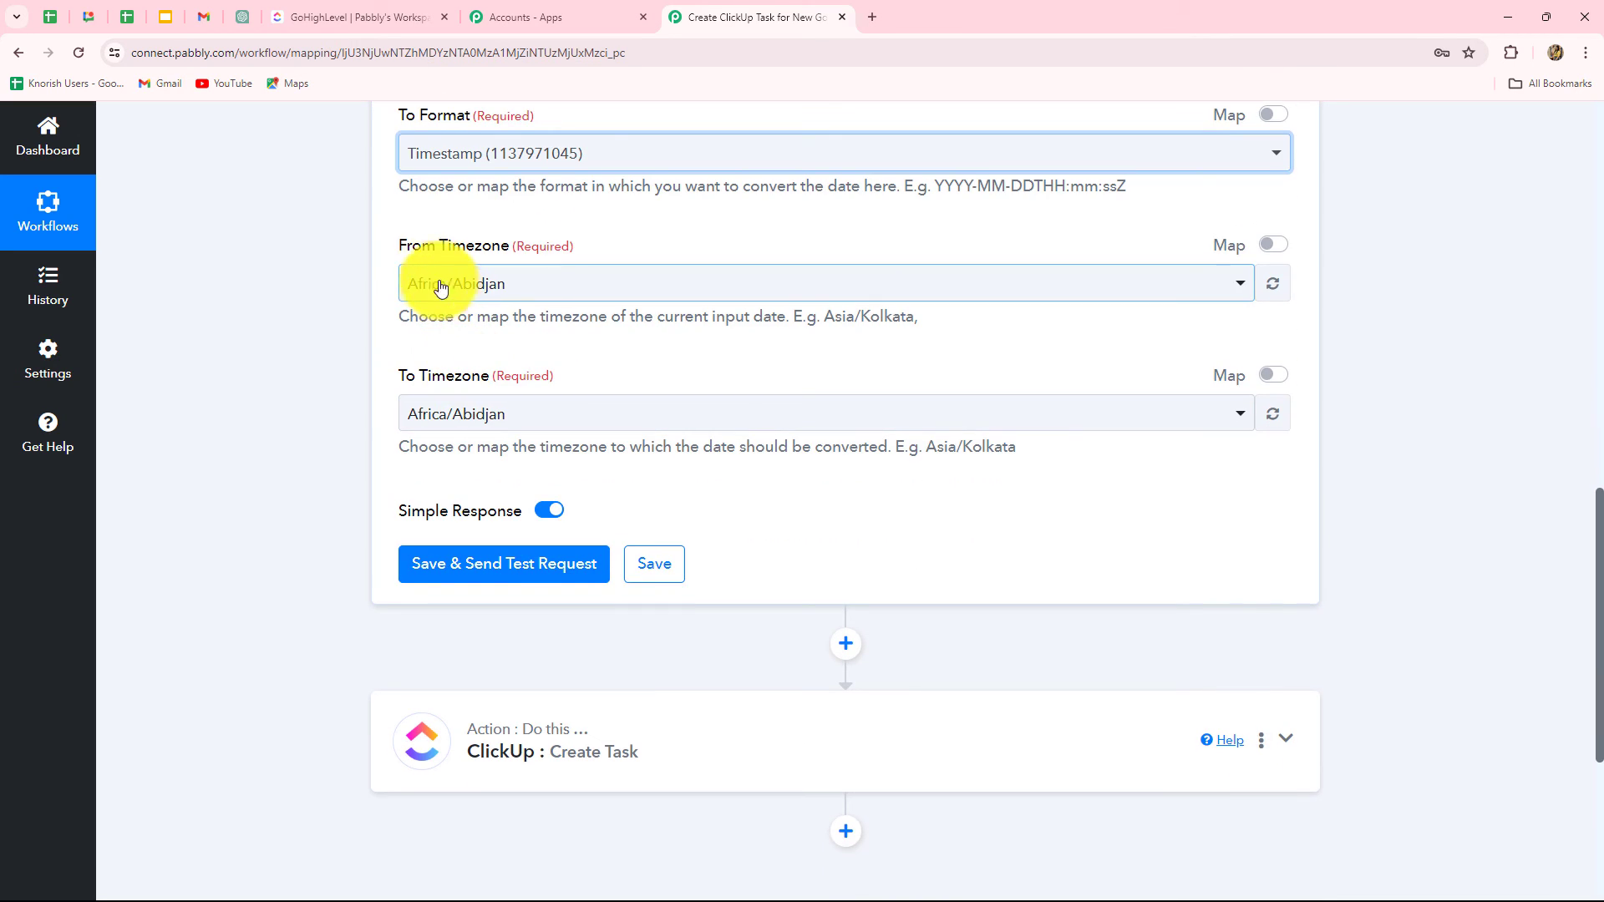
Step: Convert from timezone Asia/Kolkata to Etc/UTC
{"action": "left_click", "coordinate": [536, 285]}
{"action": "type", "text": "asi"}
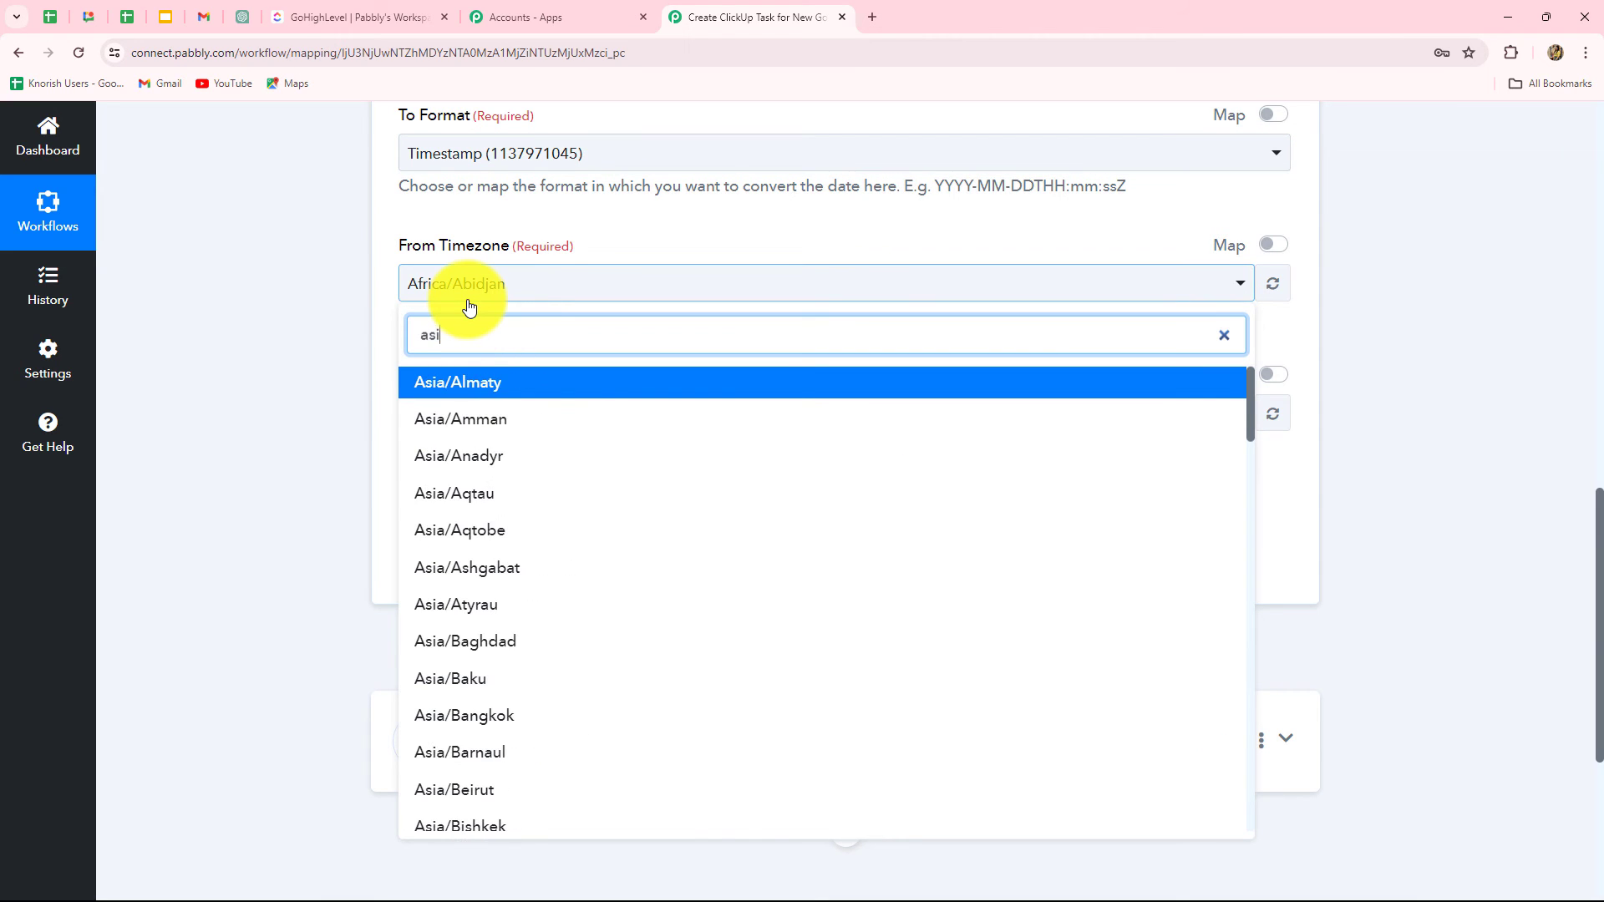
{"action": "type", "text": "a/ko"}
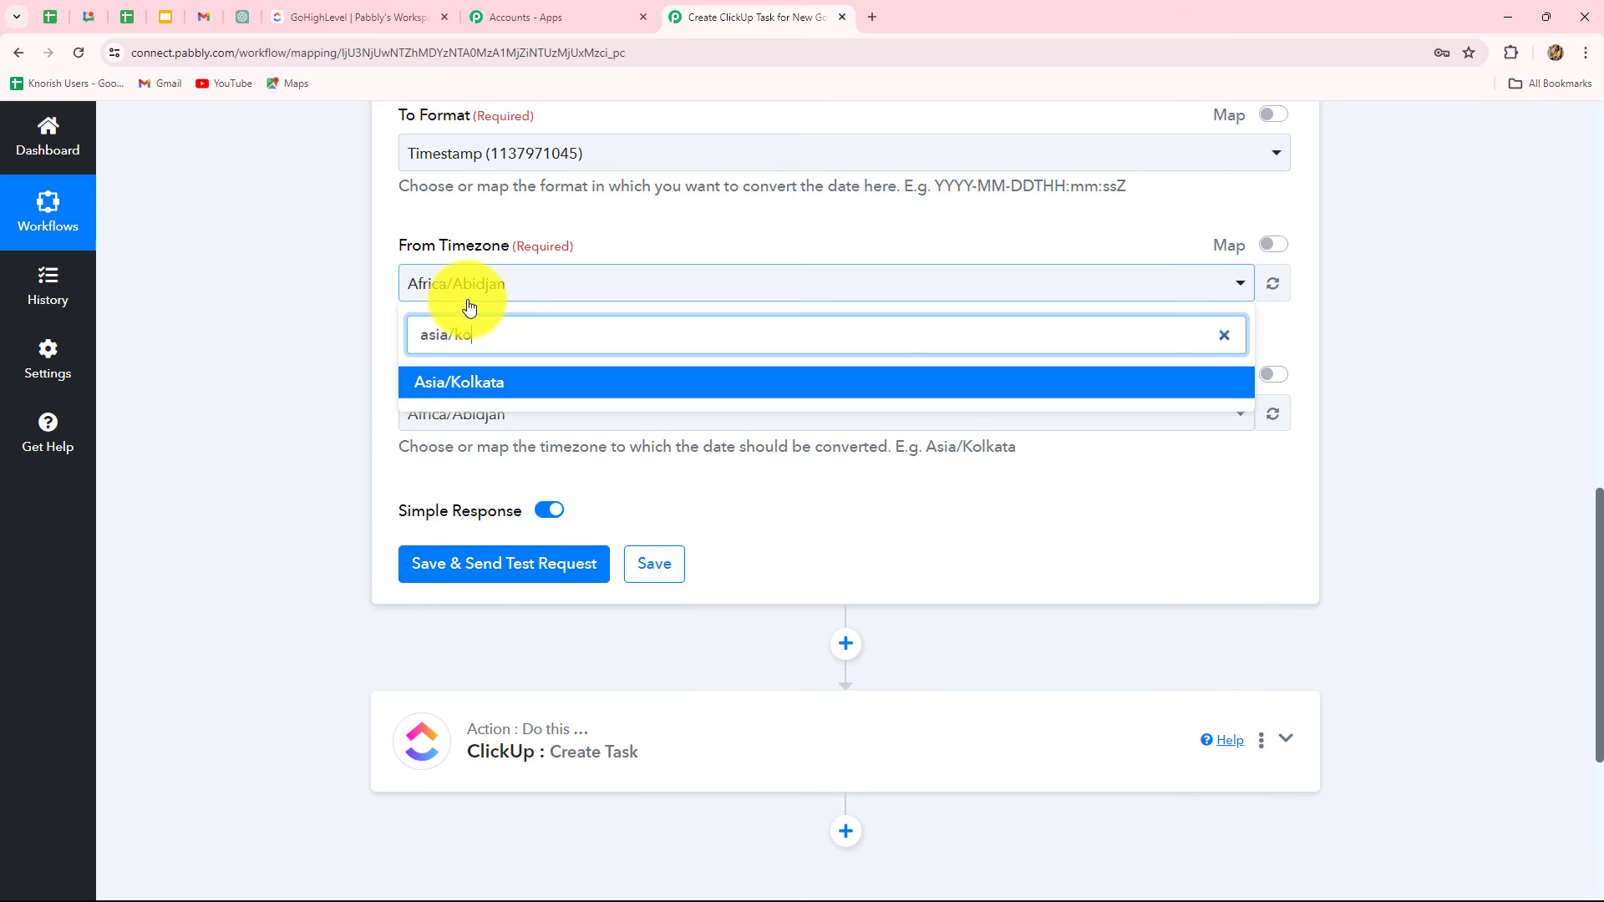
{"action": "left_click", "coordinate": [464, 386]}
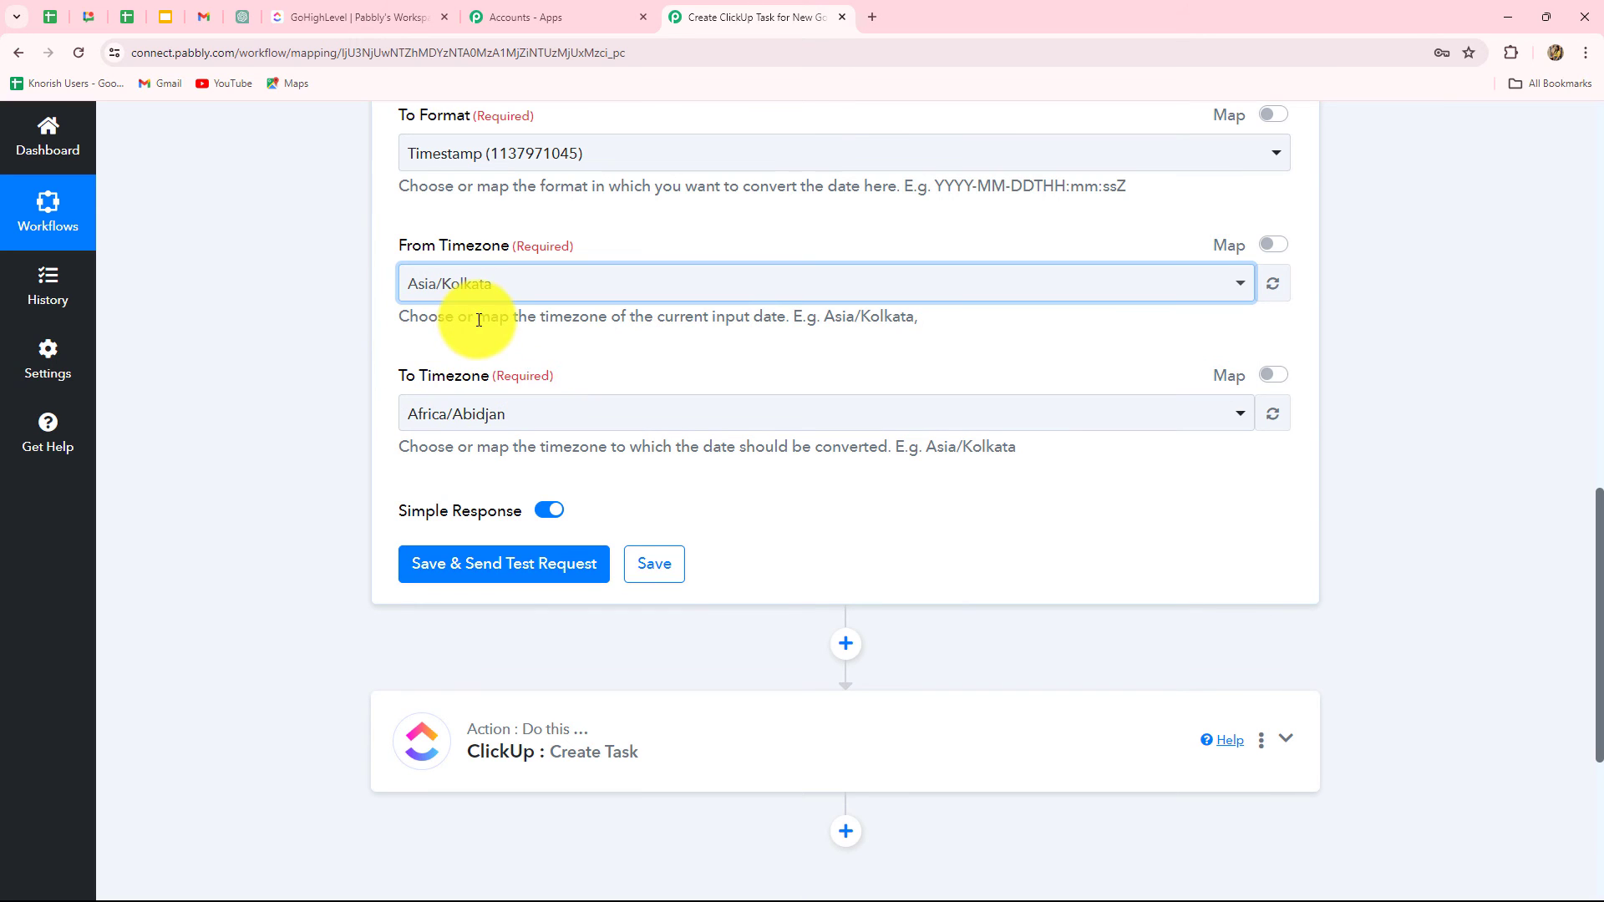
{"action": "left_click", "coordinate": [515, 415]}
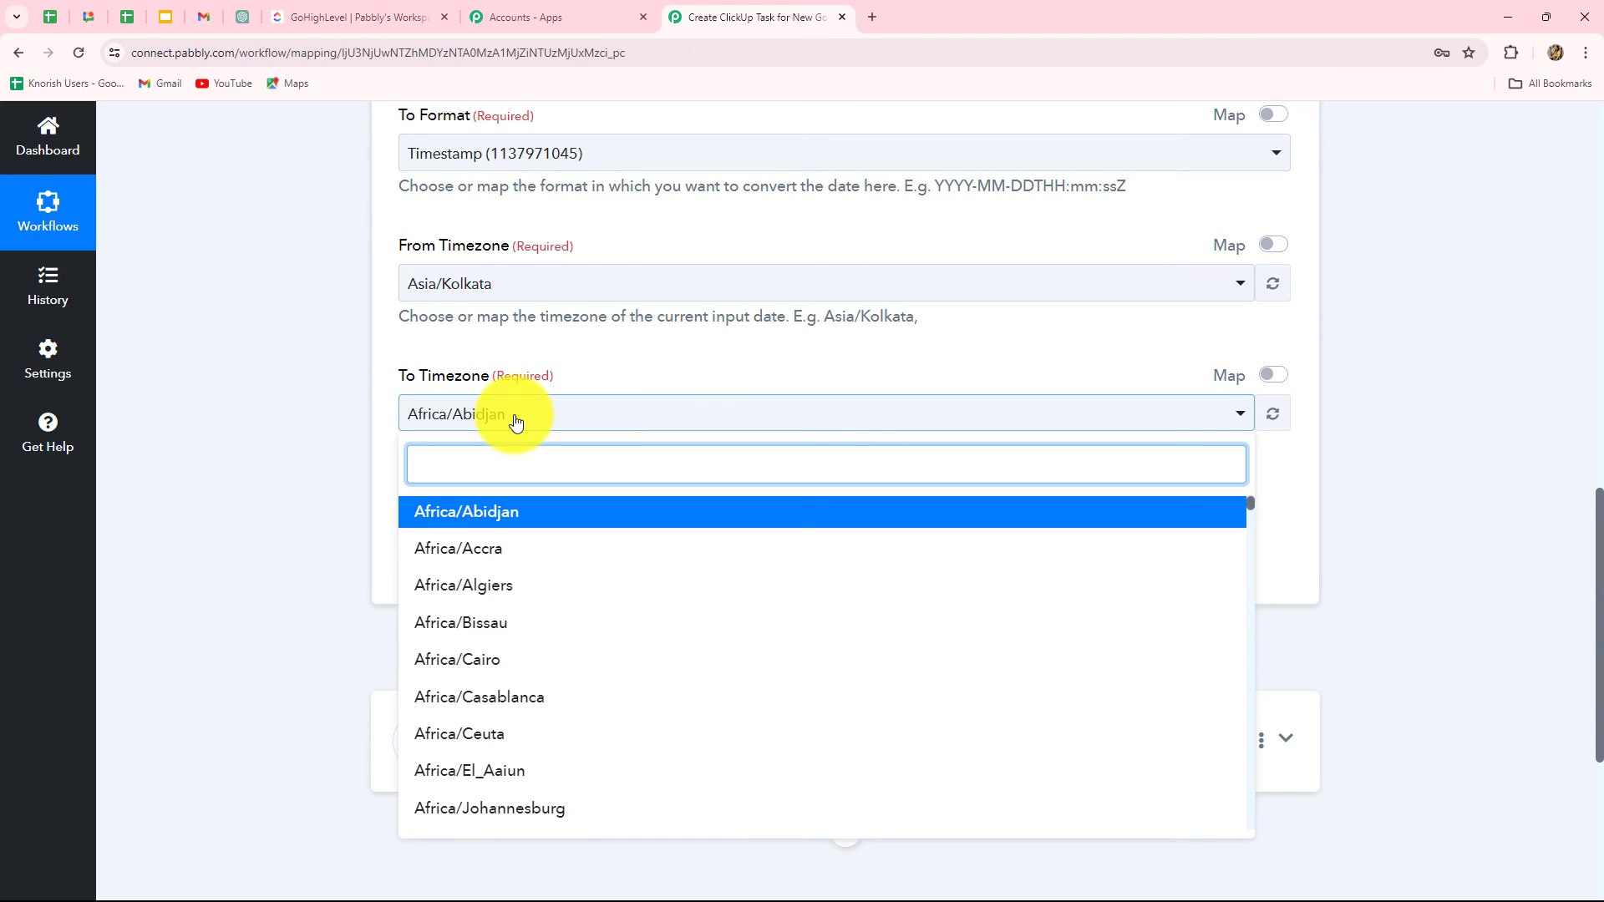
{"action": "type", "text": "utc"}
{"action": "left_click", "coordinate": [466, 519]}
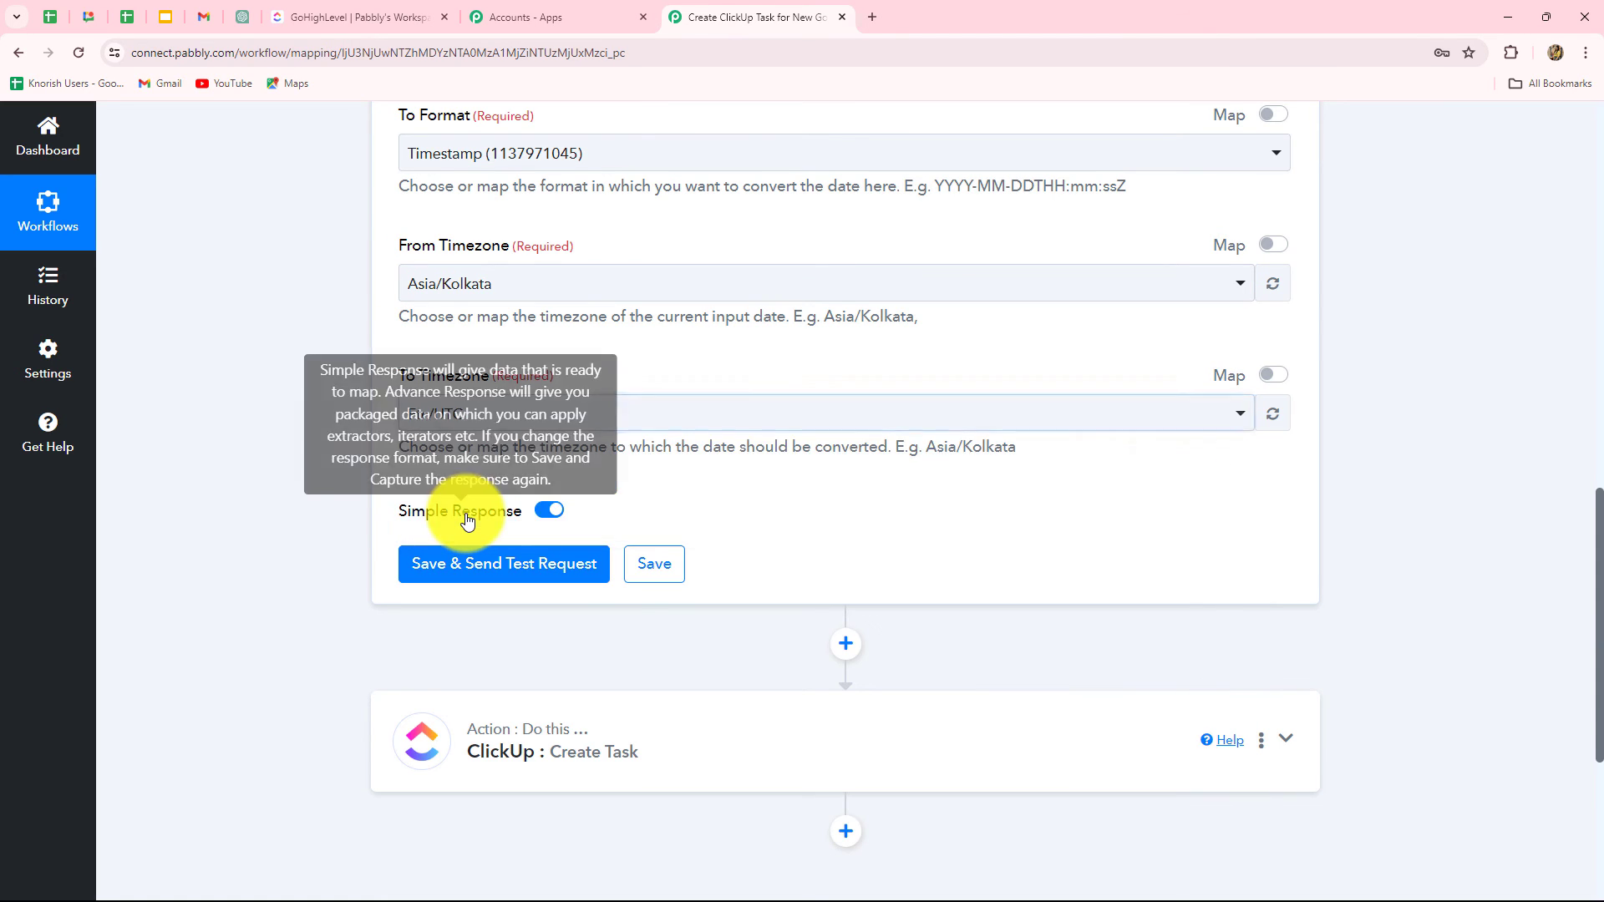
{"action": "left_click", "coordinate": [470, 564]}
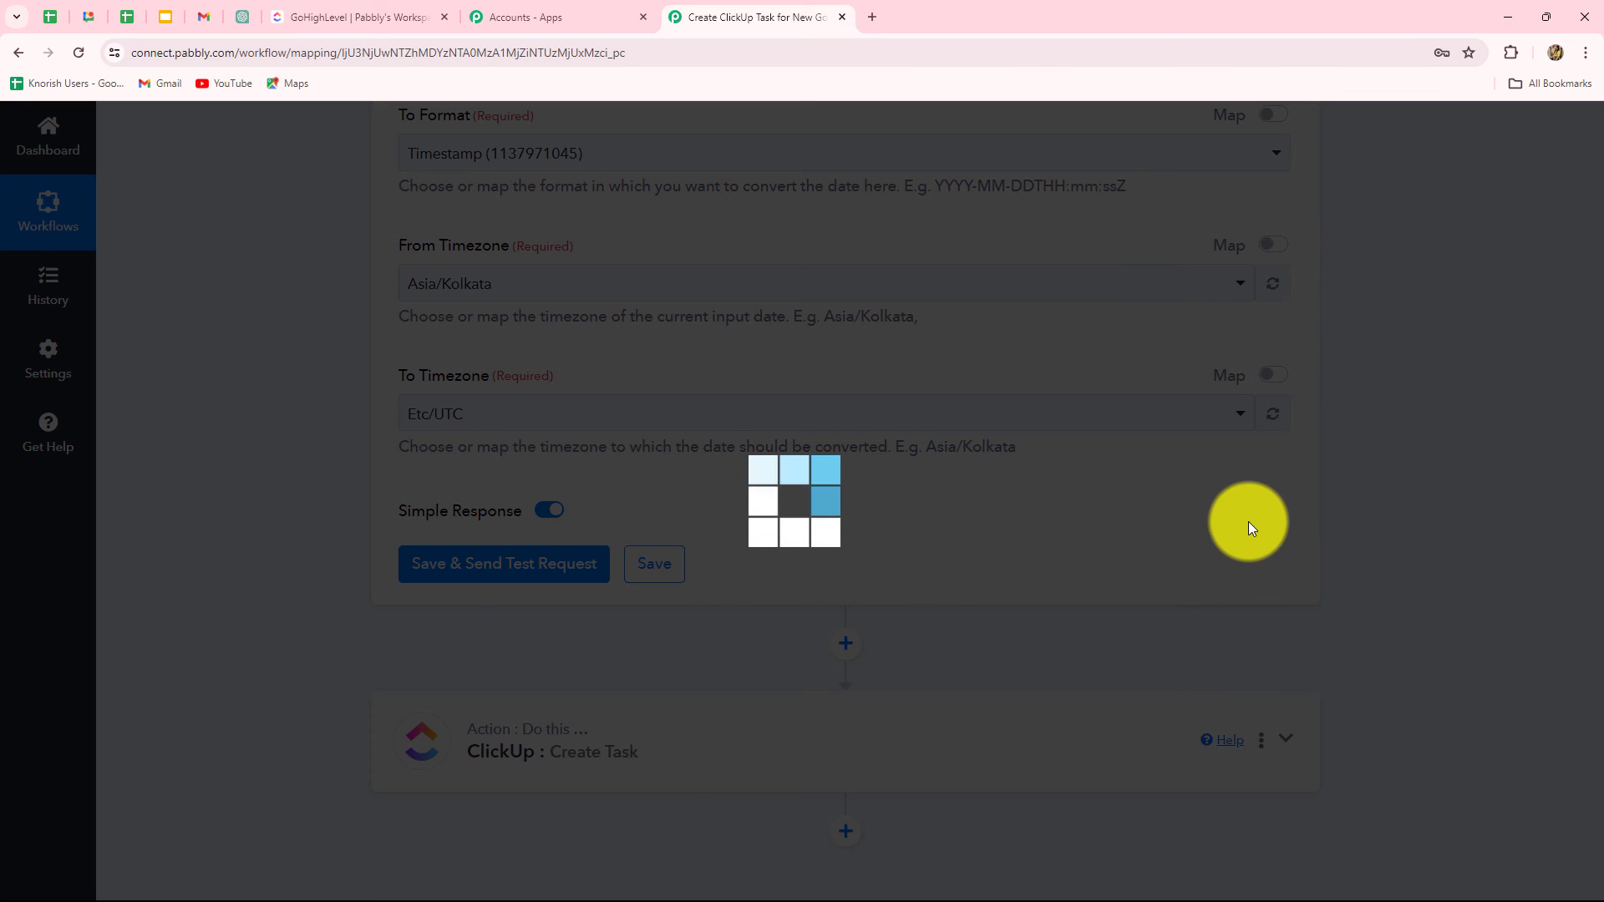
{"action": "scroll", "coordinate": [956, 528], "scroll_direction": "down", "scroll_amount": 2}
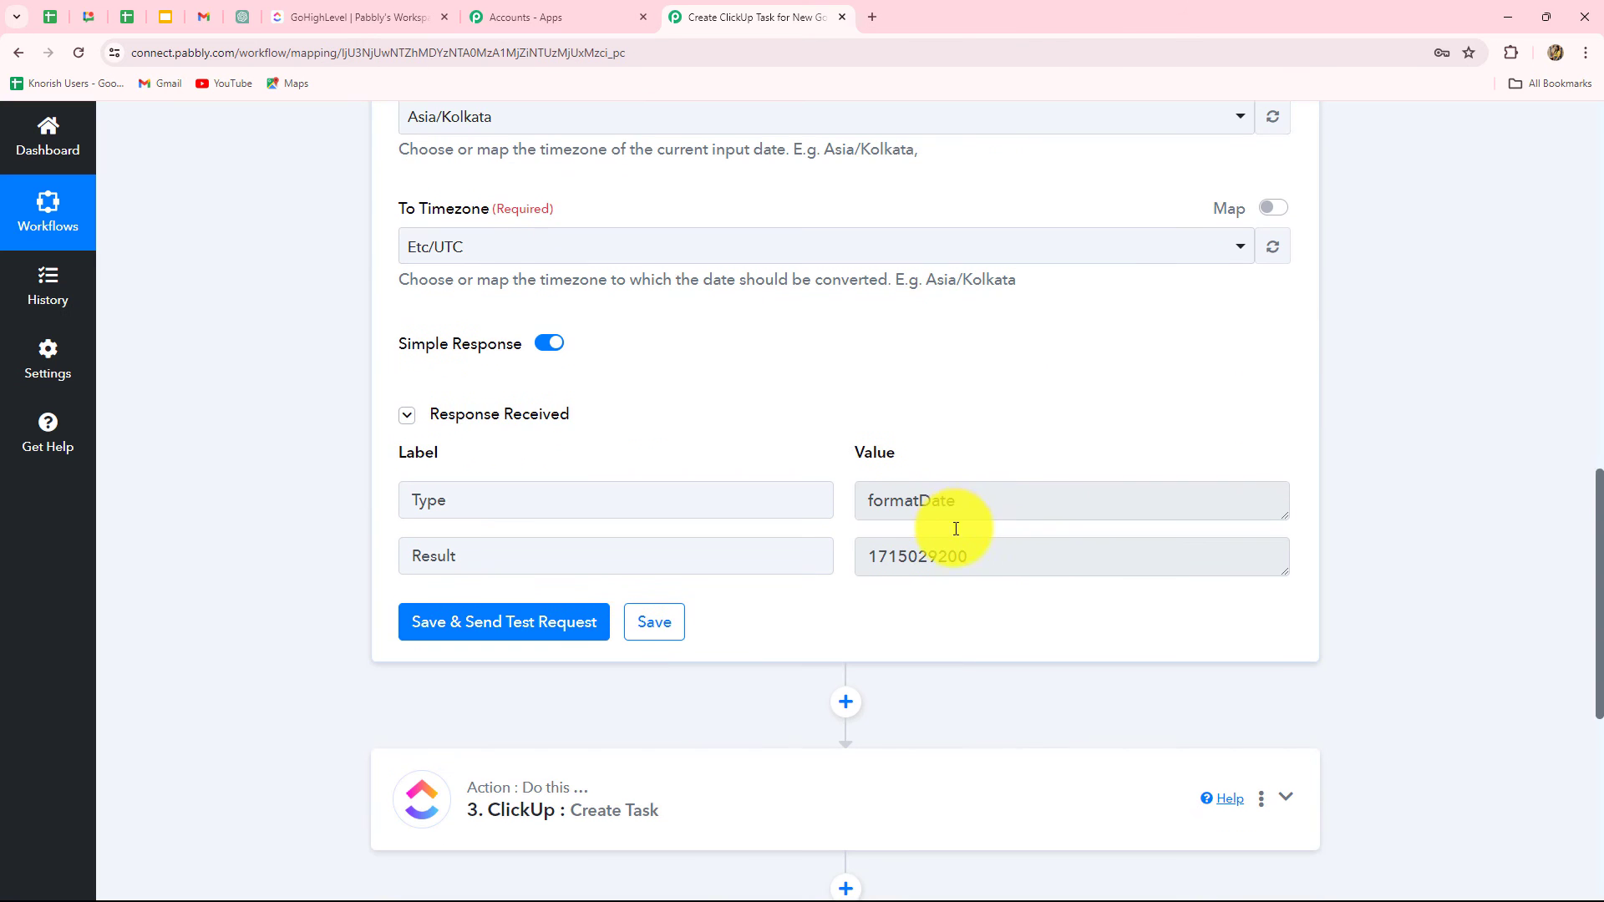
{"action": "left_click", "coordinate": [999, 555]}
{"action": "double_click", "coordinate": [1003, 557]}
{"action": "left_click", "coordinate": [959, 617]}
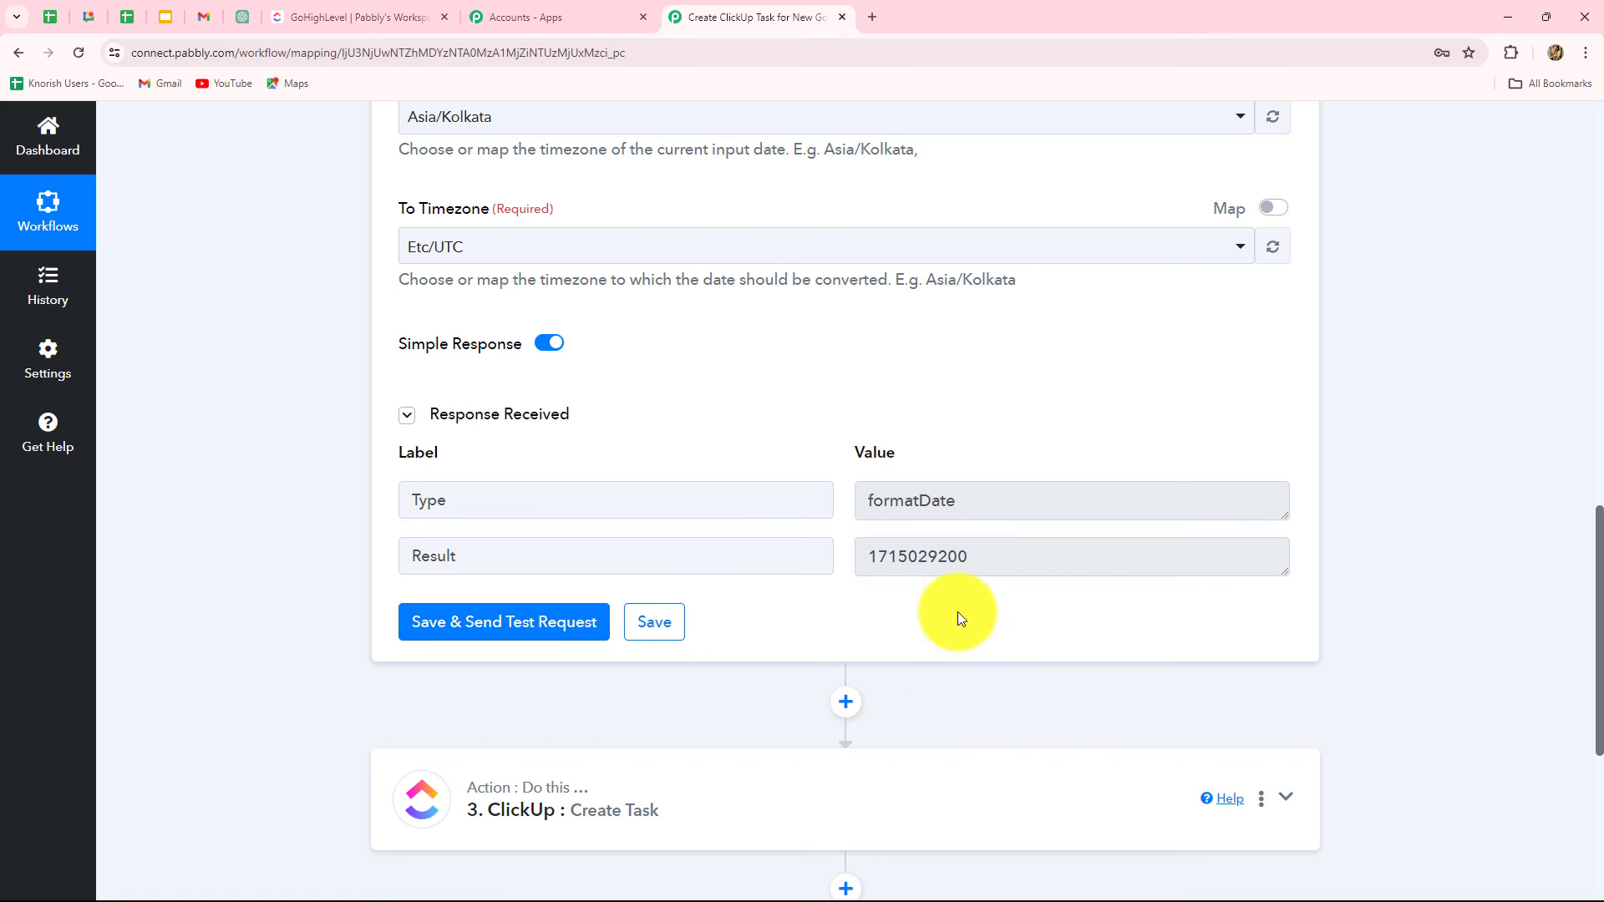
{"action": "scroll", "coordinate": [1468, 537], "scroll_direction": "down", "scroll_amount": 5}
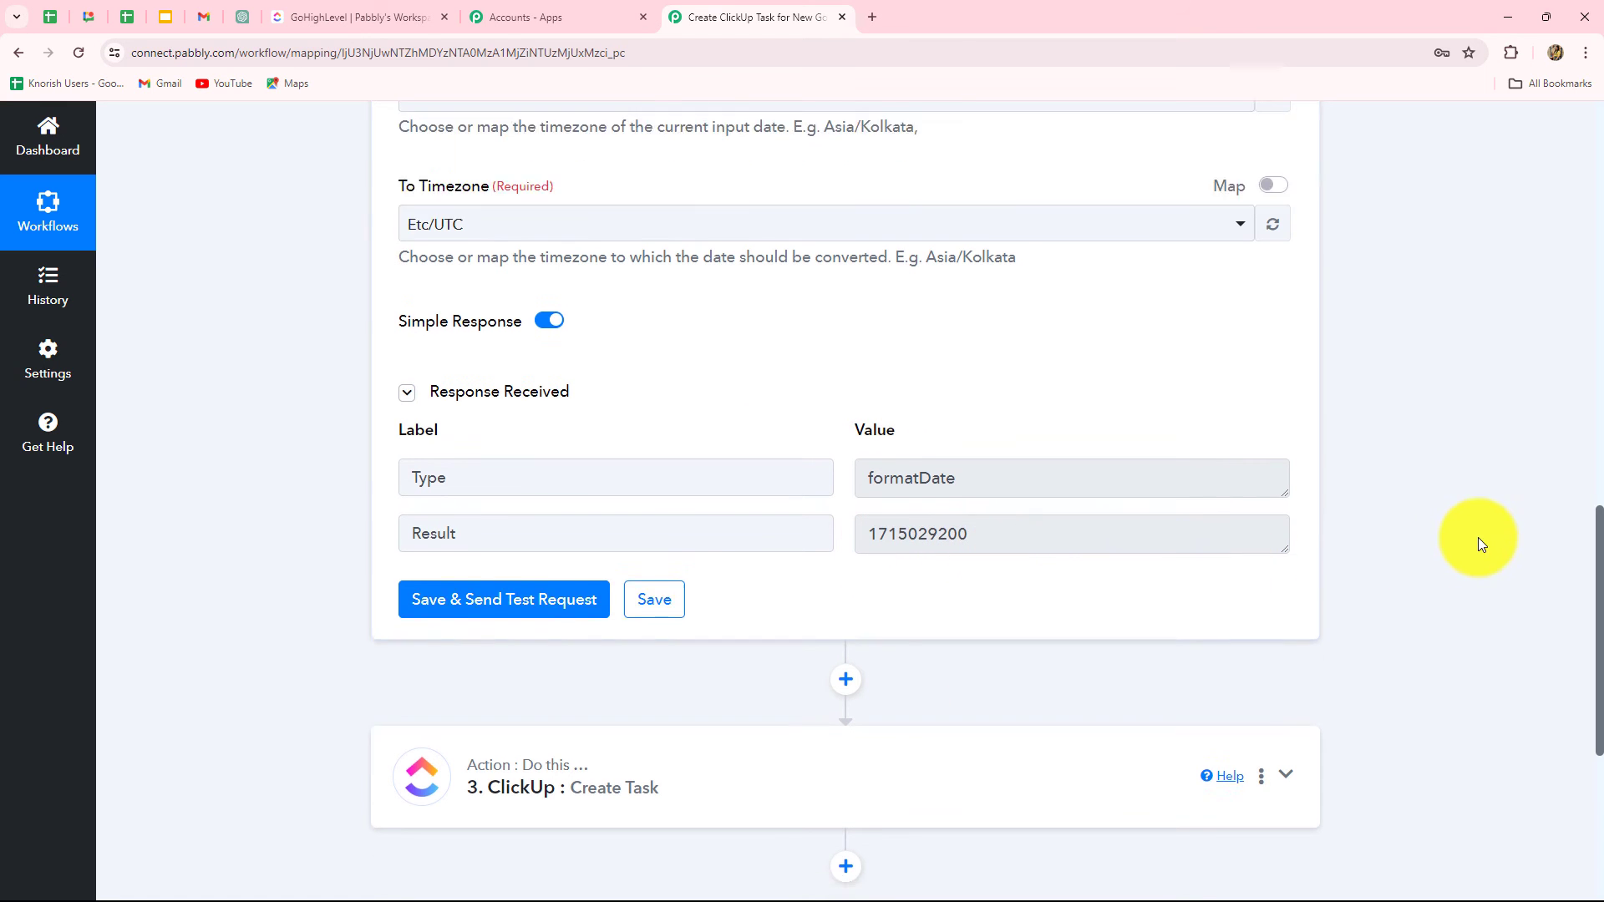
{"action": "left_click", "coordinate": [782, 402]}
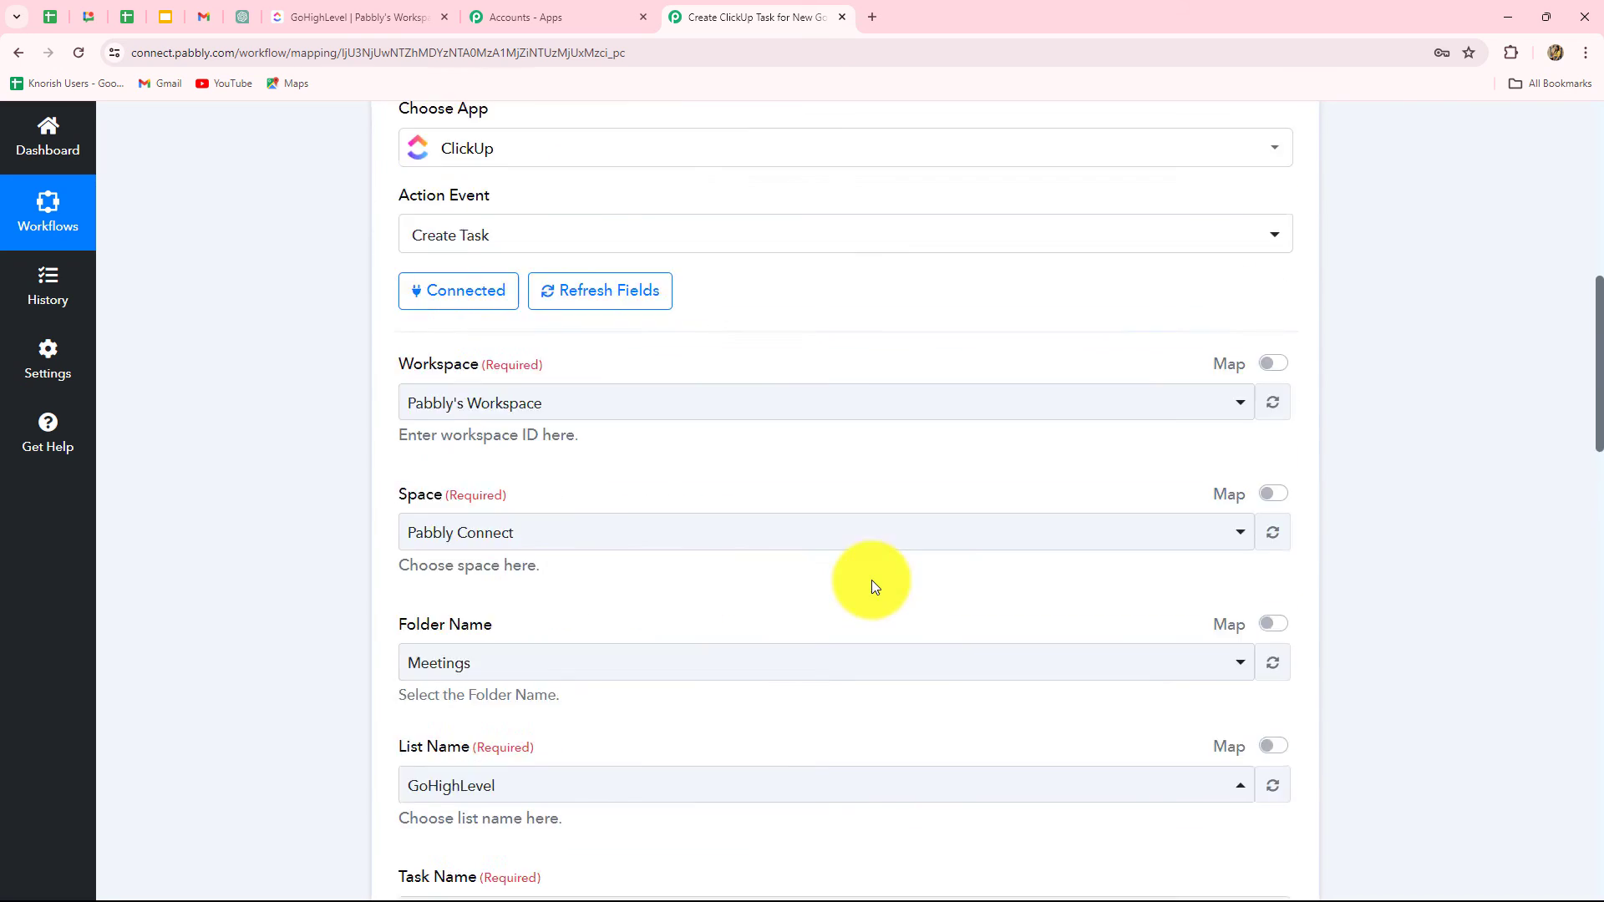
{"action": "scroll", "coordinate": [872, 577], "scroll_direction": "down", "scroll_amount": 10}
{"action": "scroll", "coordinate": [874, 577], "scroll_direction": "down", "scroll_amount": 5}
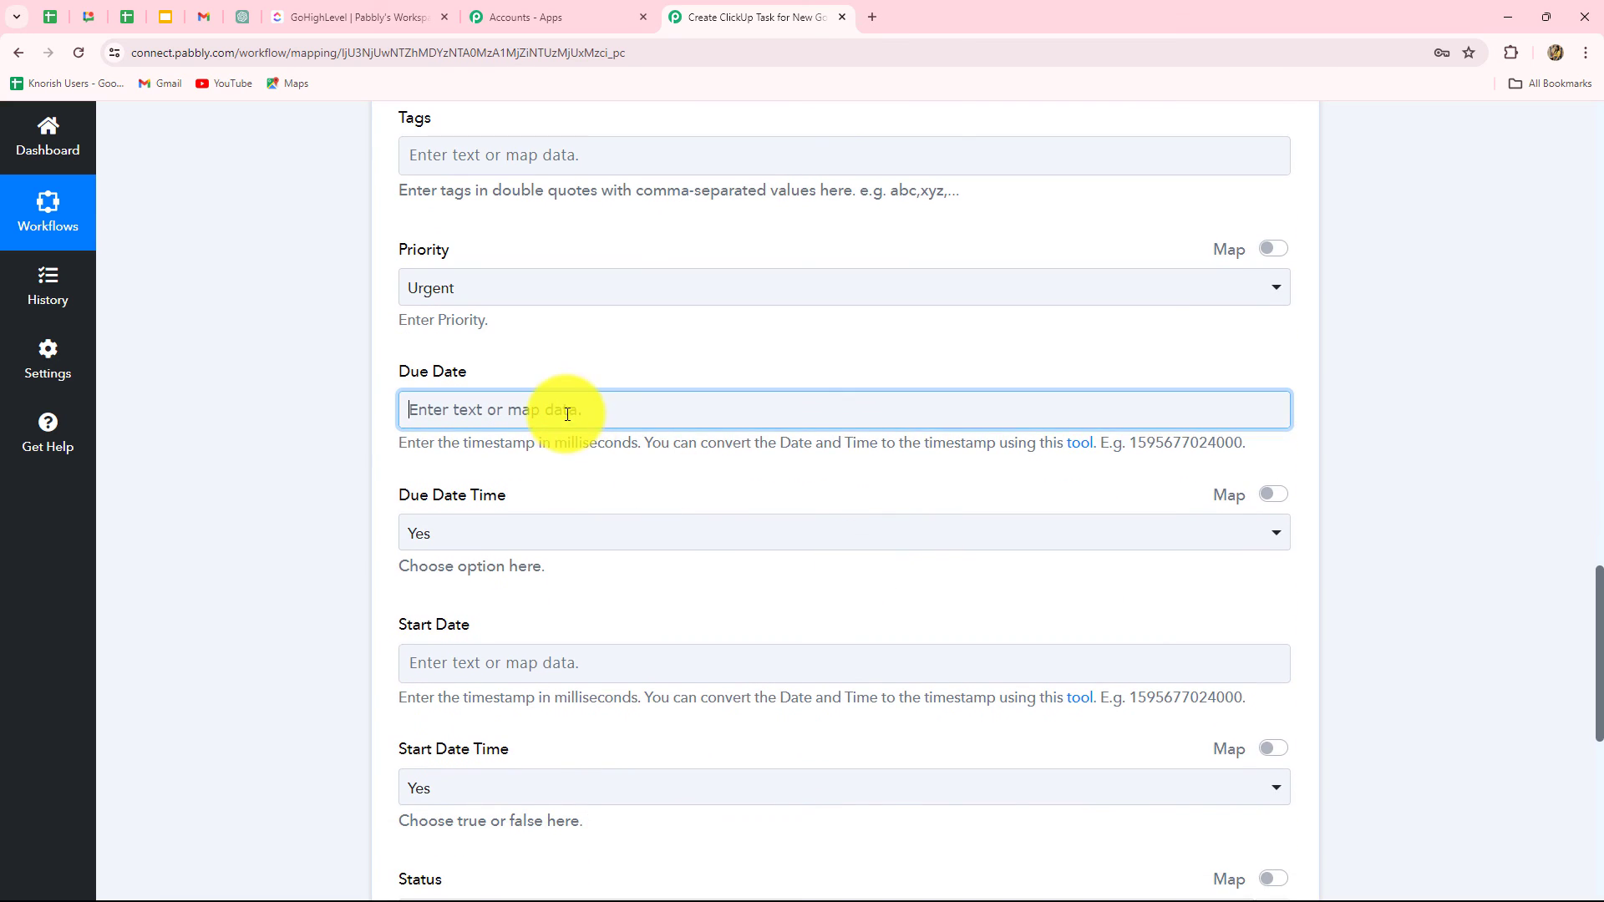
{"action": "left_click", "coordinate": [555, 412]}
{"action": "scroll", "coordinate": [564, 420], "scroll_direction": "down", "scroll_amount": 2}
{"action": "left_click", "coordinate": [565, 472]}
{"action": "left_click", "coordinate": [464, 659]}
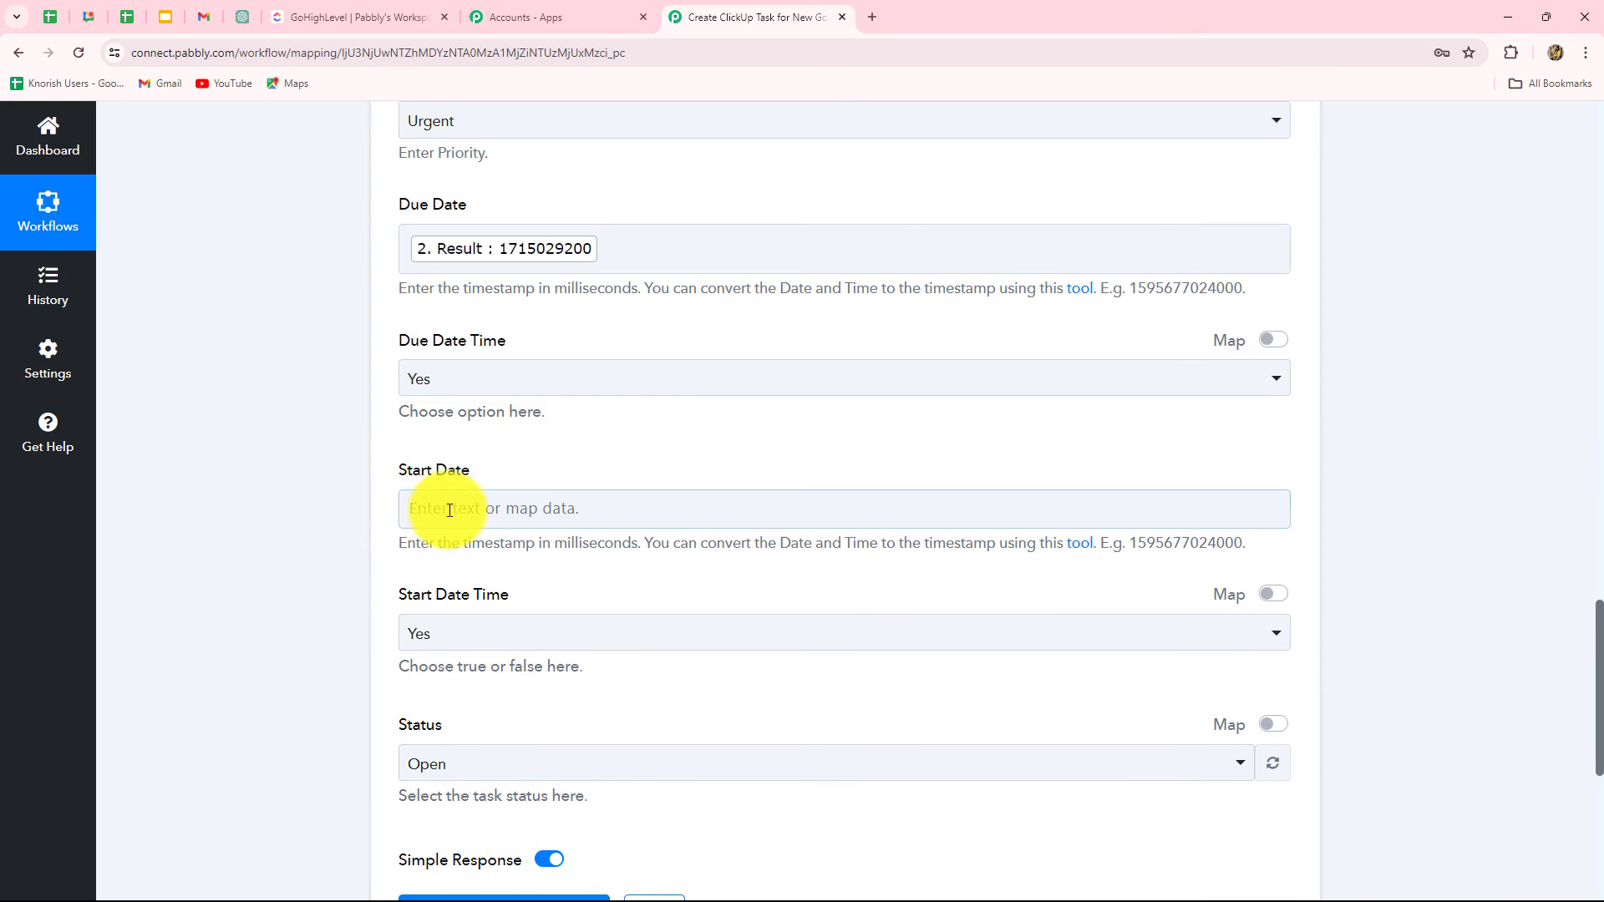
{"action": "scroll", "coordinate": [455, 506], "scroll_direction": "down", "scroll_amount": 2}
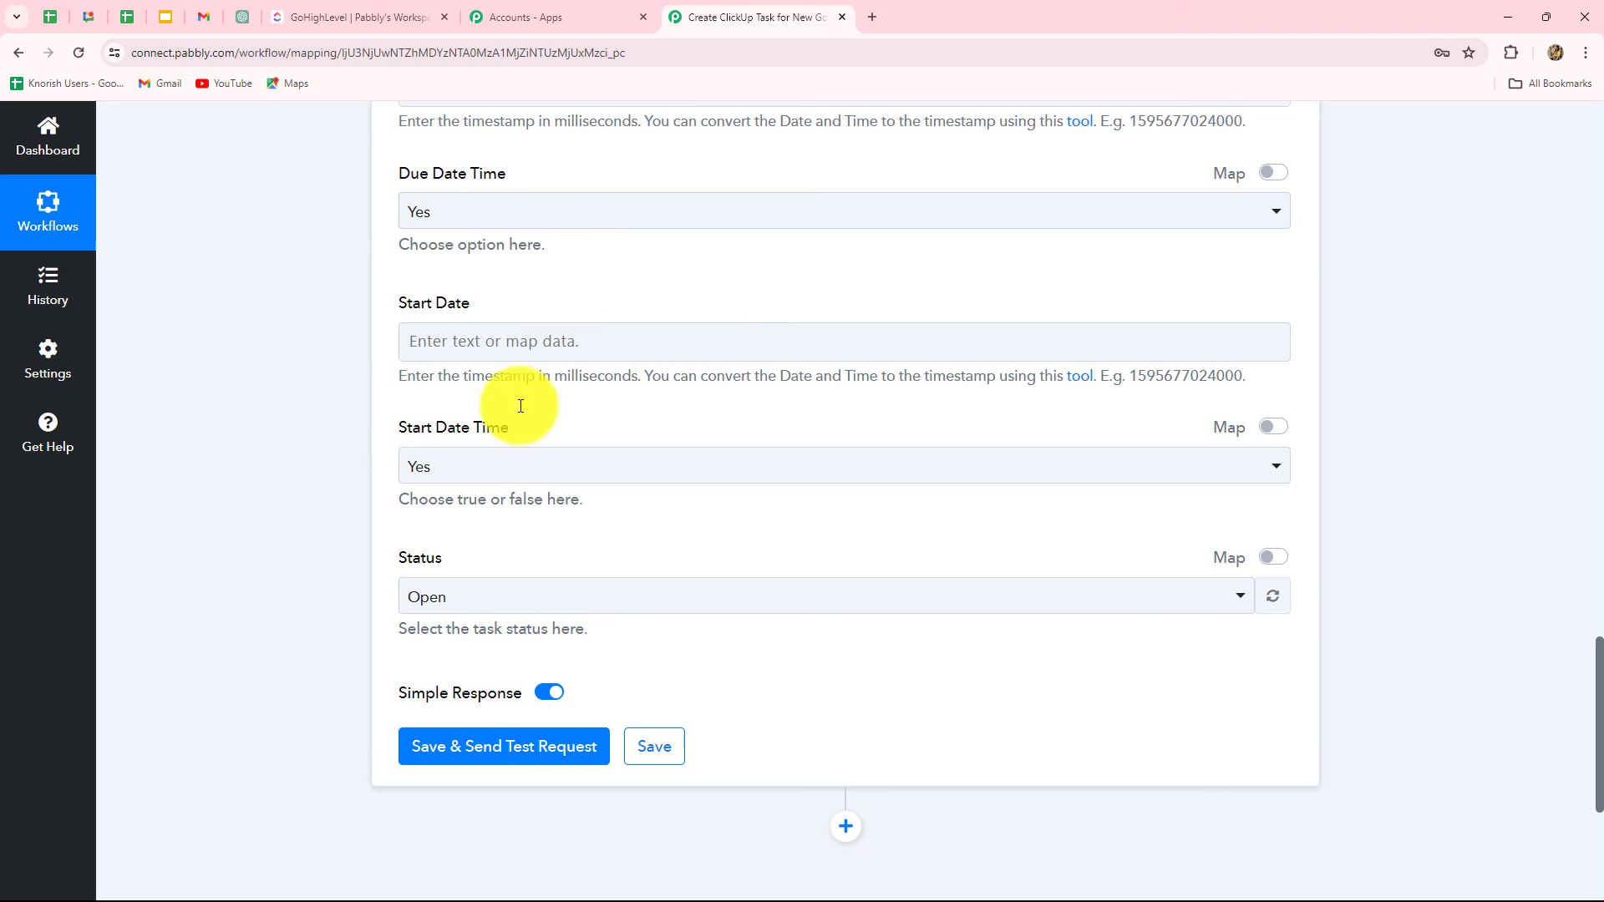
{"action": "left_click_drag", "start_coordinate": [466, 376], "coordinate": [658, 391]}
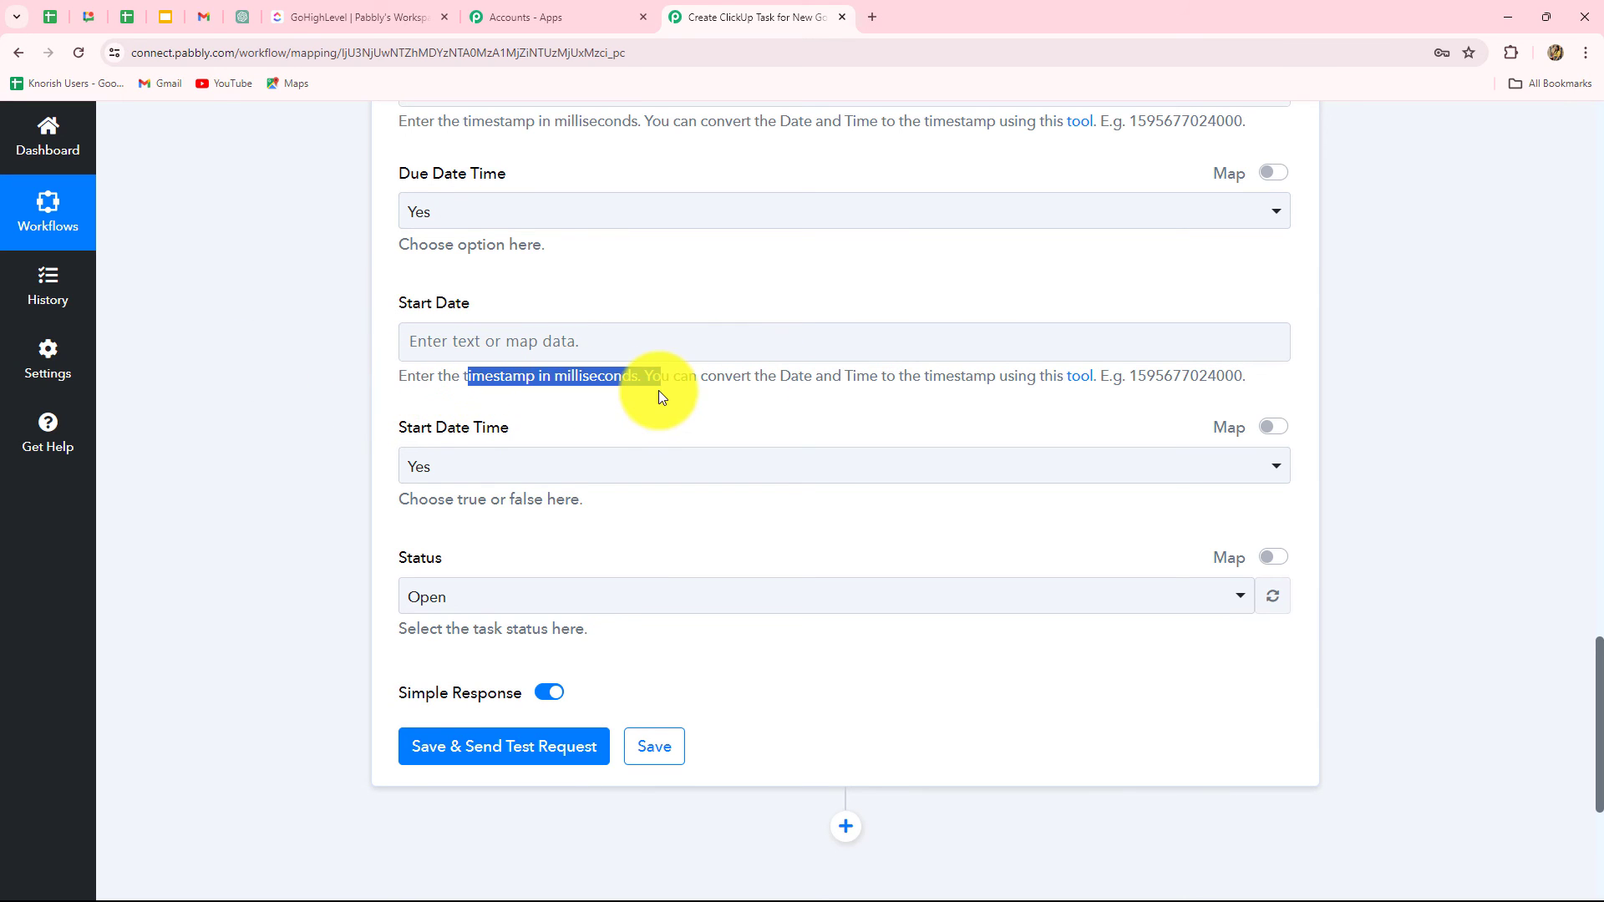
{"action": "scroll", "coordinate": [288, 451], "scroll_direction": "down", "scroll_amount": 4}
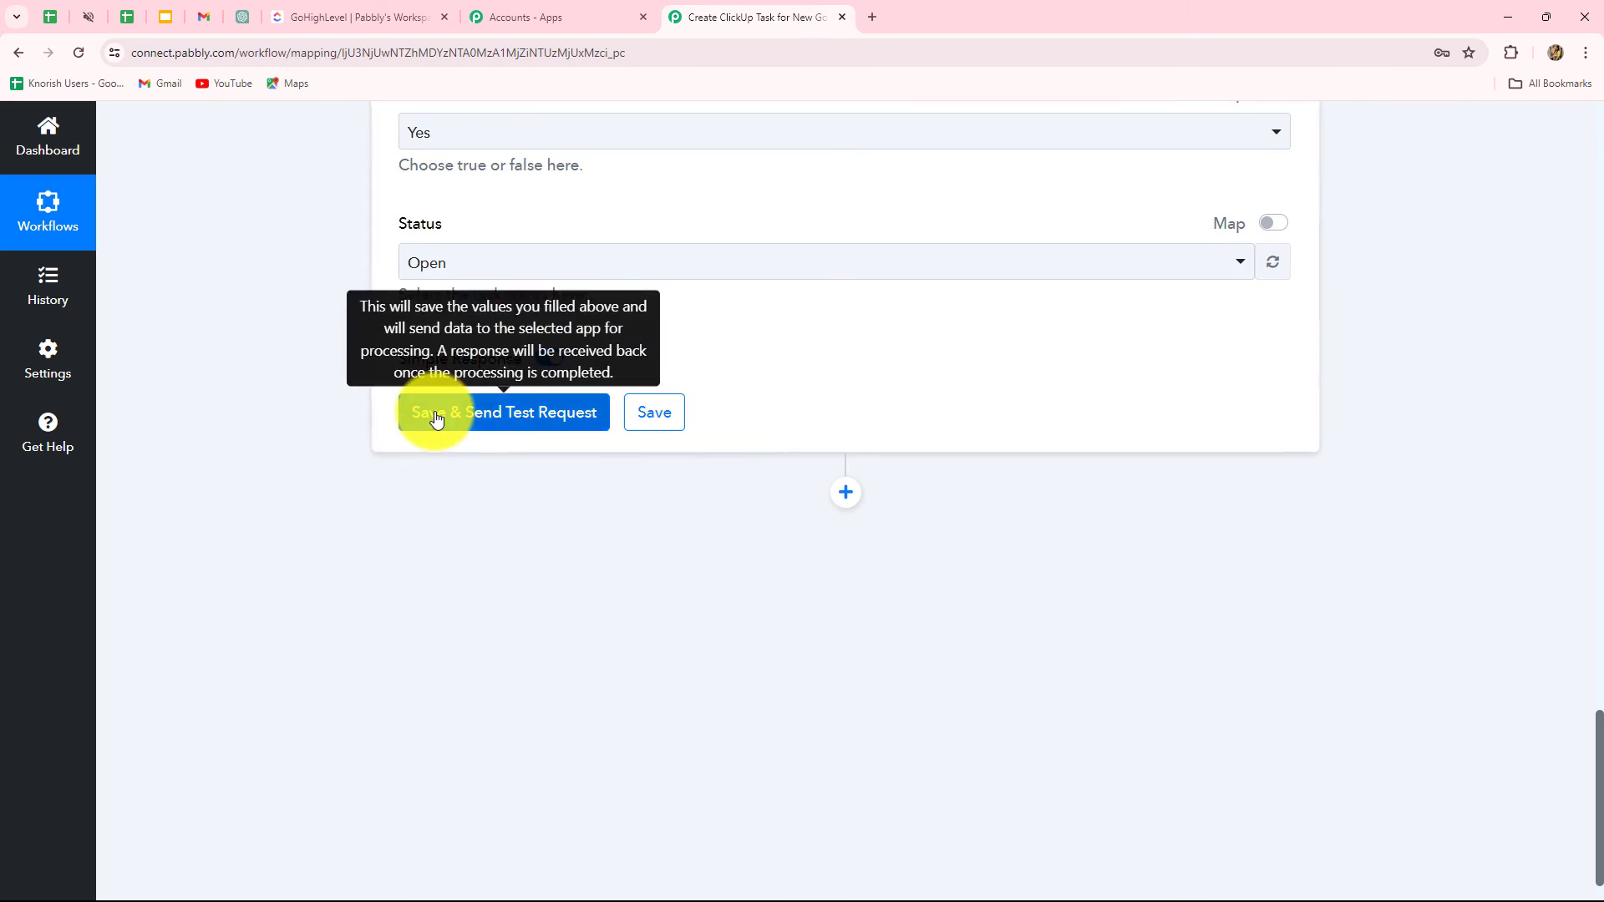
Step: Send a test task from the ClickUp step and check the ClickUp GoHighLevel list
{"action": "left_click", "coordinate": [430, 415]}
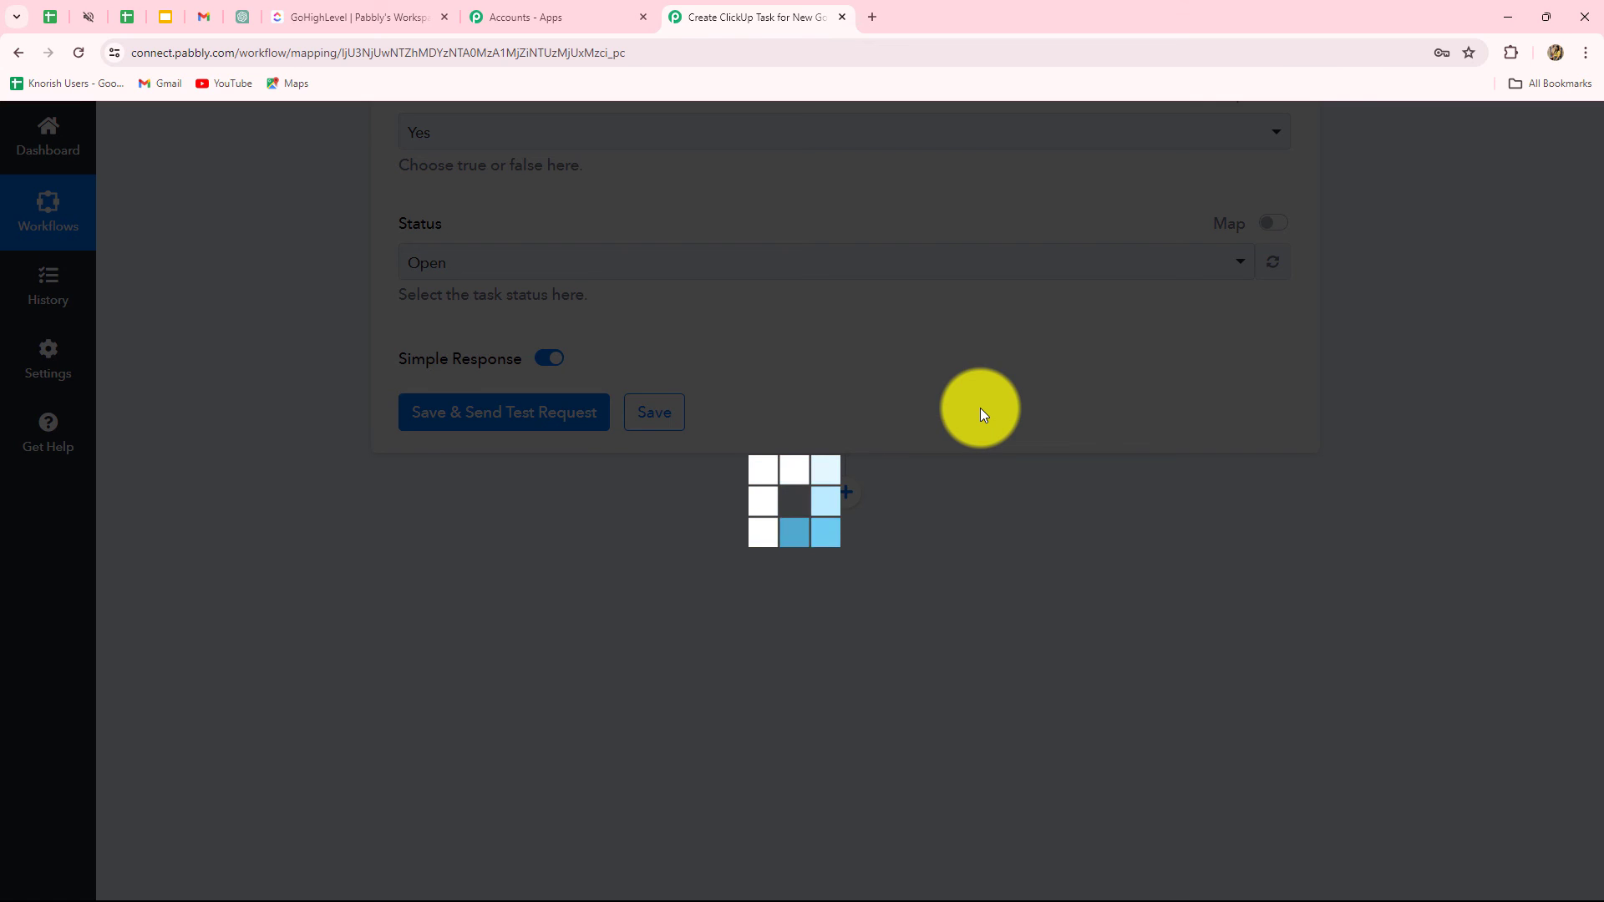
{"action": "scroll", "coordinate": [956, 602], "scroll_direction": "down", "scroll_amount": 3}
{"action": "scroll", "coordinate": [955, 601], "scroll_direction": "up", "scroll_amount": 4}
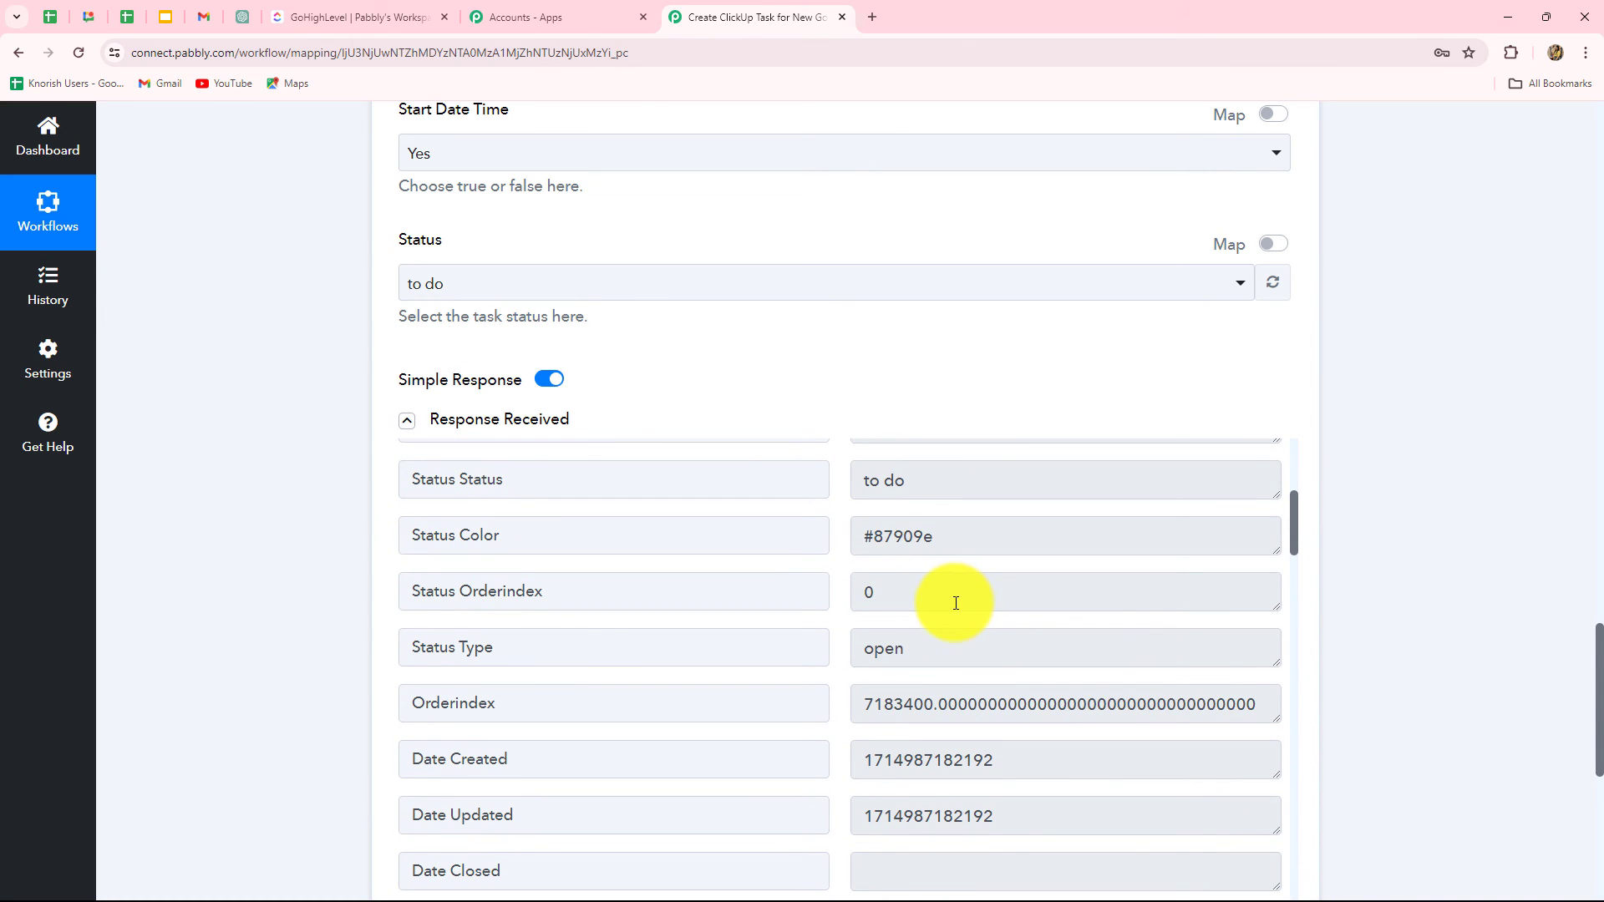
{"action": "left_click", "coordinate": [322, 10]}
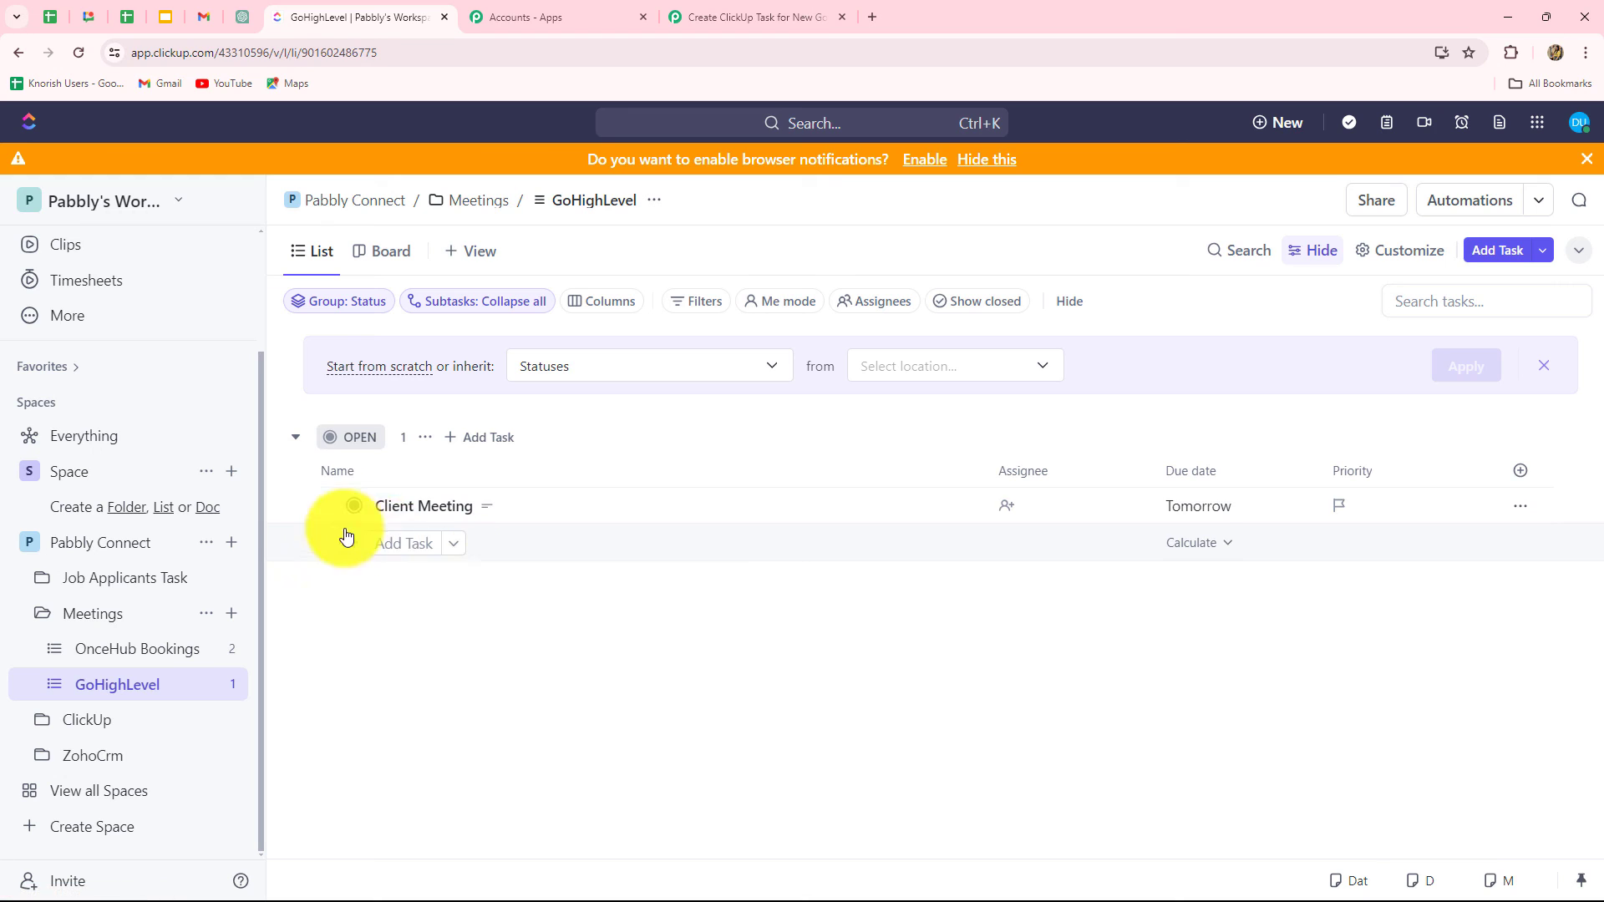
Step: Review the Client Meeting task's details in ClickUp, then return to the Pabbly workflow
{"action": "left_click", "coordinate": [398, 509]}
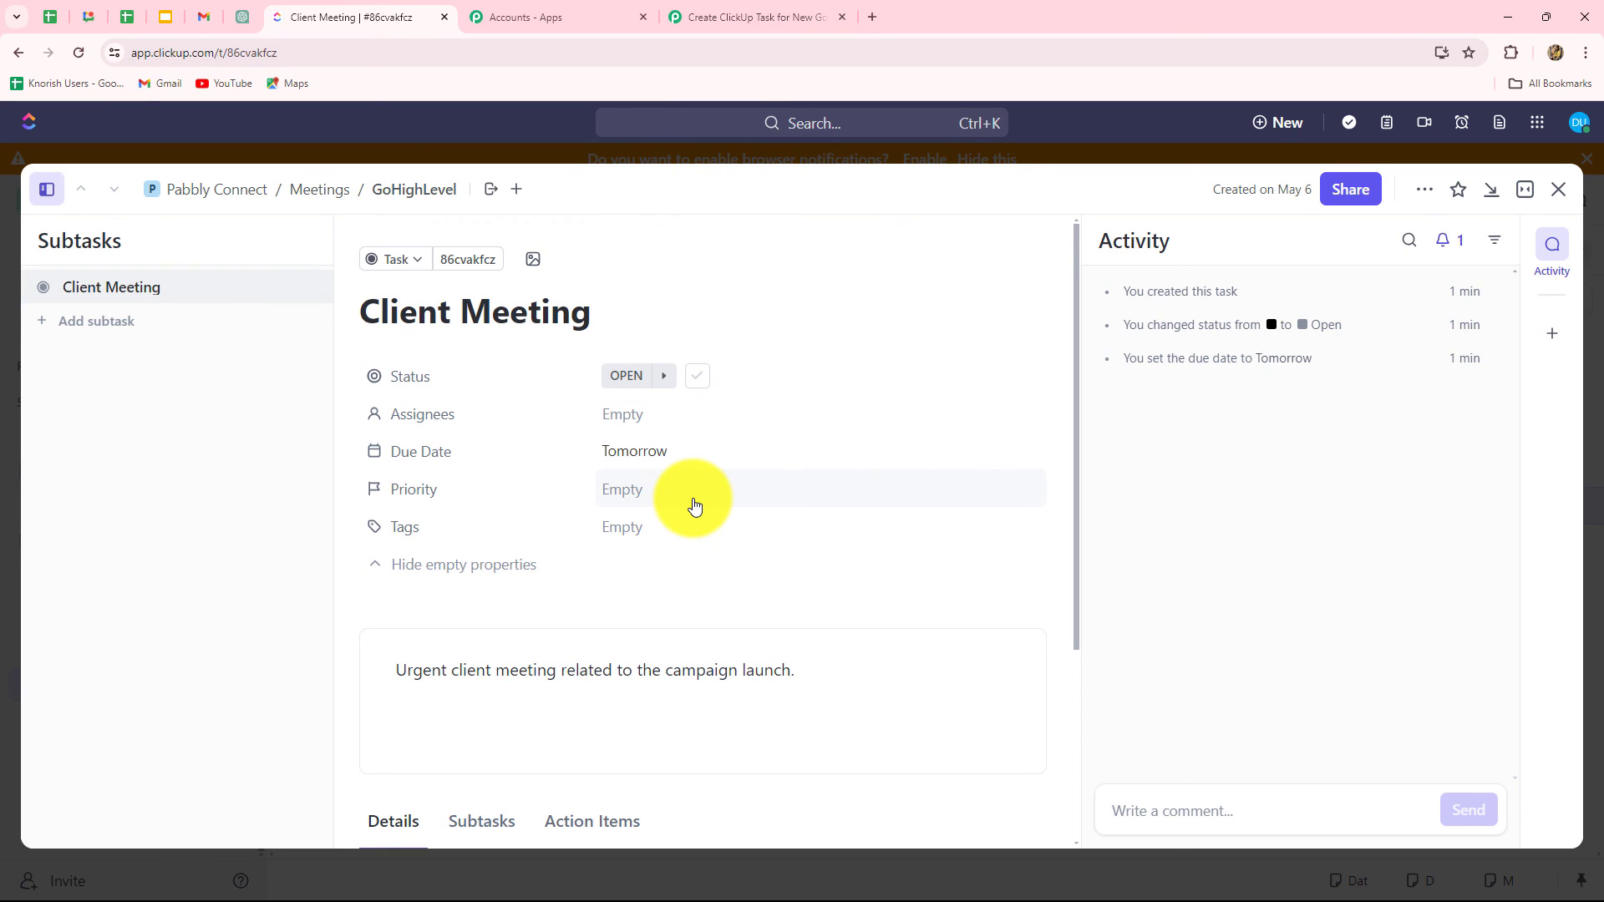
{"action": "left_click", "coordinate": [752, 17]}
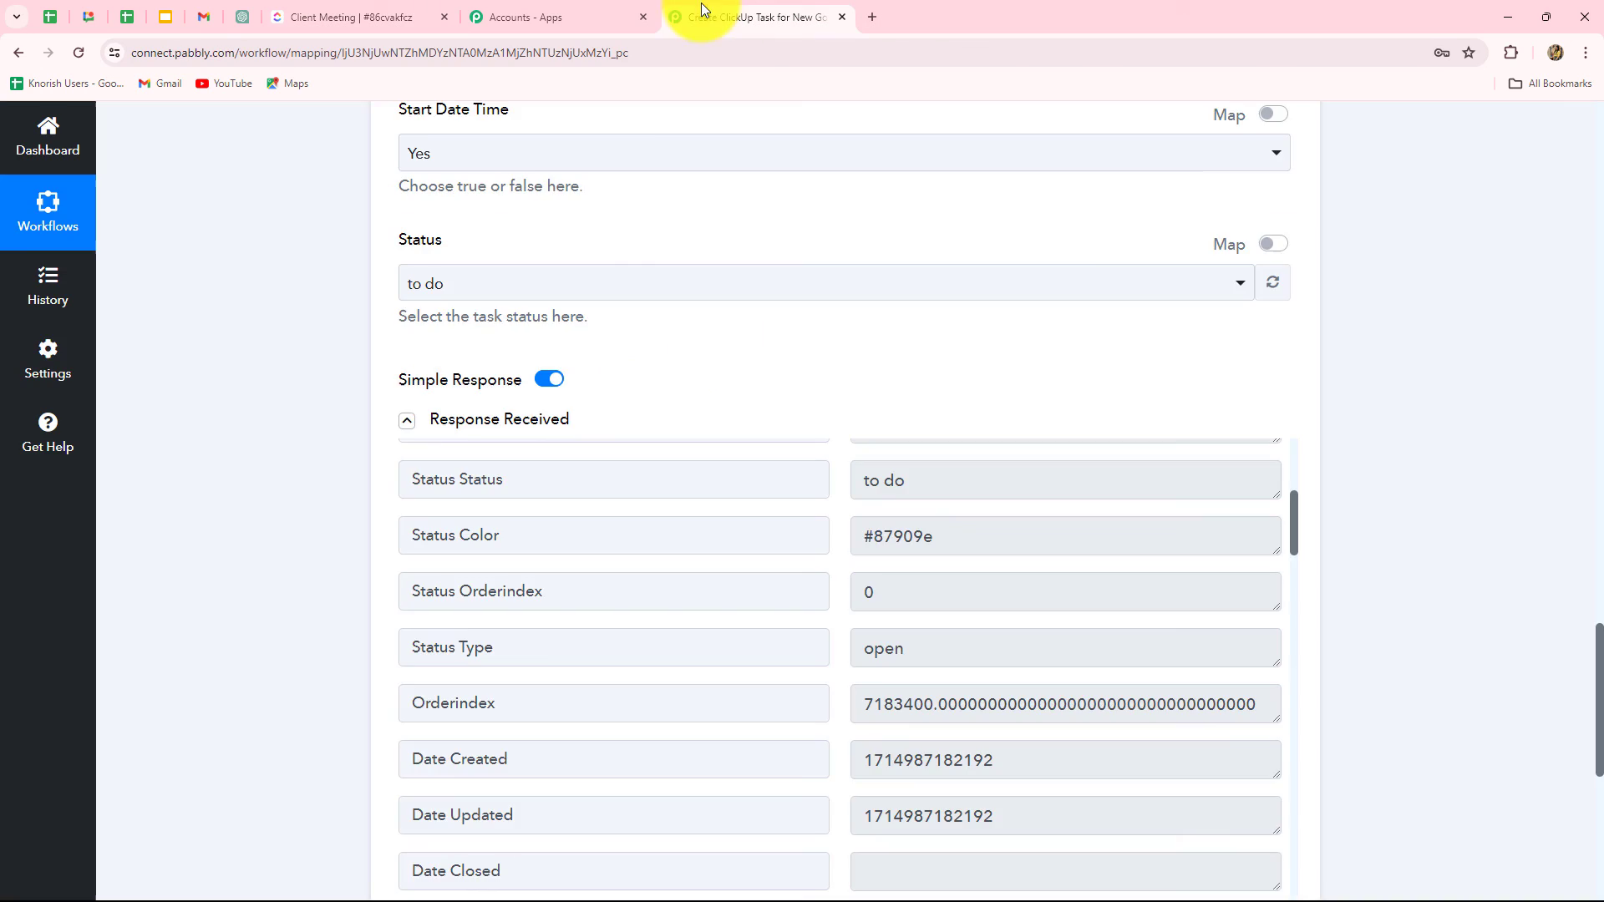